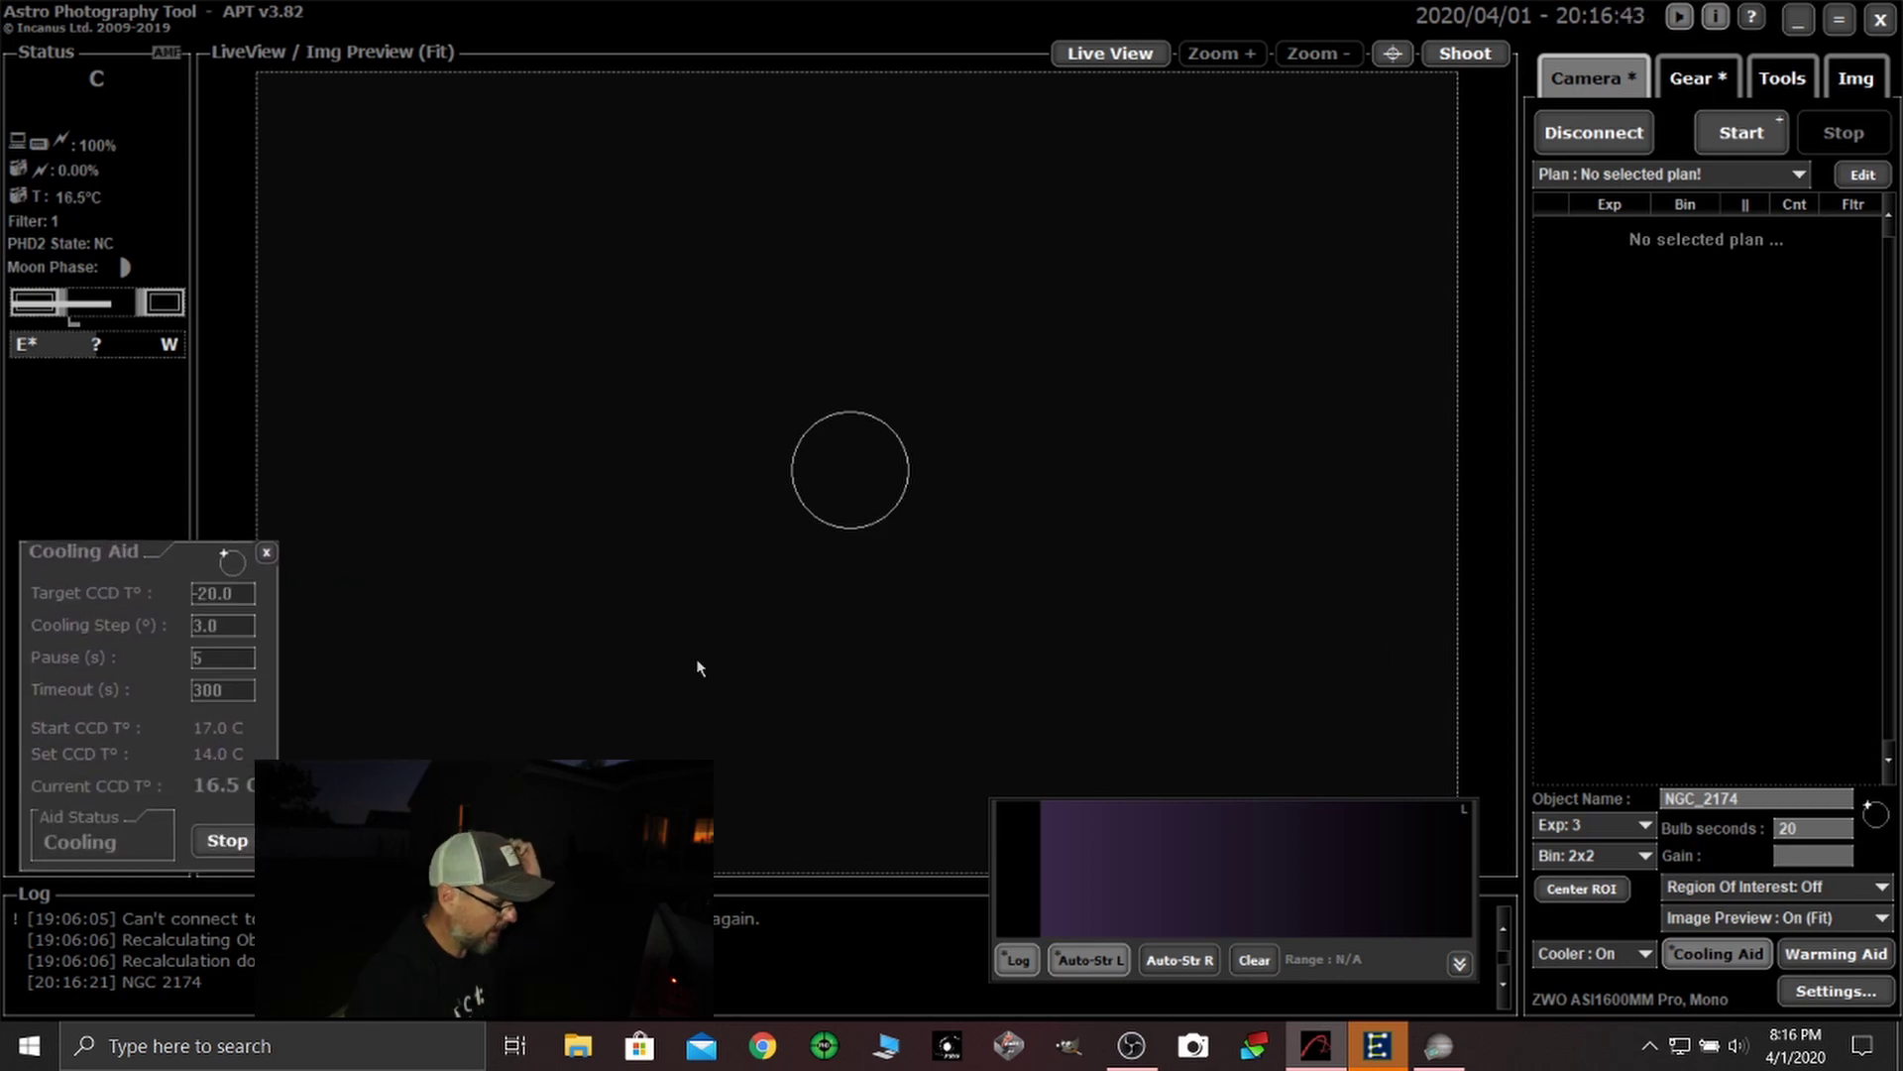
- Move the filter wheel to filter 5 and start the camera's Live View
{"action": "left_click", "coordinate": [1691, 79]}
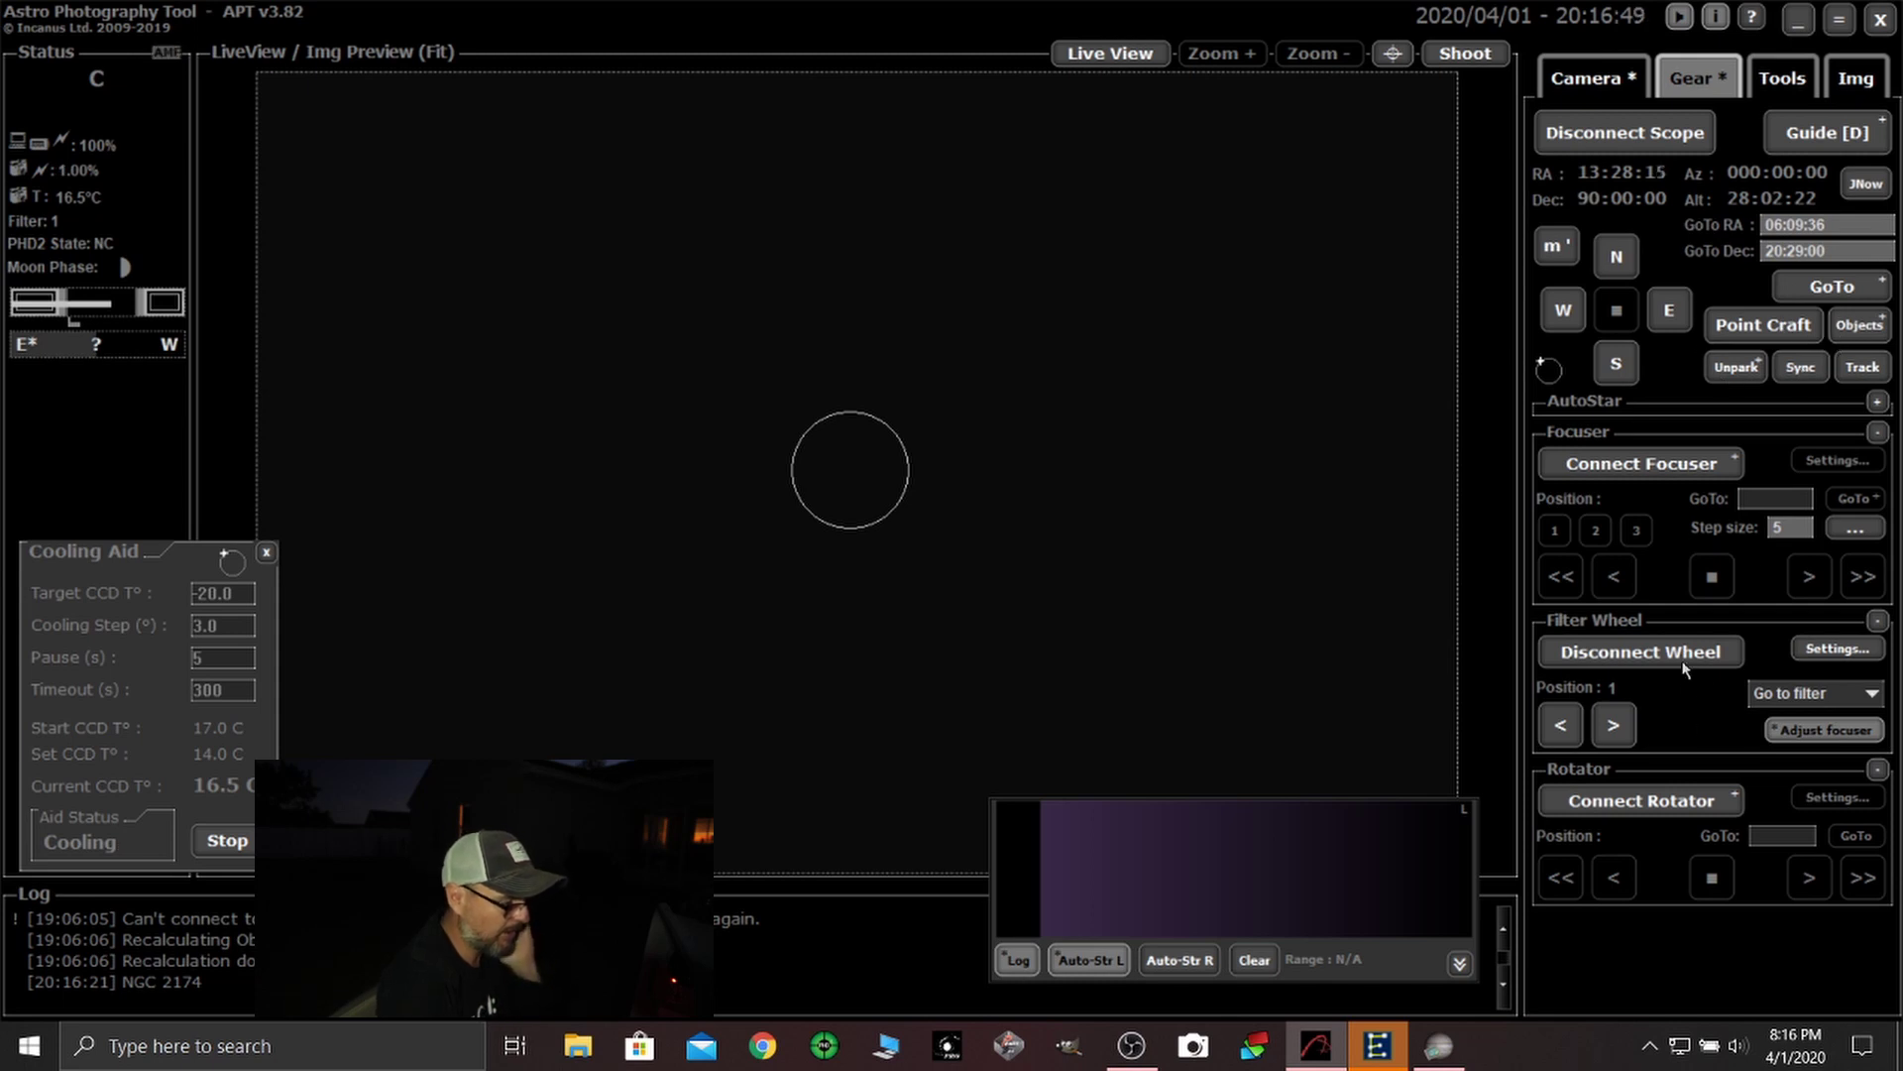
{"action": "left_click", "coordinate": [1872, 694]}
{"action": "left_click", "coordinate": [1771, 811]}
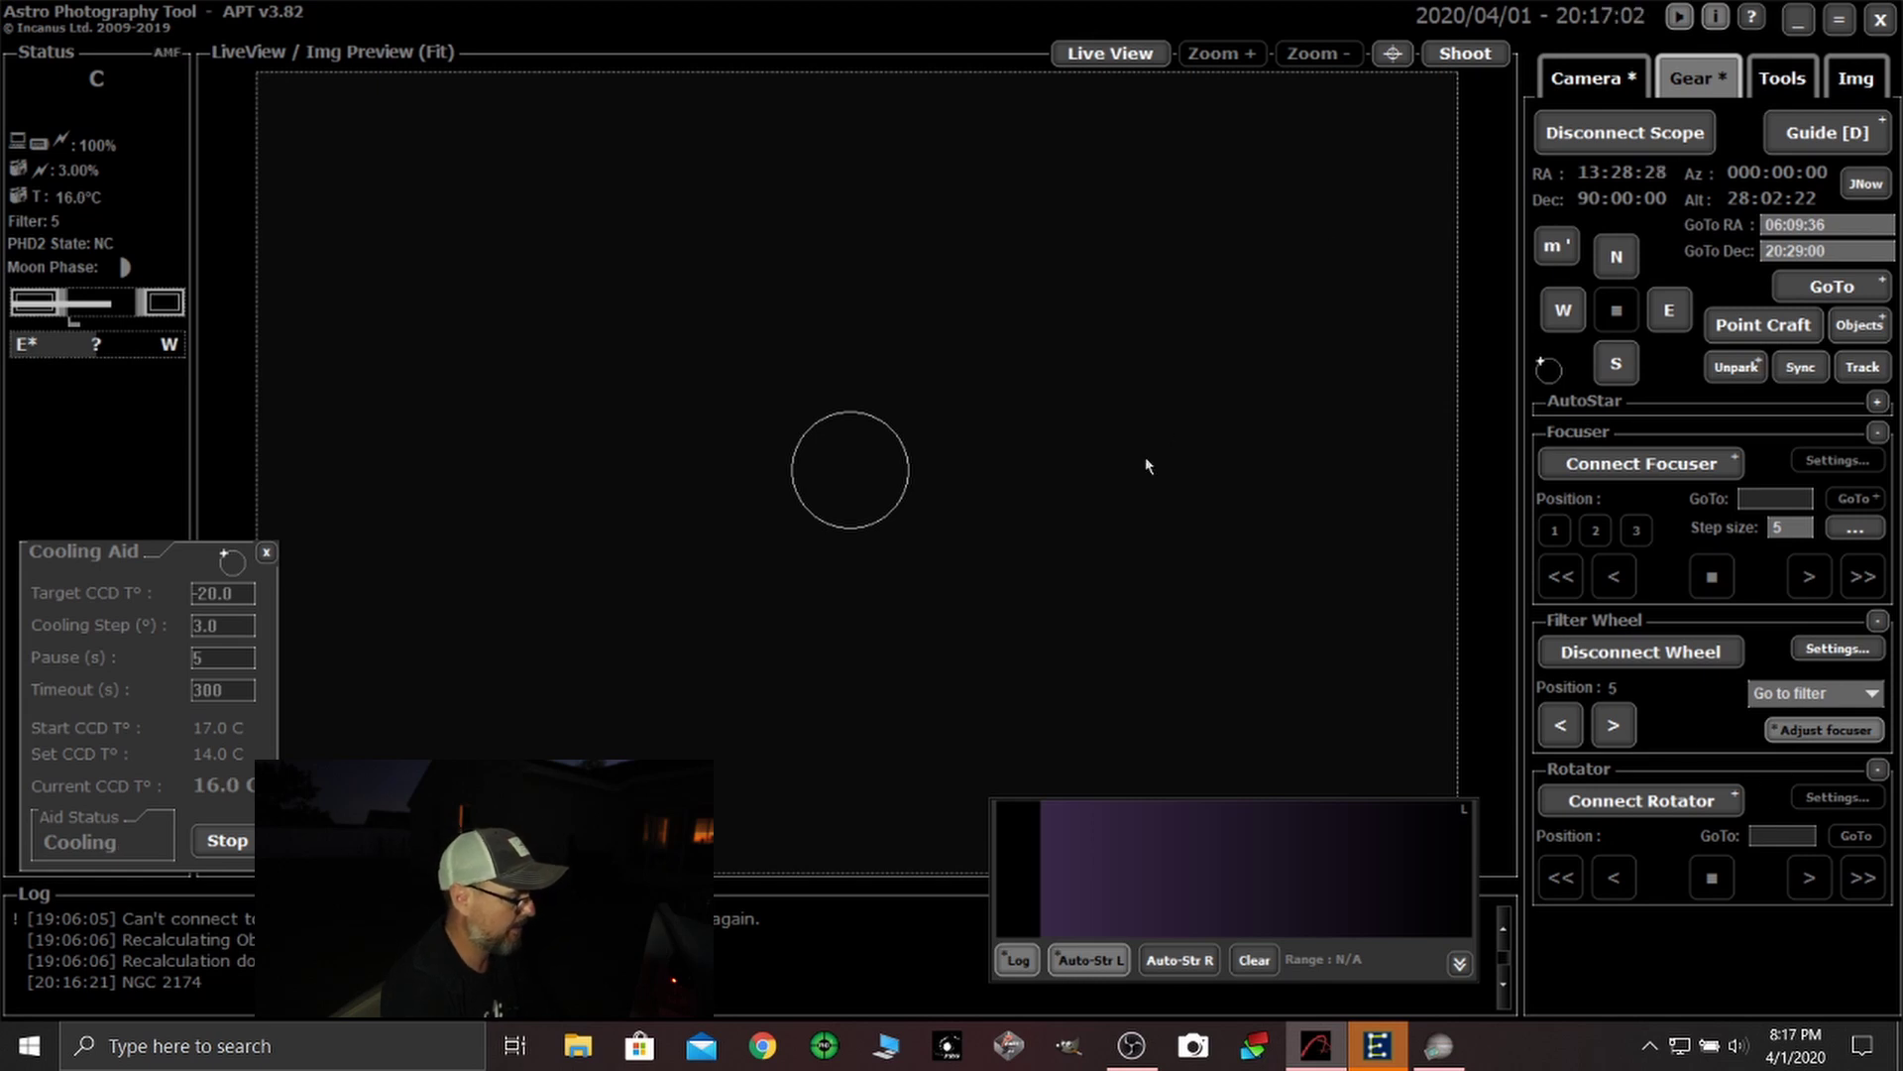
{"action": "left_click_drag", "start_coordinate": [1293, 801], "coordinate": [1276, 821]}
{"action": "left_click", "coordinate": [1111, 53]}
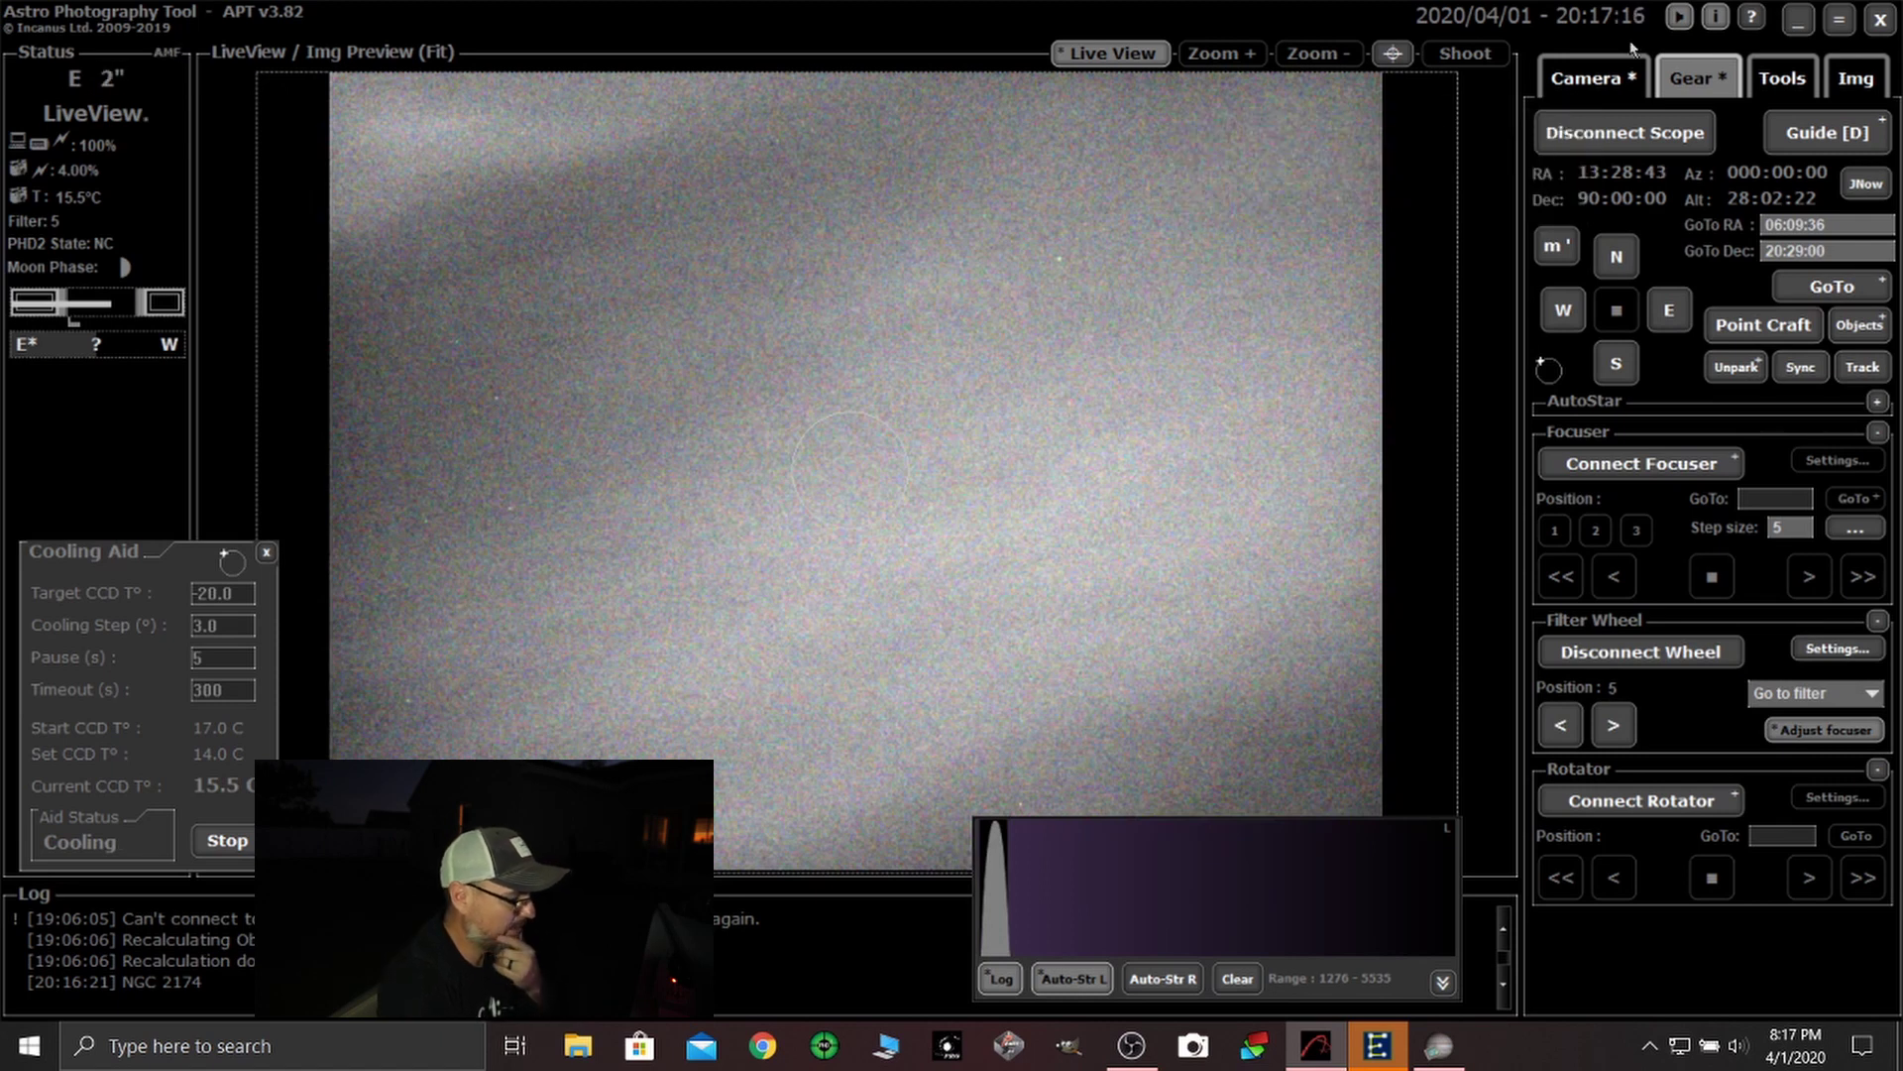
- Set the camera's binning to 2x2 and its exposure to 3
{"action": "left_click", "coordinate": [1591, 79]}
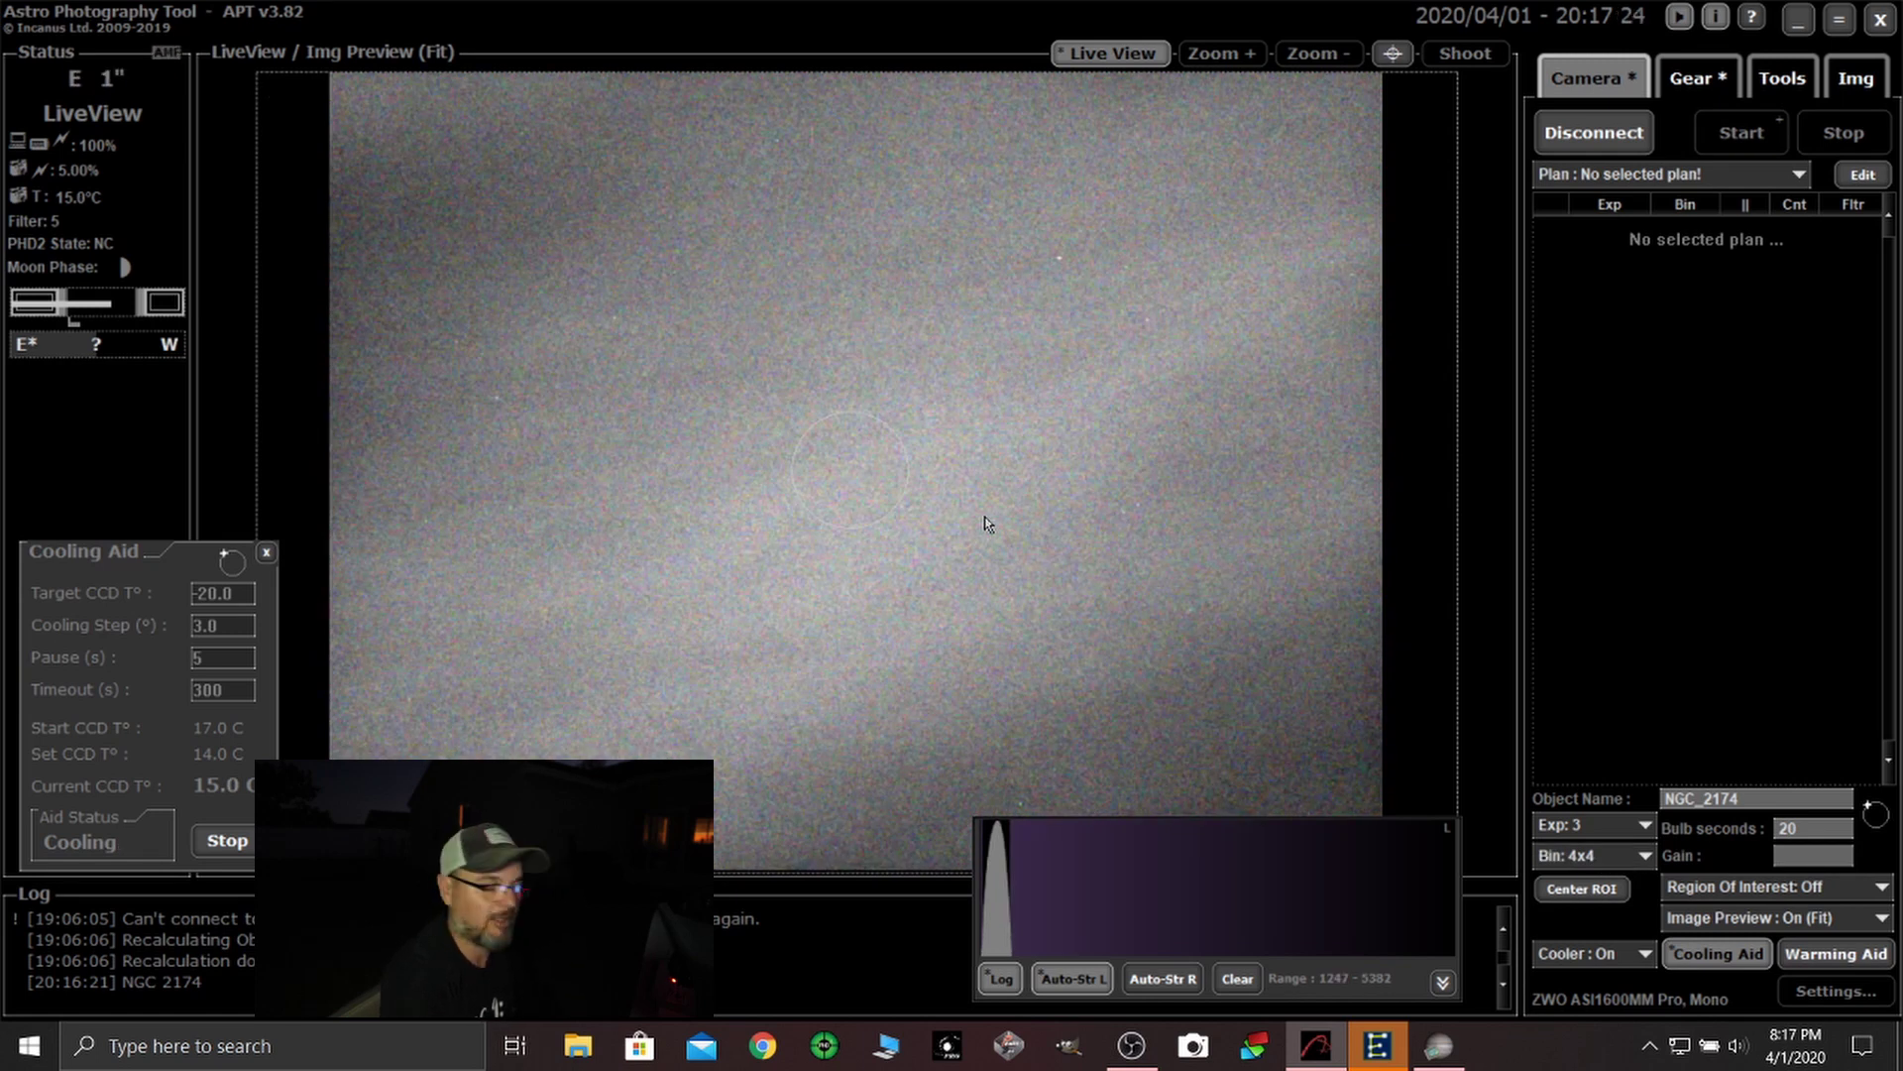
{"action": "left_click", "coordinate": [1594, 855]}
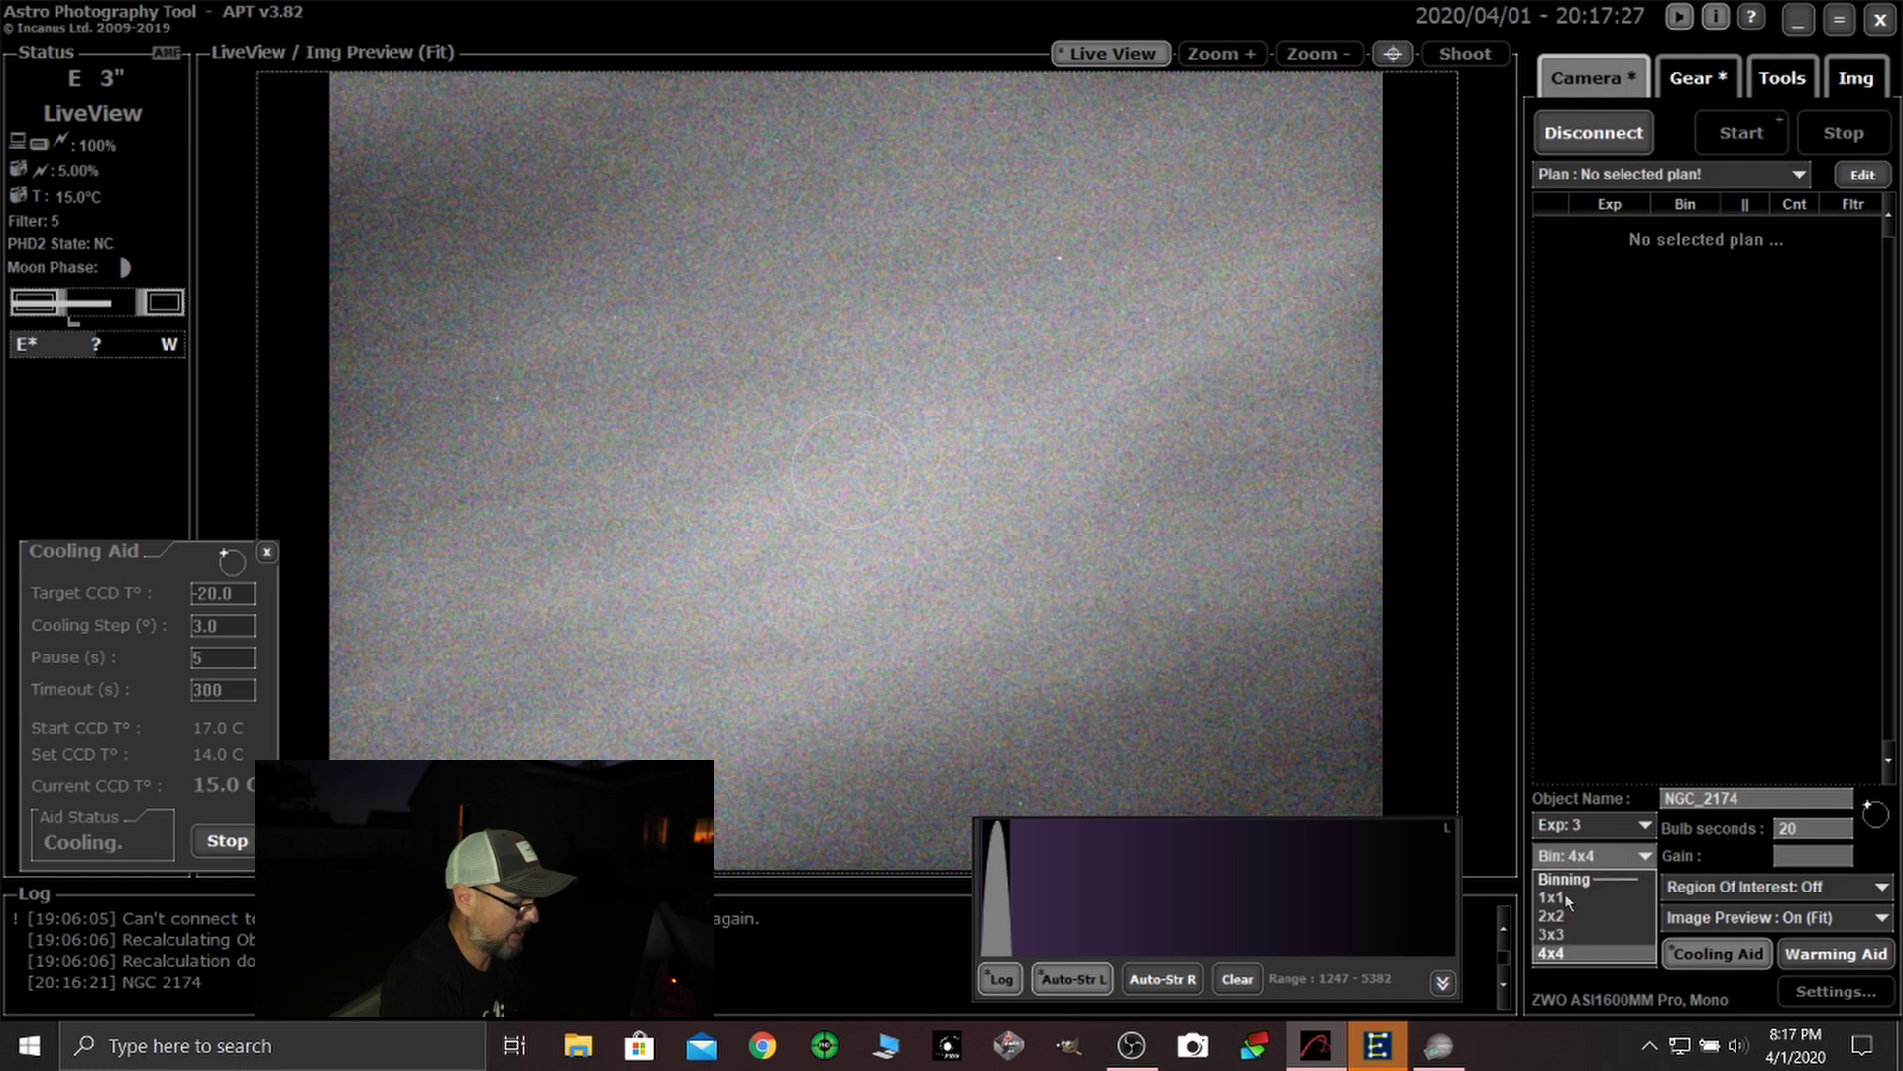
{"action": "left_click", "coordinate": [1564, 917]}
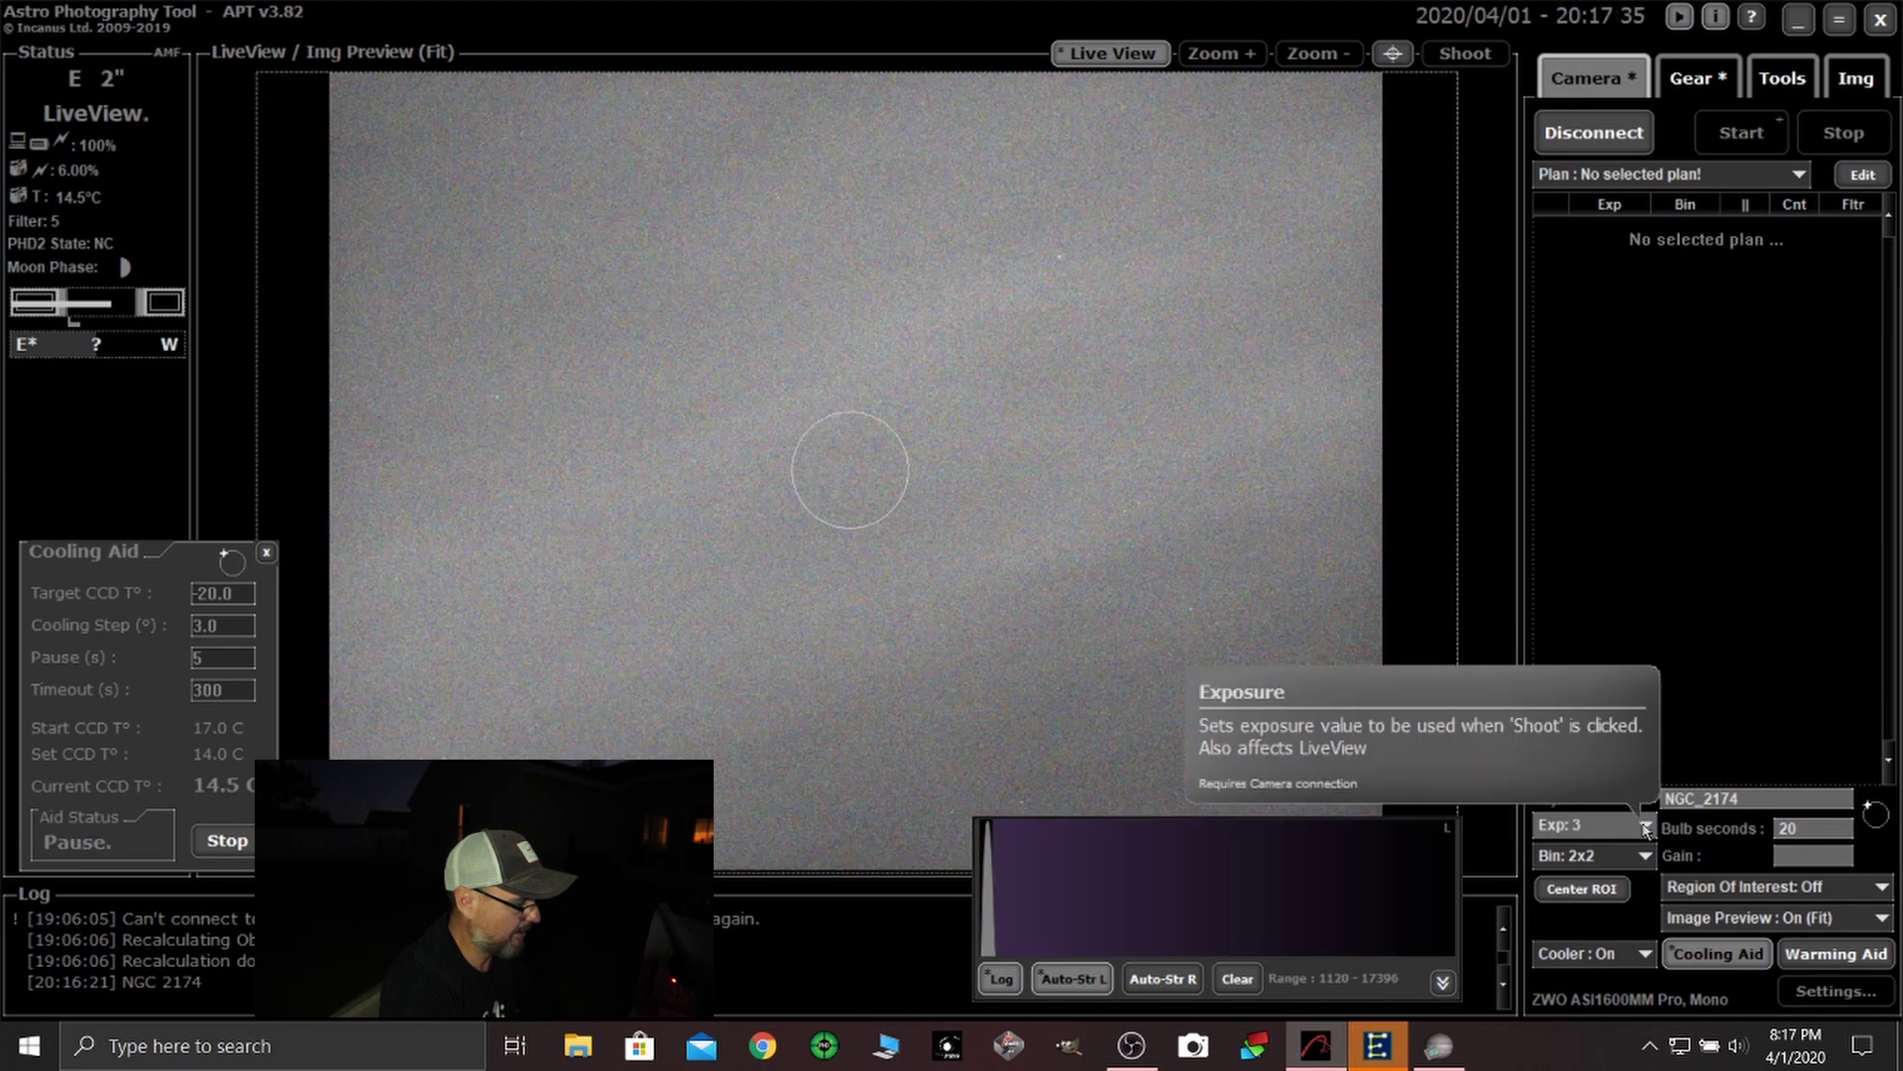
{"action": "left_click", "coordinate": [1646, 828]}
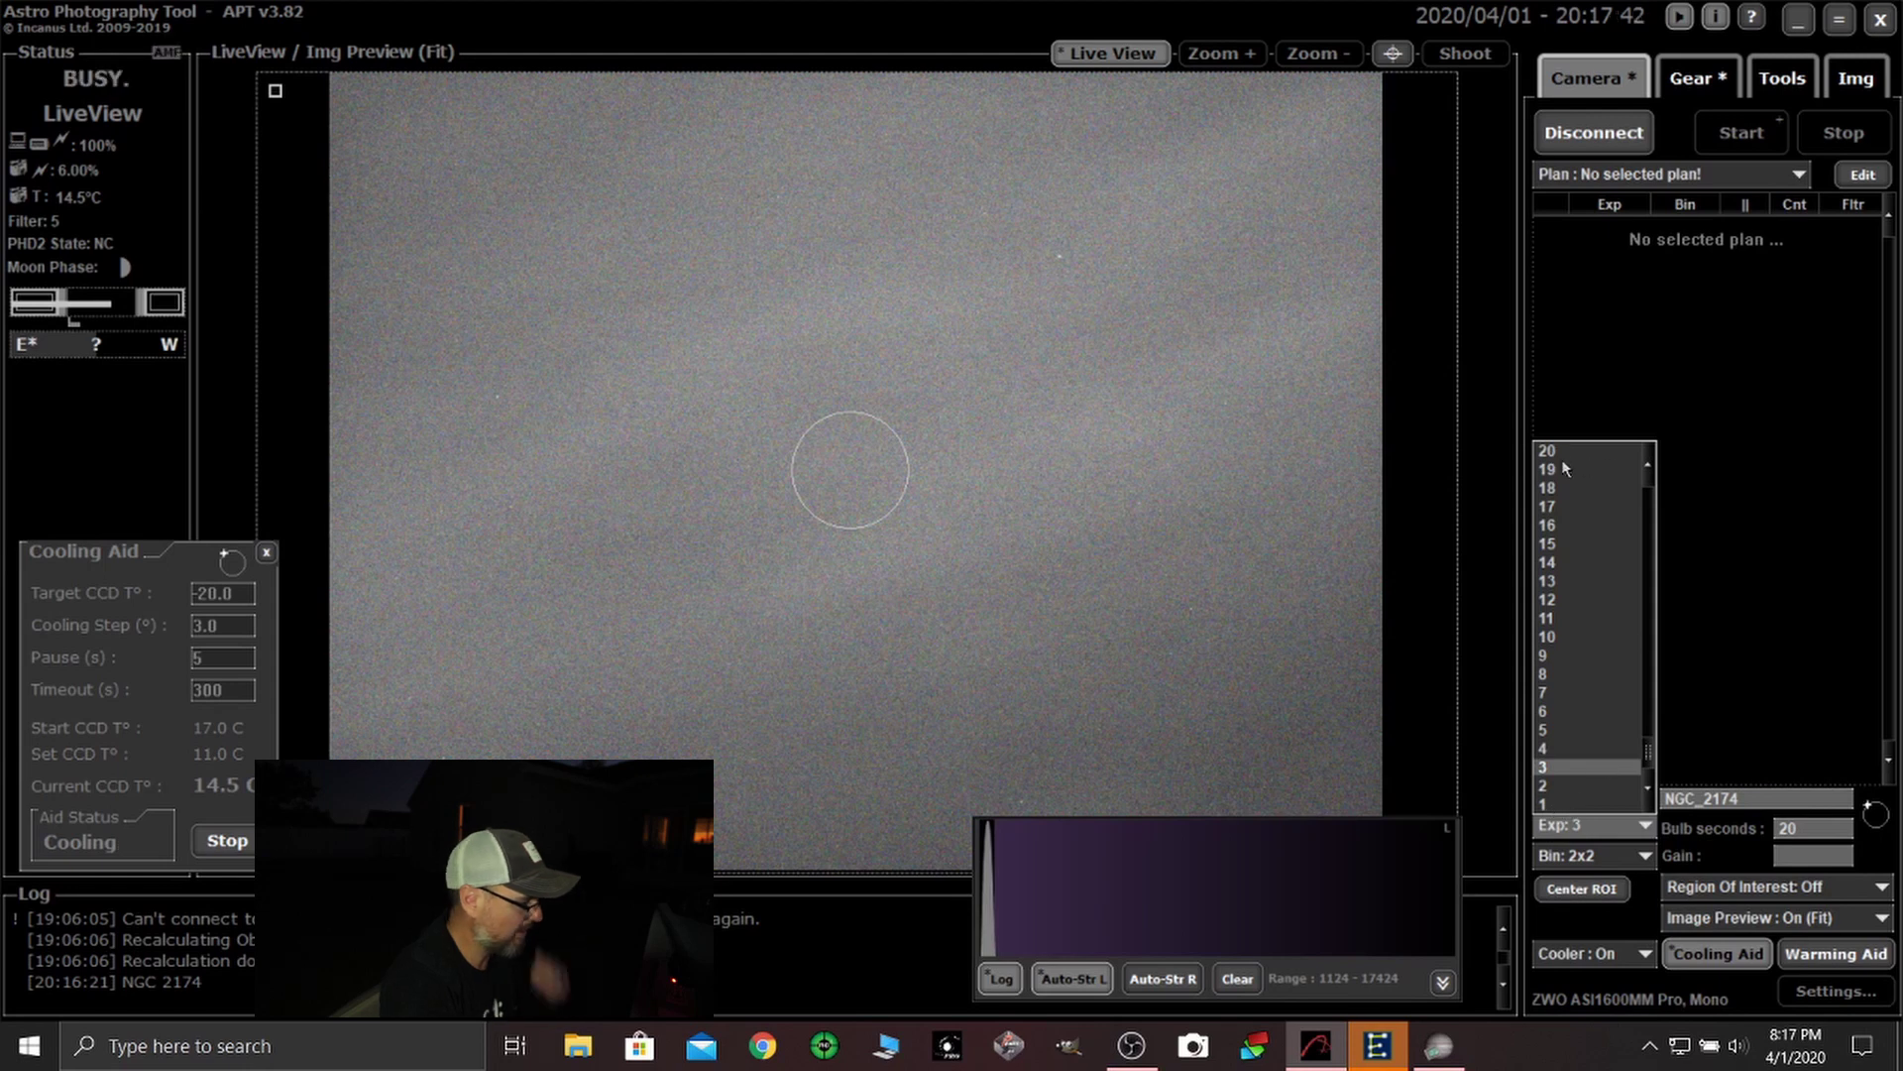
{"action": "left_click", "coordinate": [1554, 767]}
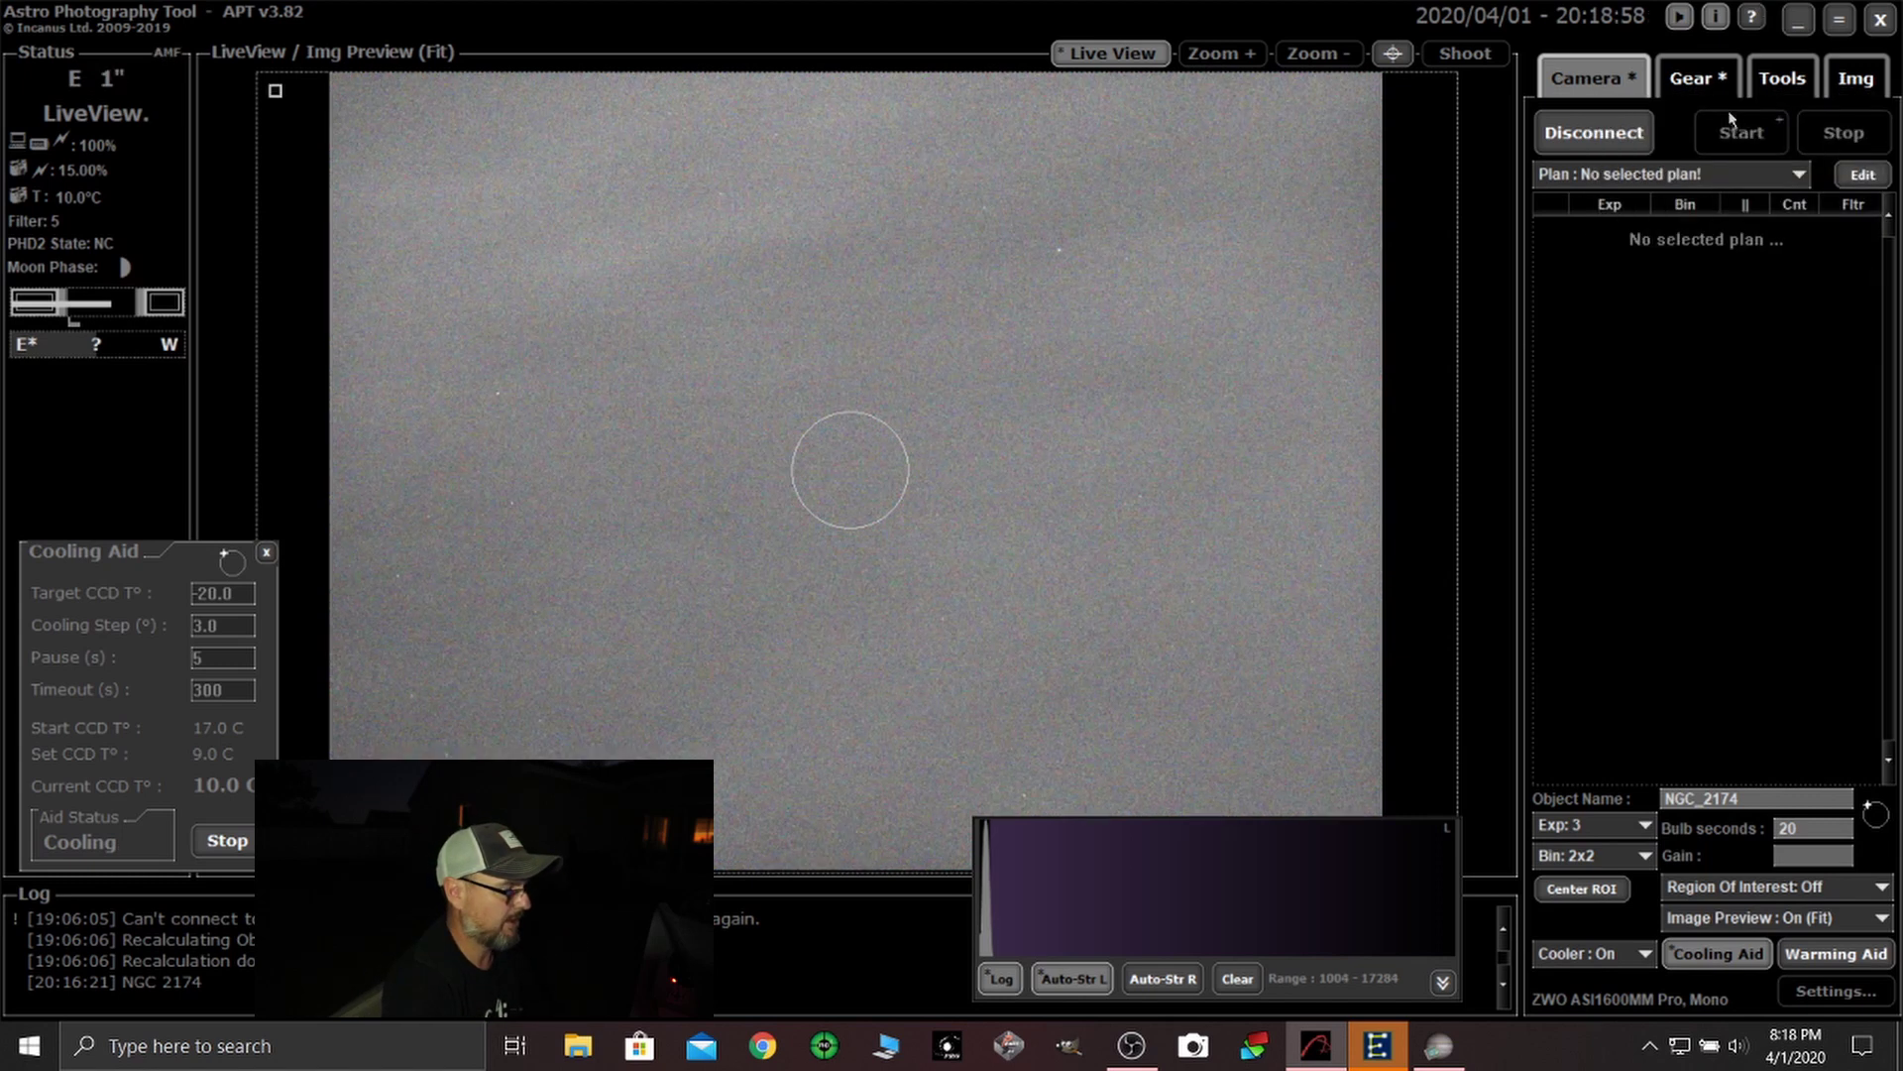
- Create a new light frames plan named NGC 6914
{"action": "left_click", "coordinate": [1846, 177]}
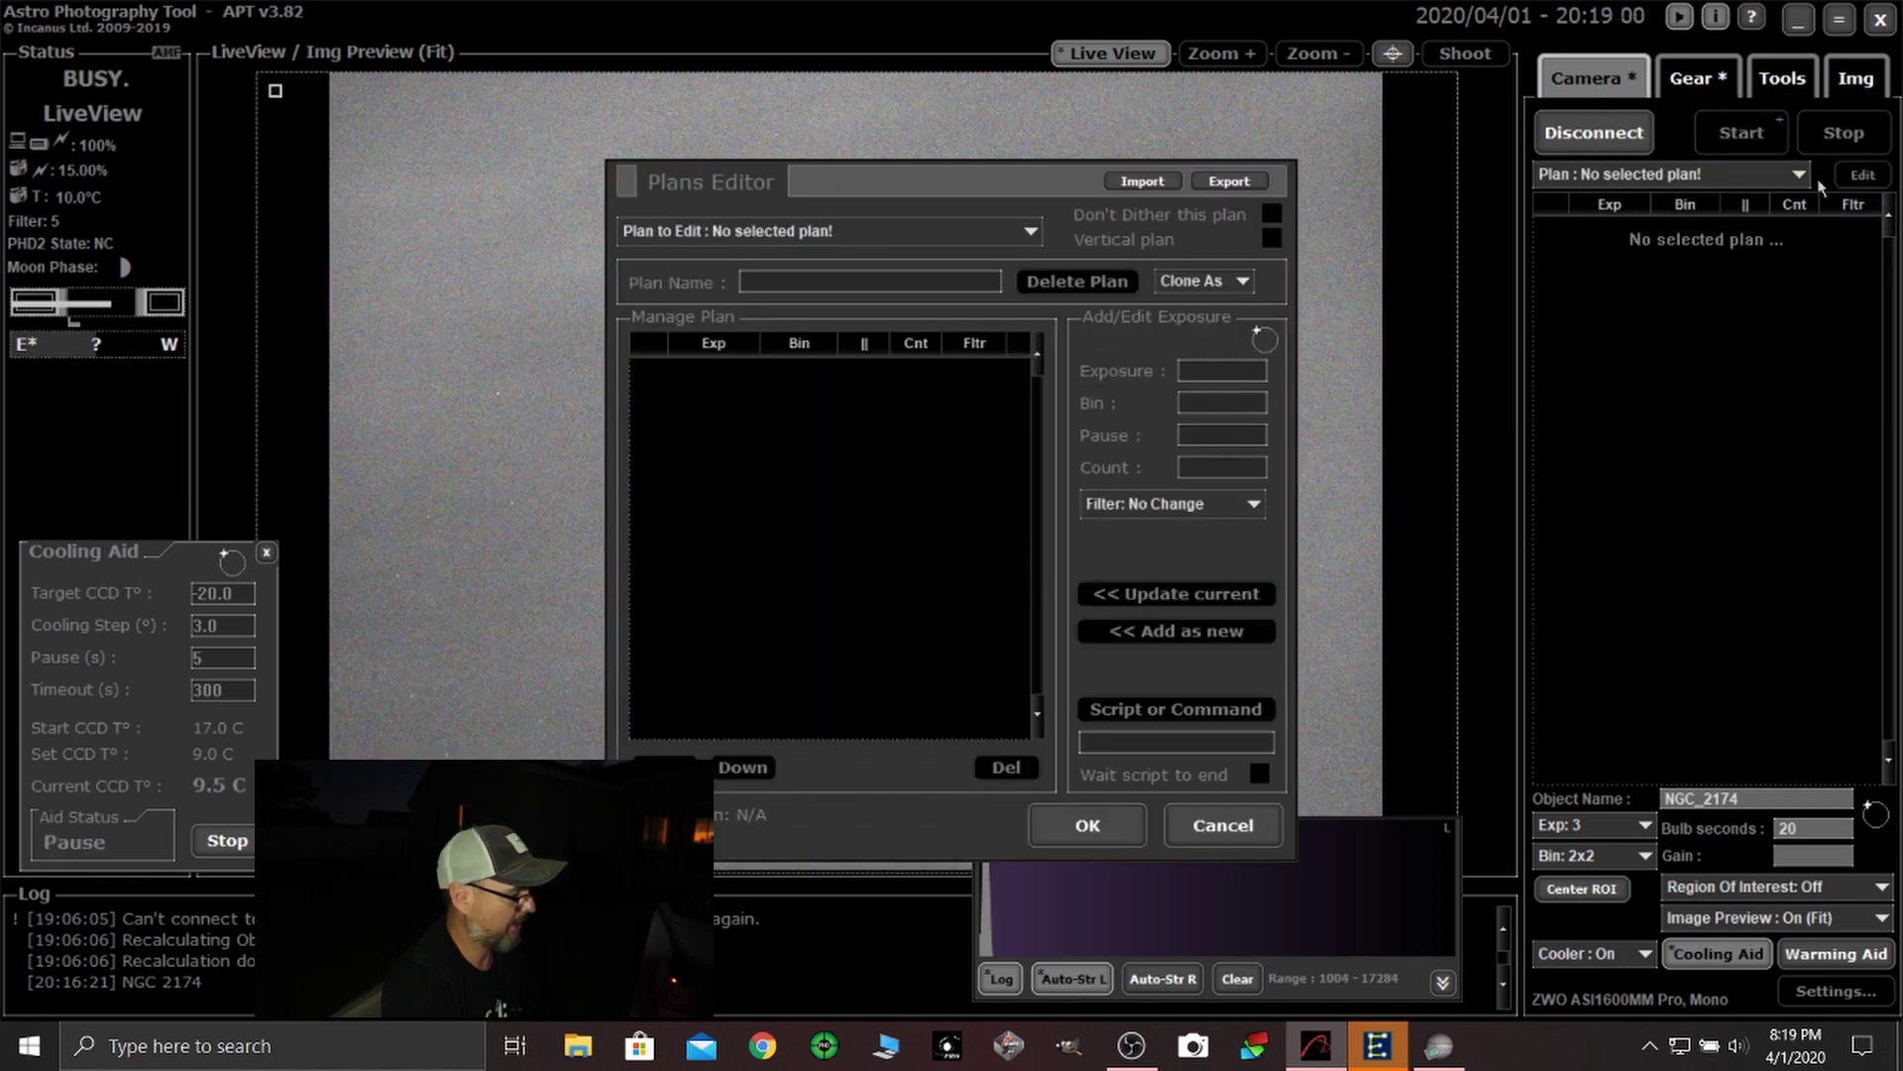
{"action": "left_click", "coordinate": [1031, 231]}
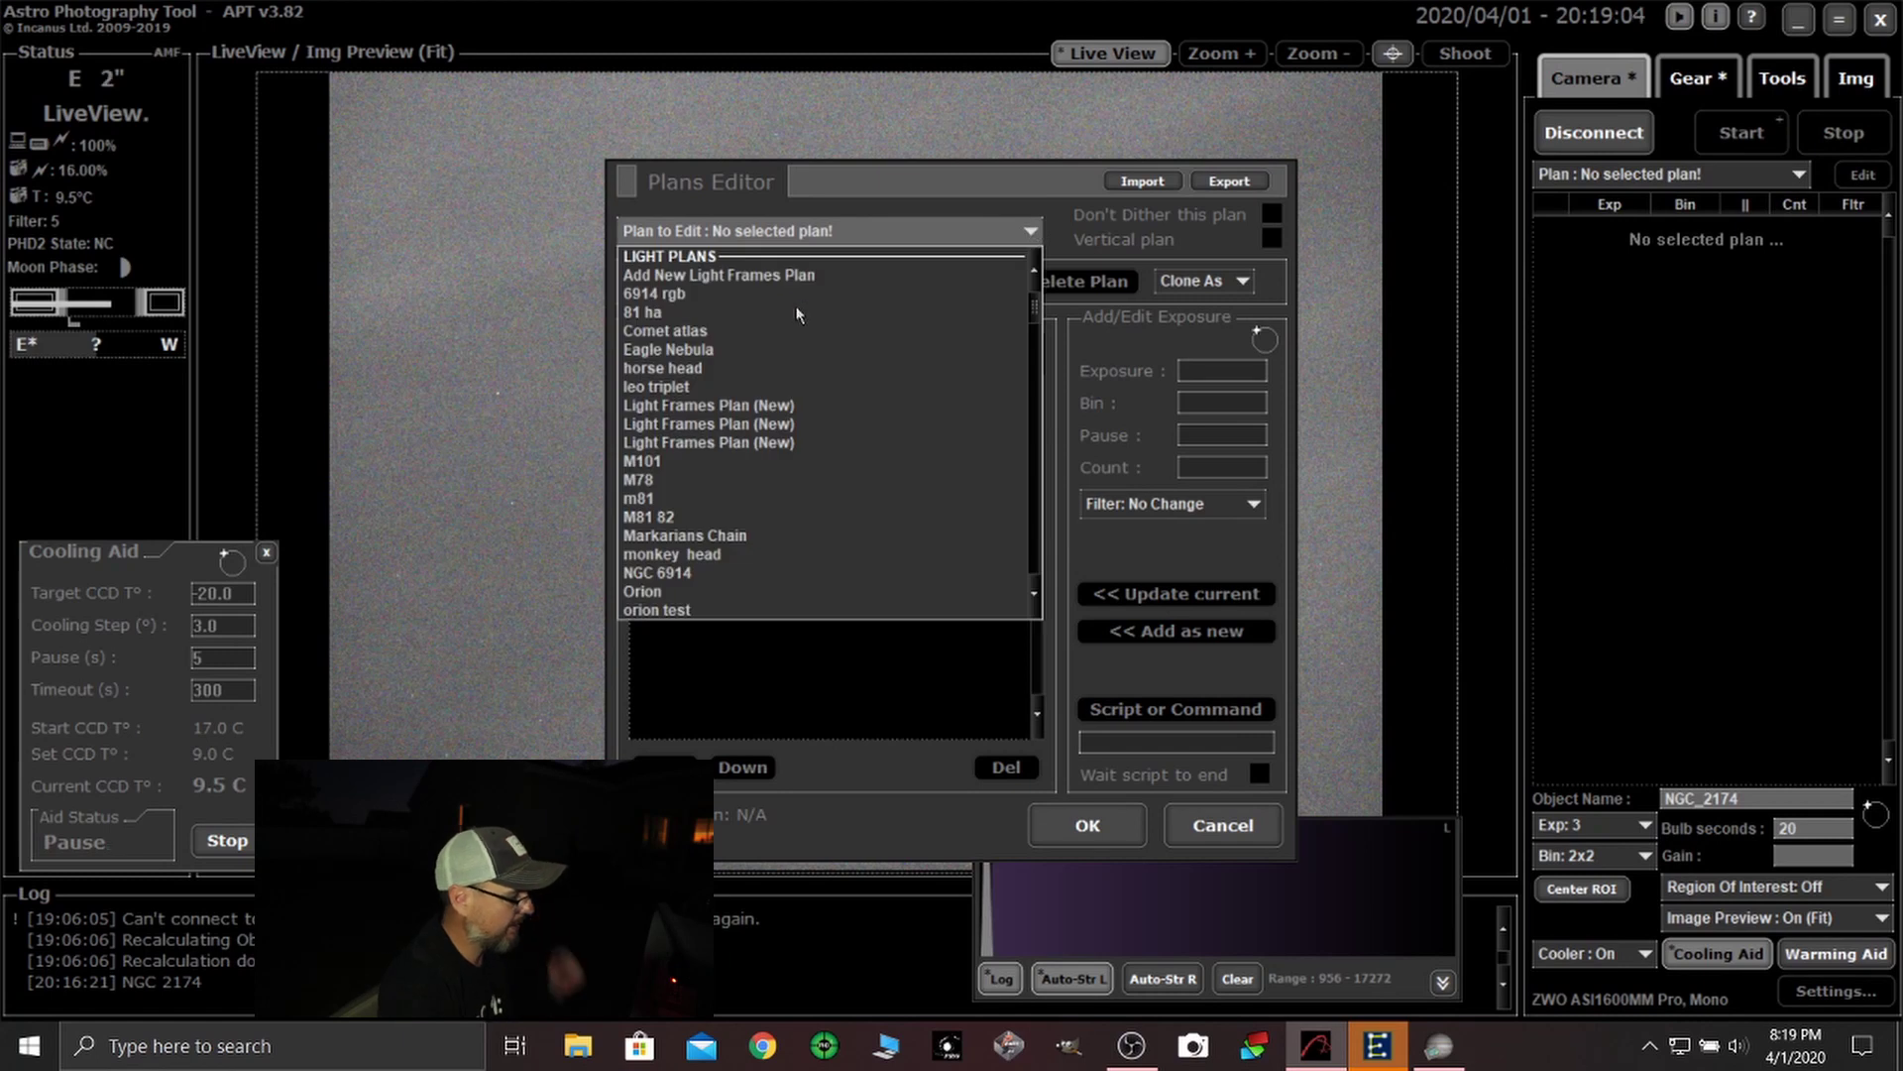
{"action": "left_click", "coordinate": [783, 275]}
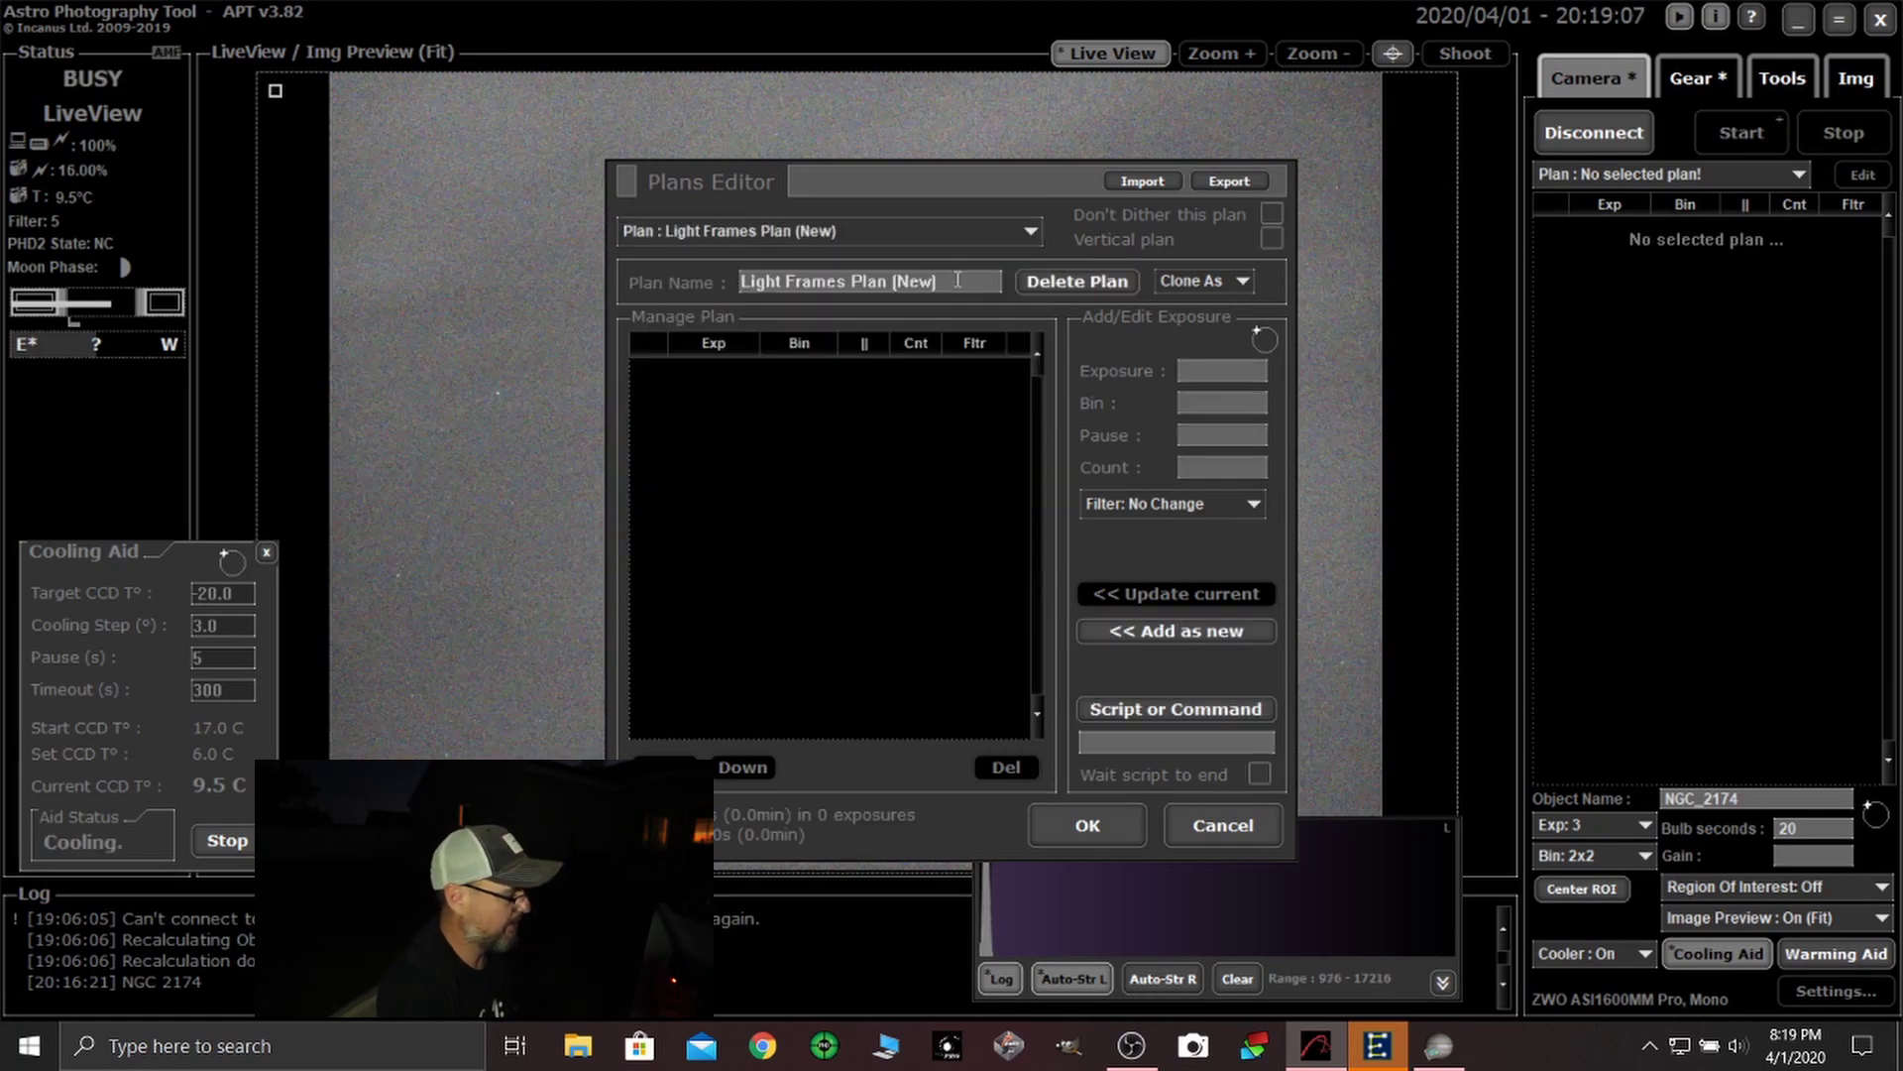
{"action": "key", "text": "BackSpace"}
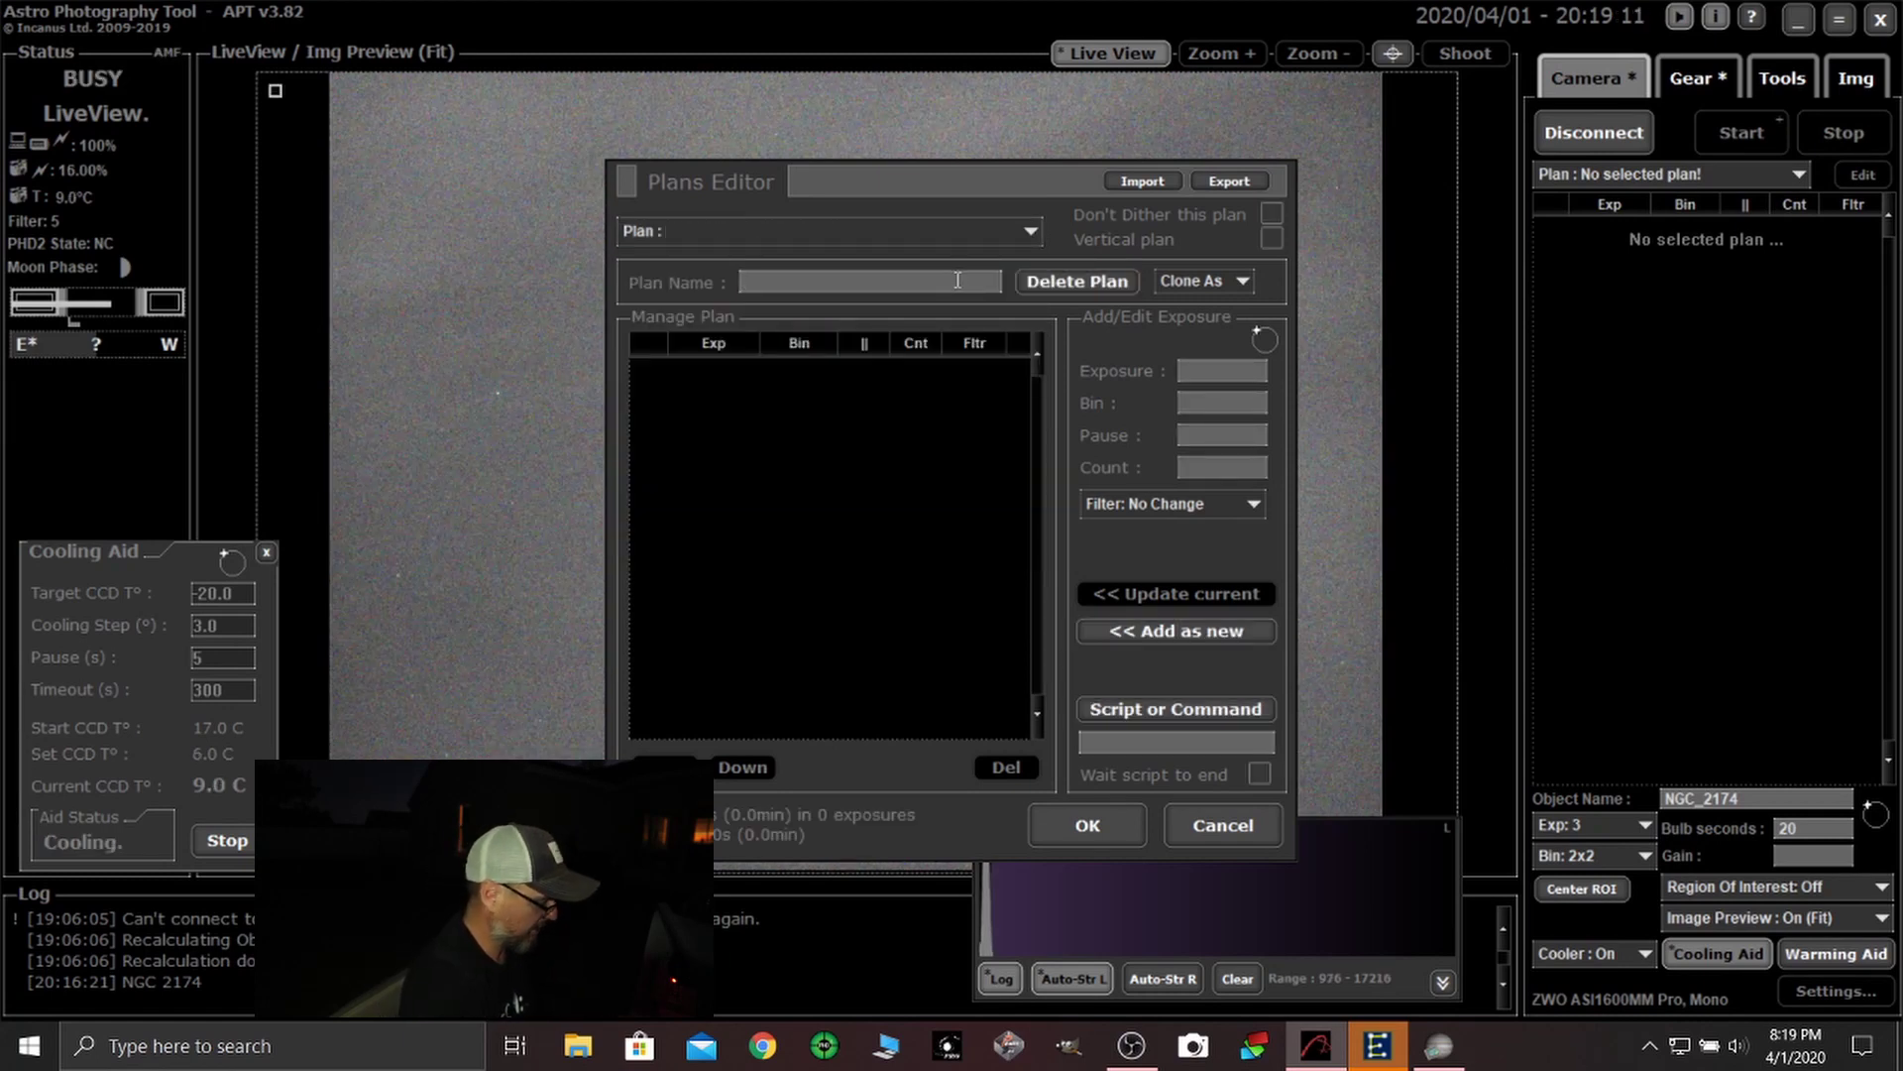
{"action": "type", "text": "NGC 6914"}
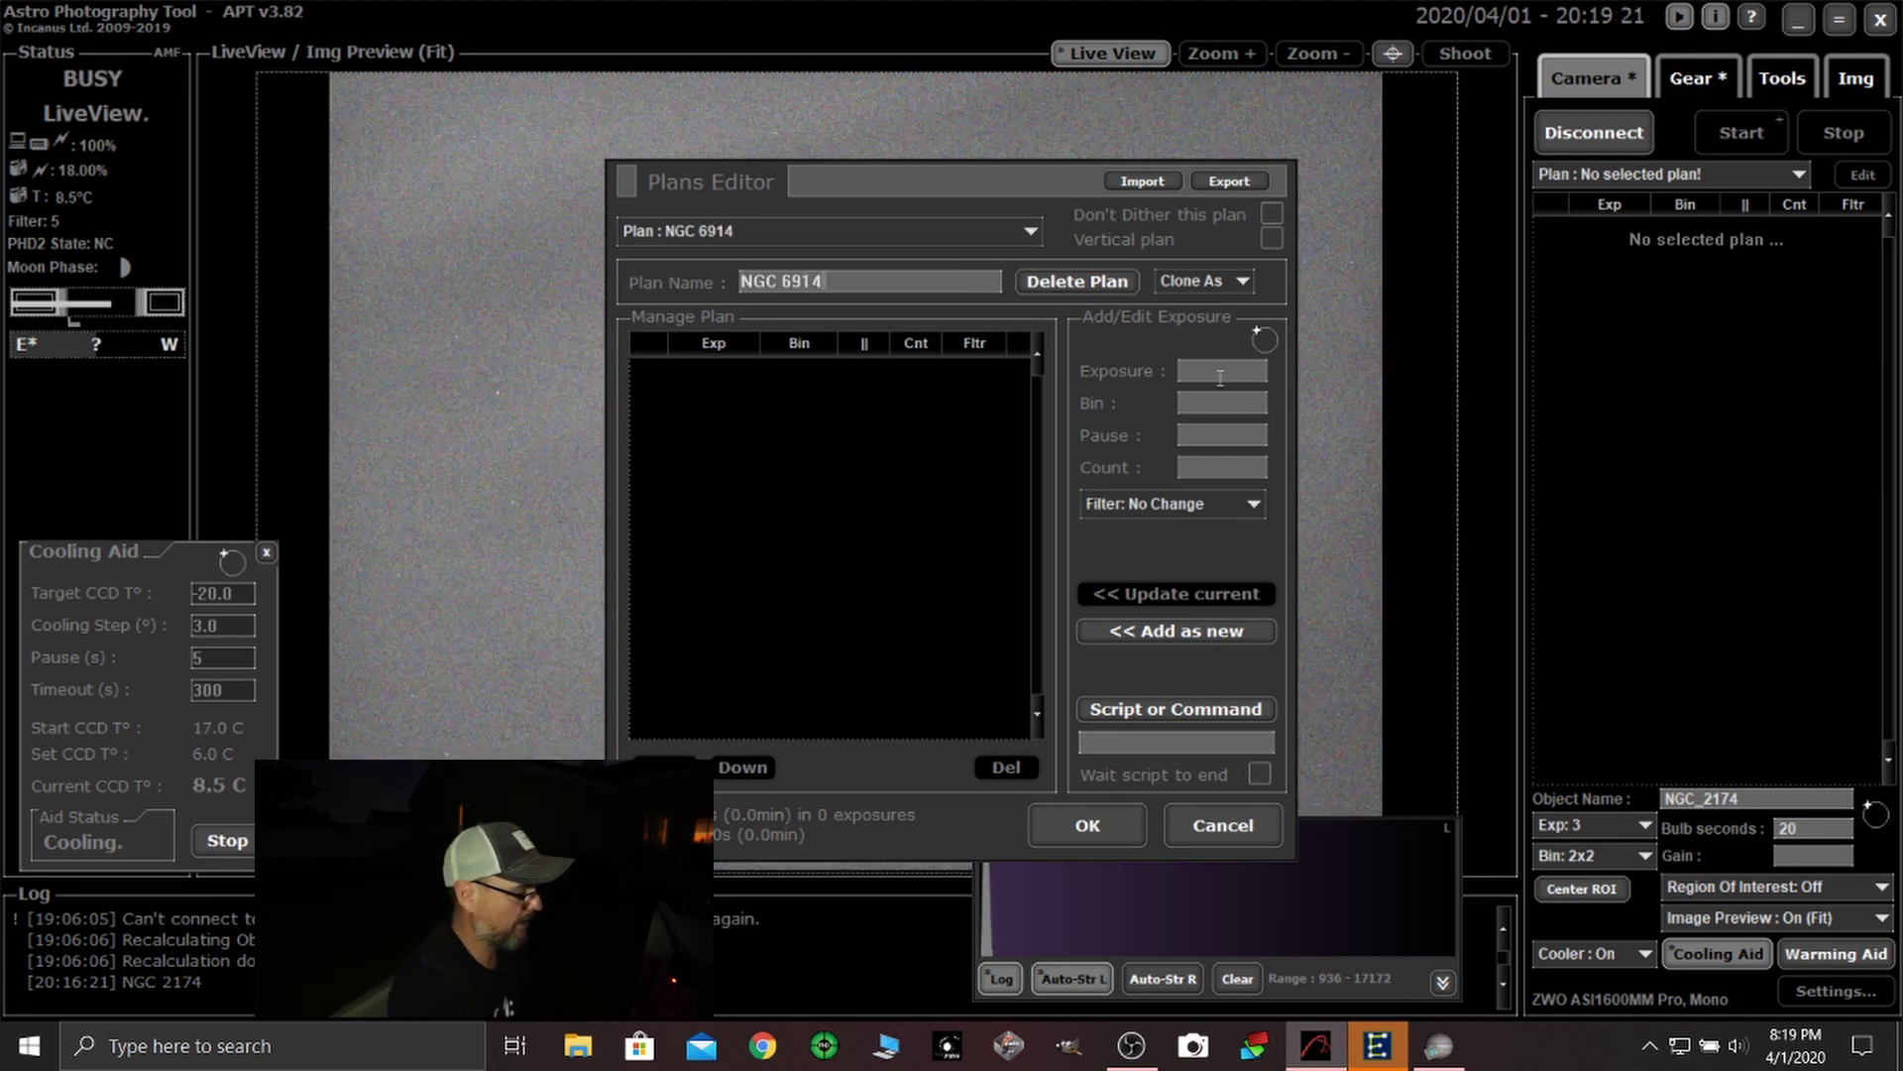
- Add the plan's first exposure row with 240 s exposure, 1x1 binning, pause 1, count 3 and filter 2
{"action": "type", "text": "2"}
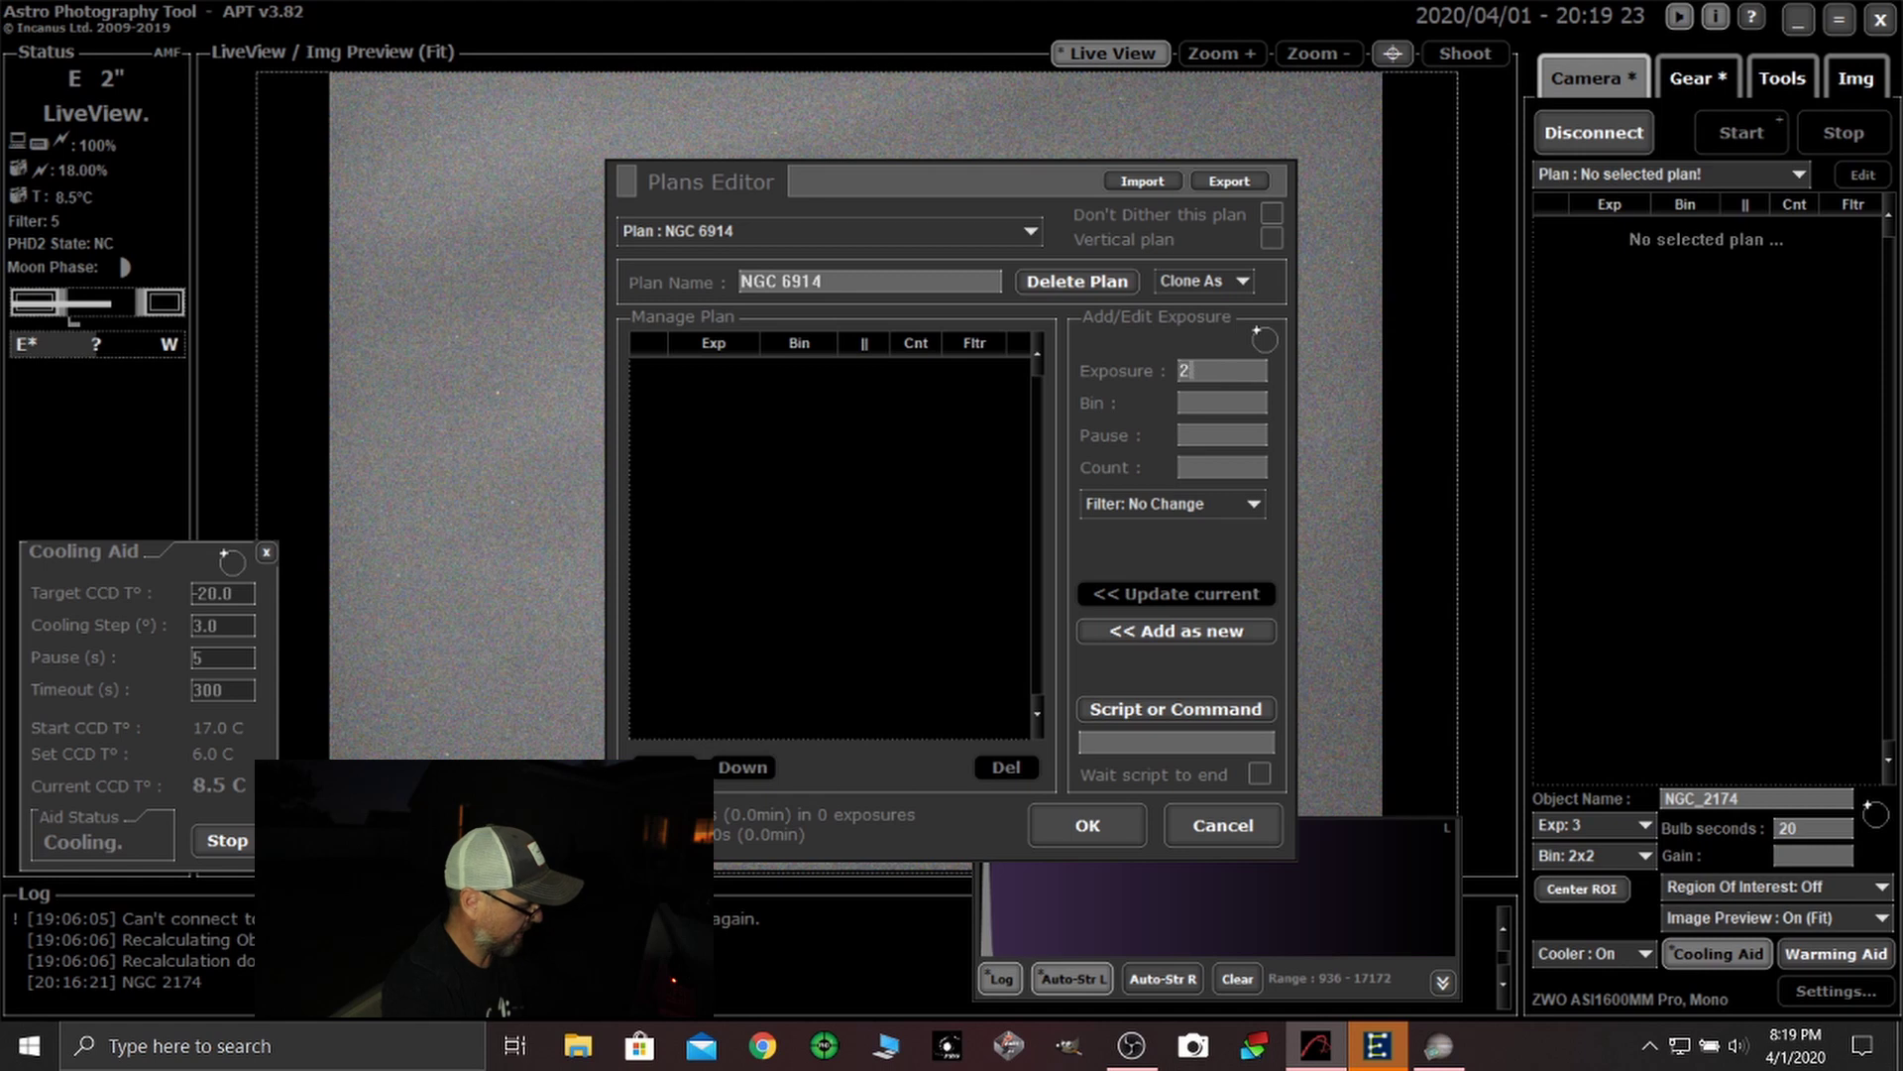
{"action": "type", "text": "40"}
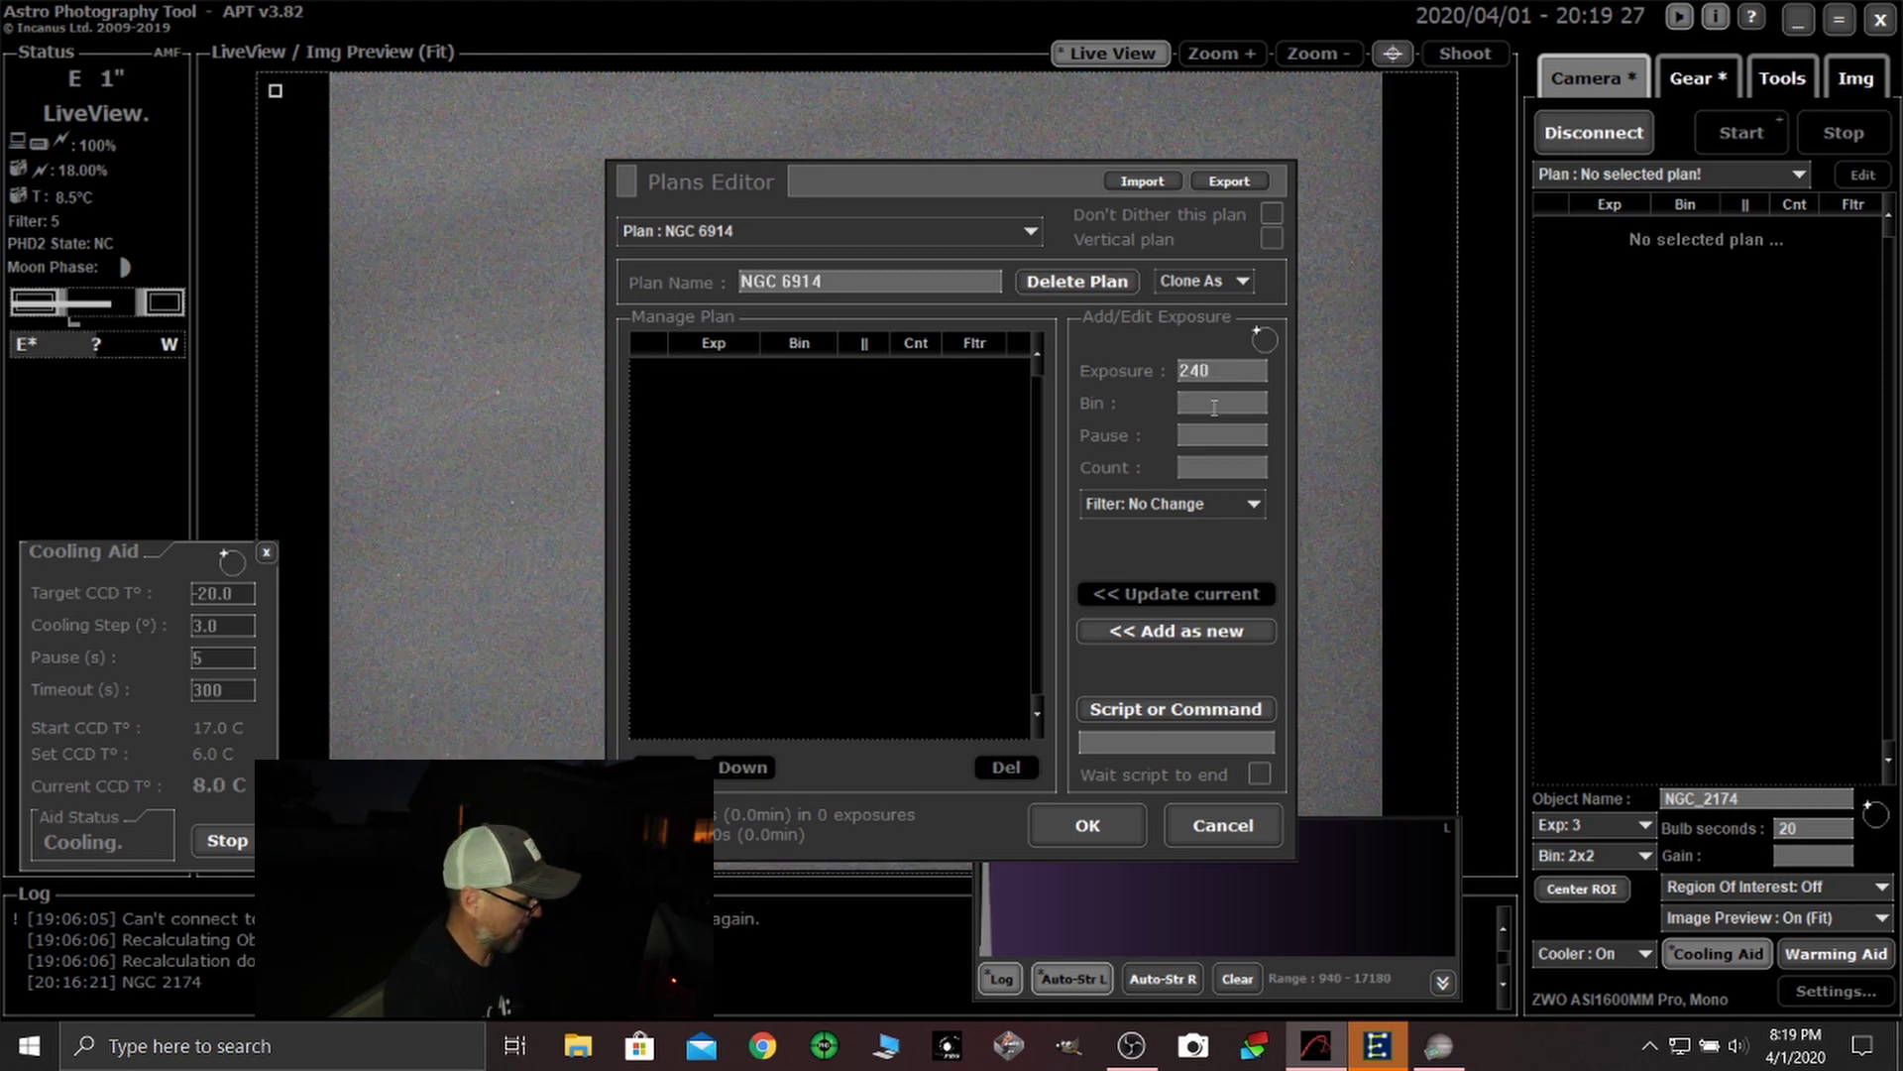
{"action": "type", "text": "1x1"}
{"action": "left_click", "coordinate": [1217, 434]}
{"action": "type", "text": "1"}
{"action": "left_click", "coordinate": [1205, 467]}
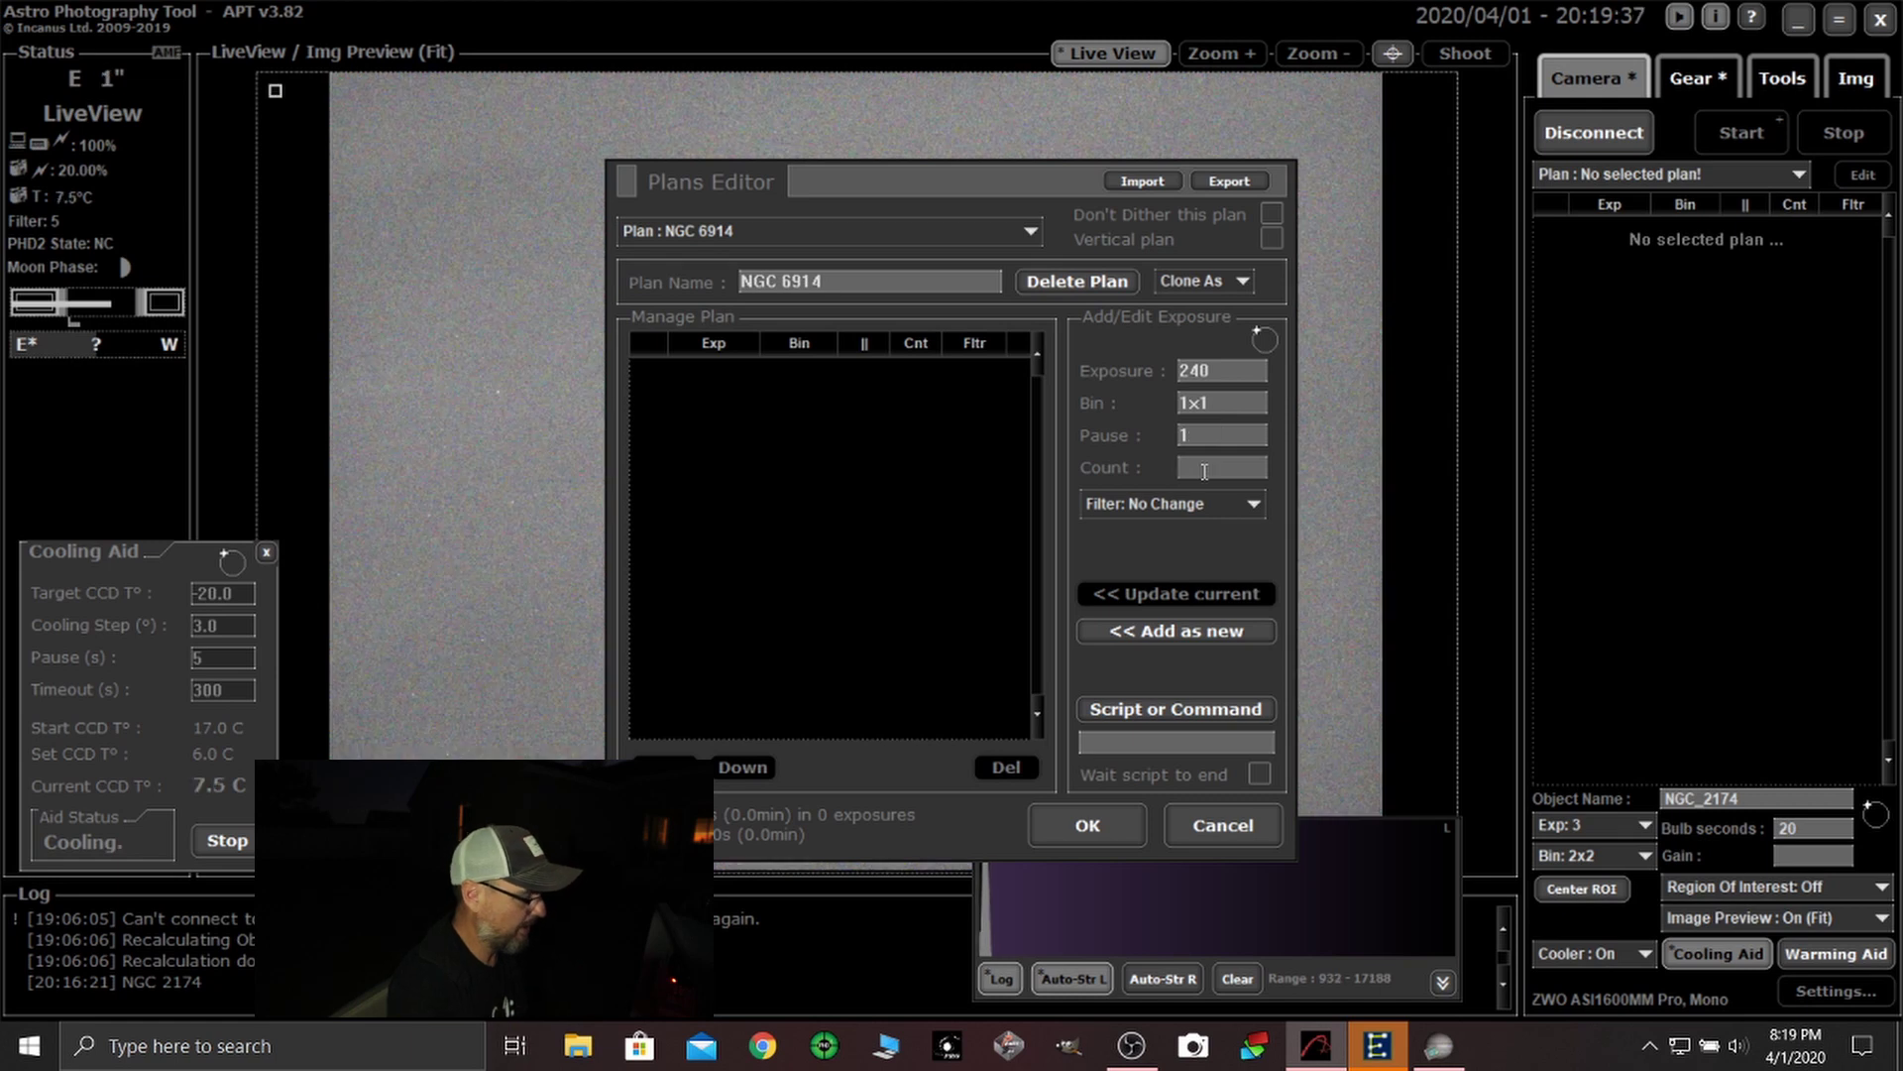
{"action": "type", "text": "3"}
{"action": "left_click", "coordinate": [1251, 503]}
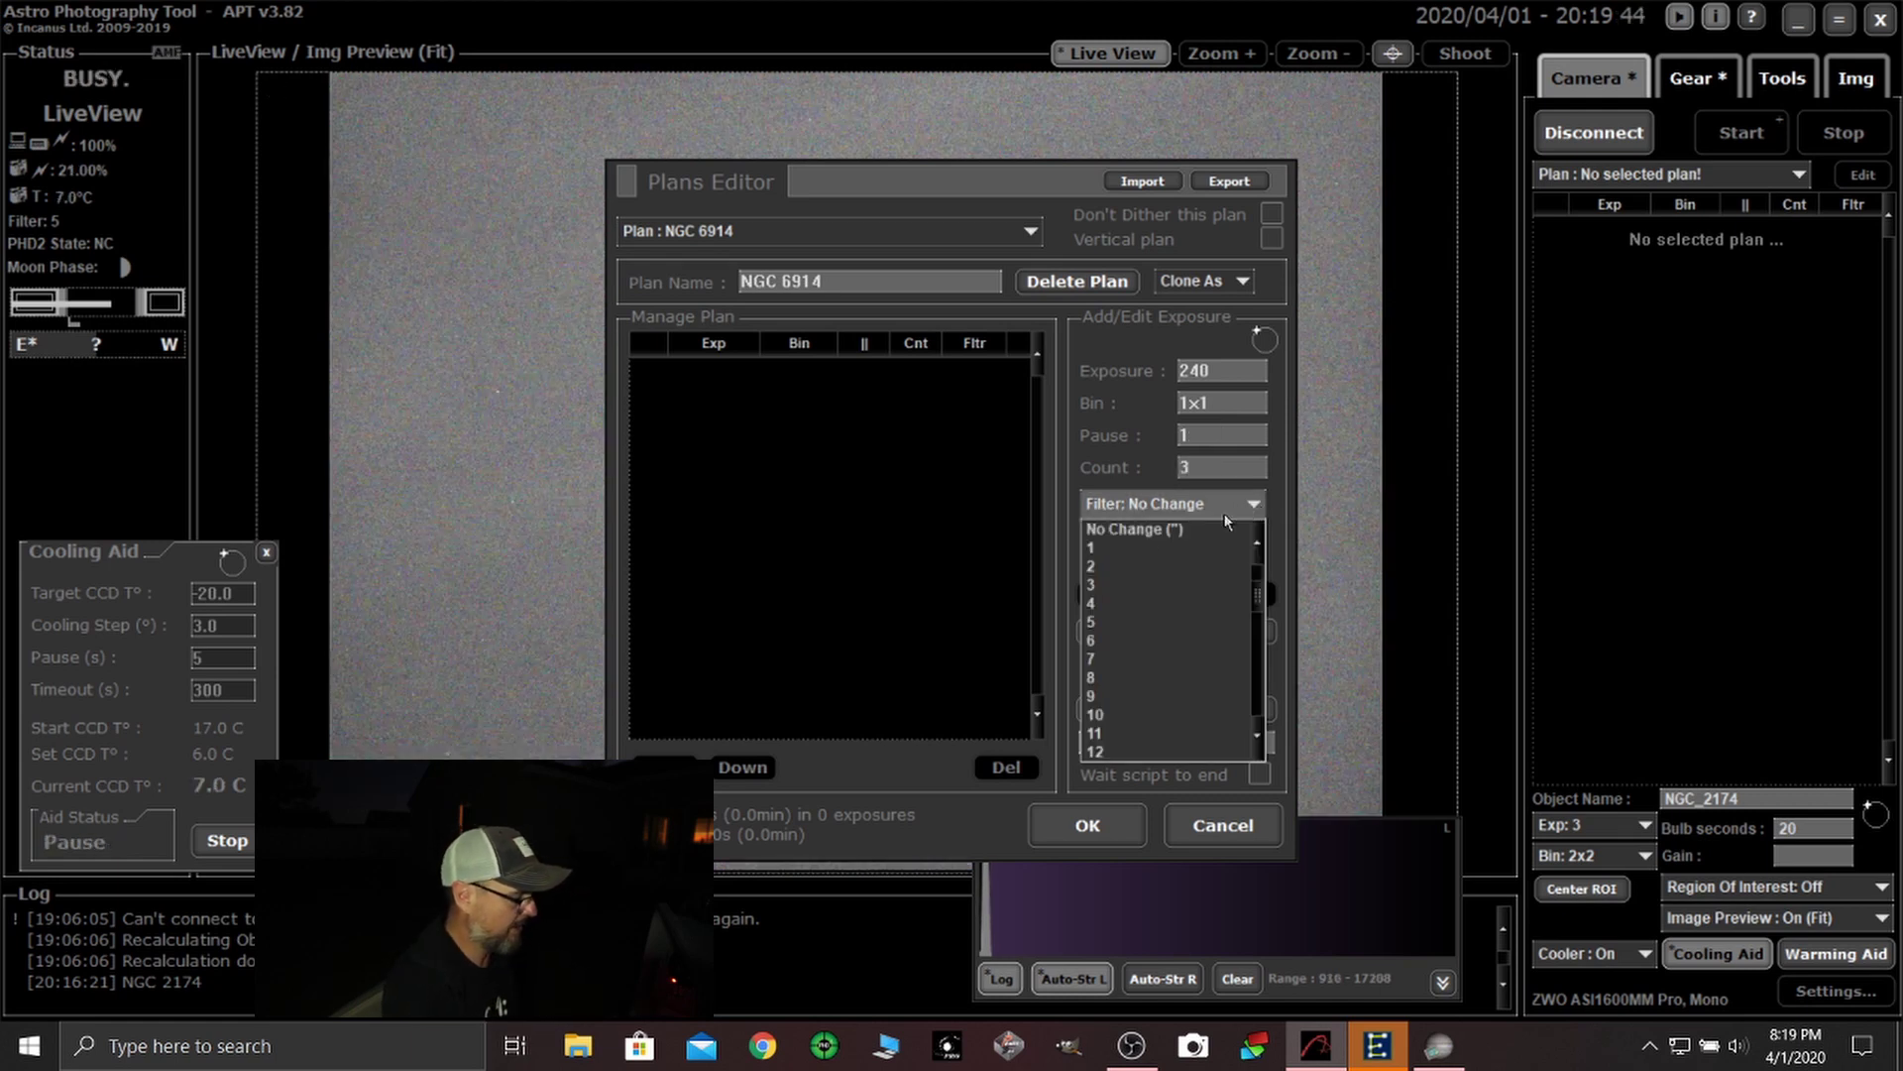
{"action": "left_click", "coordinate": [1104, 565]}
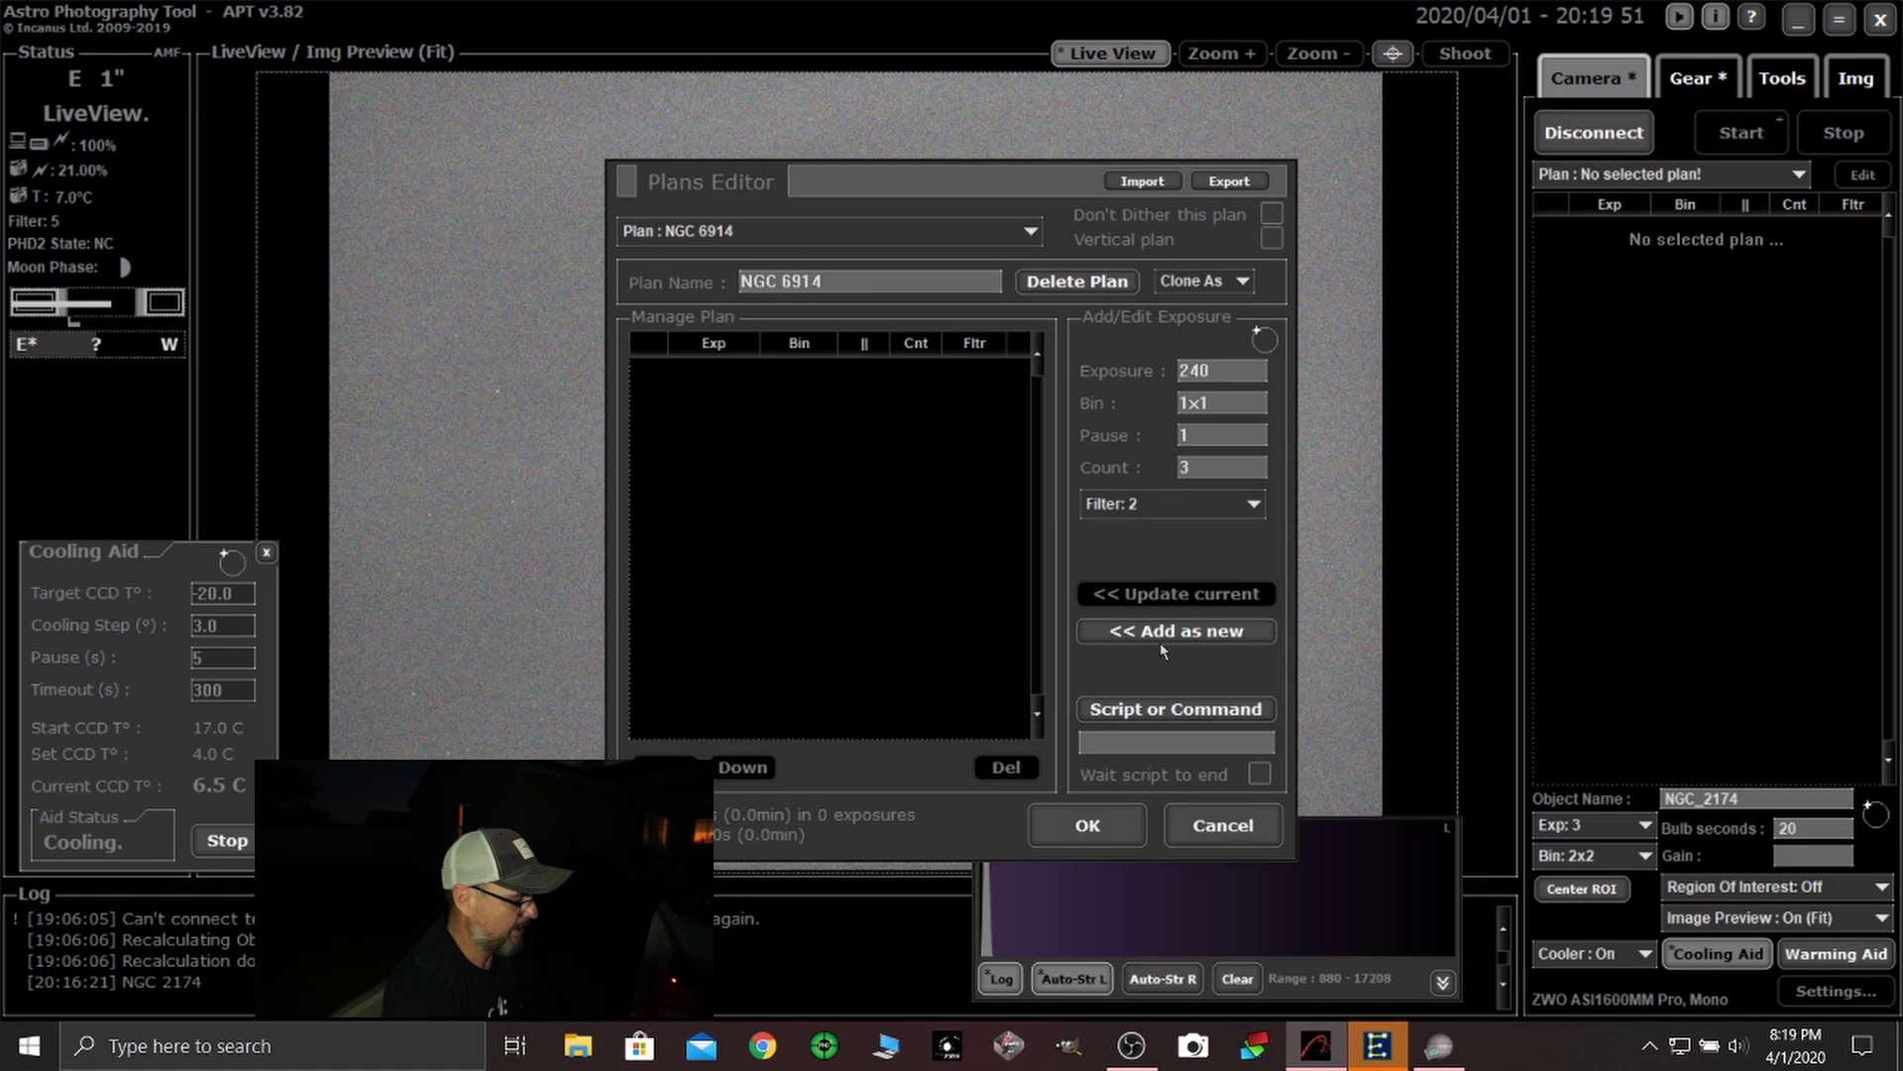
{"action": "left_click", "coordinate": [1158, 633]}
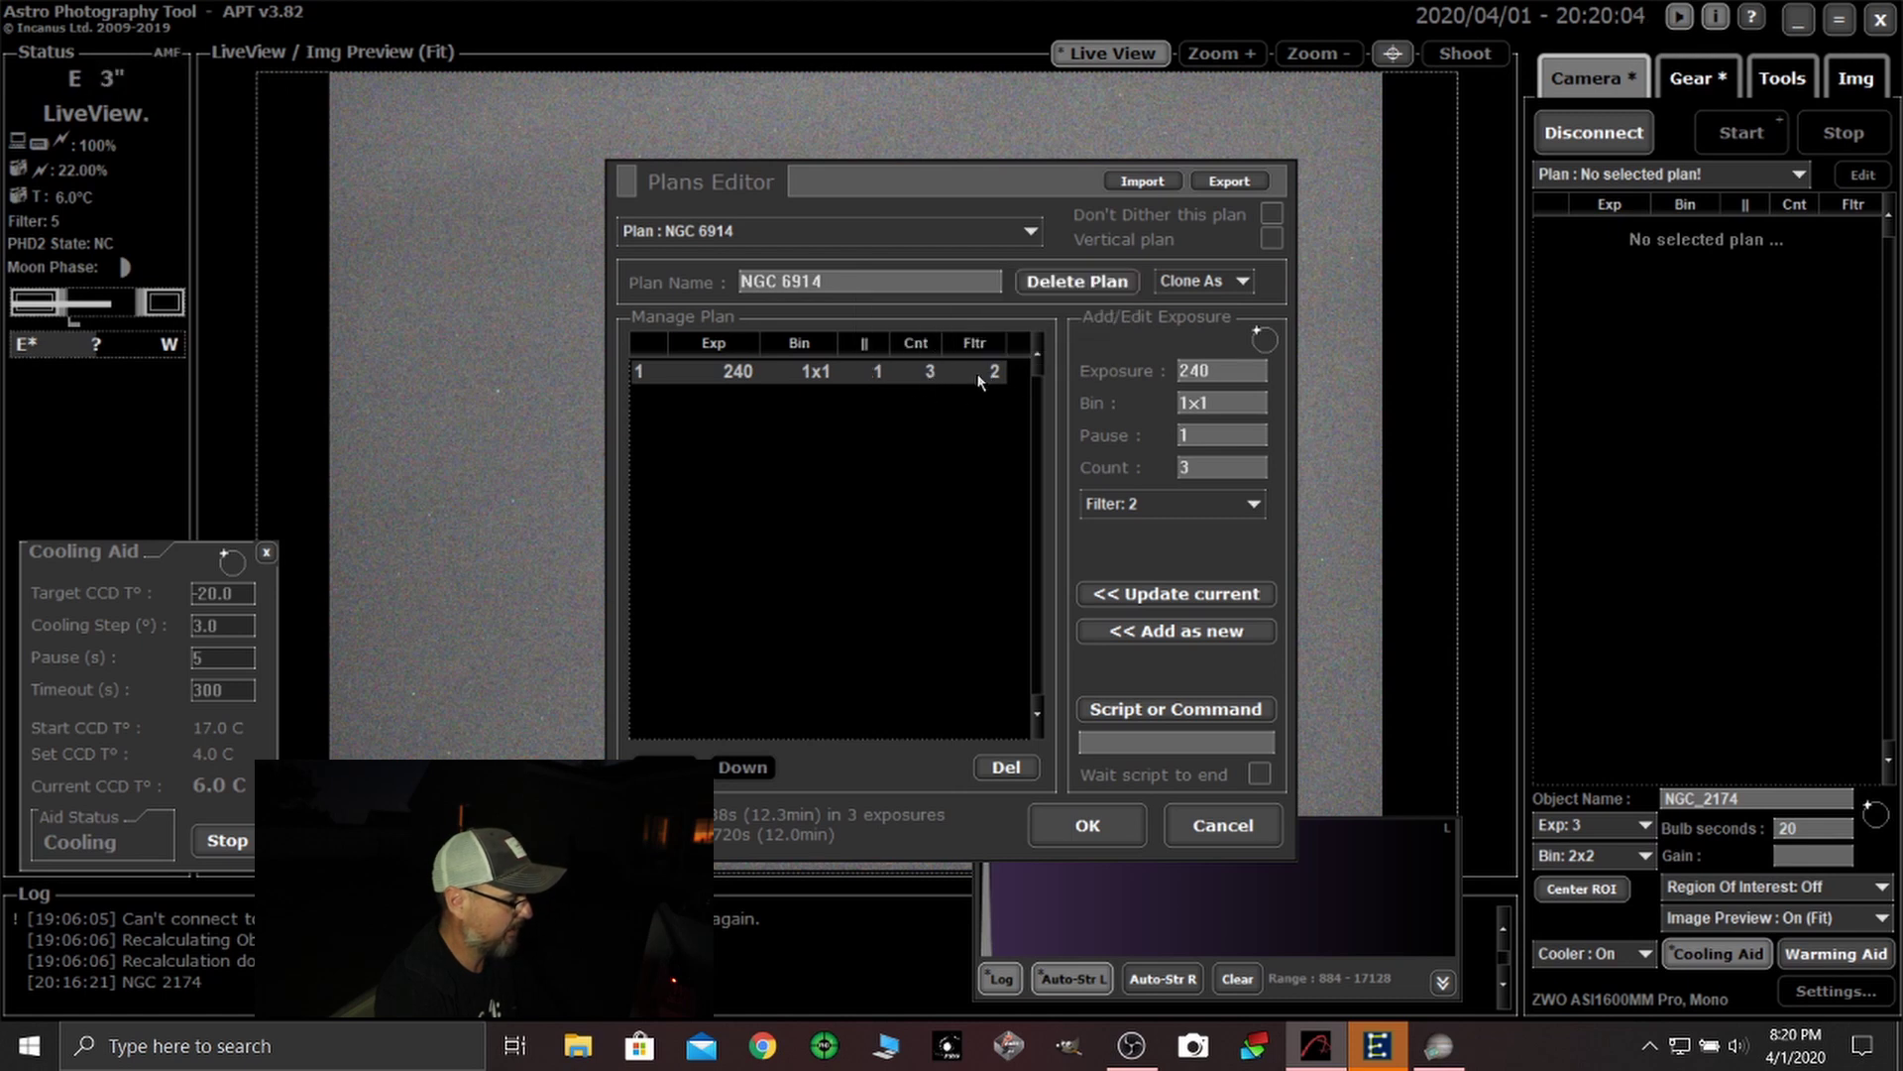
- Add a second exposure row with the same settings and change its filter to 3
{"action": "left_click", "coordinate": [1180, 632]}
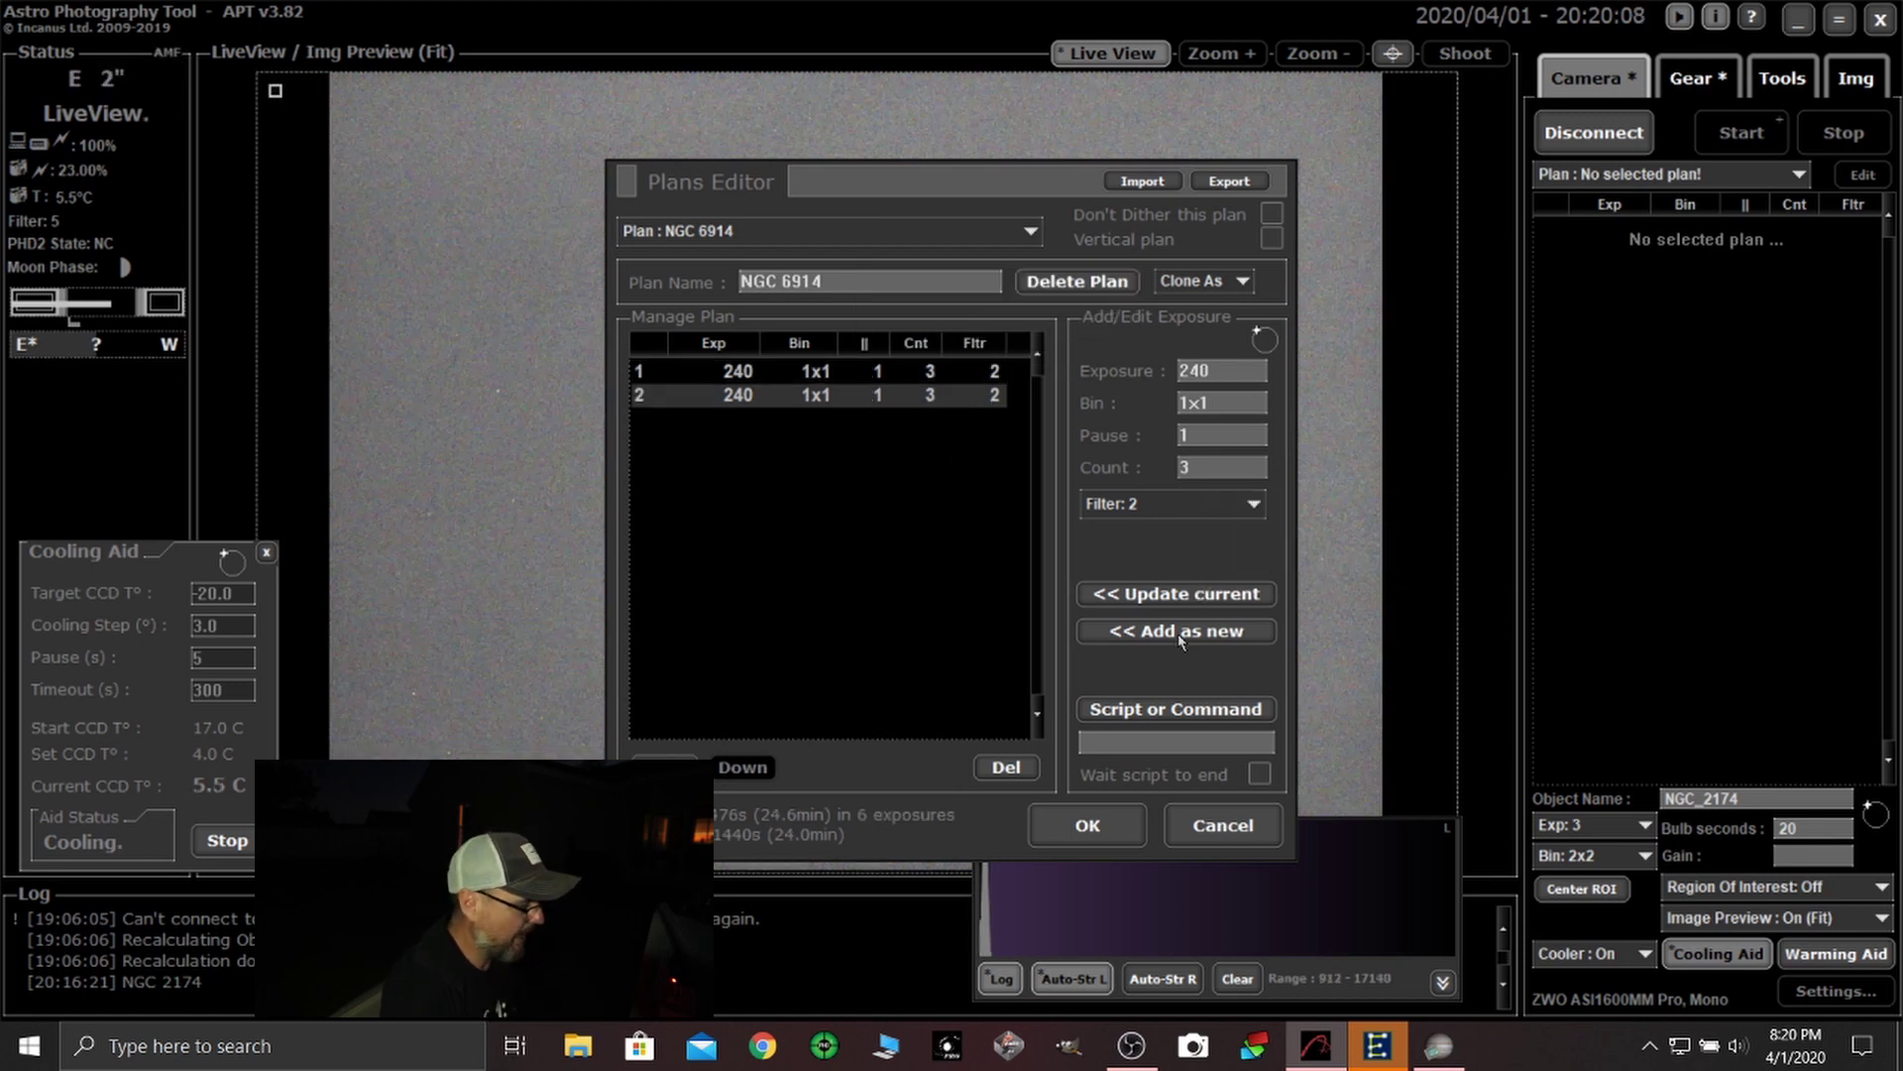
{"action": "left_click", "coordinate": [1243, 513]}
{"action": "left_click", "coordinate": [1096, 591]}
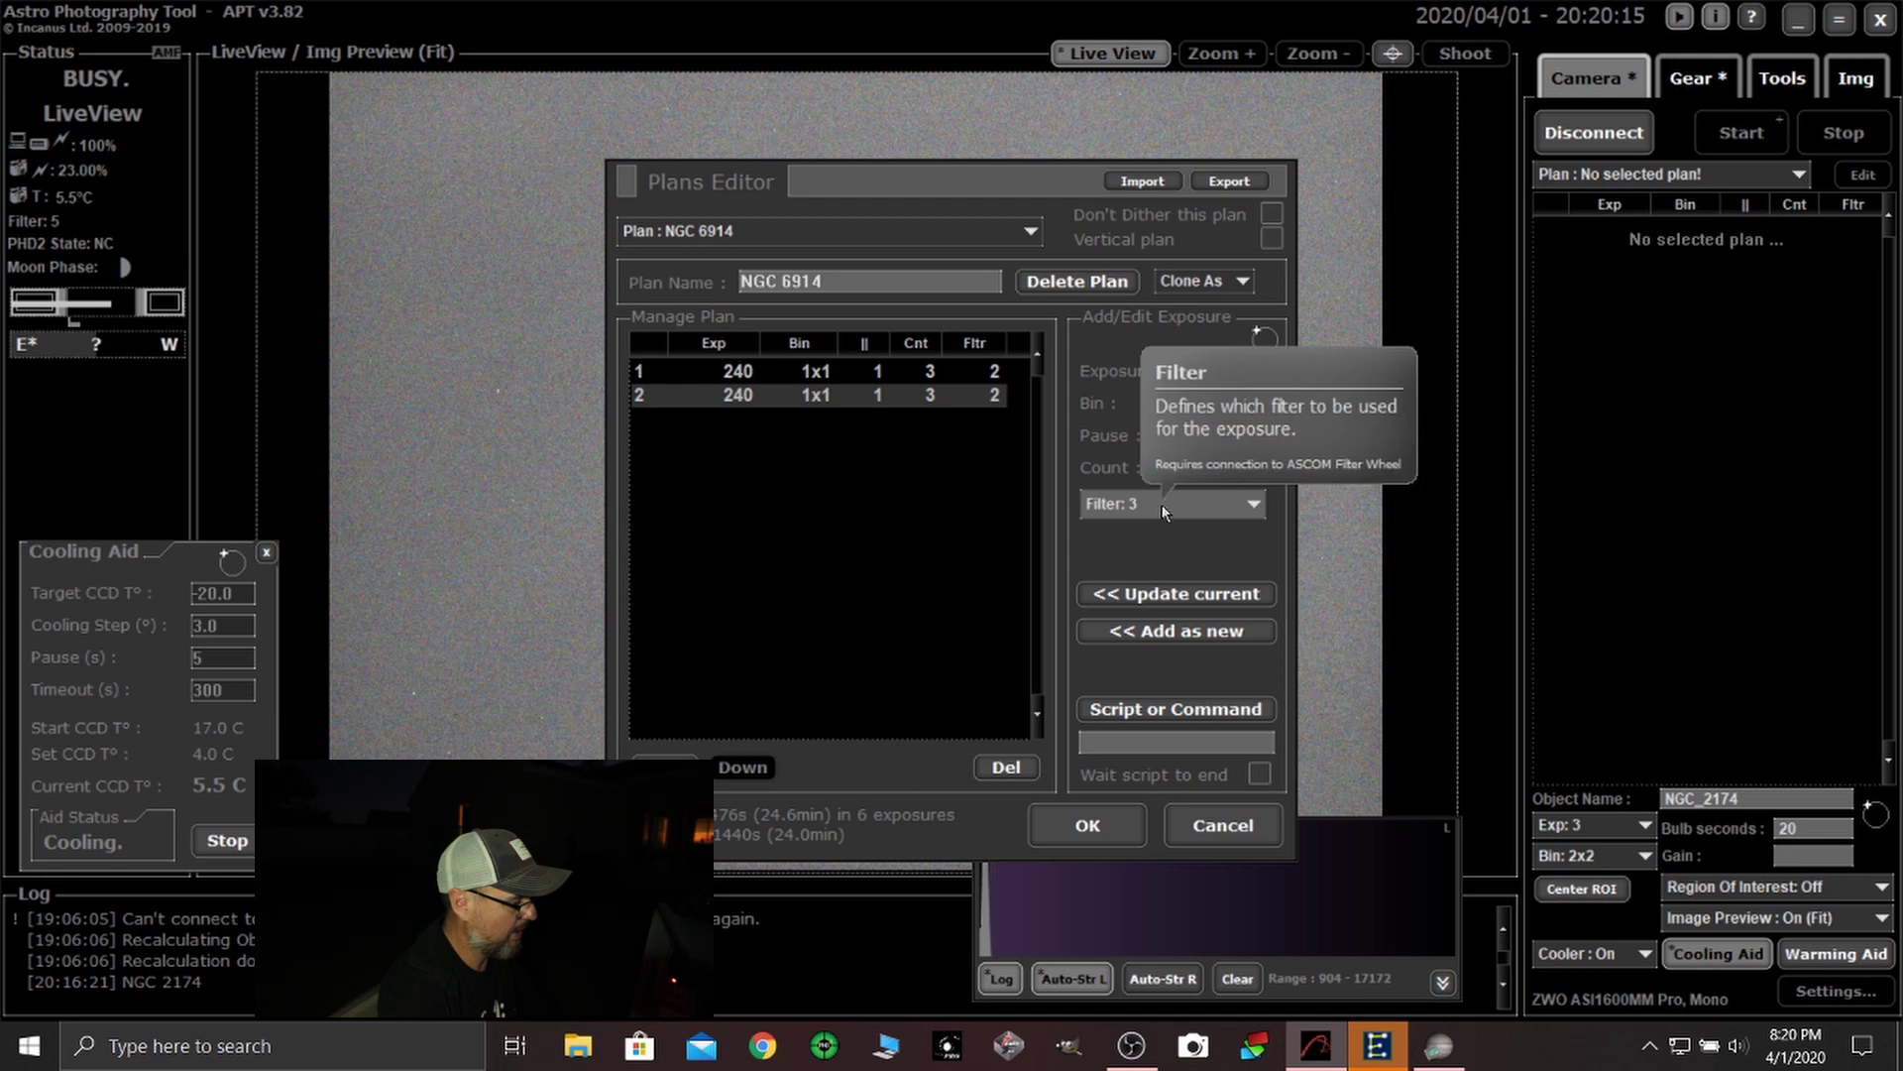
{"action": "left_click", "coordinate": [1177, 595]}
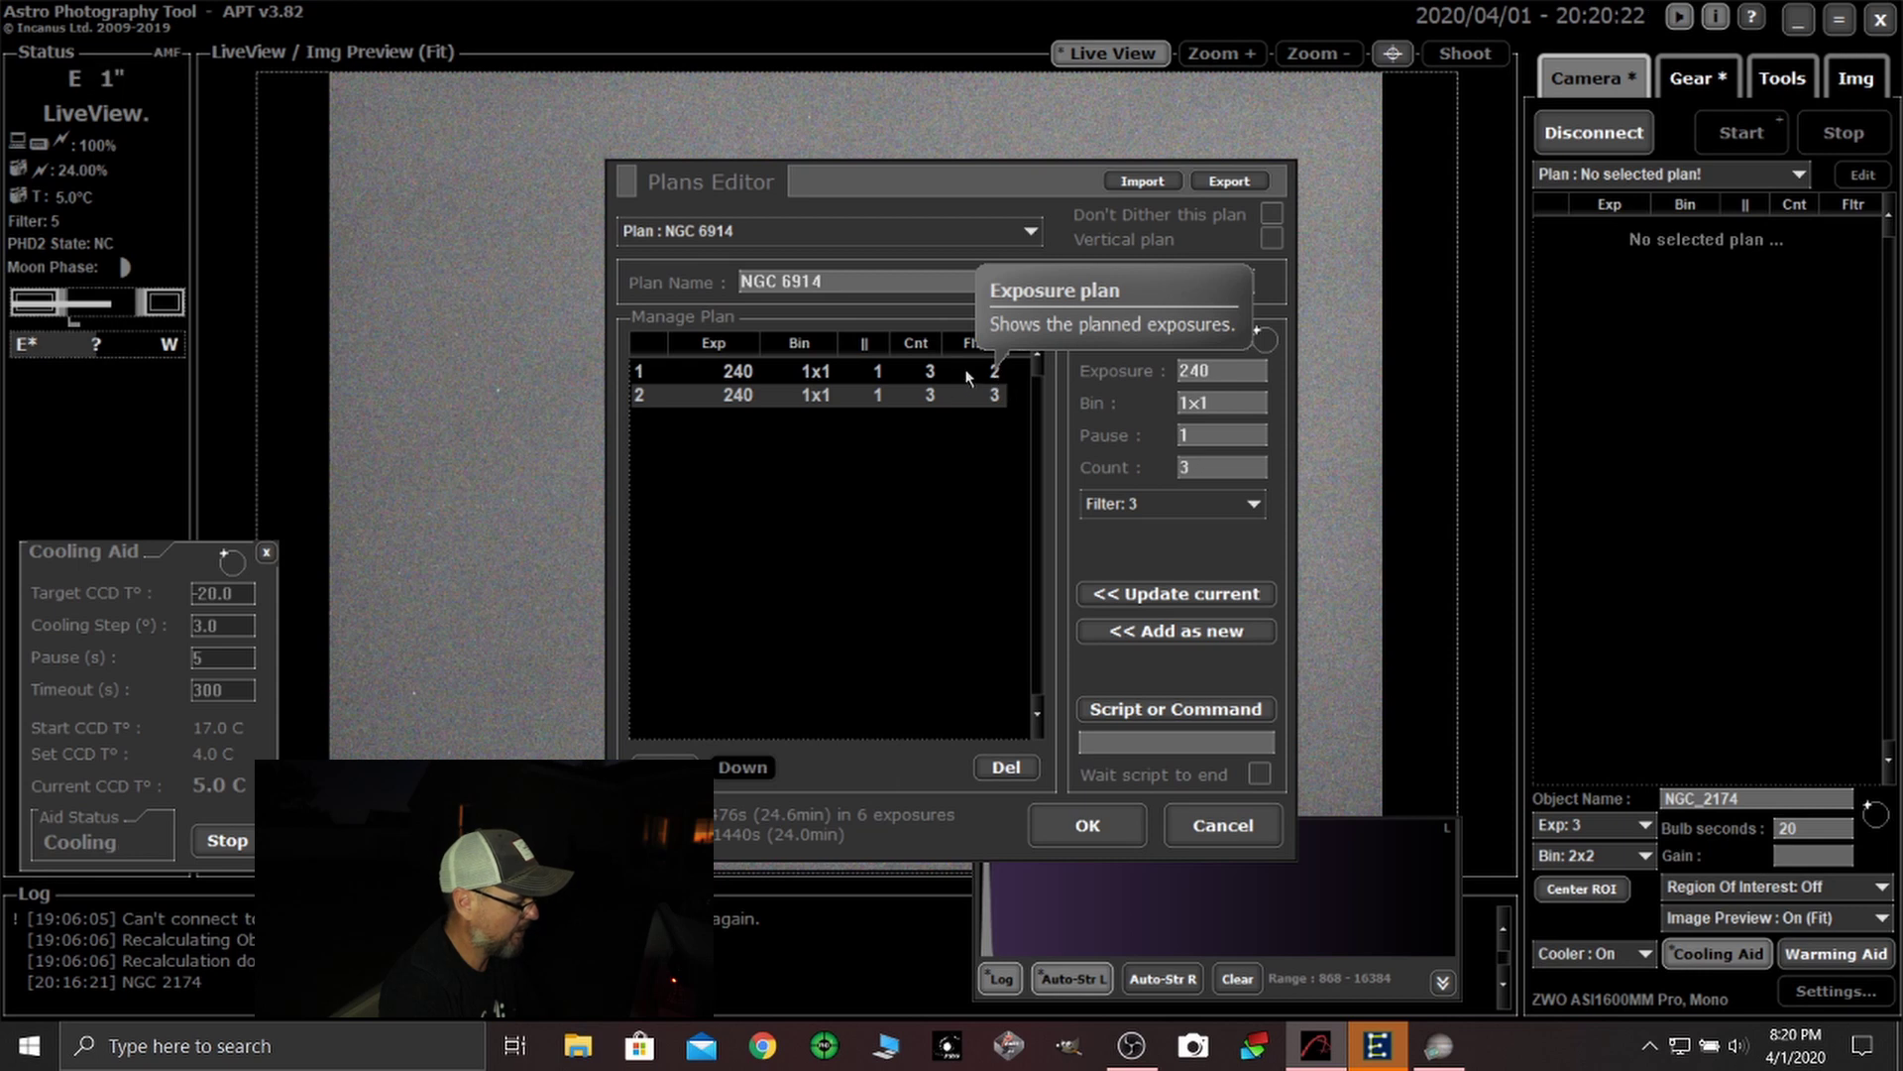
- Add a third exposure row with the same settings and change its filter to 4
{"action": "left_click", "coordinate": [1164, 633]}
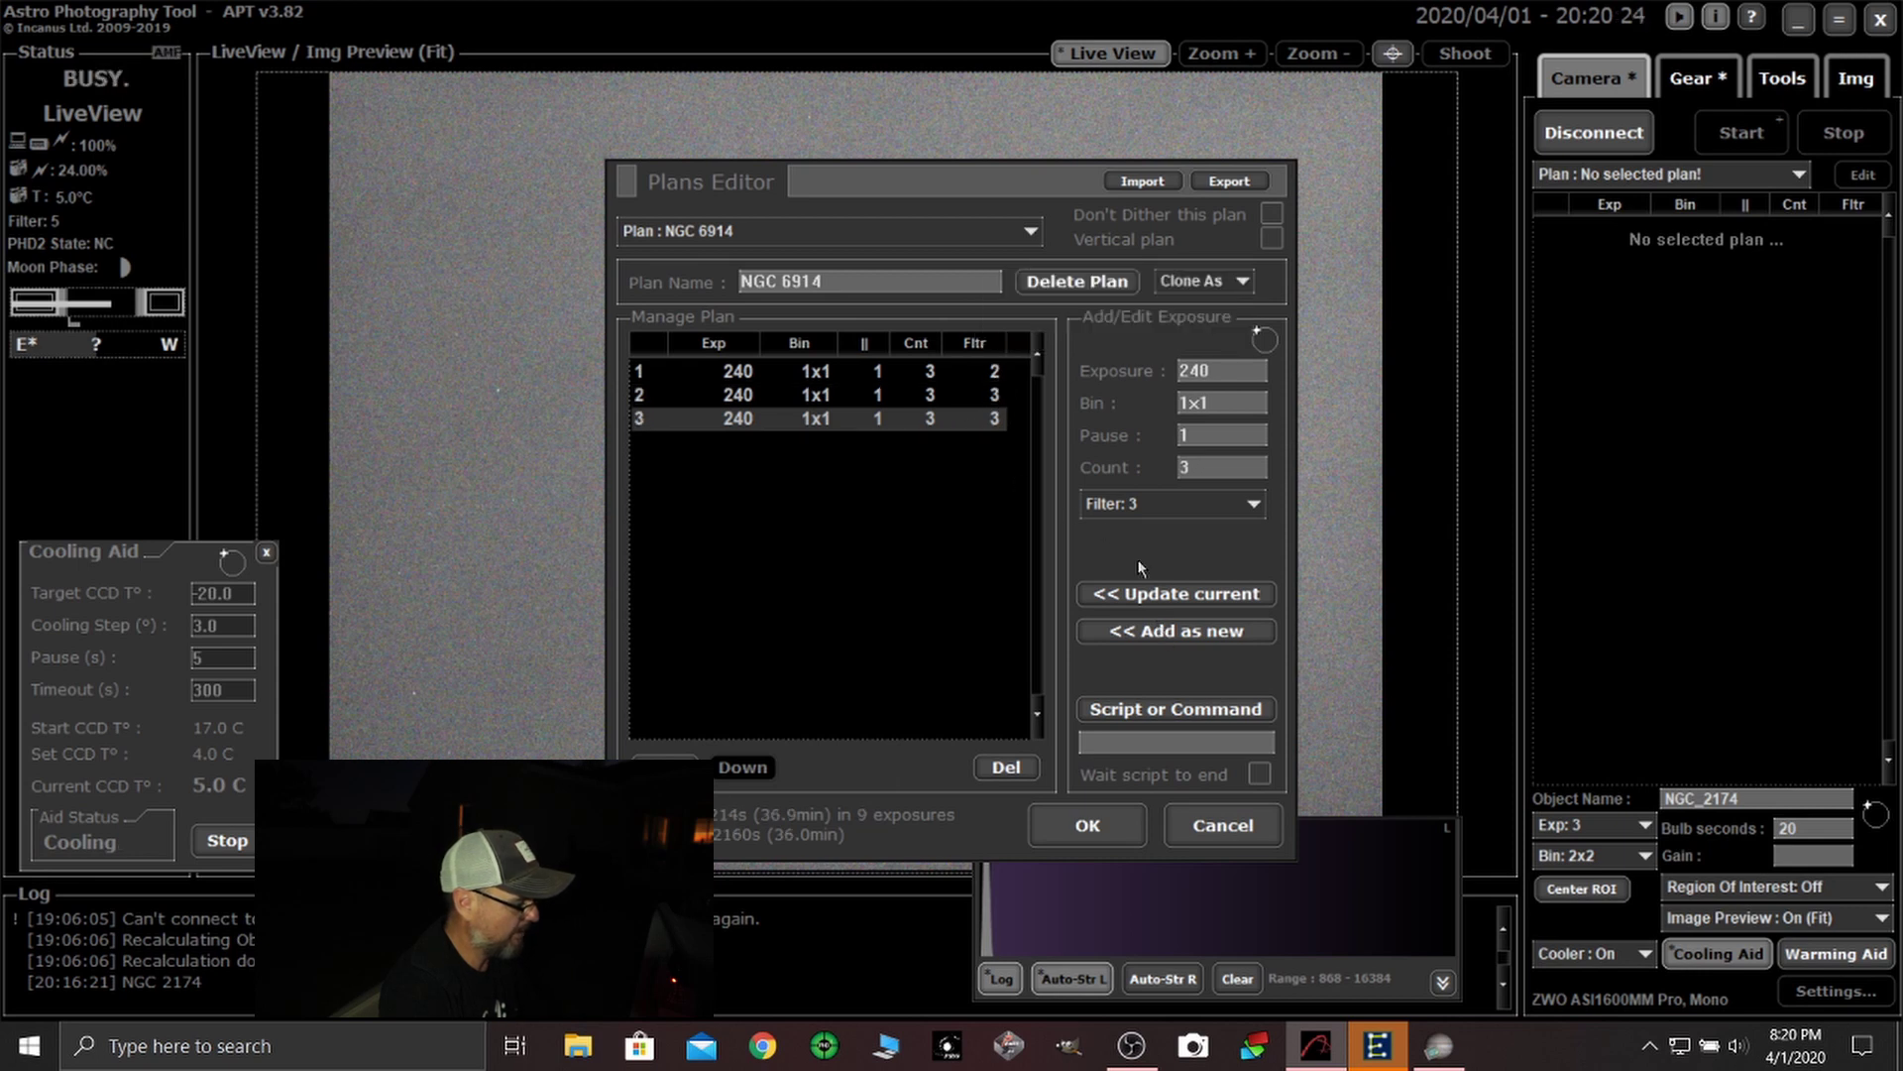
{"action": "left_click", "coordinate": [1169, 504]}
{"action": "left_click", "coordinate": [1098, 608]}
{"action": "left_click", "coordinate": [1096, 603]}
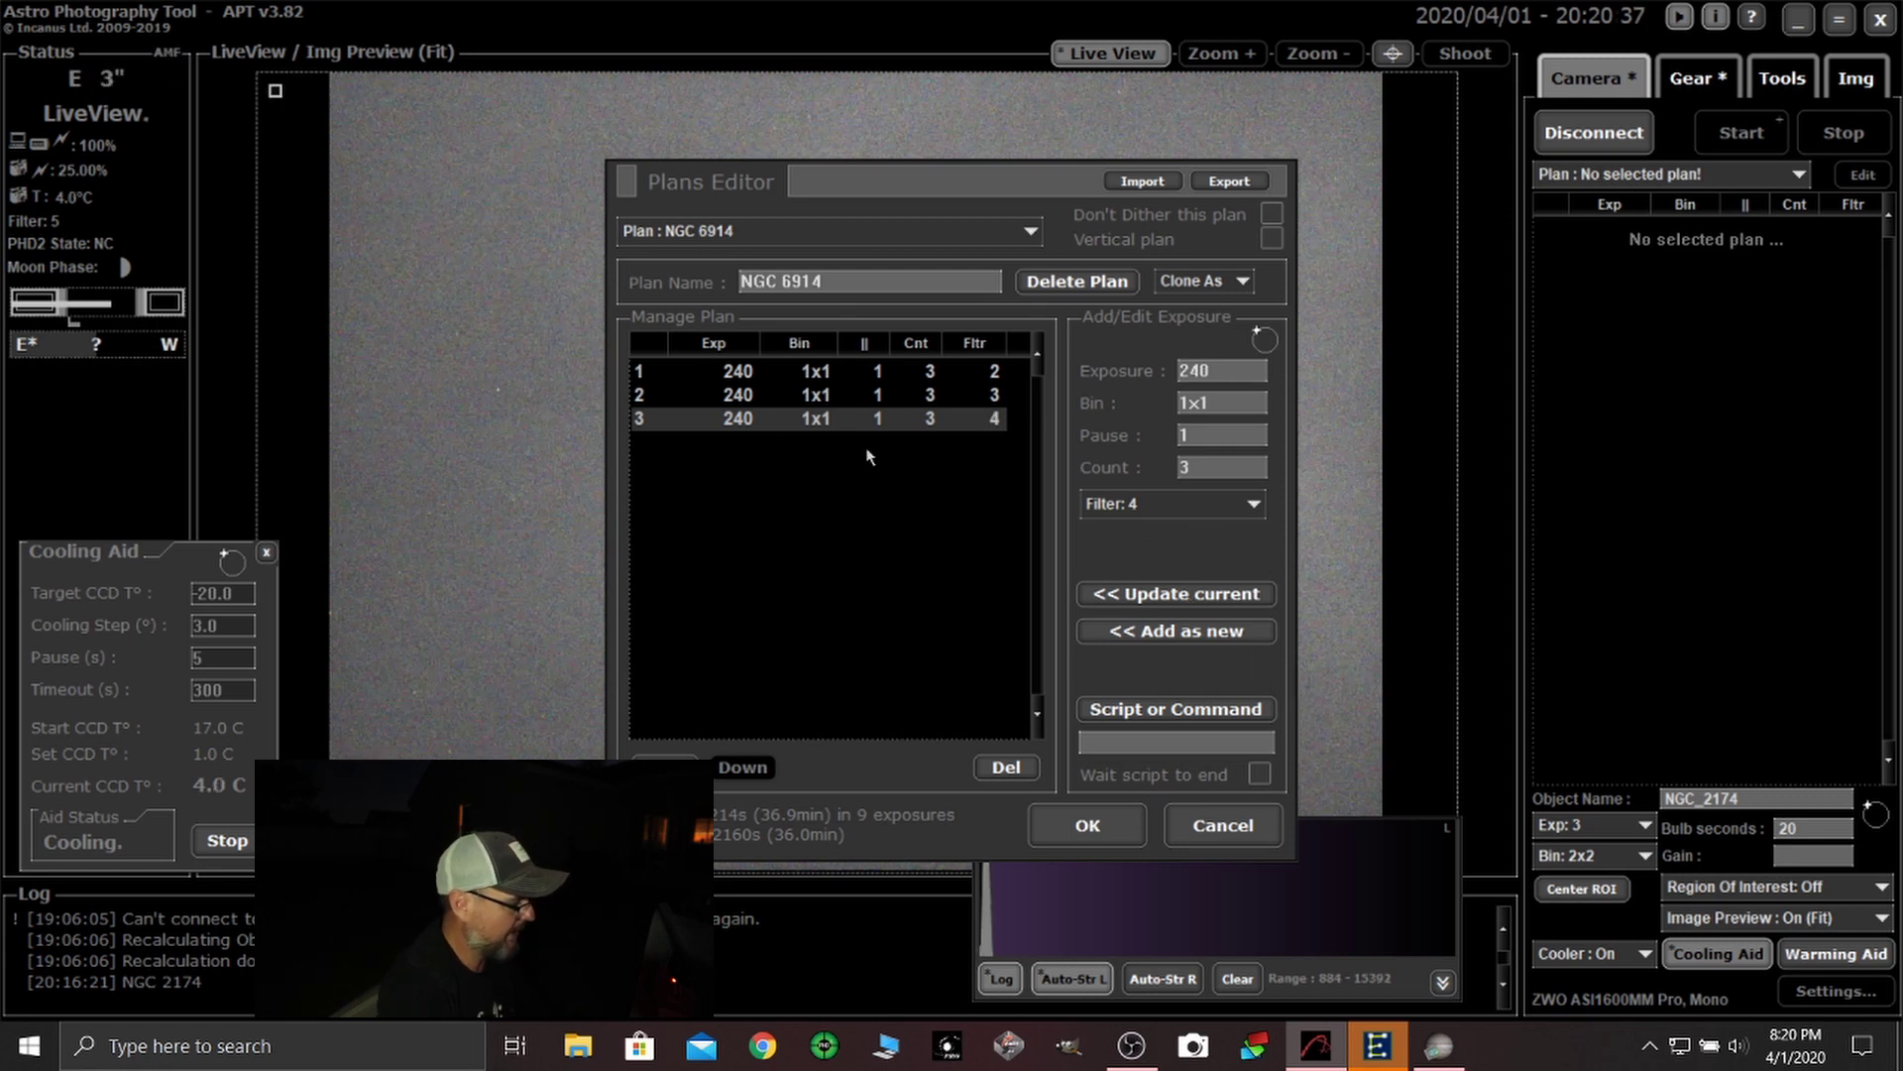
- Add a fourth 240 s exposure row to the plan and set it to filter 2
{"action": "left_click", "coordinate": [1210, 628]}
{"action": "left_click", "coordinate": [1190, 504]}
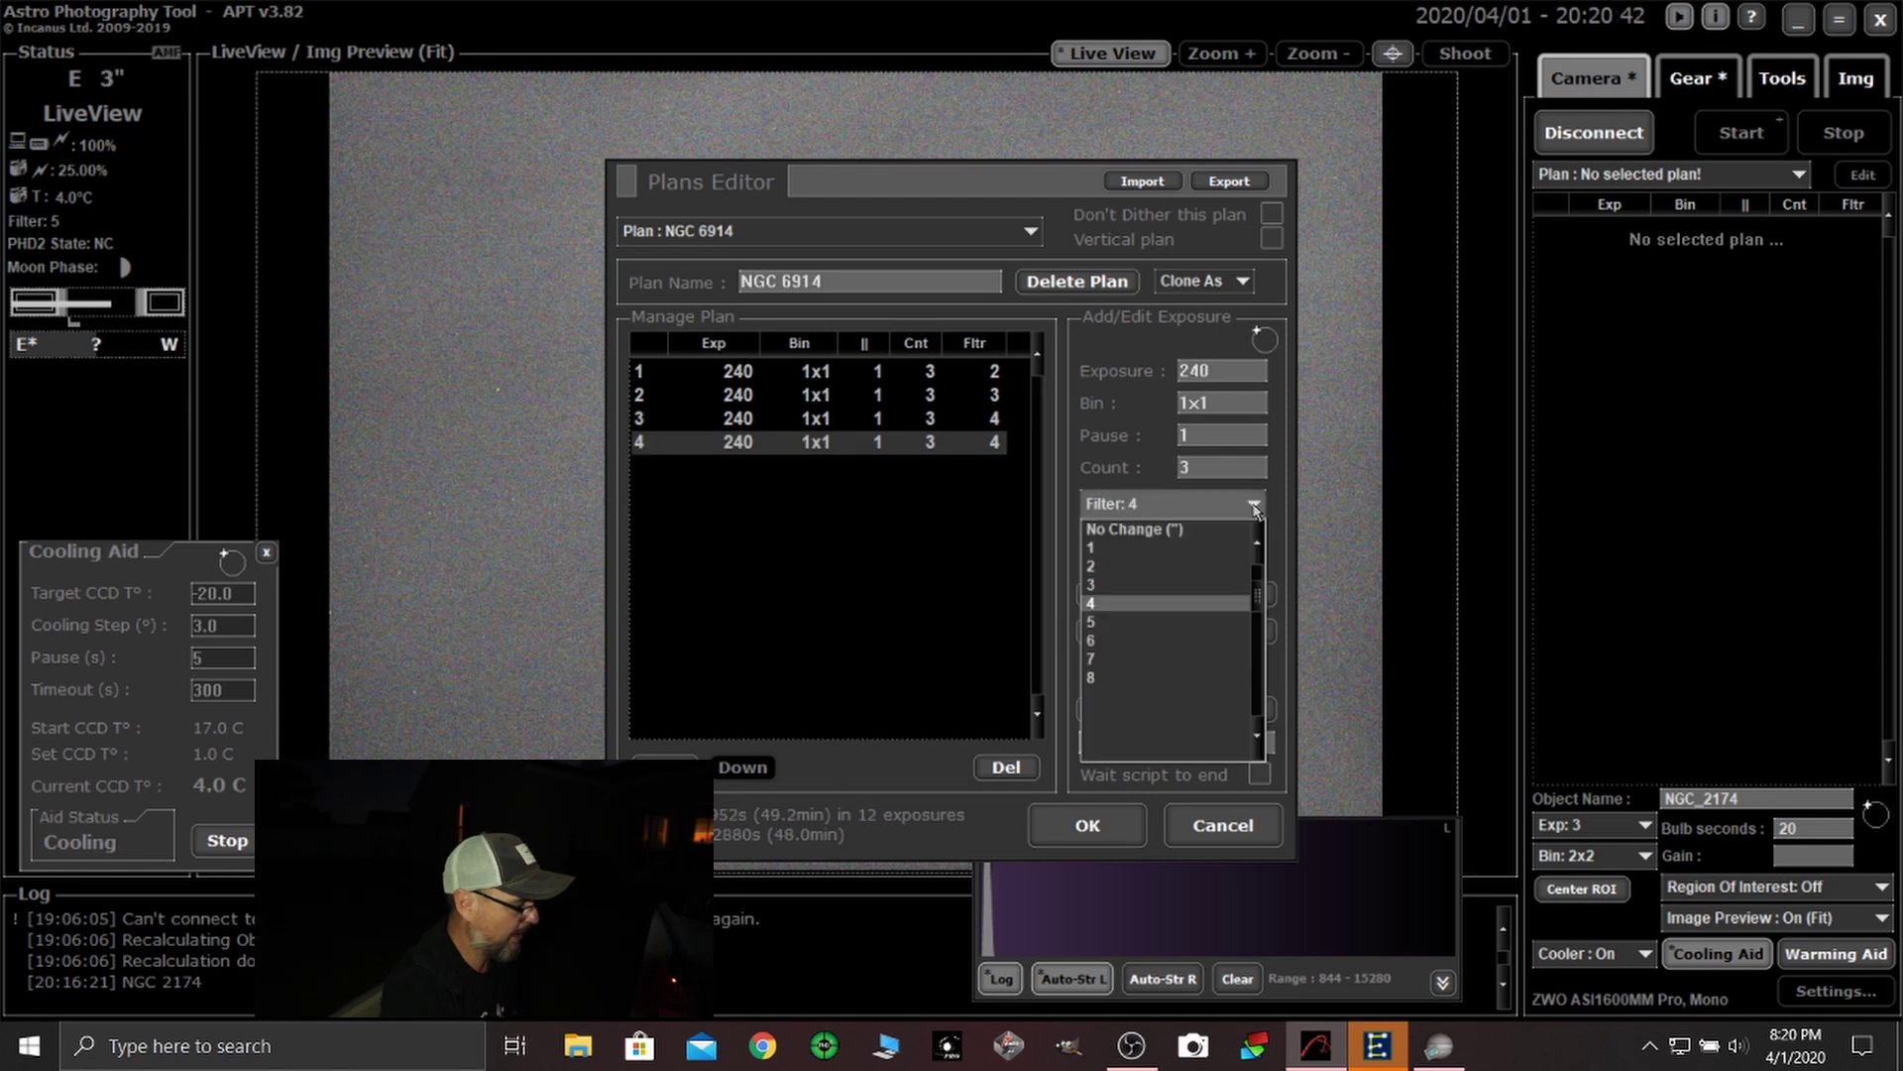
{"action": "left_click", "coordinate": [1120, 567]}
{"action": "left_click", "coordinate": [1201, 595]}
- Add a fifth 240 s exposure row to the plan and set it to filter 3
{"action": "left_click", "coordinate": [1204, 630]}
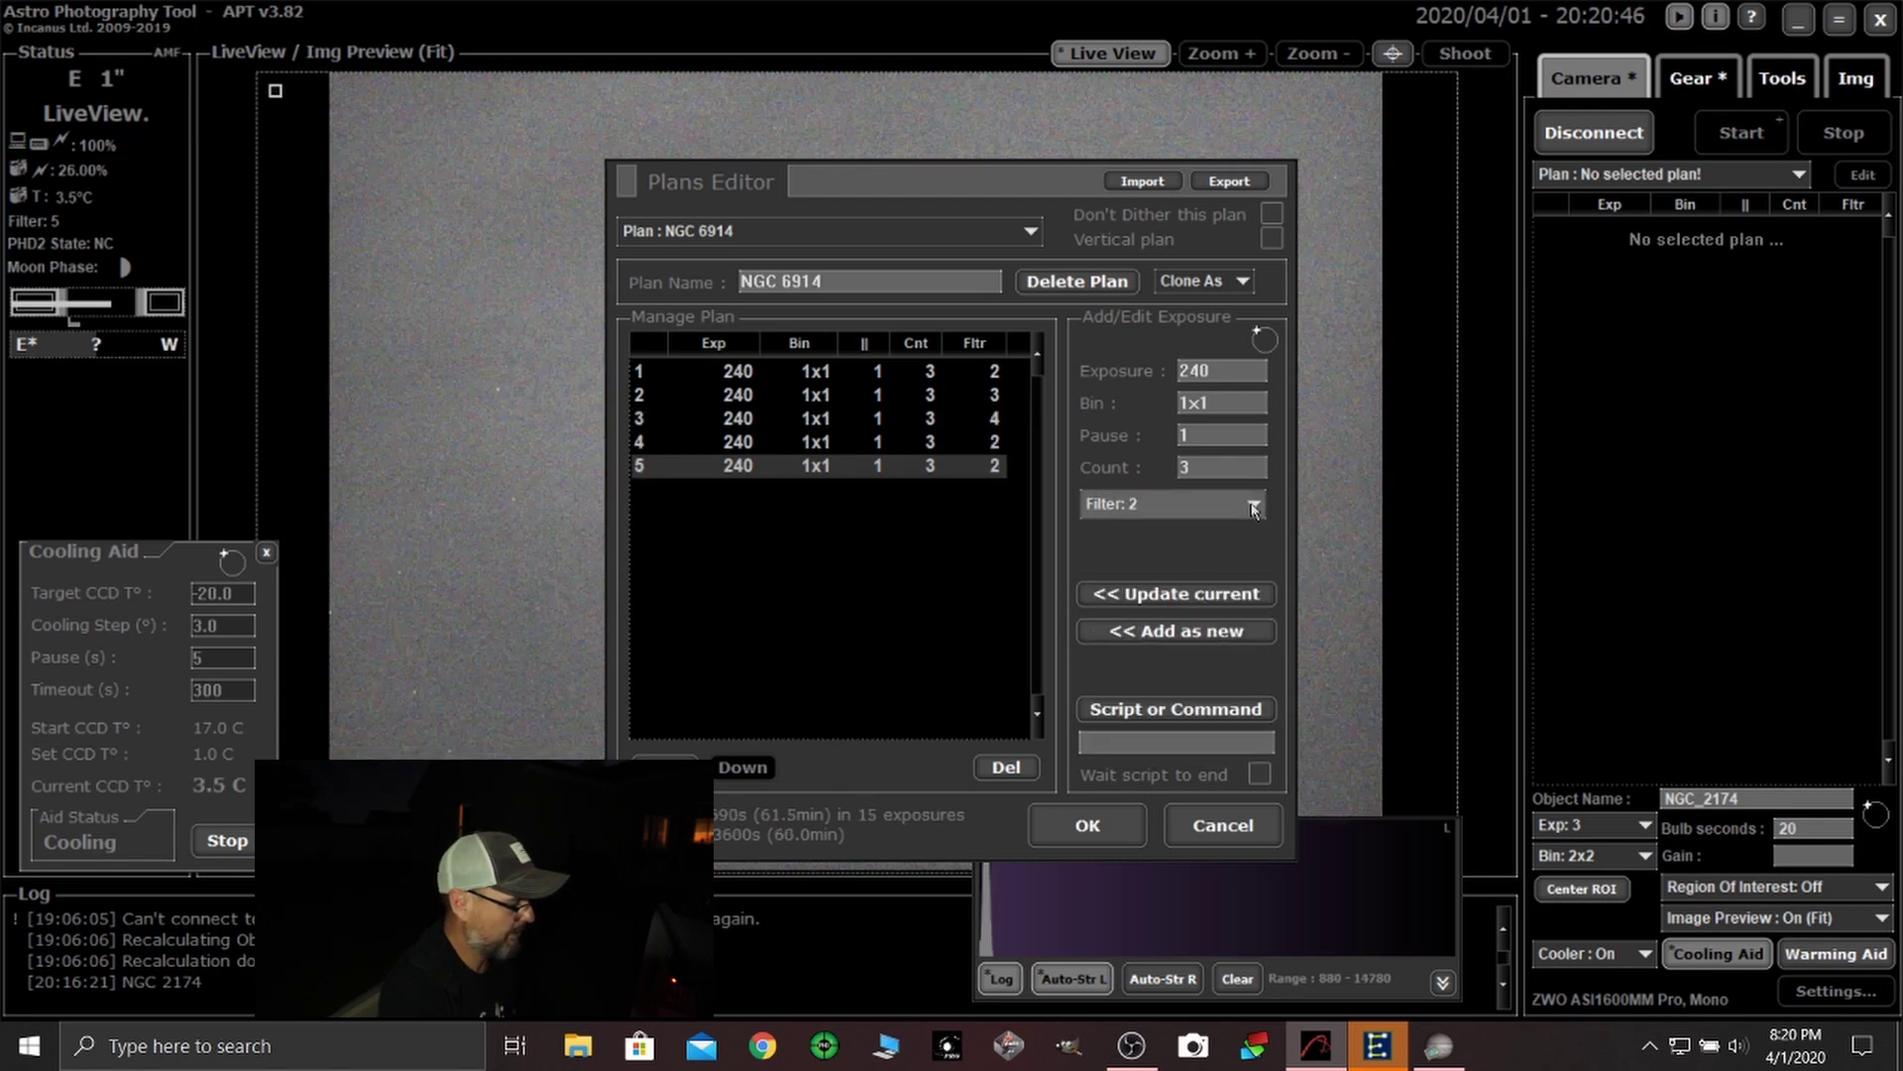
{"action": "left_click", "coordinate": [1249, 505]}
{"action": "left_click", "coordinate": [1091, 584]}
{"action": "left_click", "coordinate": [1194, 596]}
- Add a sixth 240 s exposure row to the plan and set it to filter 4
{"action": "left_click", "coordinate": [1204, 630]}
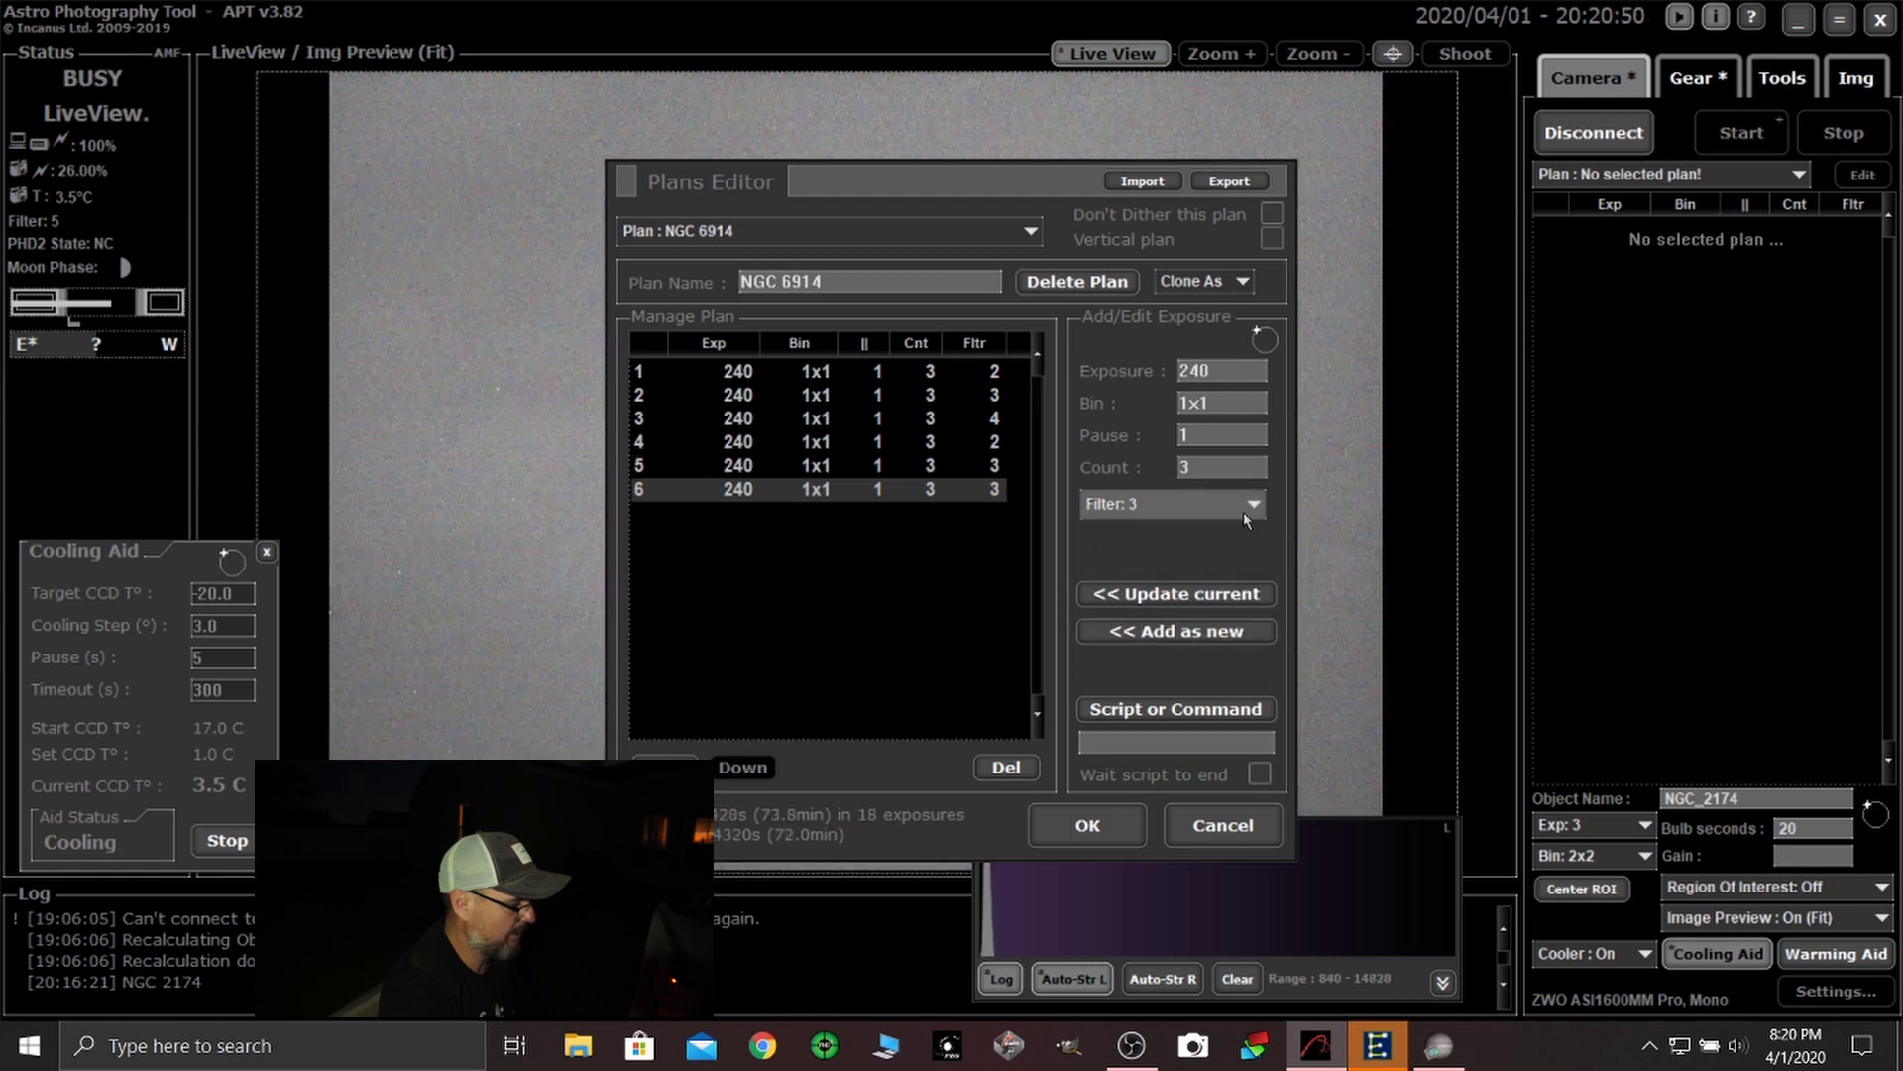
{"action": "left_click", "coordinate": [1249, 505]}
{"action": "left_click", "coordinate": [1101, 603]}
{"action": "left_click", "coordinate": [1155, 595]}
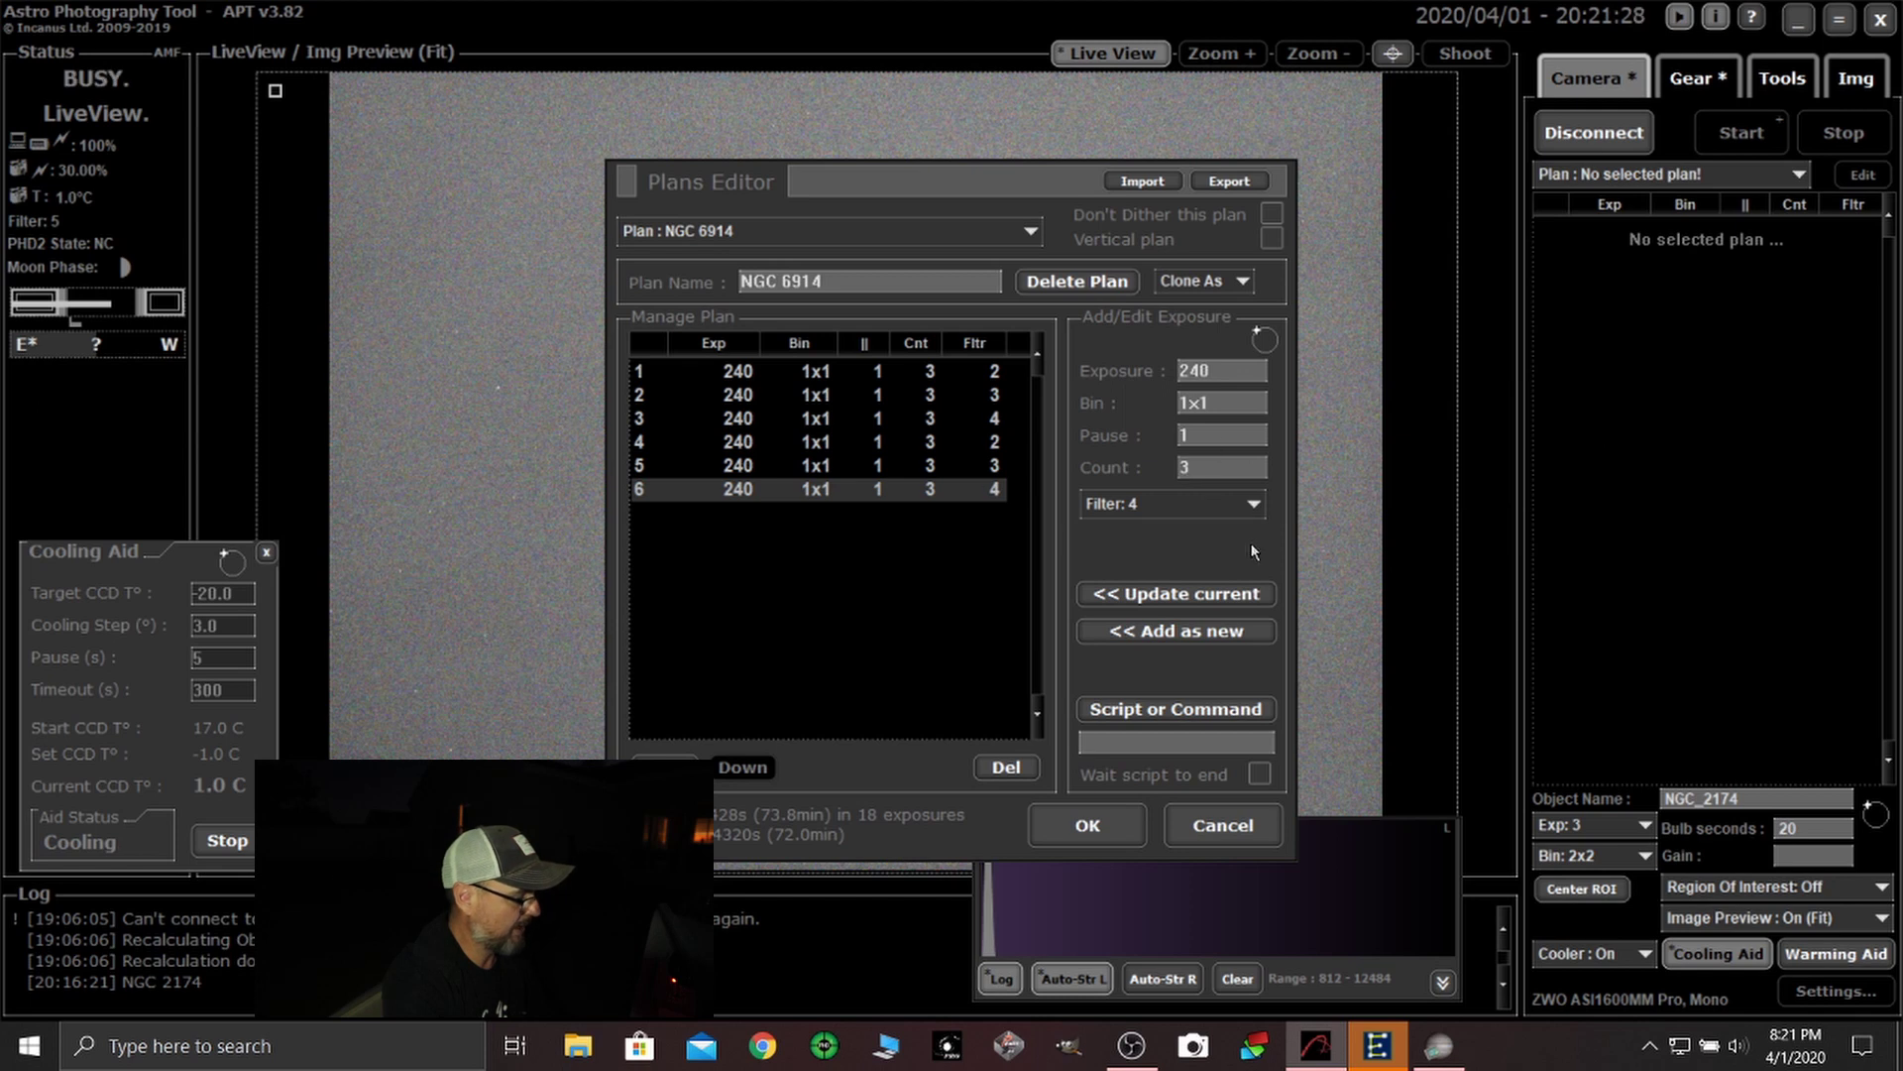
- Add a seventh exposure row with filter 2 and an eighth with filter 3, keeping the other exposure settings
{"action": "left_click", "coordinate": [1199, 633]}
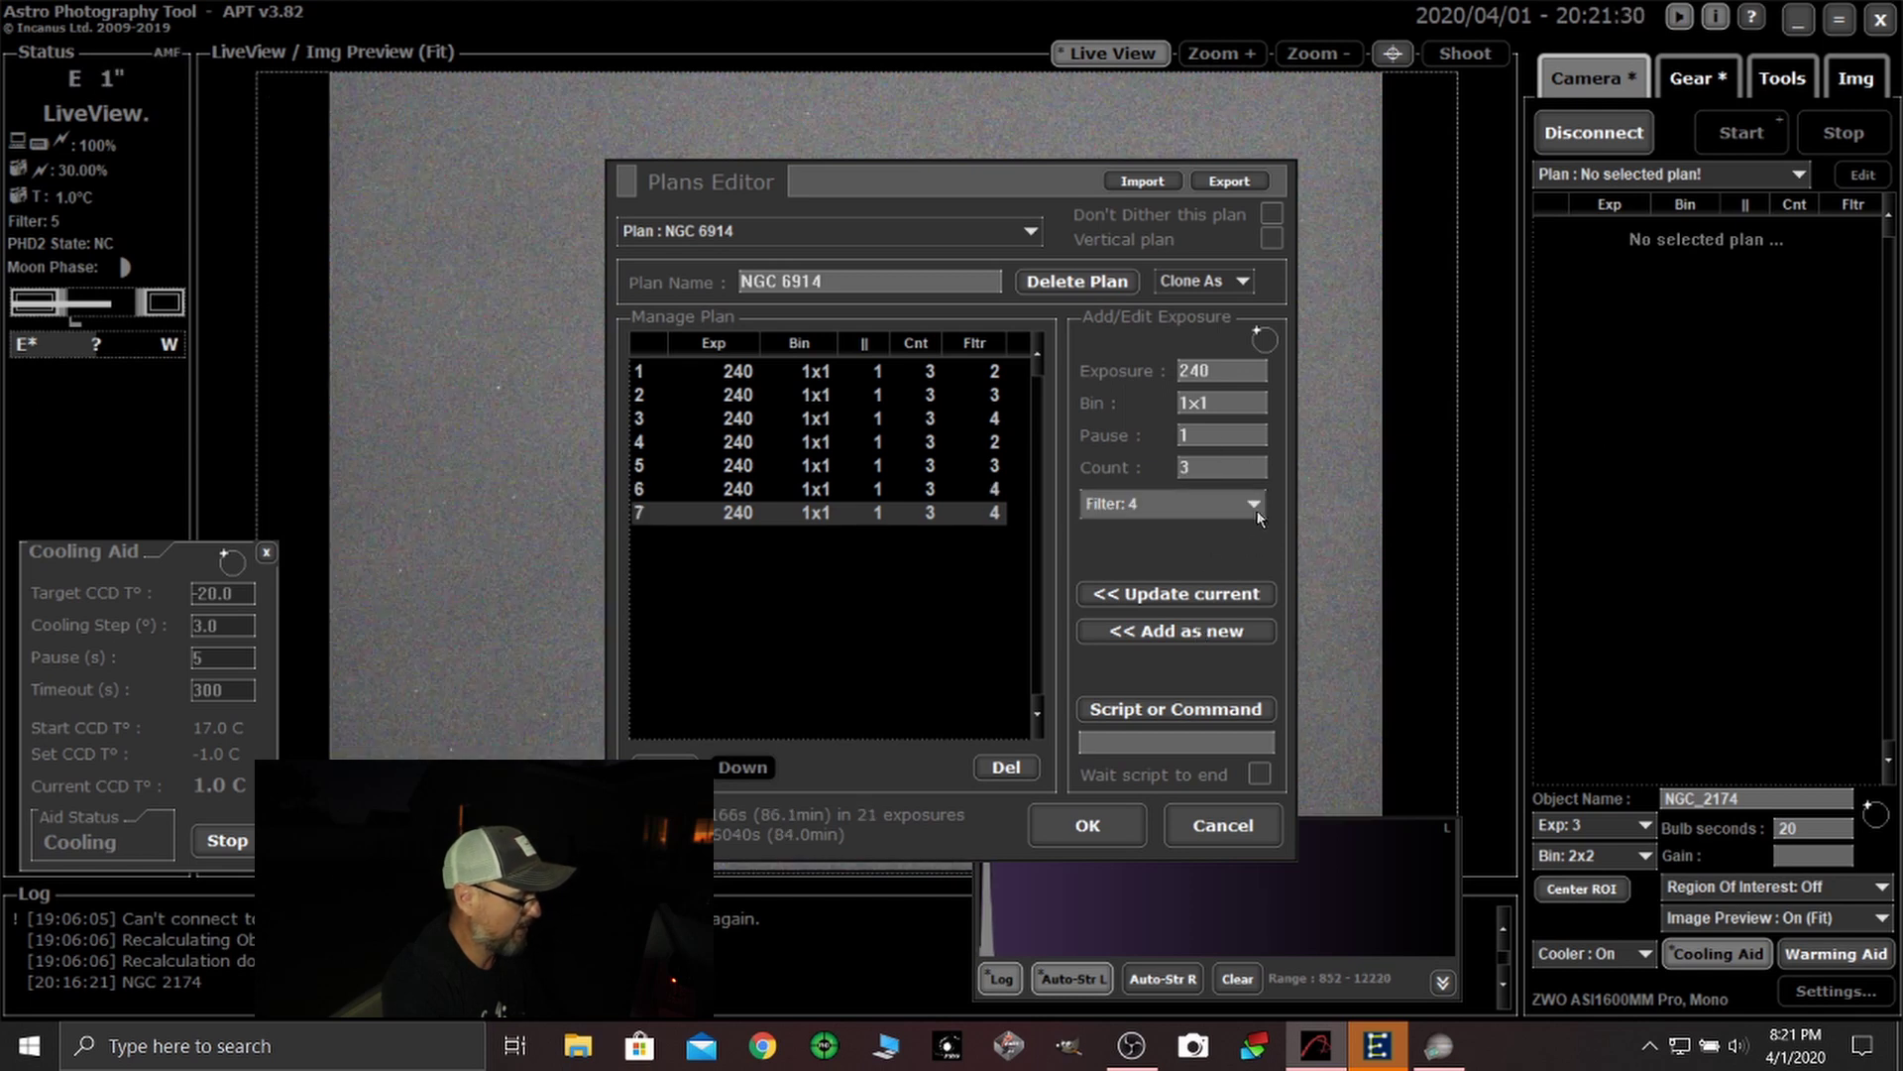
{"action": "left_click", "coordinate": [1155, 626]}
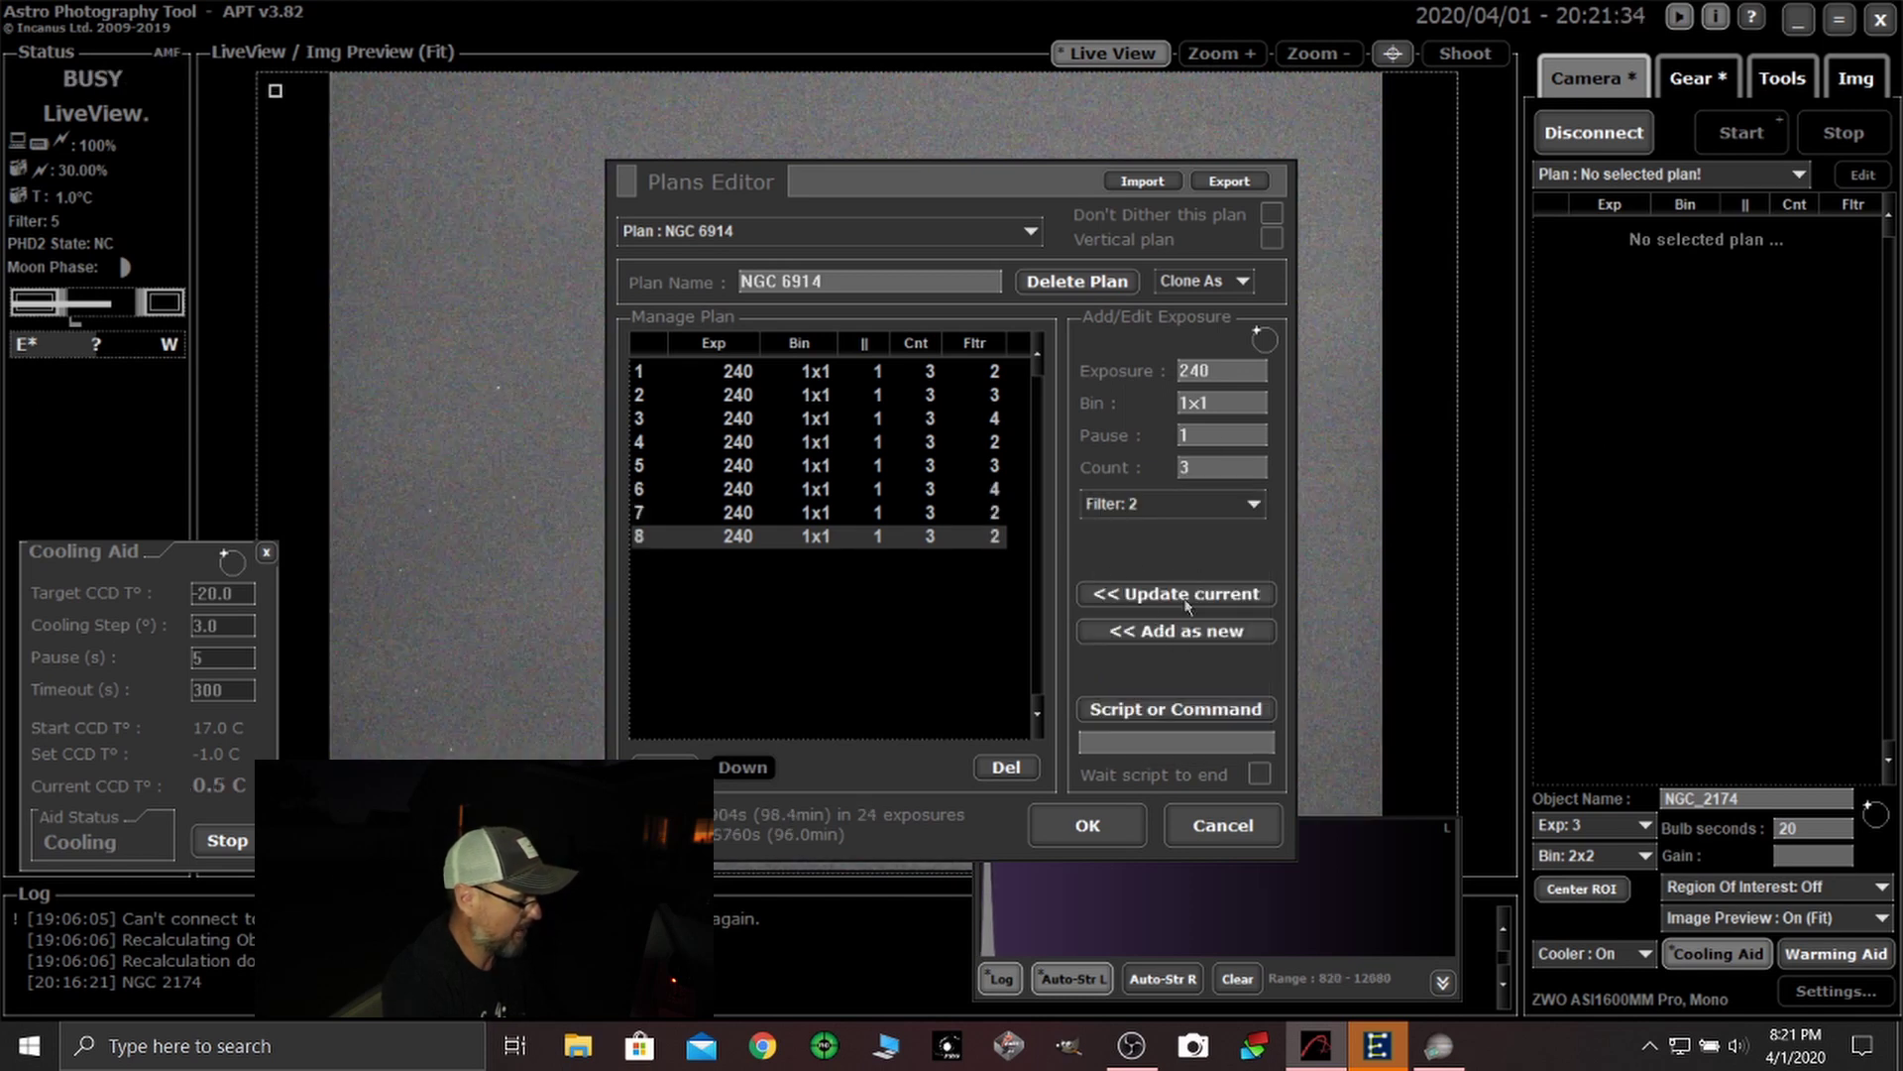
{"action": "left_click", "coordinate": [1140, 504]}
{"action": "left_click", "coordinate": [1100, 595]}
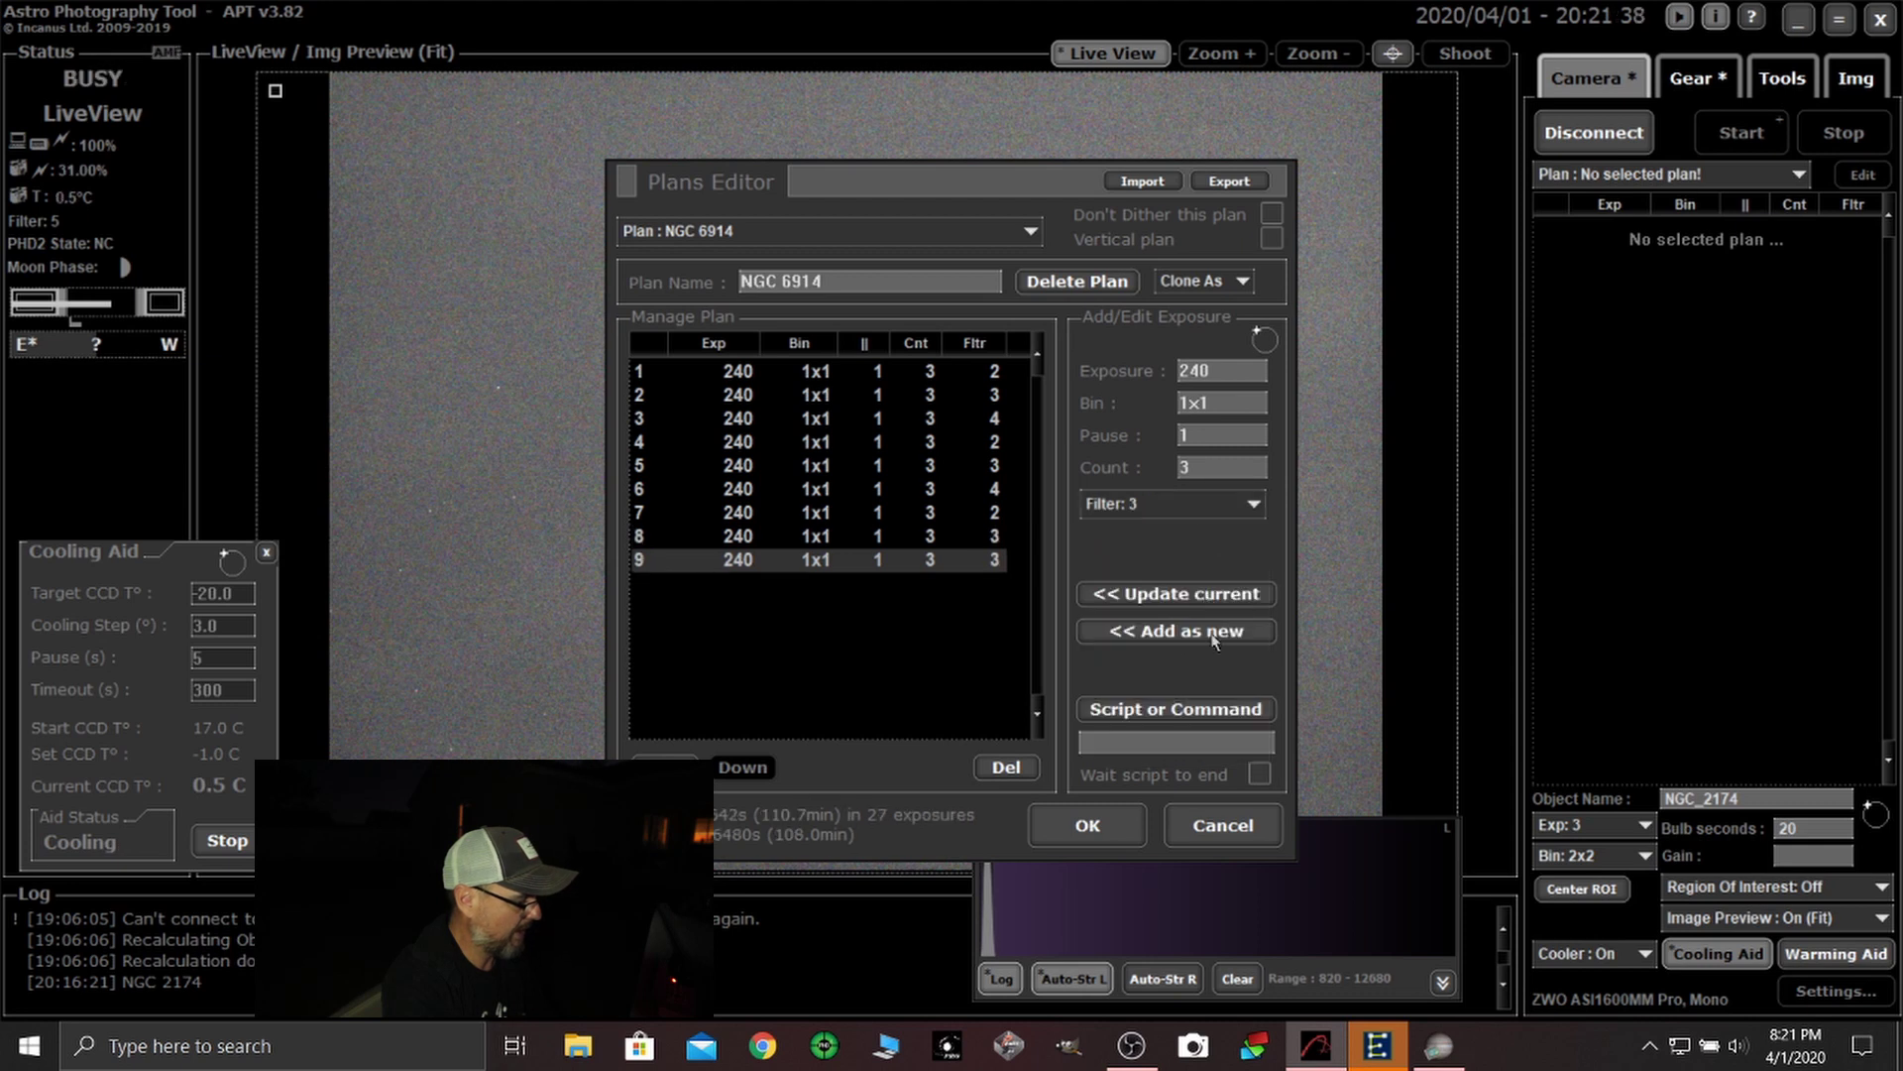
- Add a ninth exposure row with filter 4 and save the NGC 6914 plan
{"action": "left_click", "coordinate": [1211, 633]}
{"action": "left_click", "coordinate": [1254, 506]}
{"action": "left_click", "coordinate": [1100, 594]}
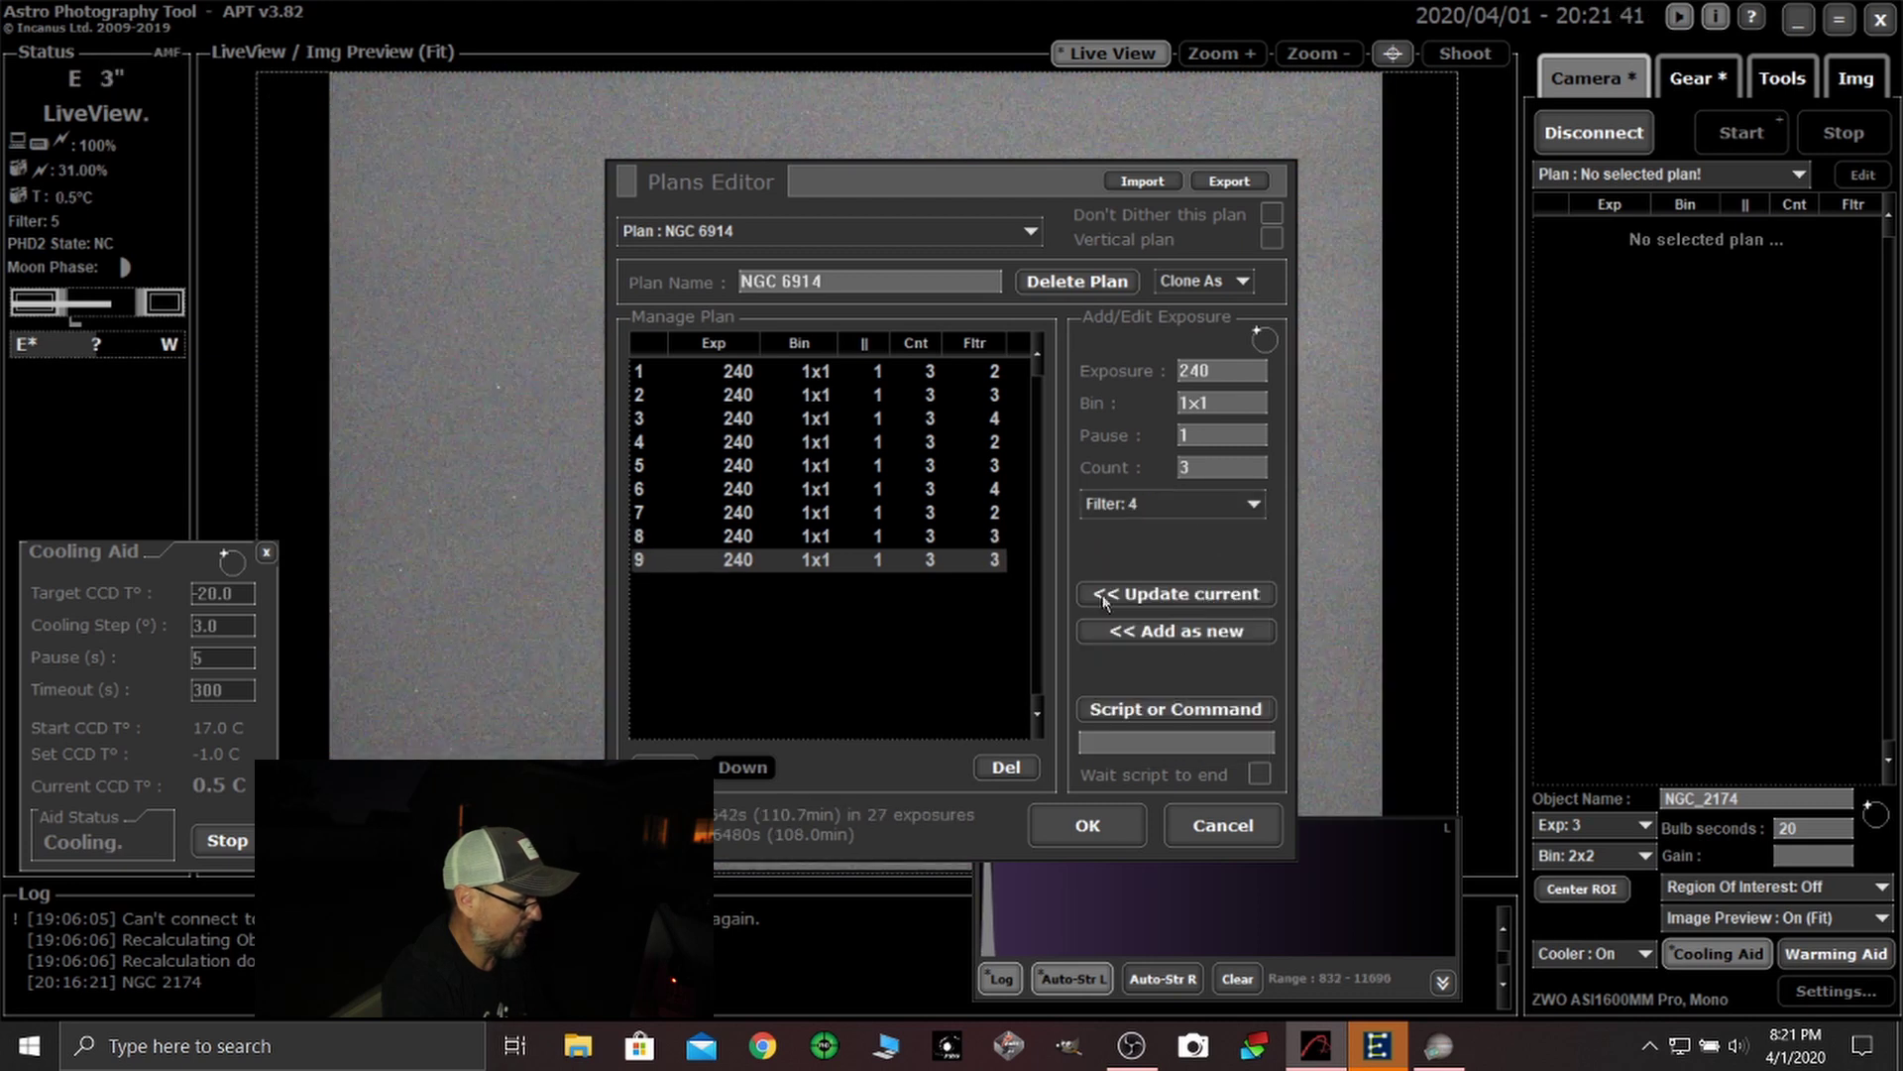
{"action": "left_click", "coordinate": [1195, 593]}
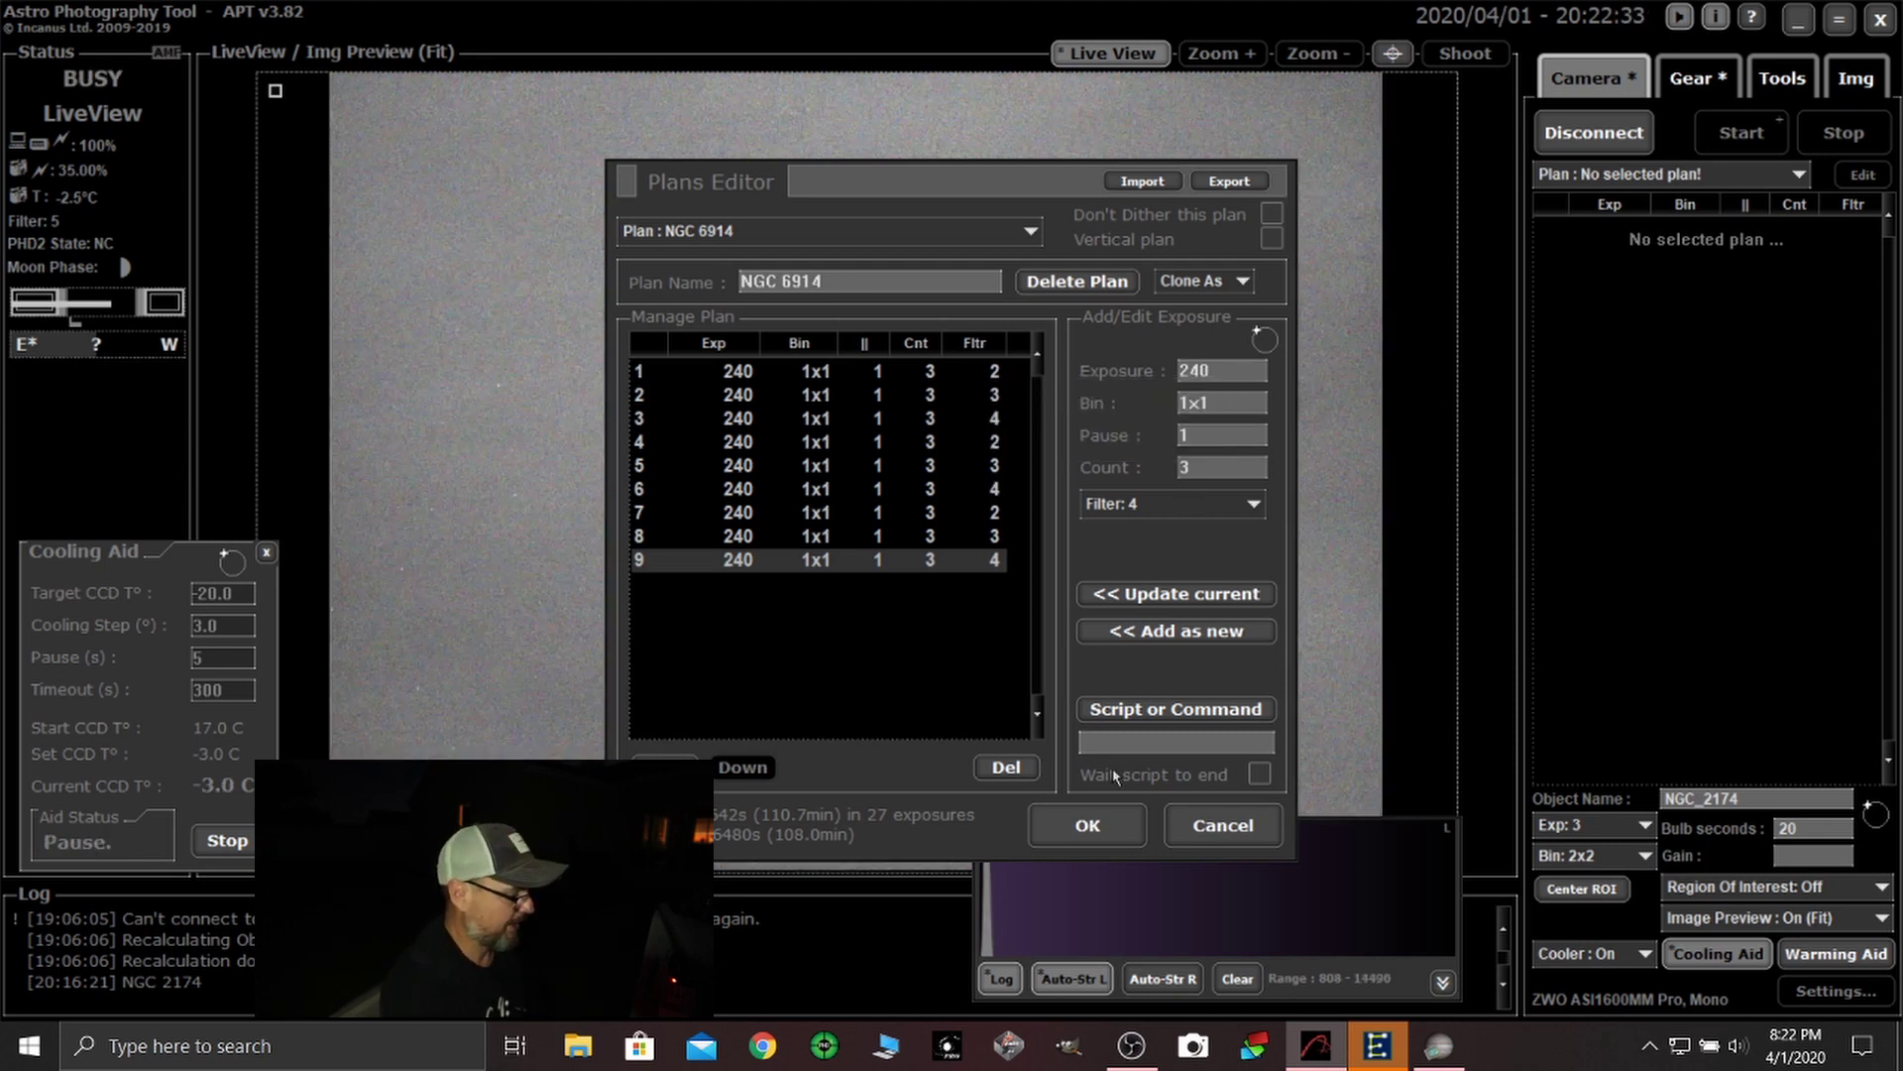
{"action": "left_click", "coordinate": [1095, 826]}
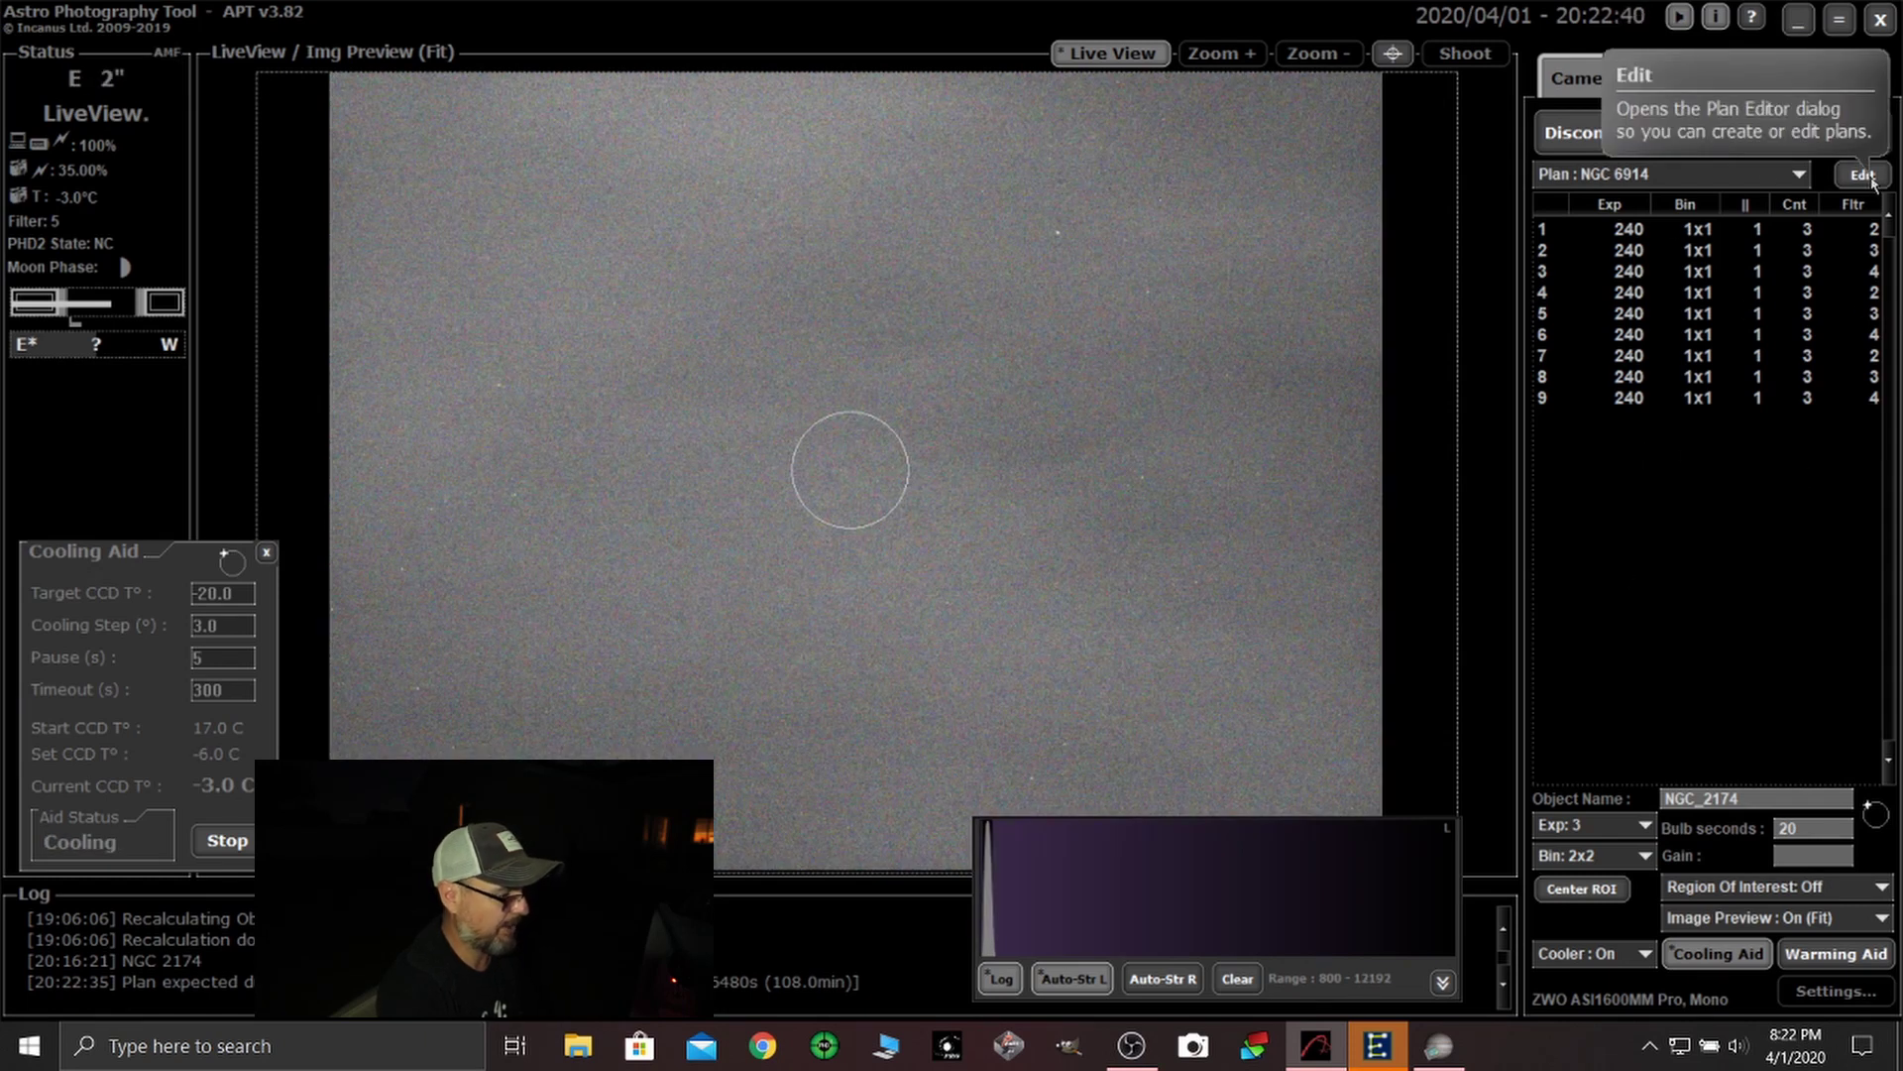
- Attach a #NextPlan command with Park as the next plan to exposure row 9 of the NGC 6914 plan and save it
{"action": "left_click", "coordinate": [1869, 179]}
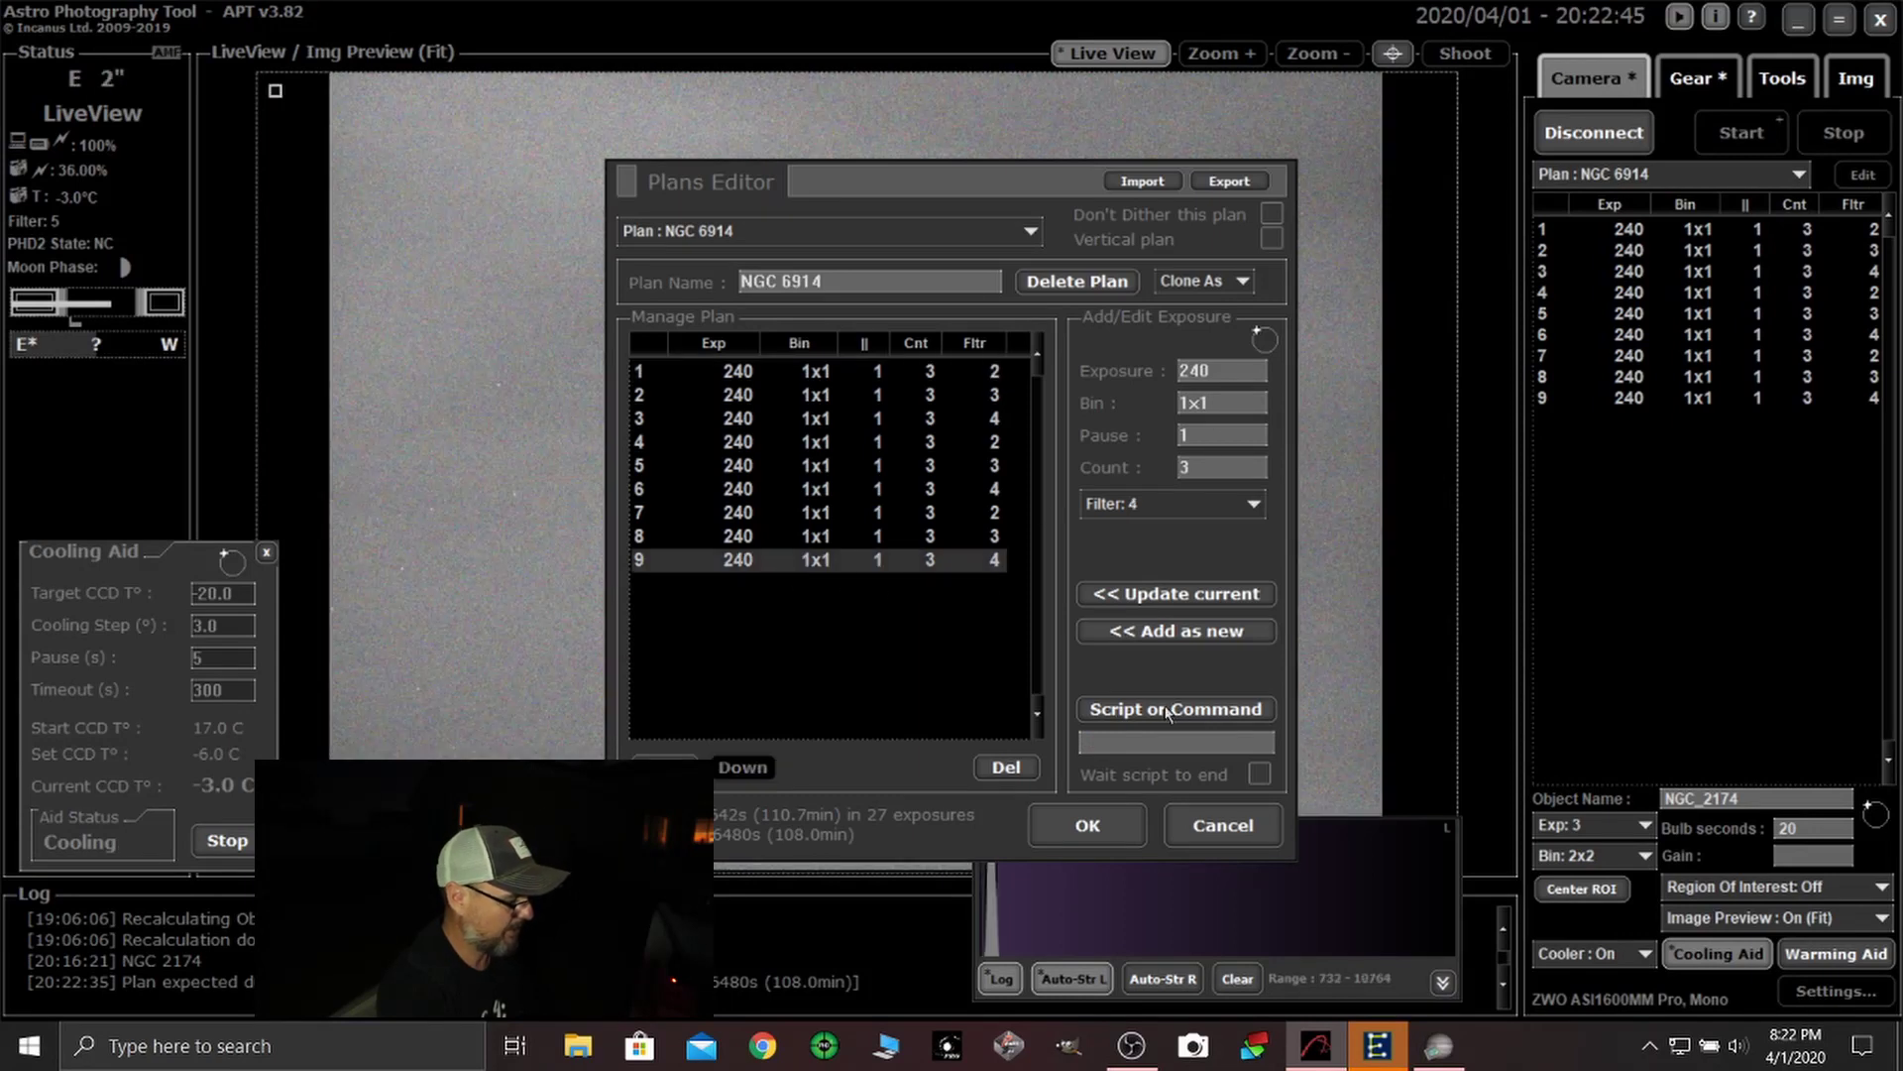
{"action": "left_click", "coordinate": [1201, 710]}
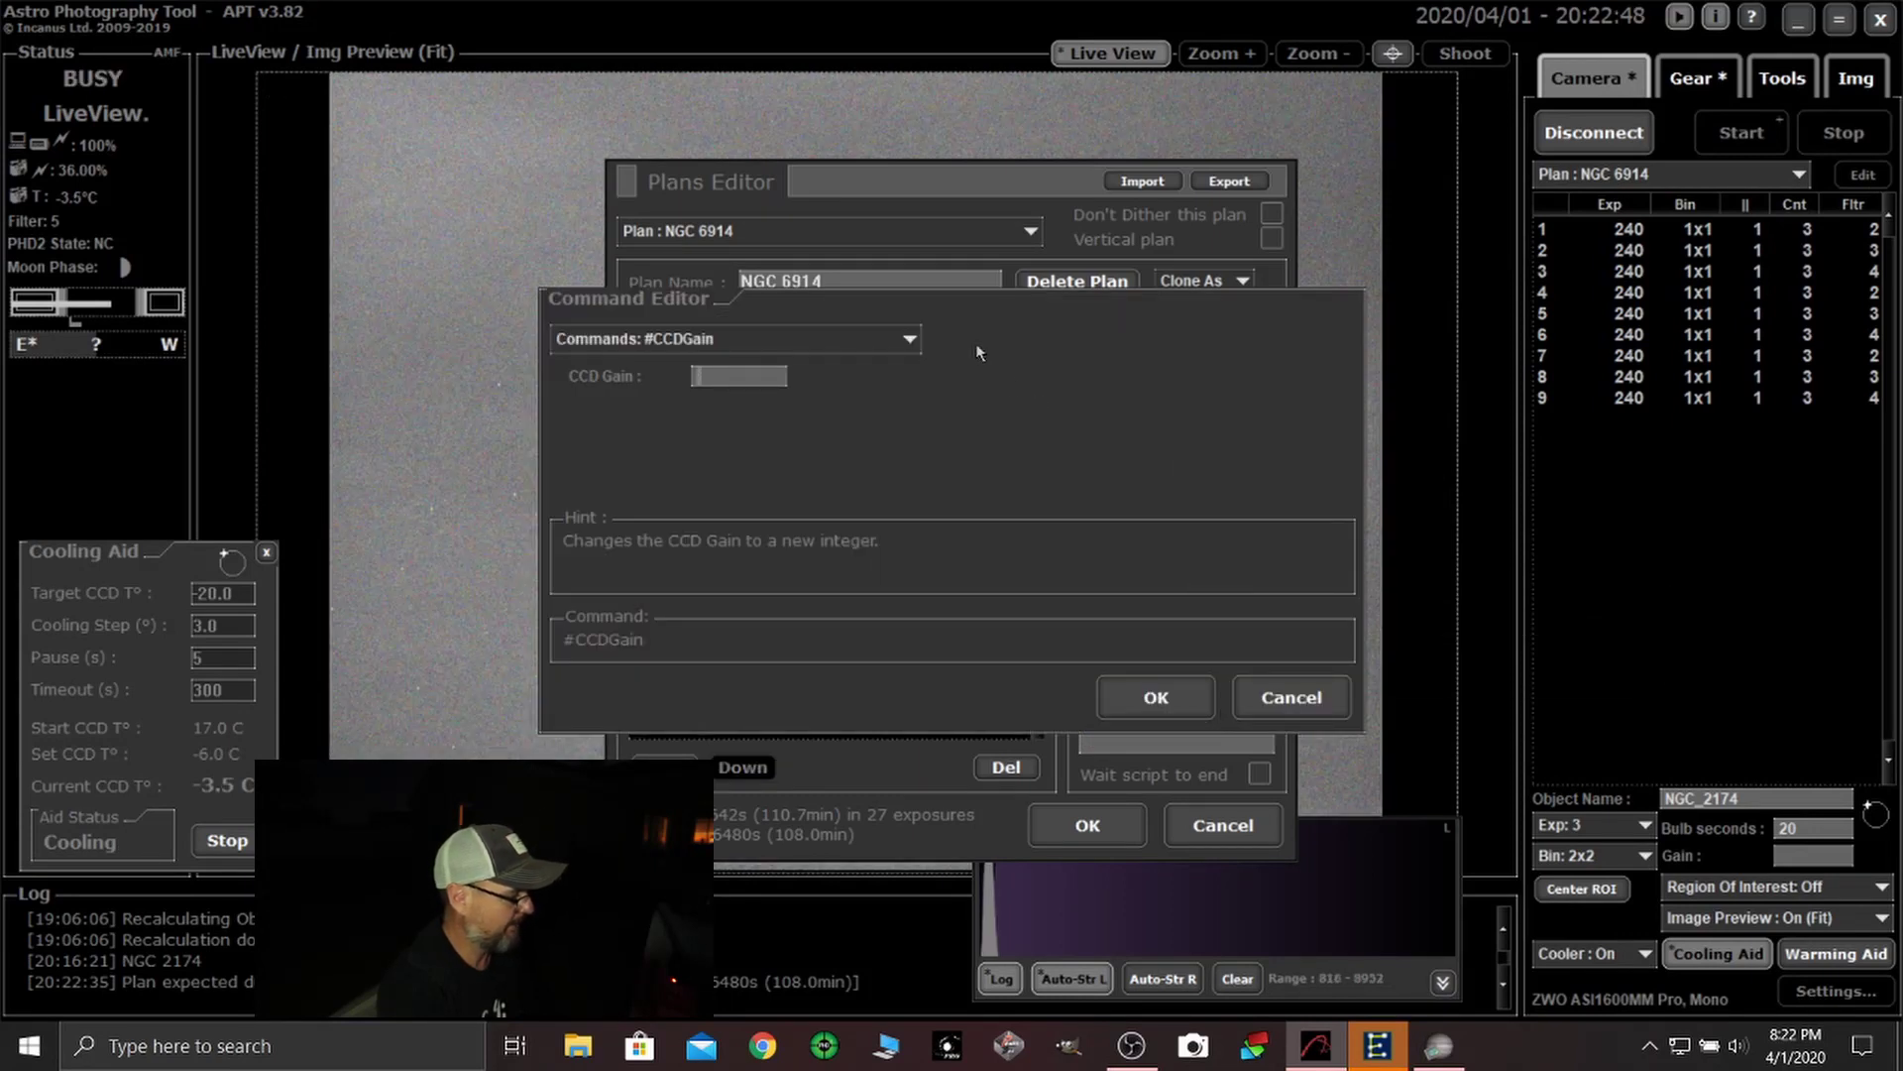
{"action": "left_click", "coordinate": [900, 340]}
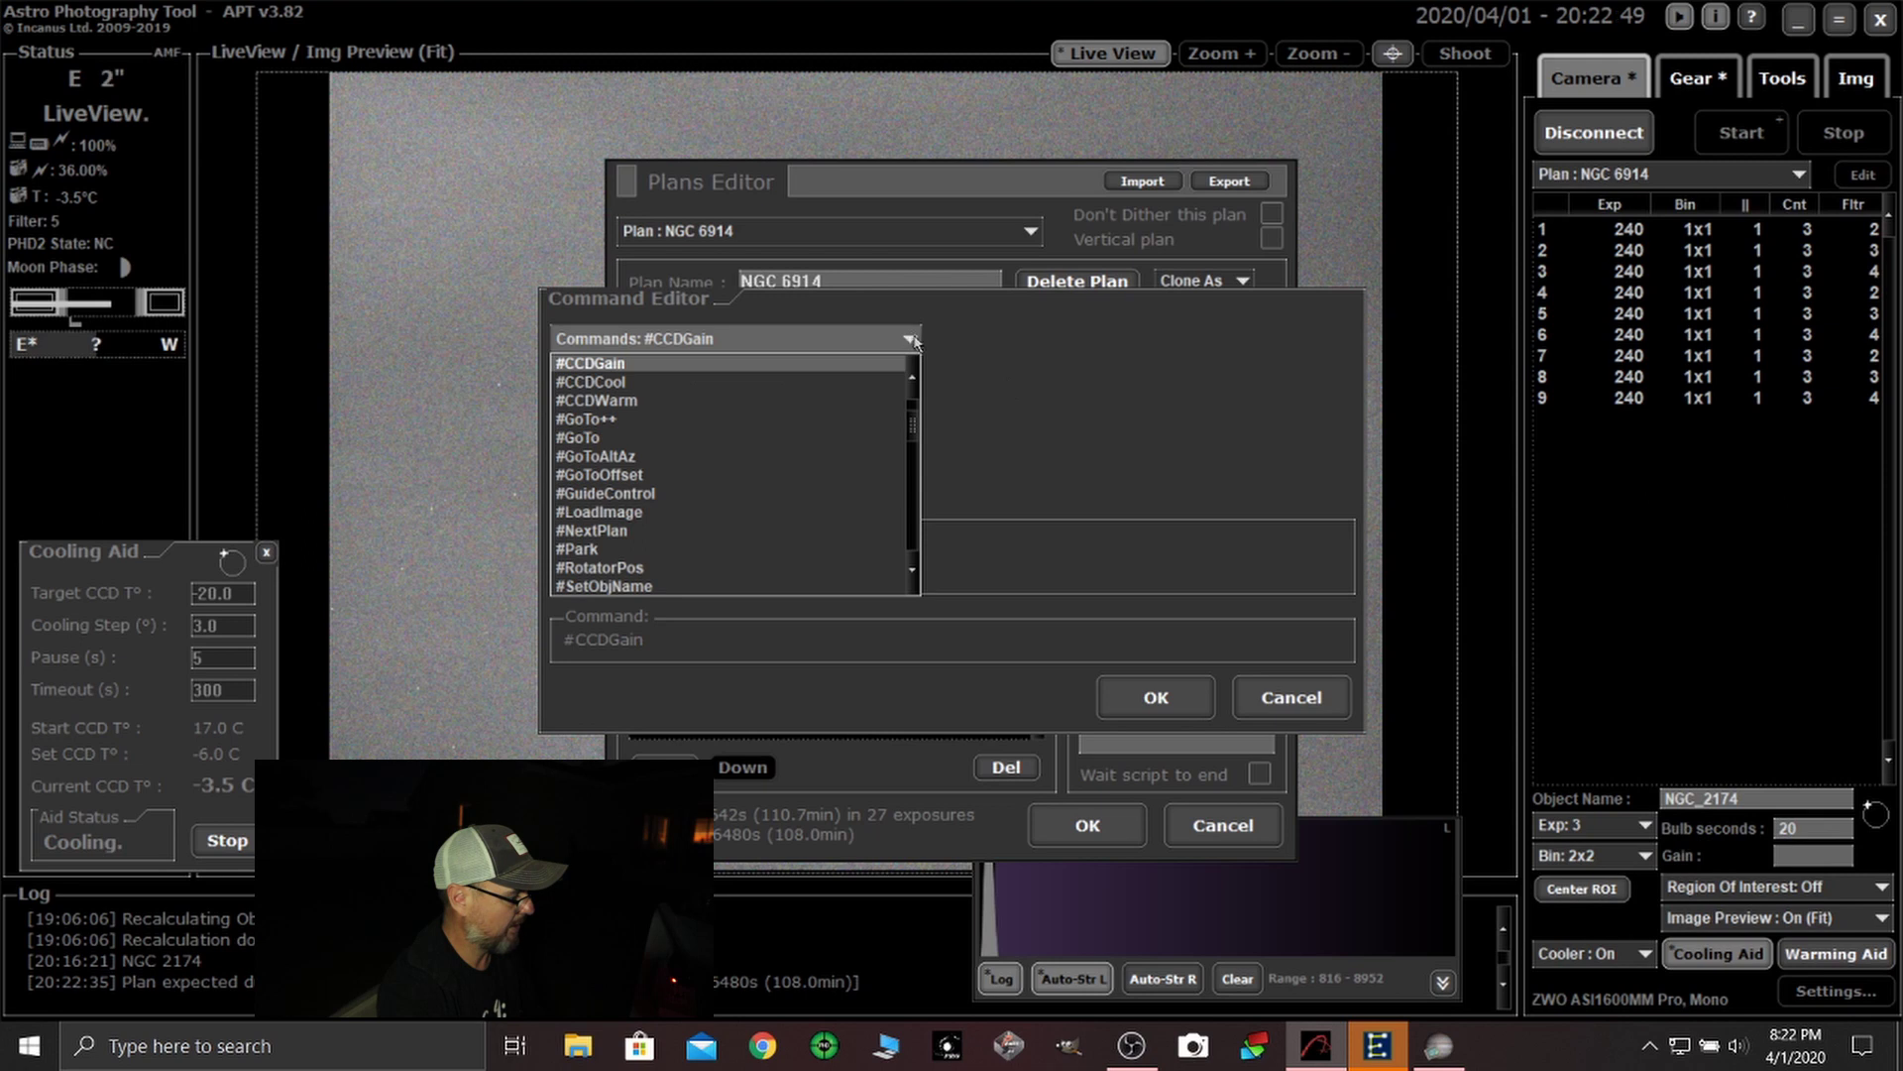
{"action": "left_click", "coordinate": [612, 534]}
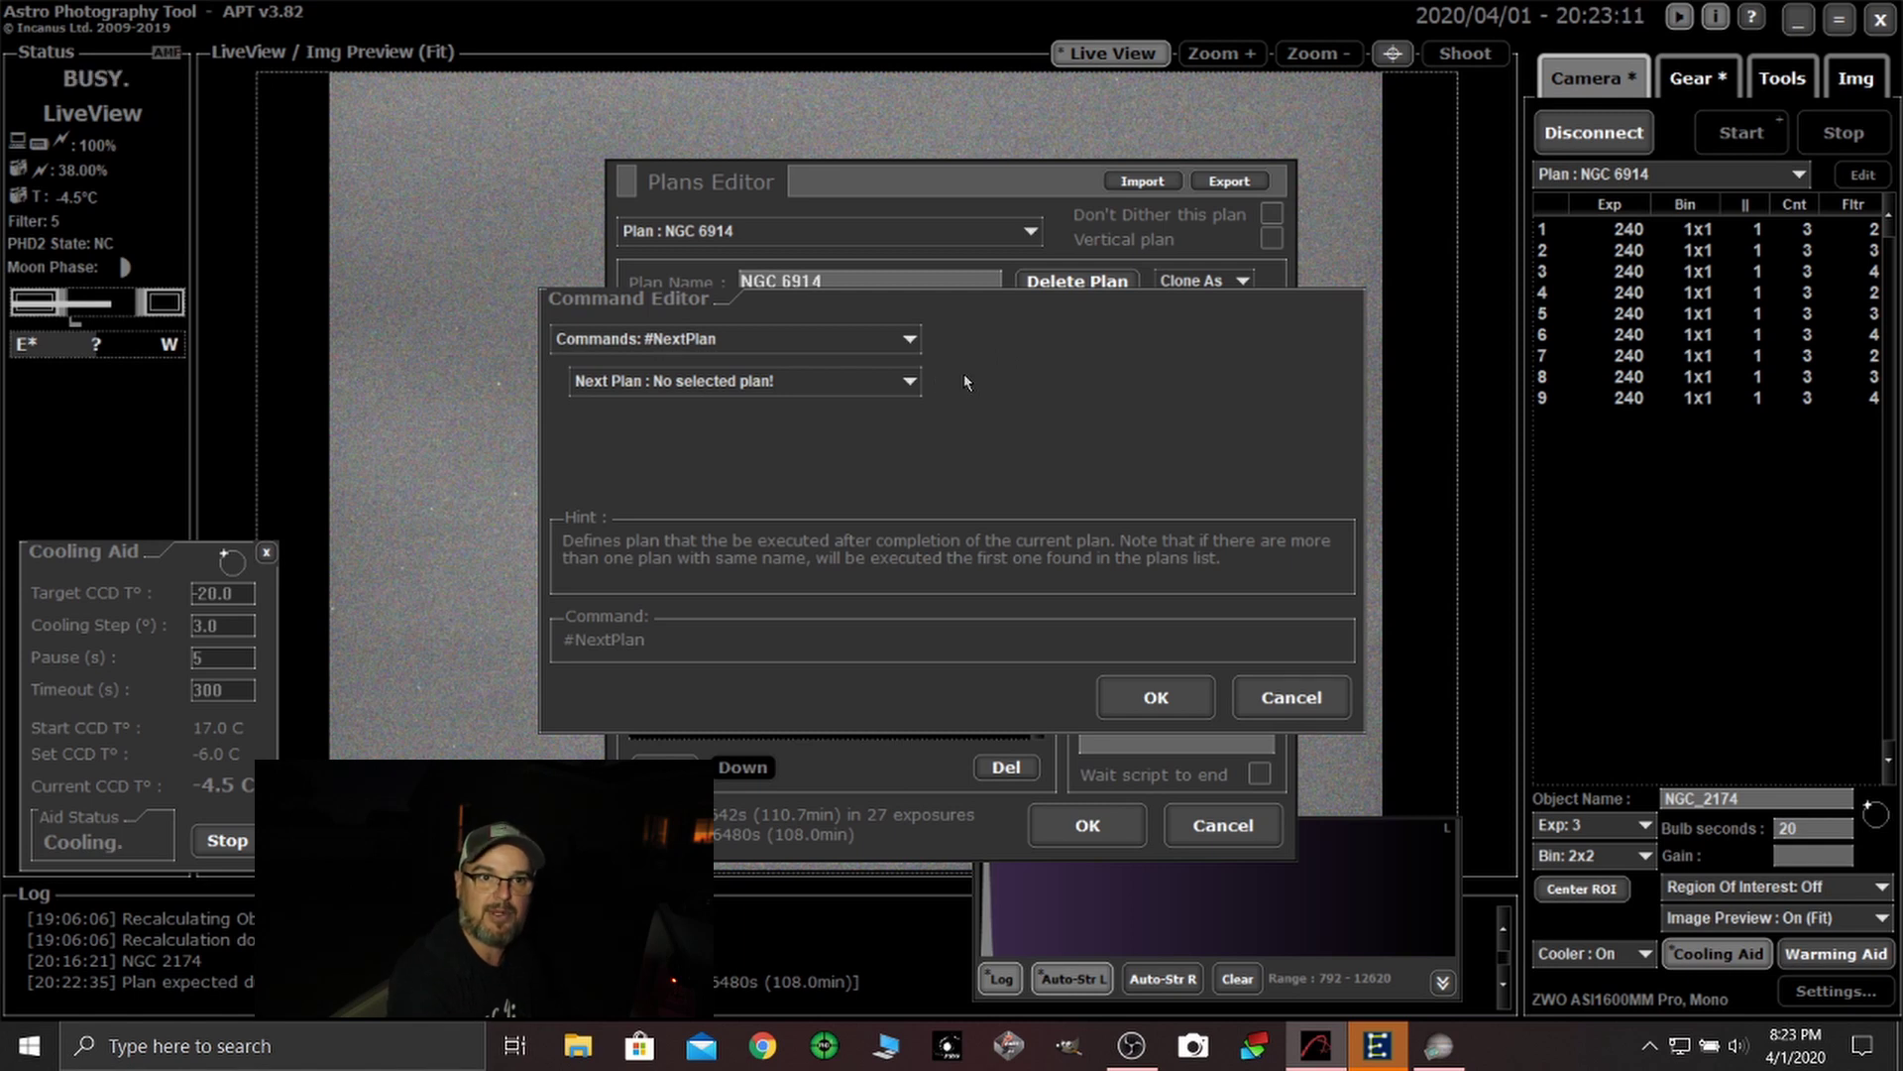
{"action": "left_click", "coordinate": [909, 383]}
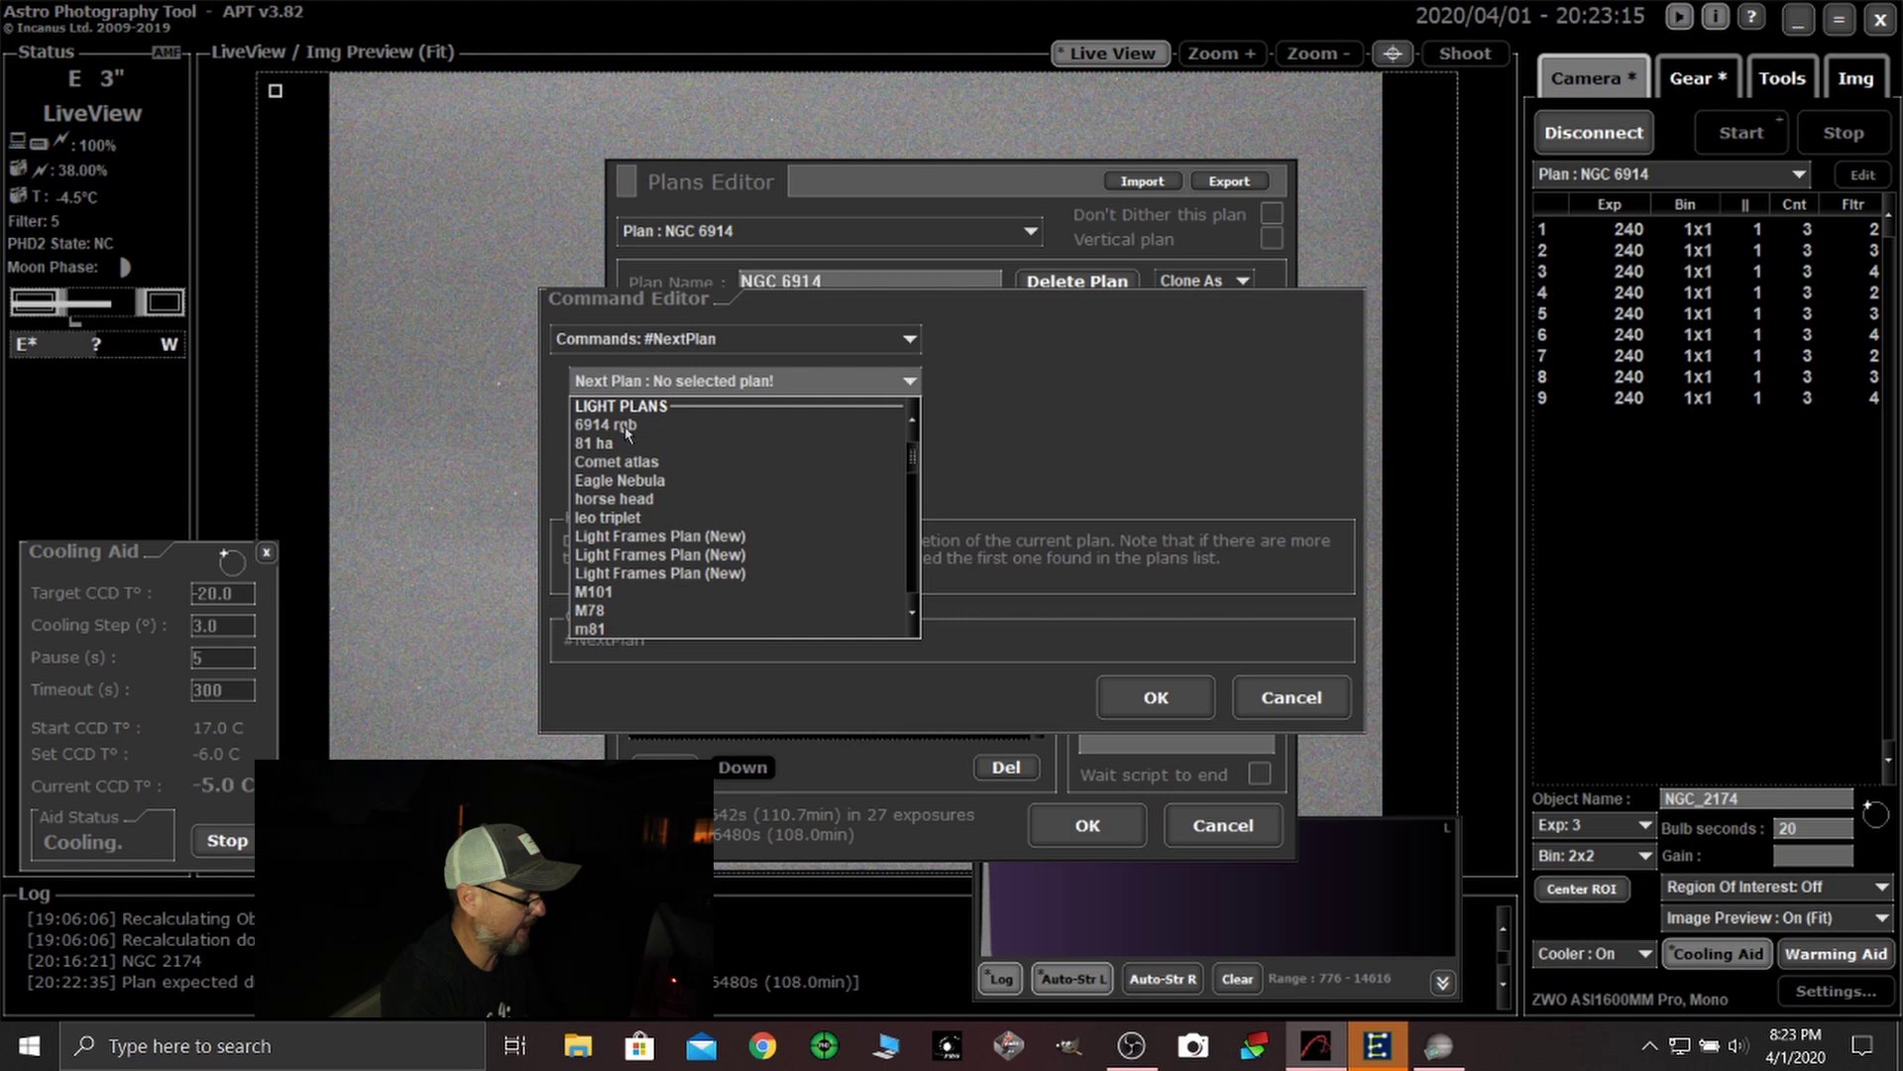
{"action": "scroll", "coordinate": [693, 533], "scroll_direction": "down", "scroll_amount": 4}
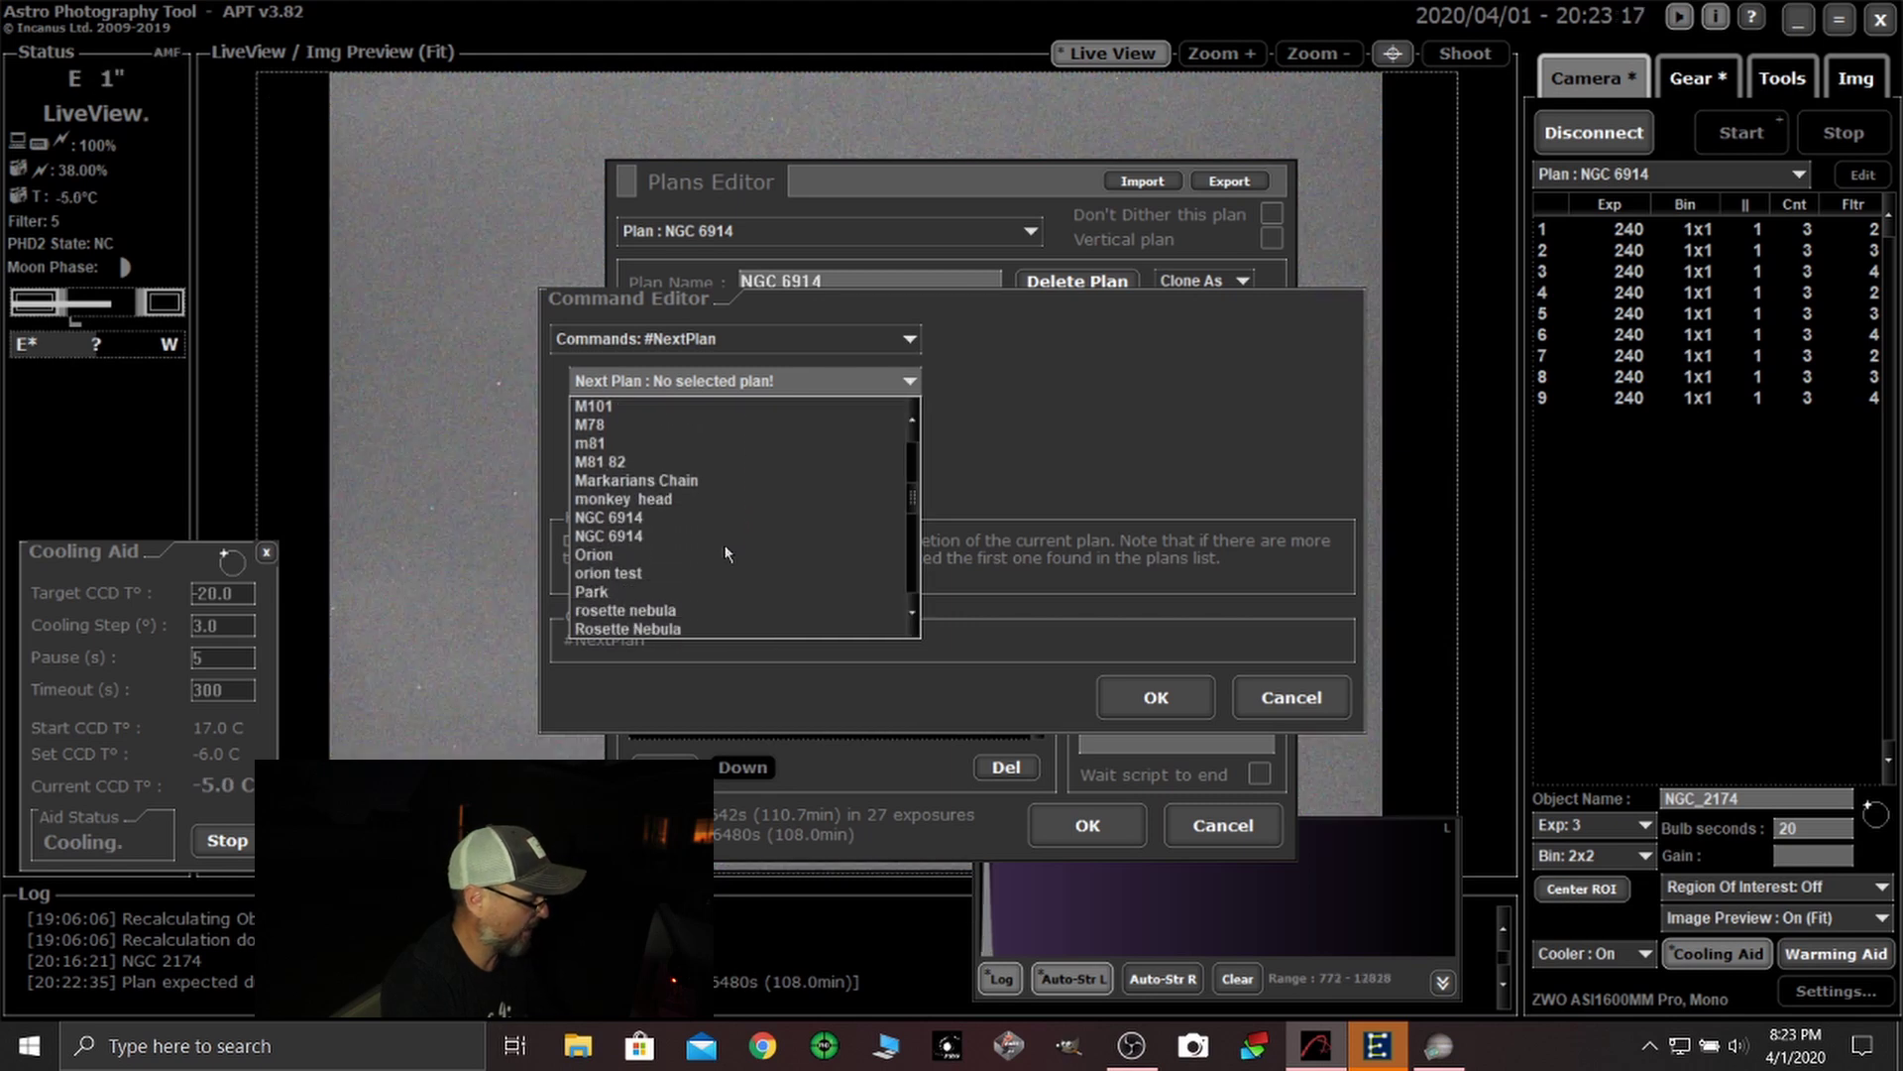
{"action": "scroll", "coordinate": [725, 552], "scroll_direction": "down", "scroll_amount": 1}
{"action": "left_click", "coordinate": [634, 539]}
{"action": "left_click", "coordinate": [1118, 684]}
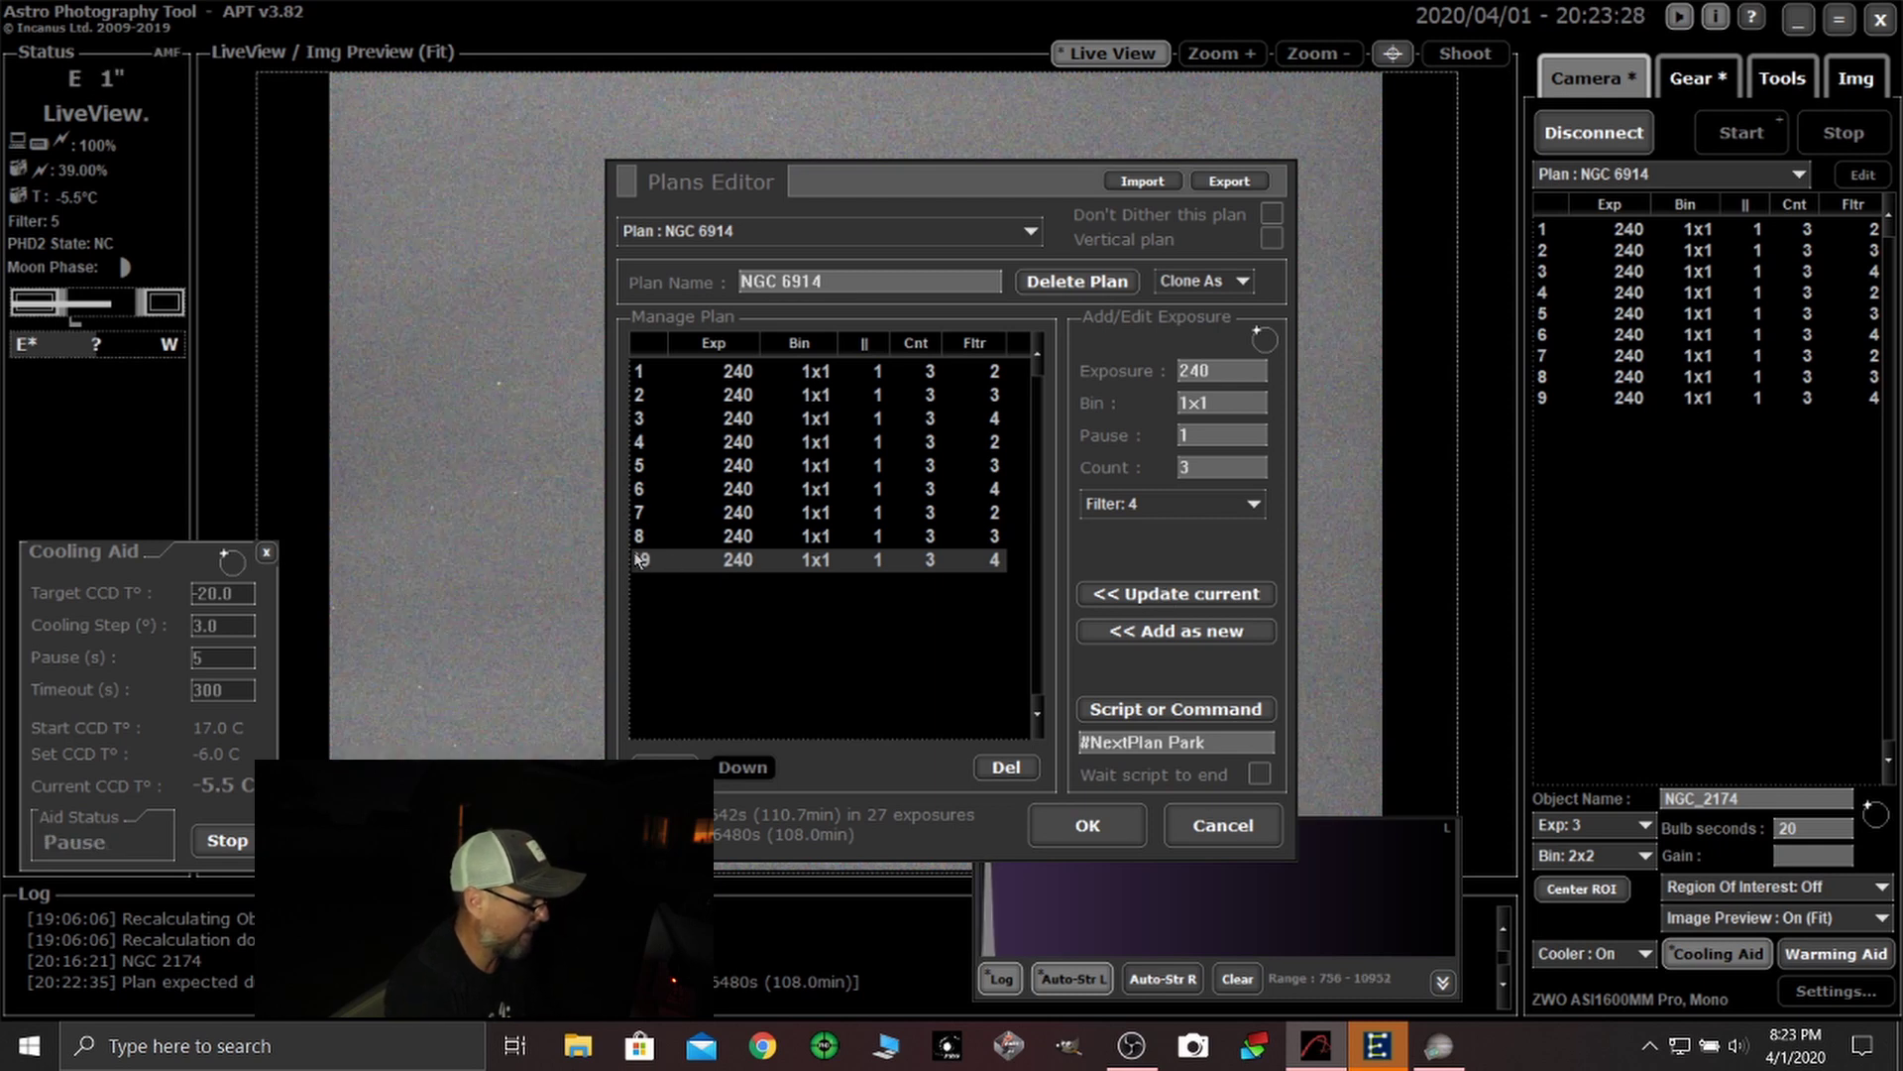
{"action": "left_click", "coordinate": [1130, 831]}
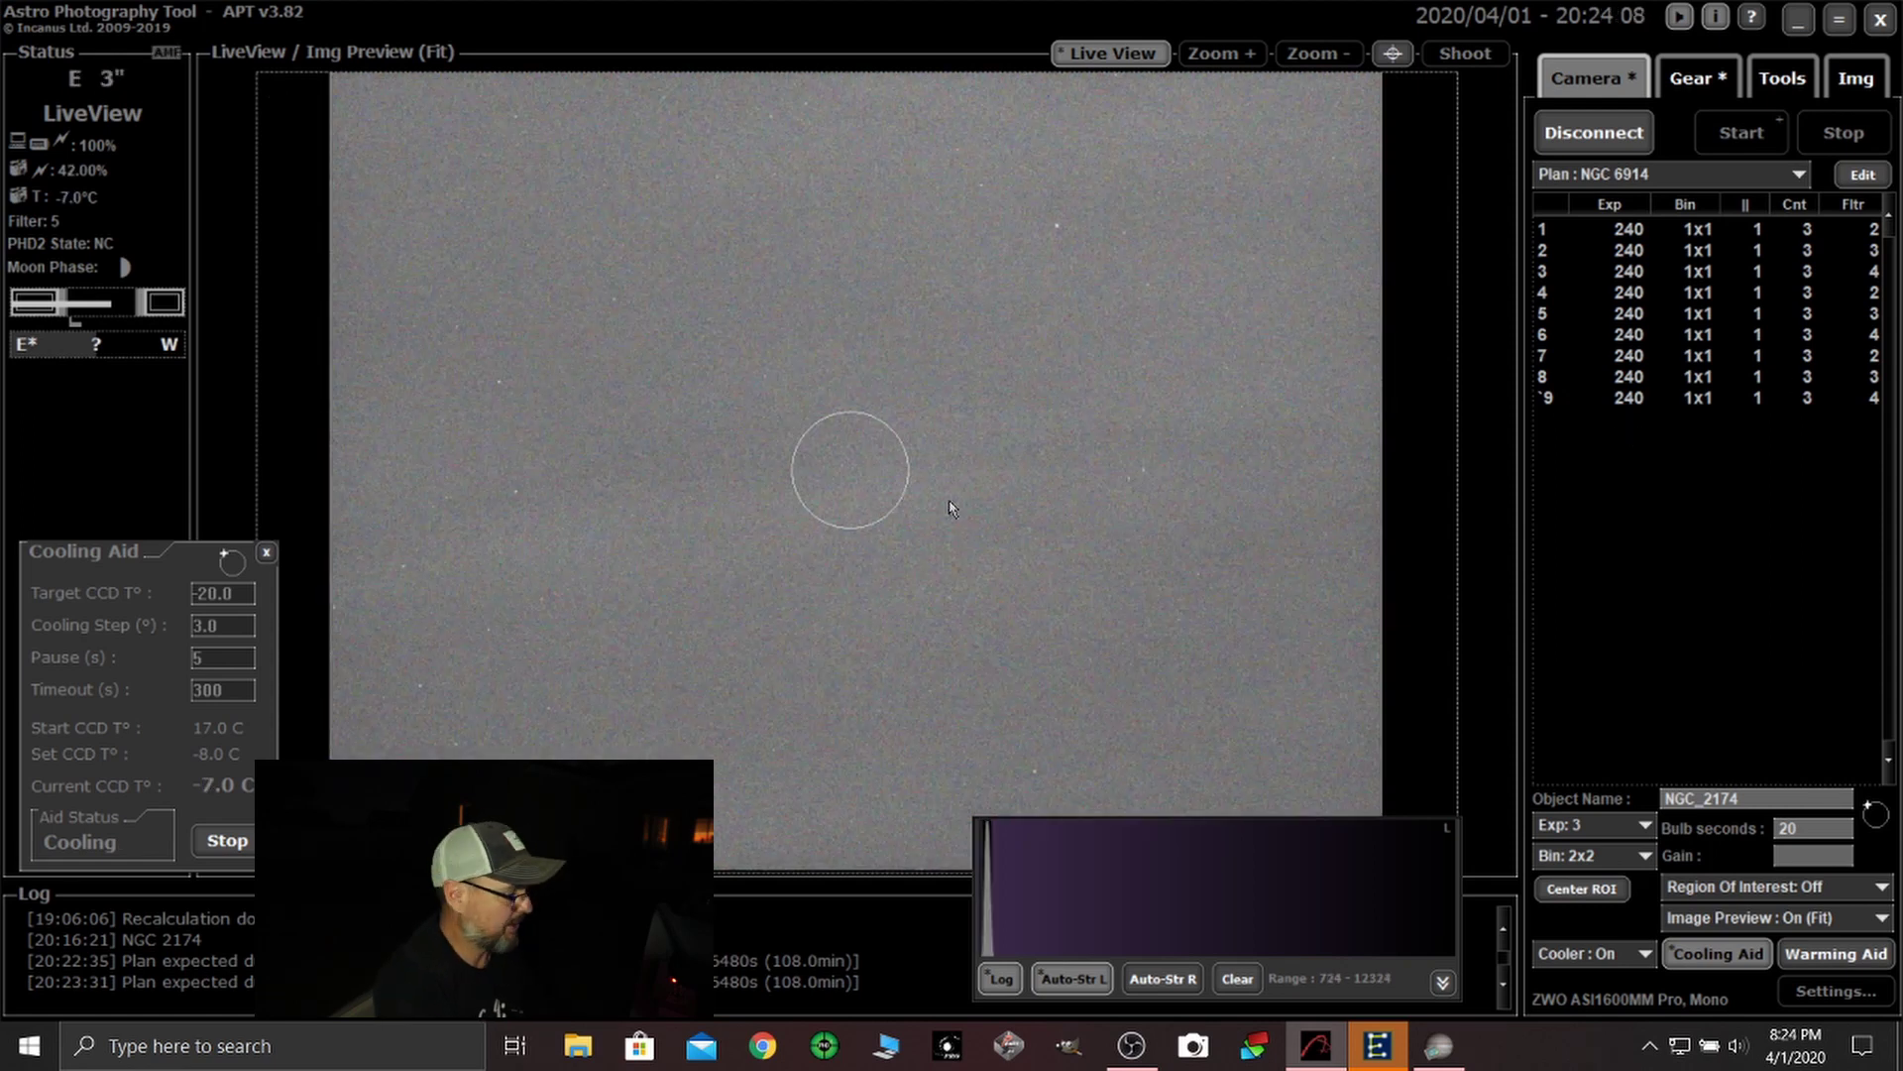
- Set the camera exposure to 2 and stop Live View
{"action": "left_click", "coordinate": [1571, 822]}
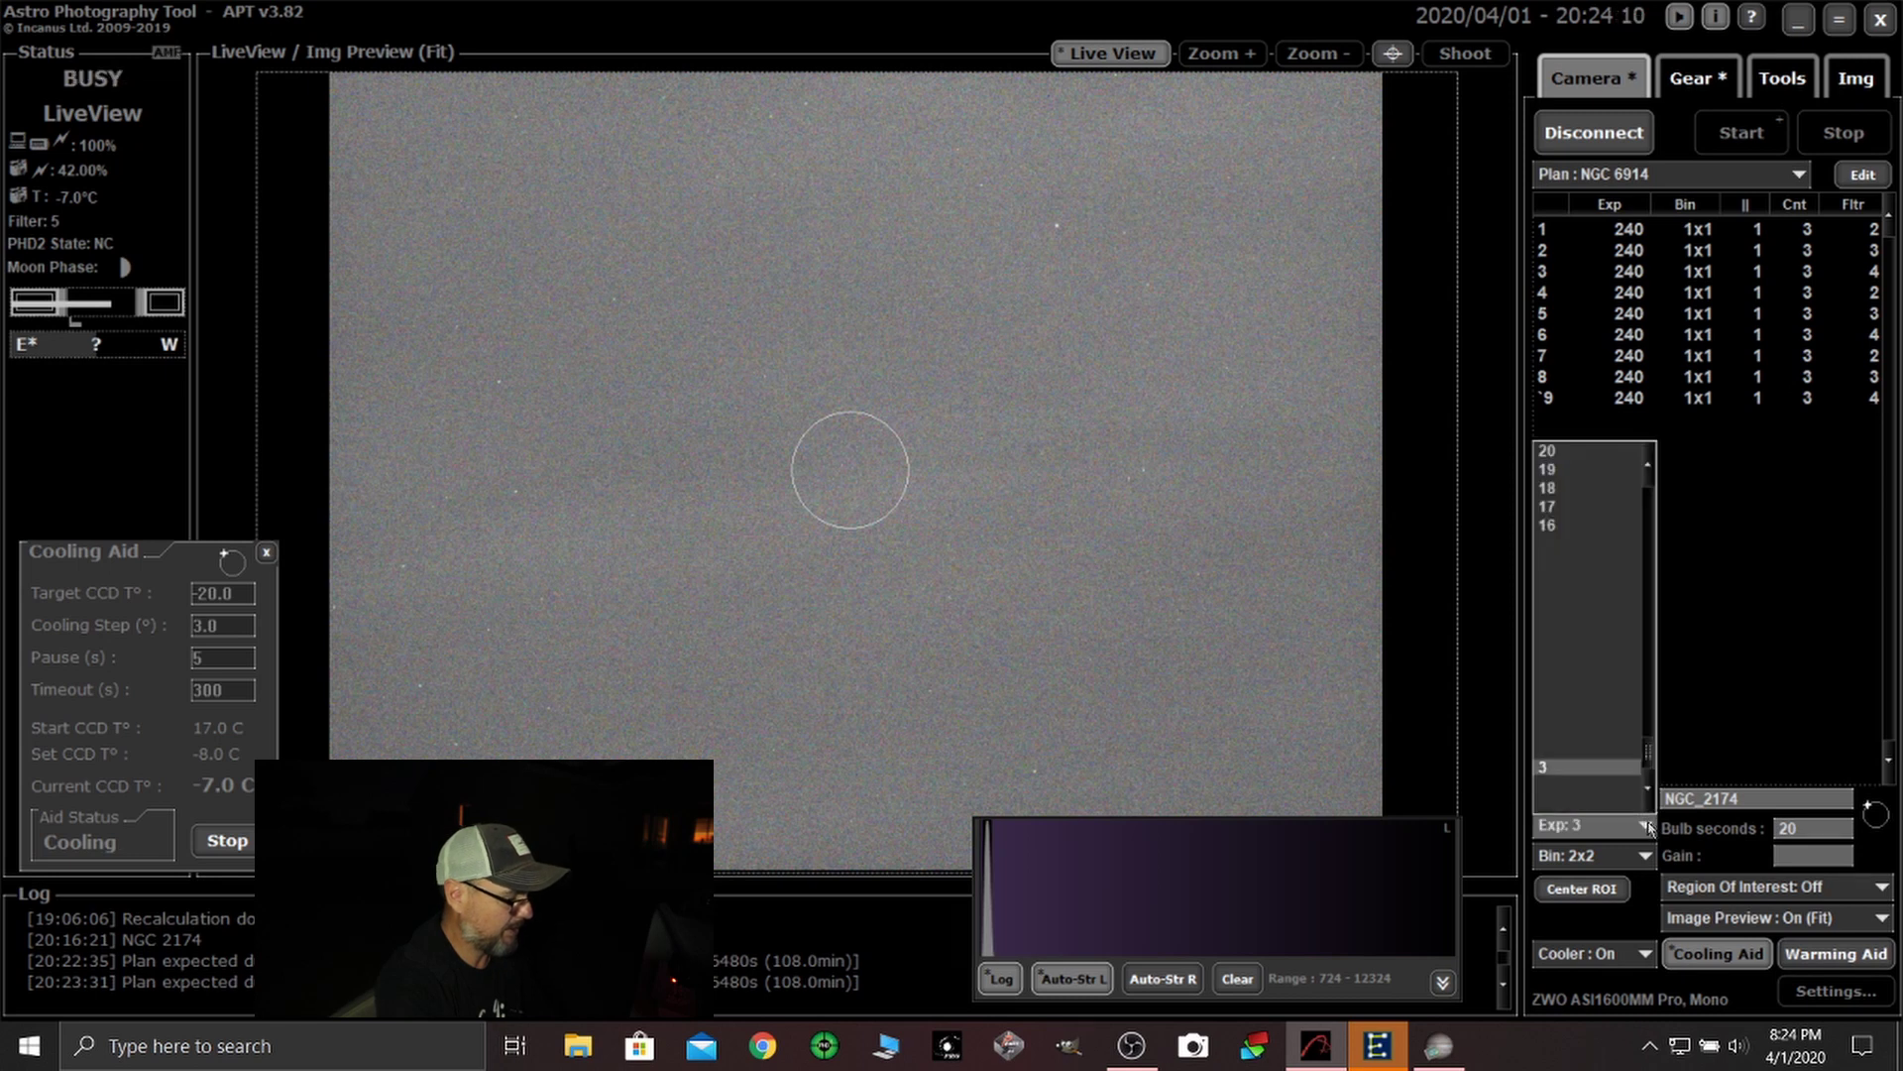
{"action": "left_click", "coordinate": [1561, 786]}
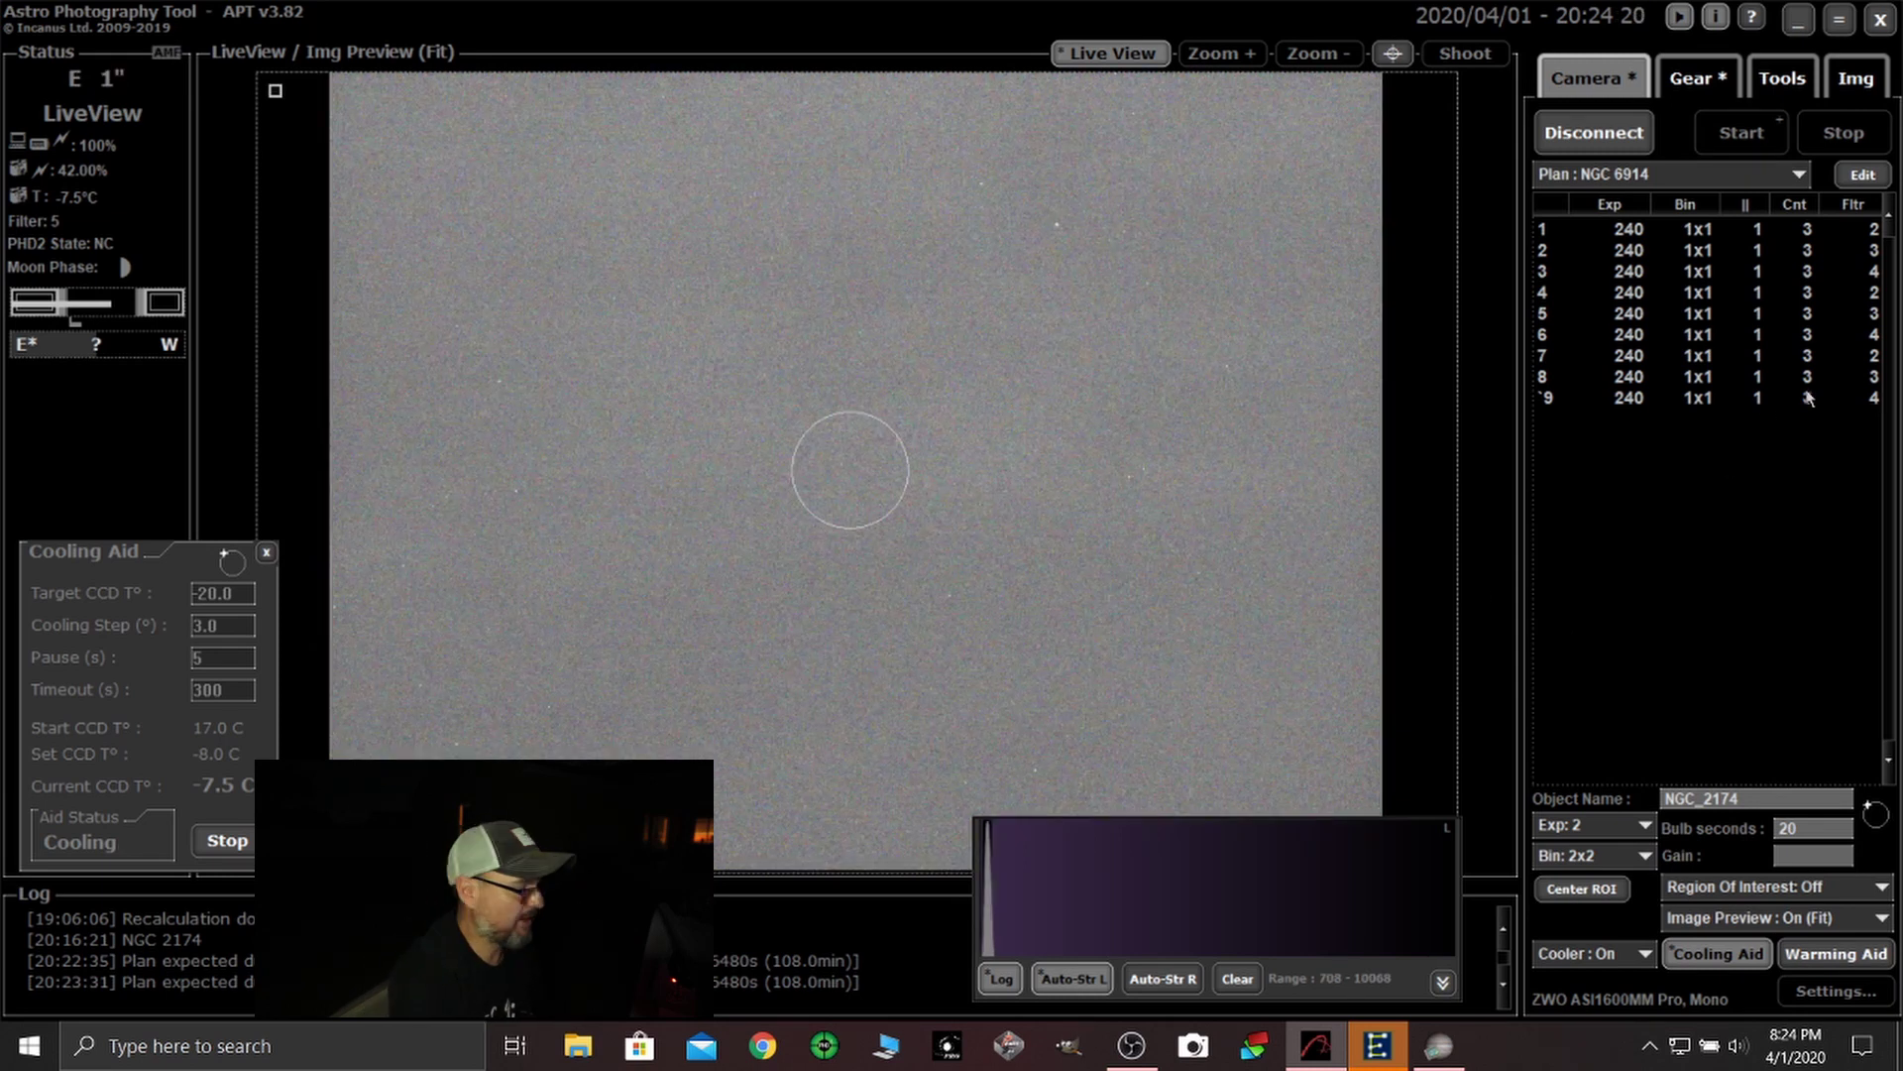
{"action": "left_click", "coordinate": [1124, 57]}
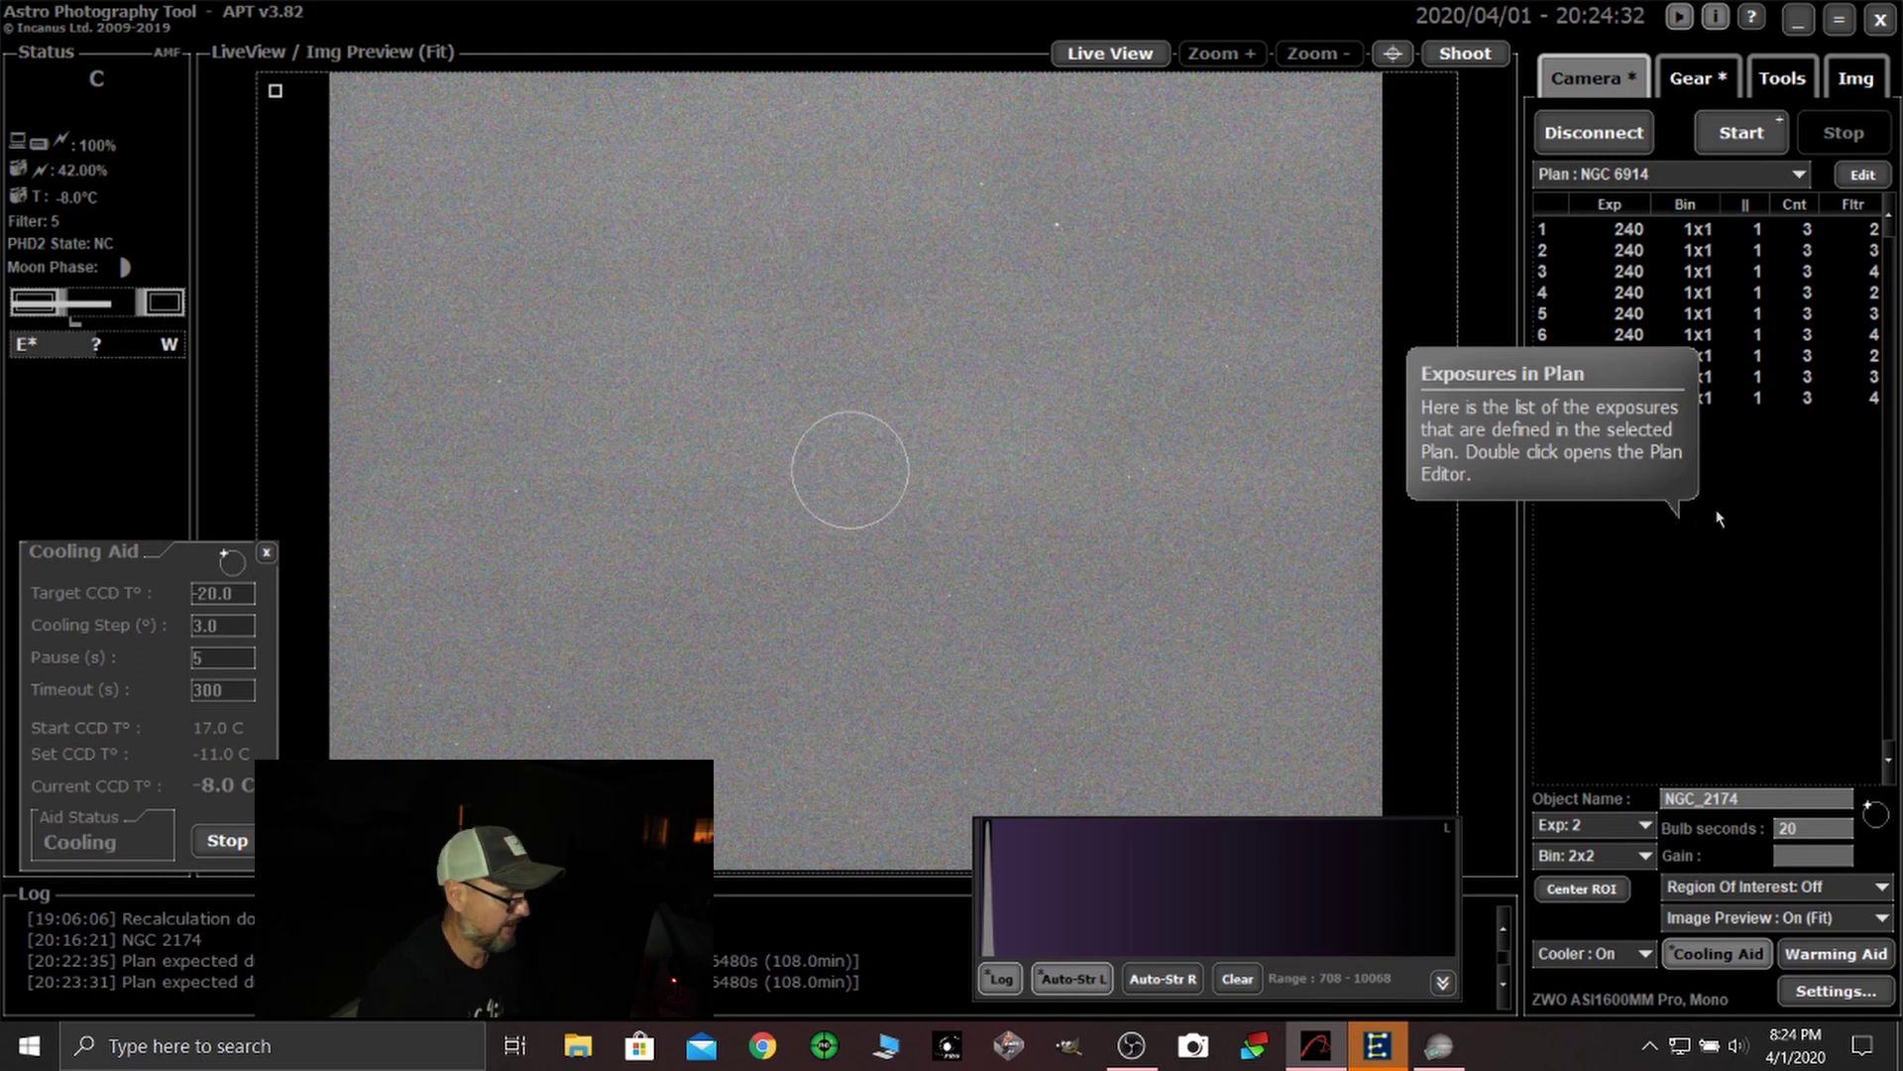
- Turn off the histogram's Auto-Str L stretch and clear the stretch from the image preview
{"action": "mouse_move", "coordinate": [1295, 900]}
{"action": "left_mouse_down"}
{"action": "mouse_move", "coordinate": [1081, 567]}
{"action": "mouse_move", "coordinate": [1245, 811]}
{"action": "mouse_move", "coordinate": [1288, 839]}
{"action": "mouse_move", "coordinate": [1249, 888]}
{"action": "mouse_move", "coordinate": [1283, 895]}
{"action": "left_mouse_up"}
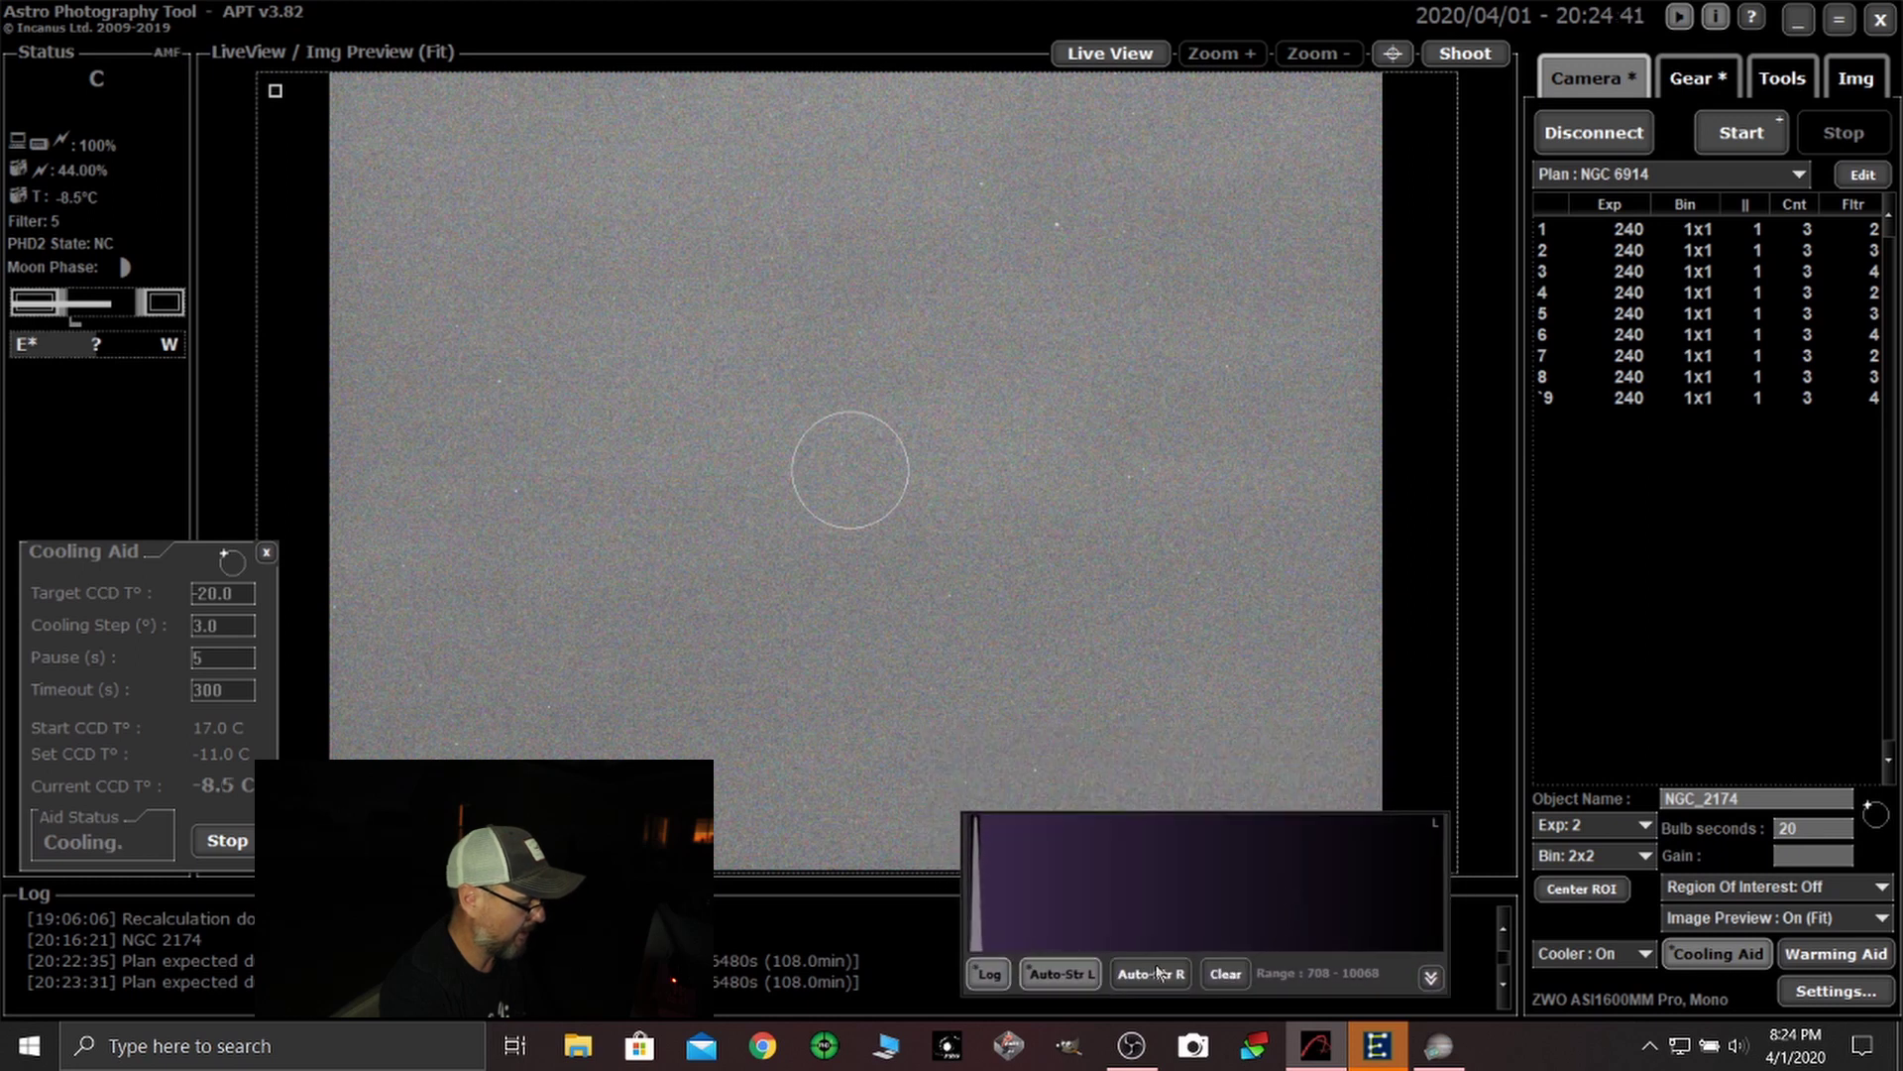
{"action": "left_click", "coordinate": [1059, 973]}
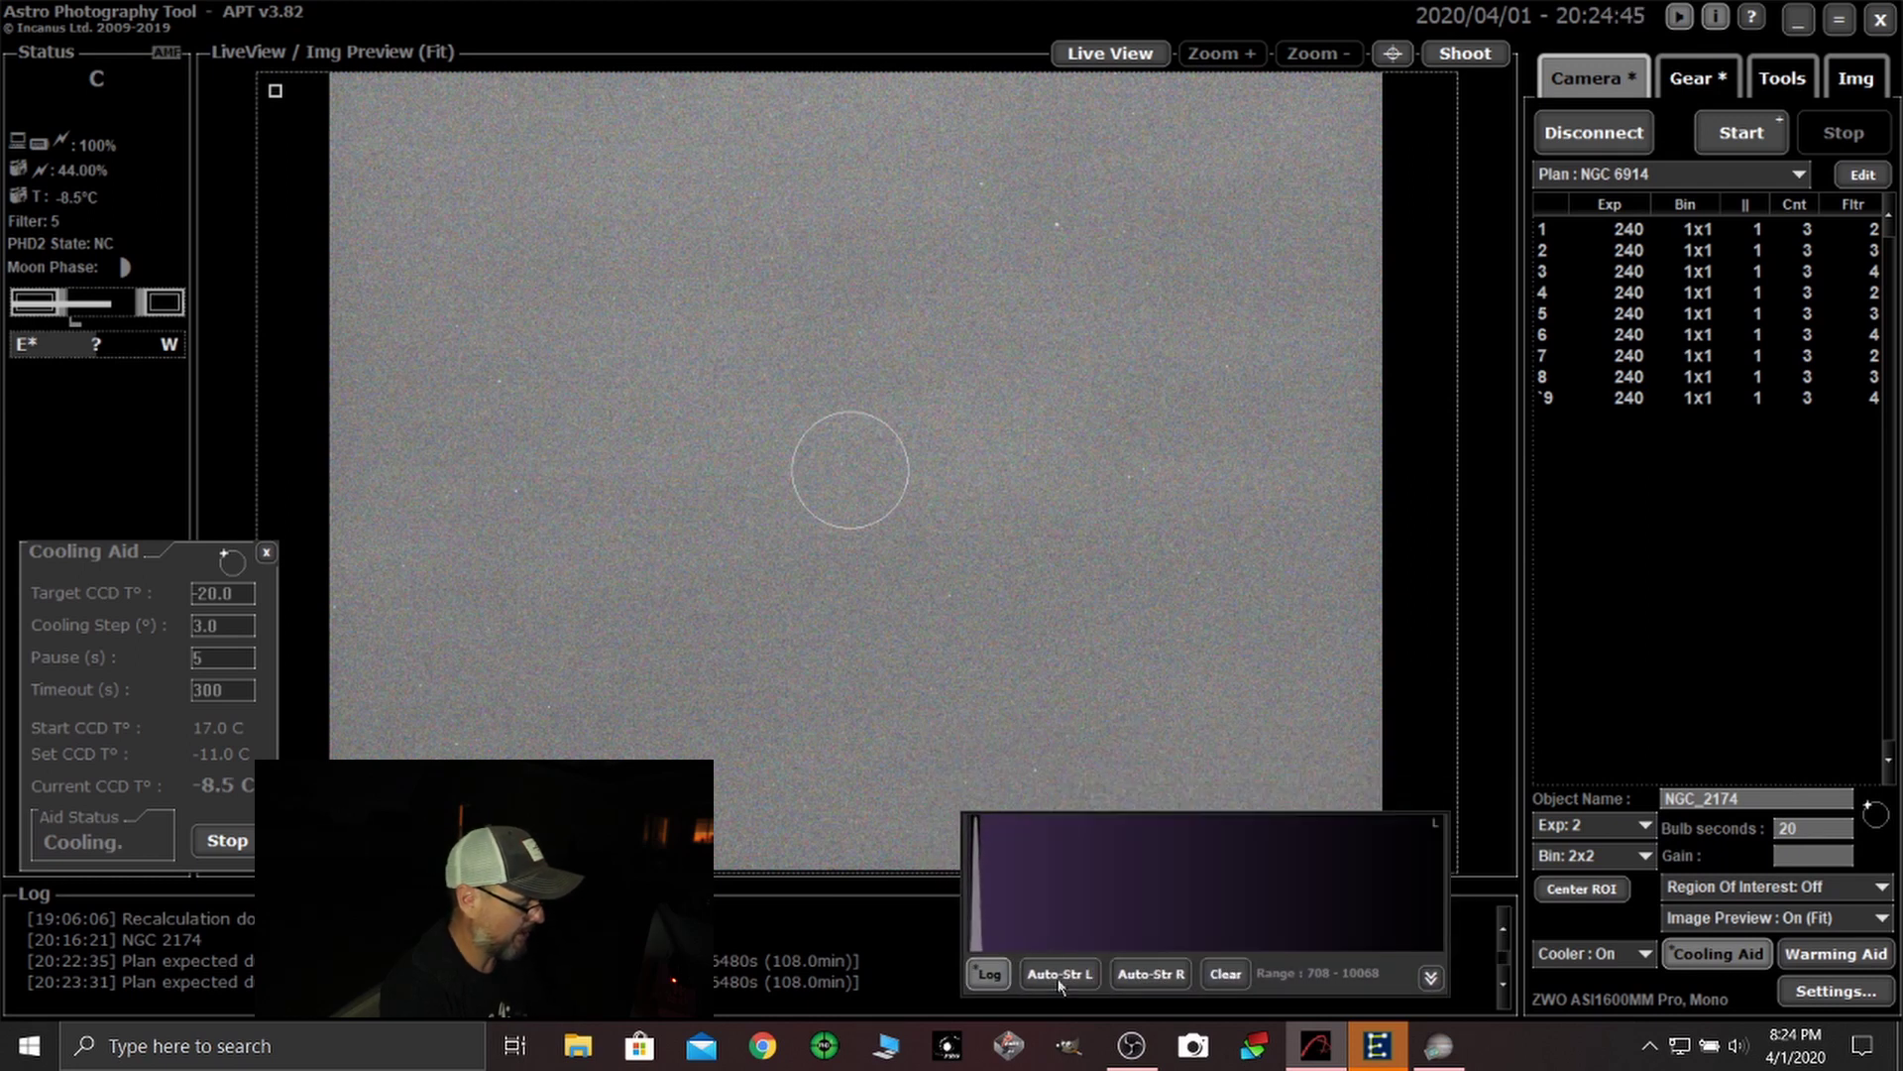
{"action": "left_click", "coordinate": [1223, 974]}
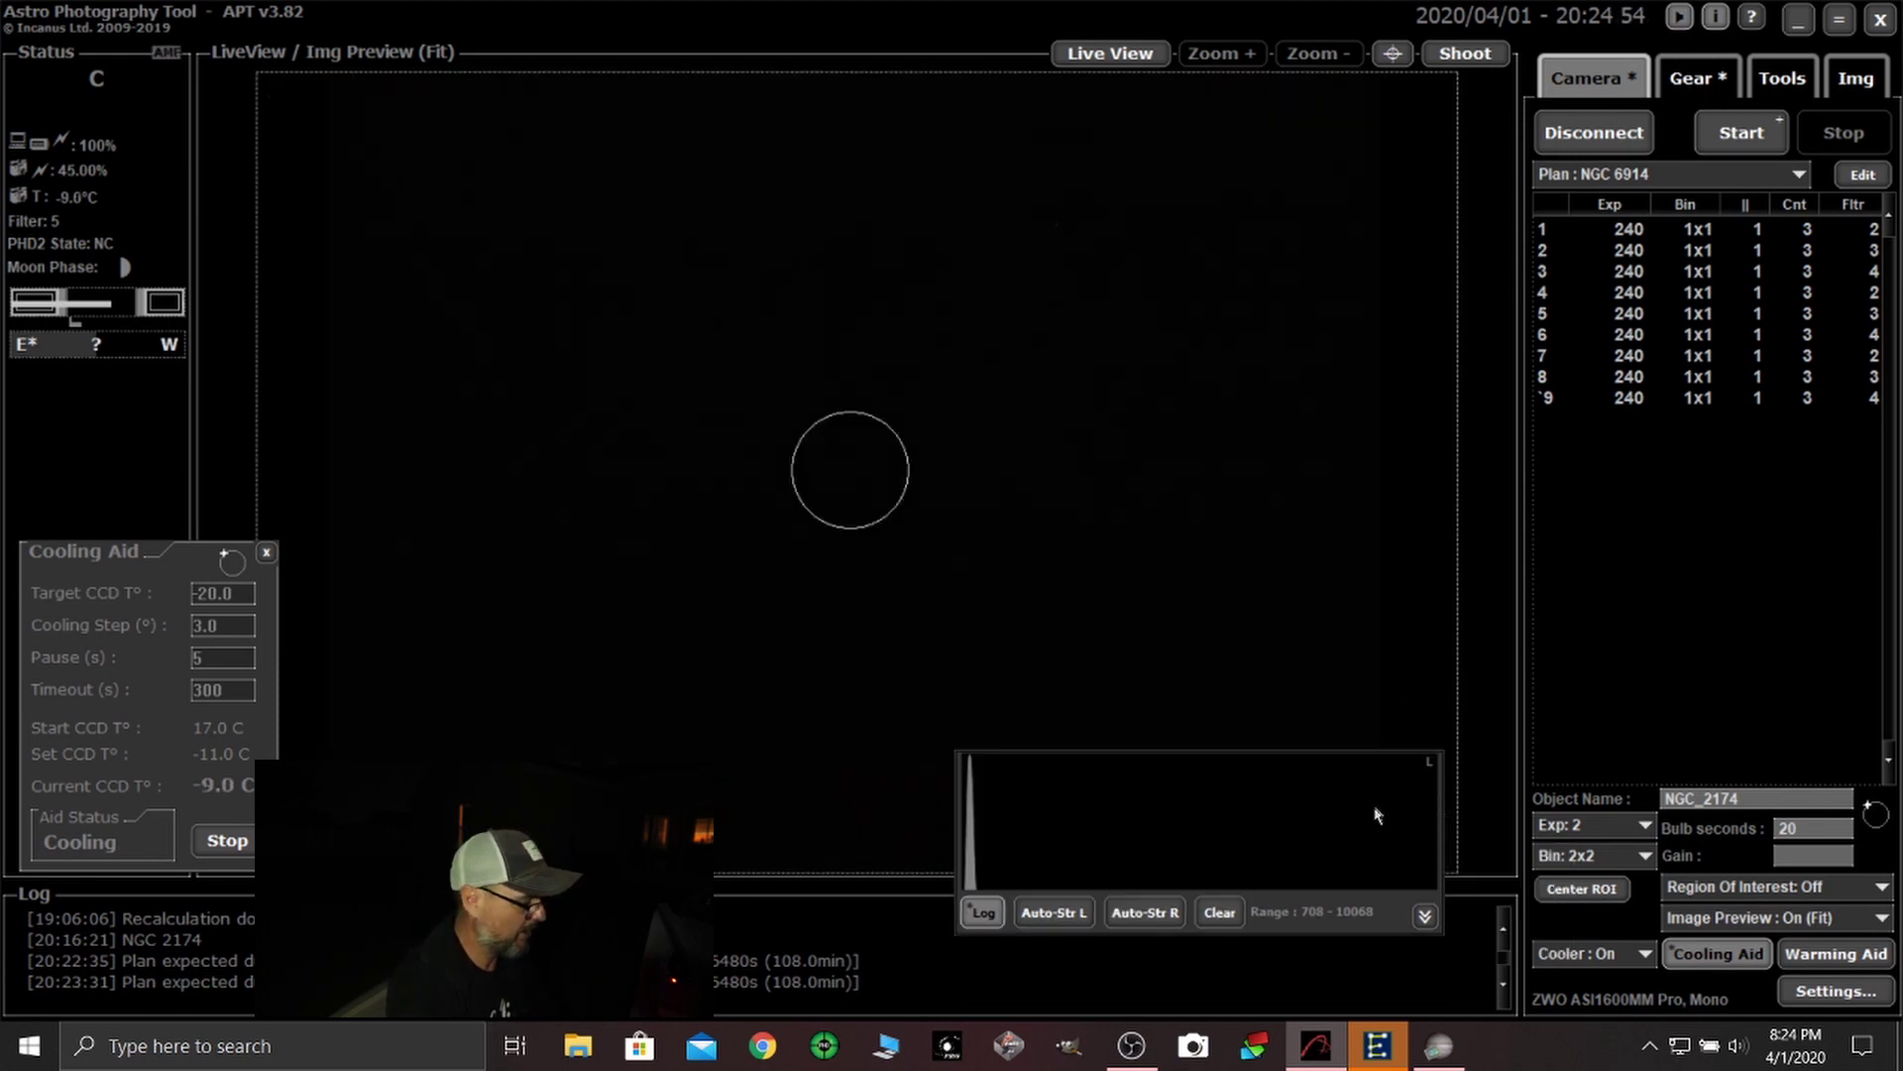
{"action": "left_click_drag", "start_coordinate": [1378, 801], "coordinate": [1357, 855]}
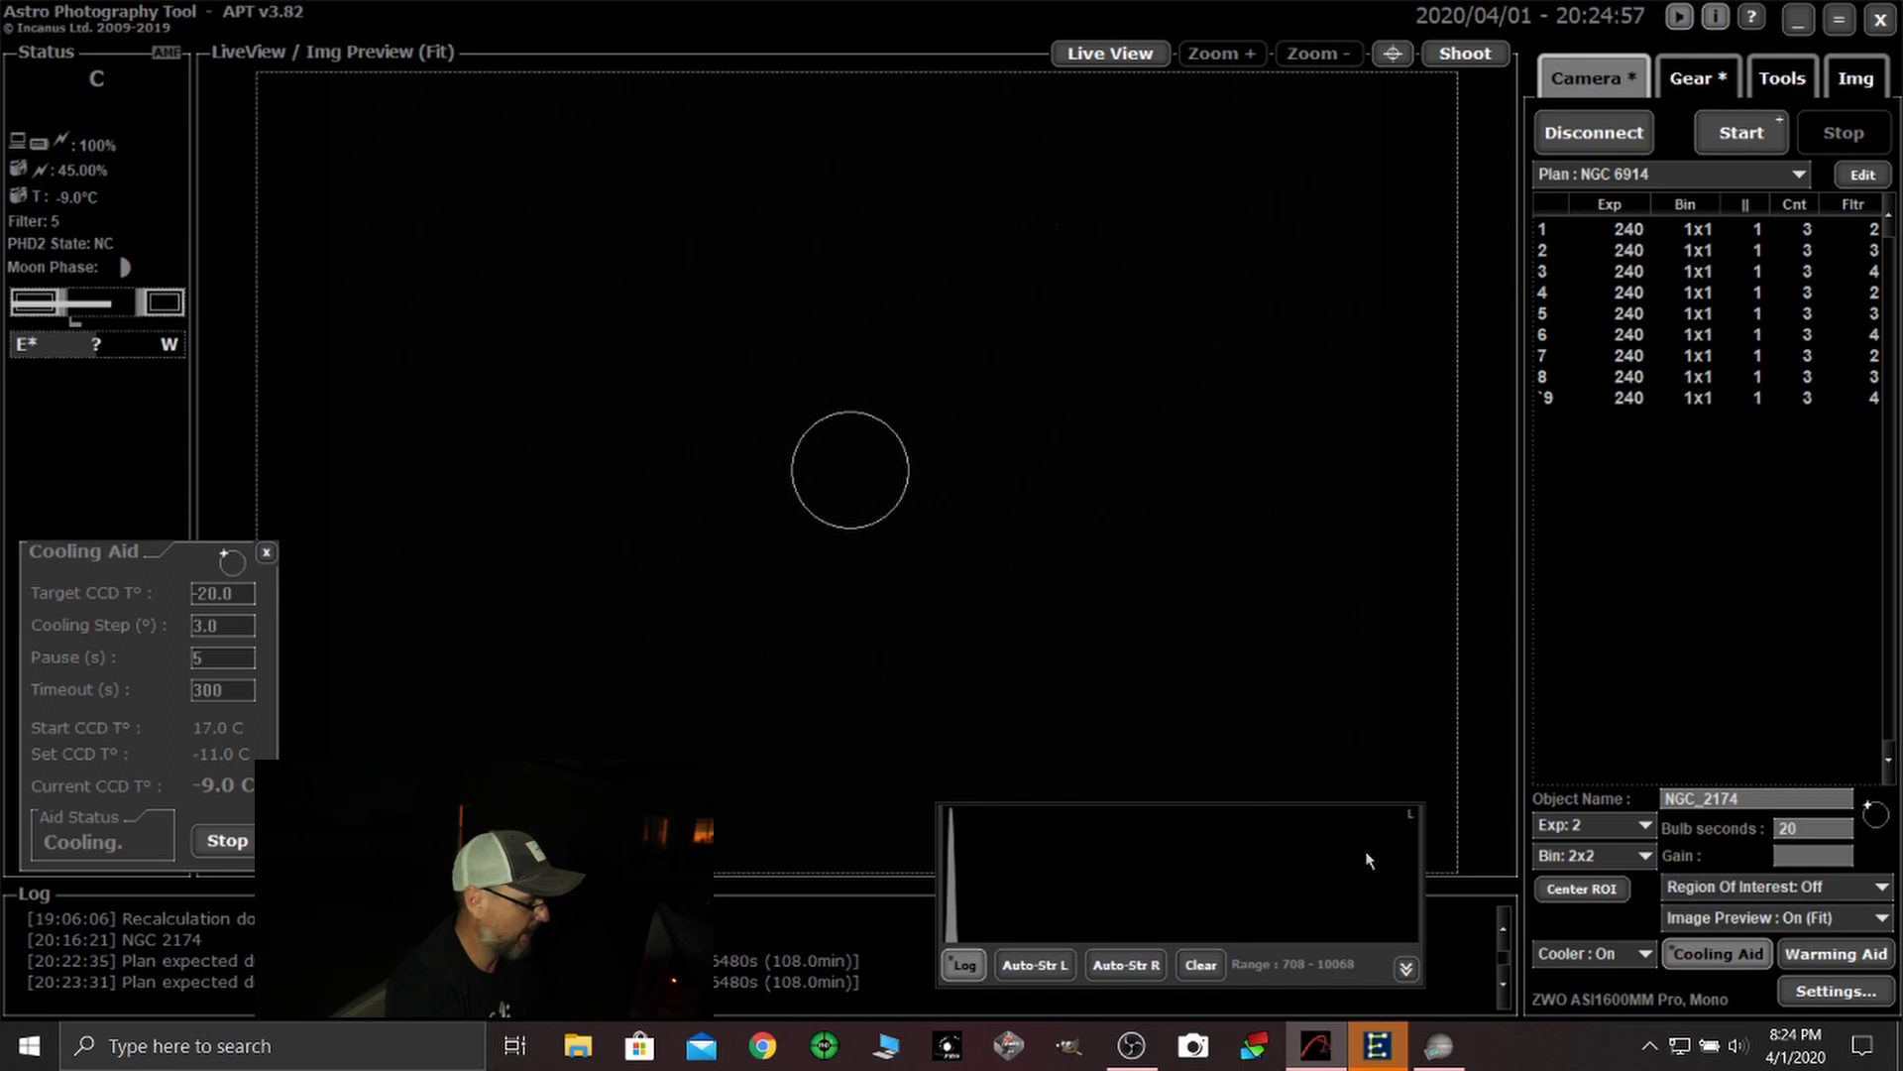
- Locate the Histograms tool and reapply the Auto-Str L stretch to the preview image
{"action": "left_click", "coordinate": [1780, 89]}
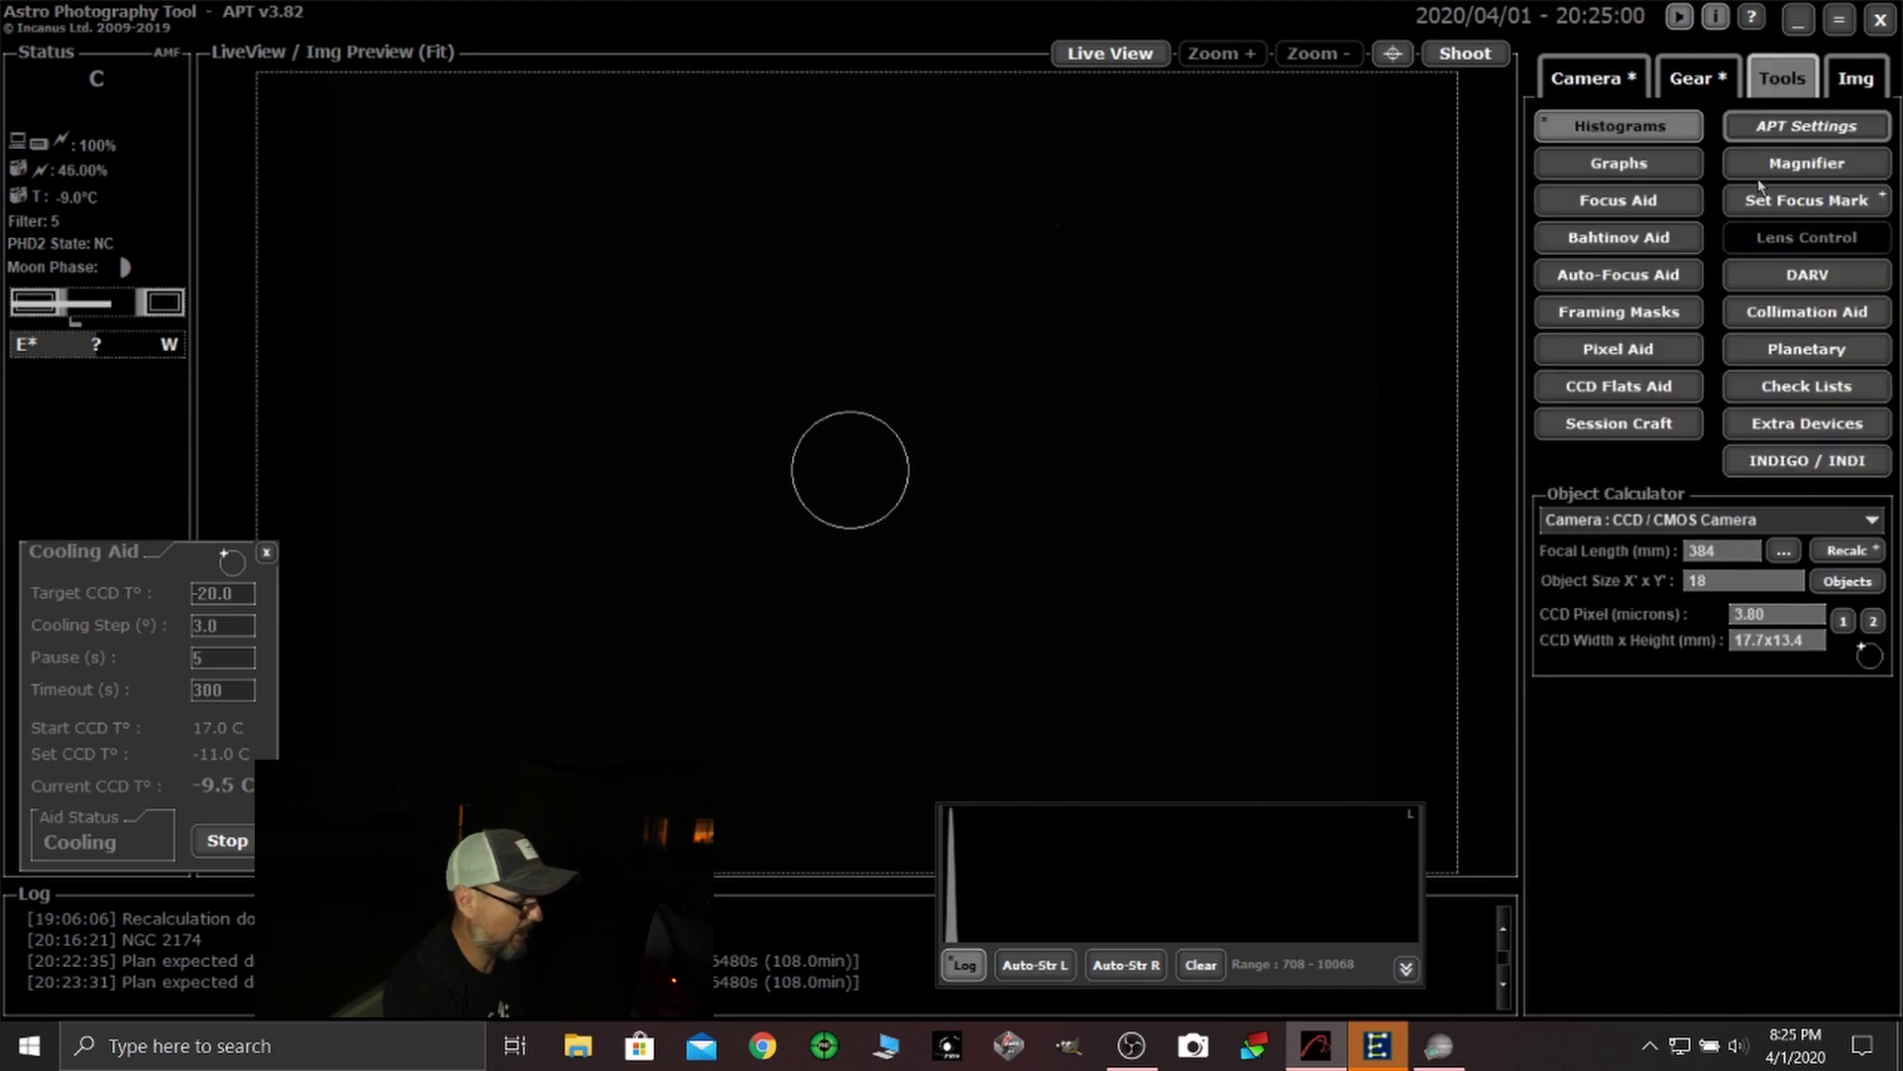
{"action": "left_click", "coordinate": [1611, 130]}
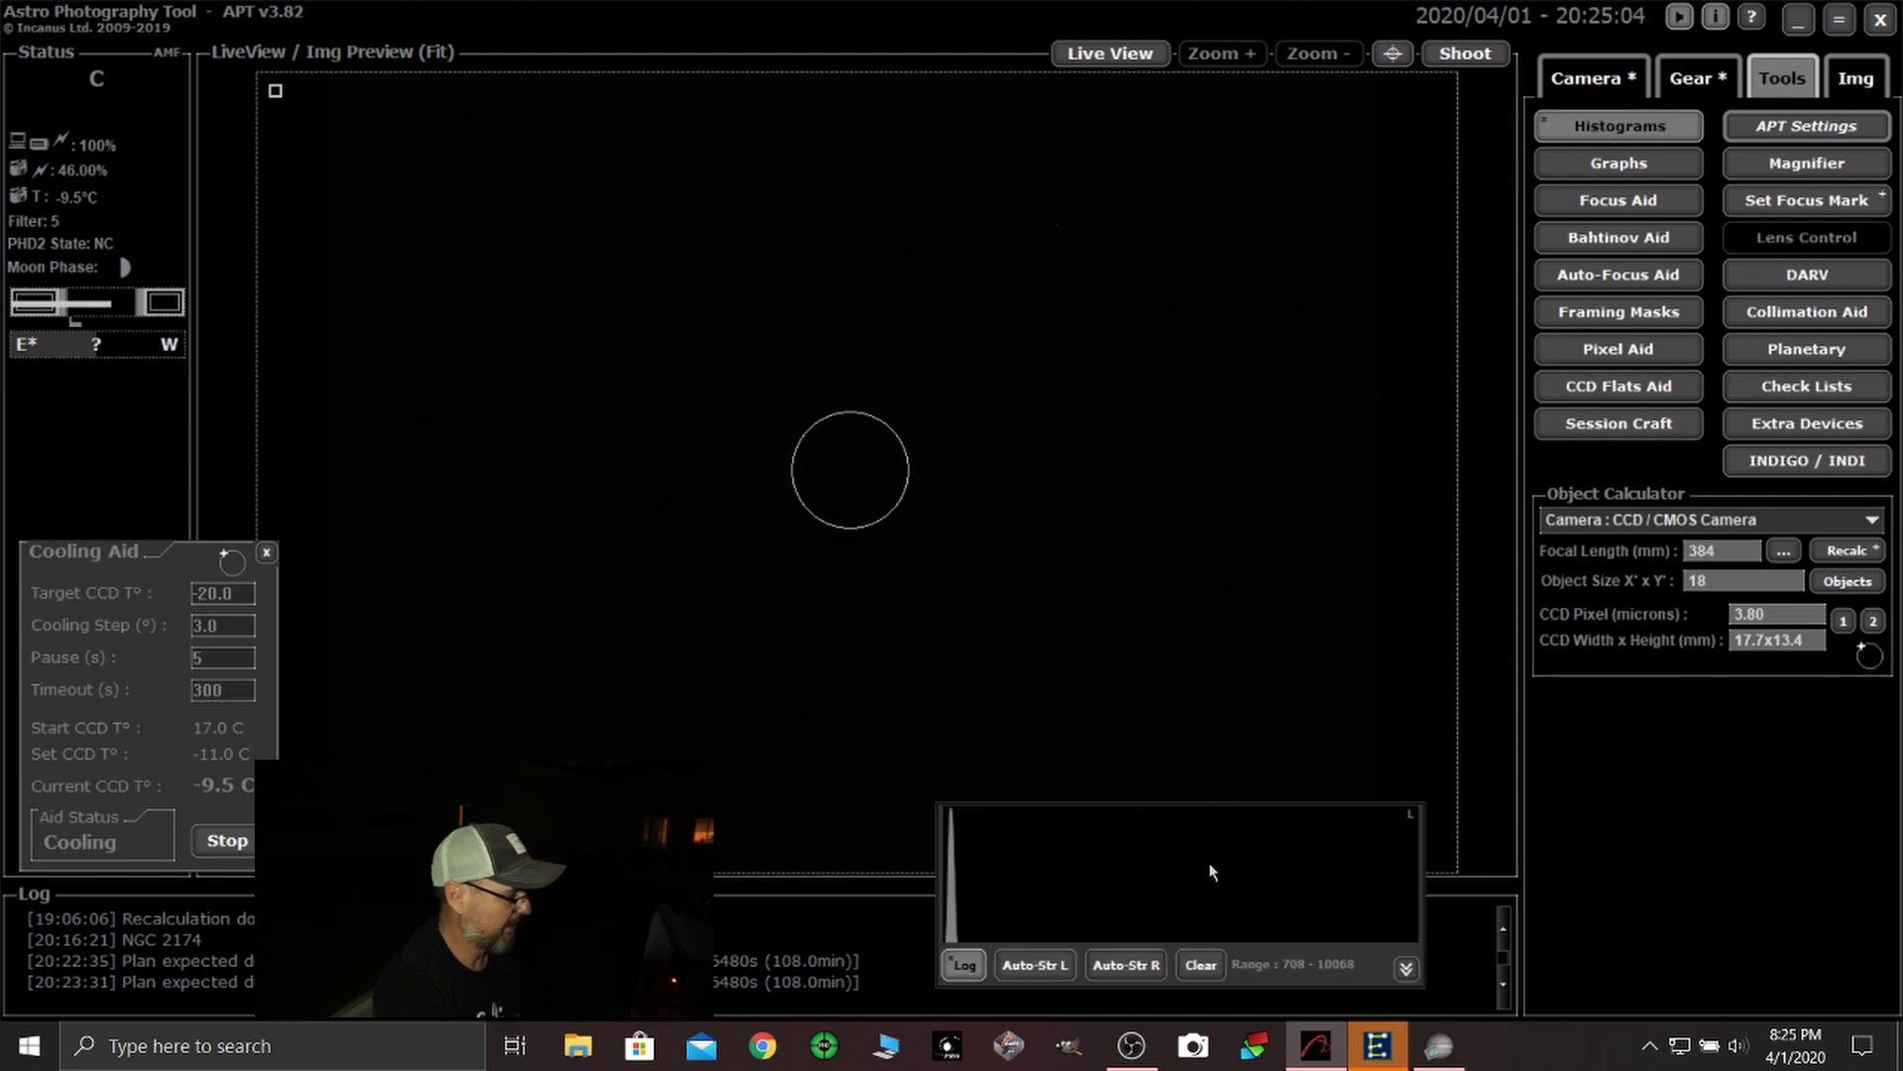
{"action": "left_click", "coordinate": [1035, 966]}
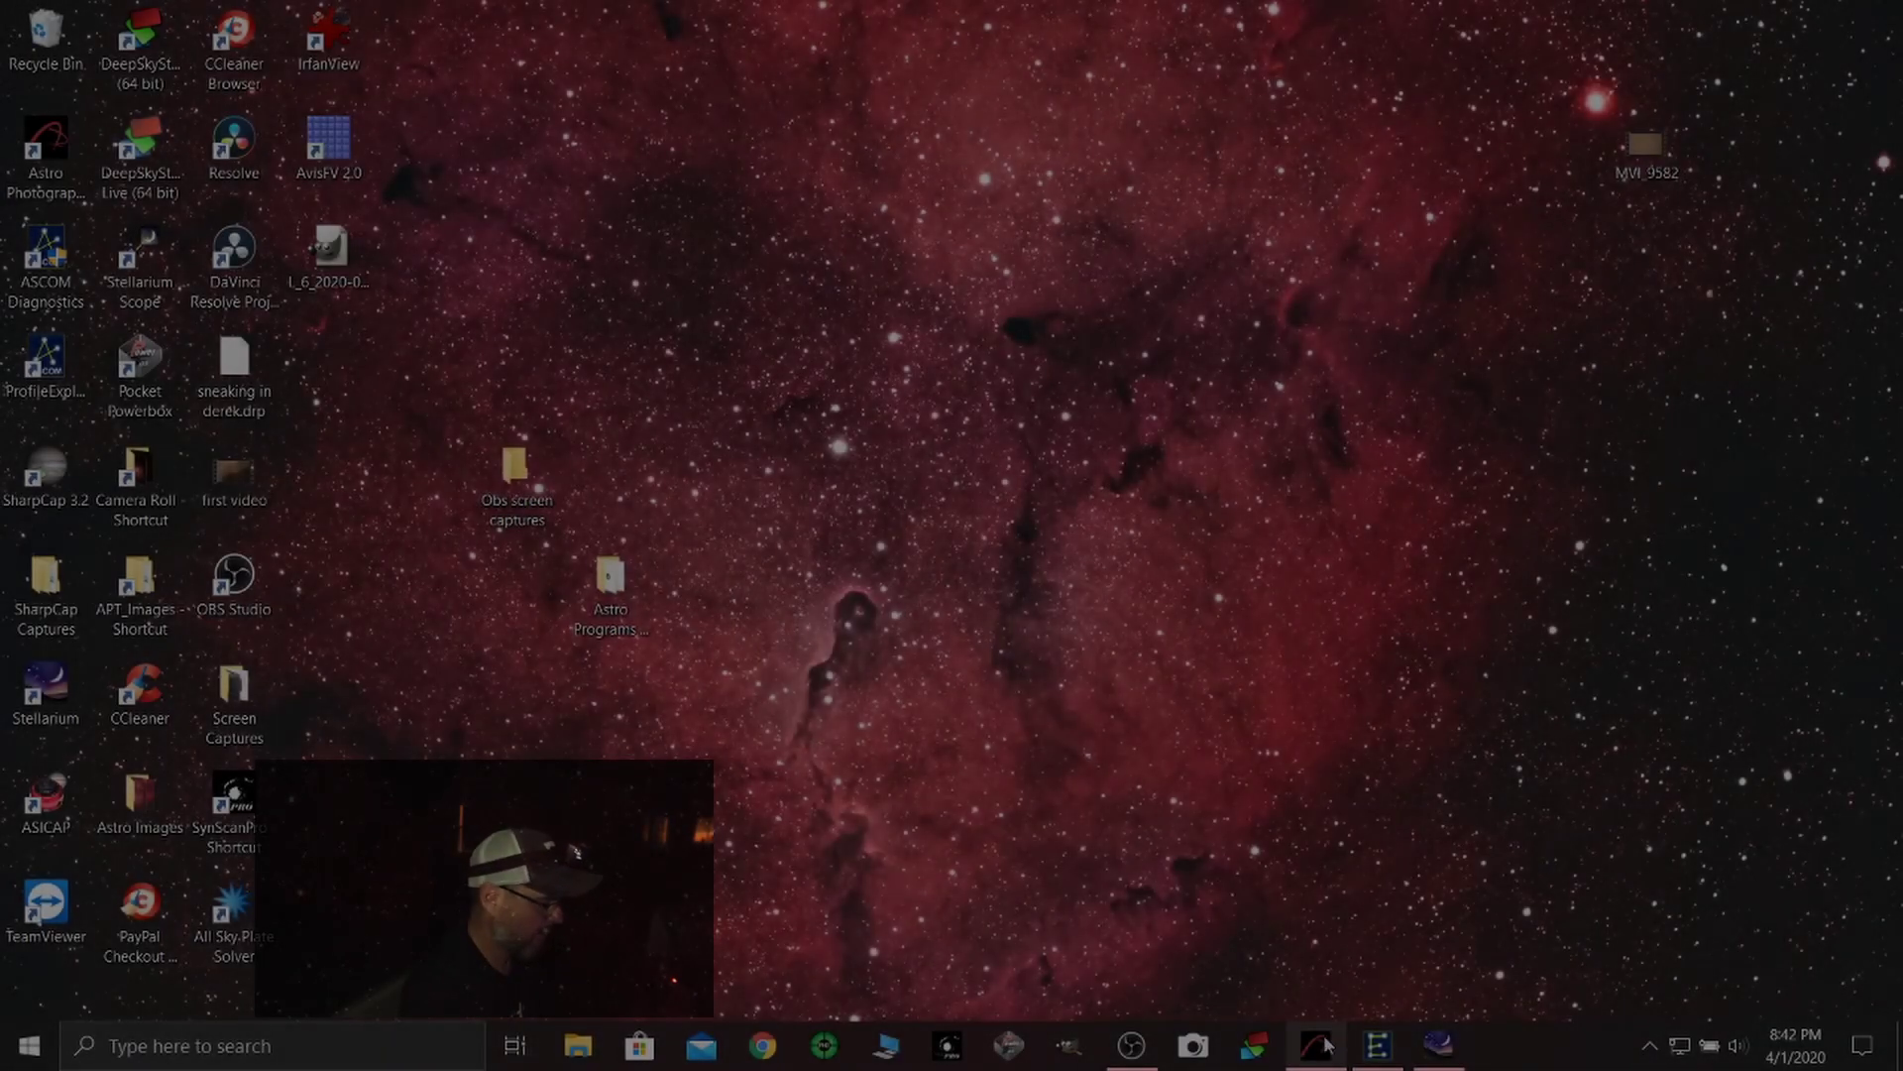
- Switch back to Astro Photography Tool, choose Betelgeuse as the GoTo target, unpark the mount and slew to the star
{"action": "left_click", "coordinate": [1327, 1045]}
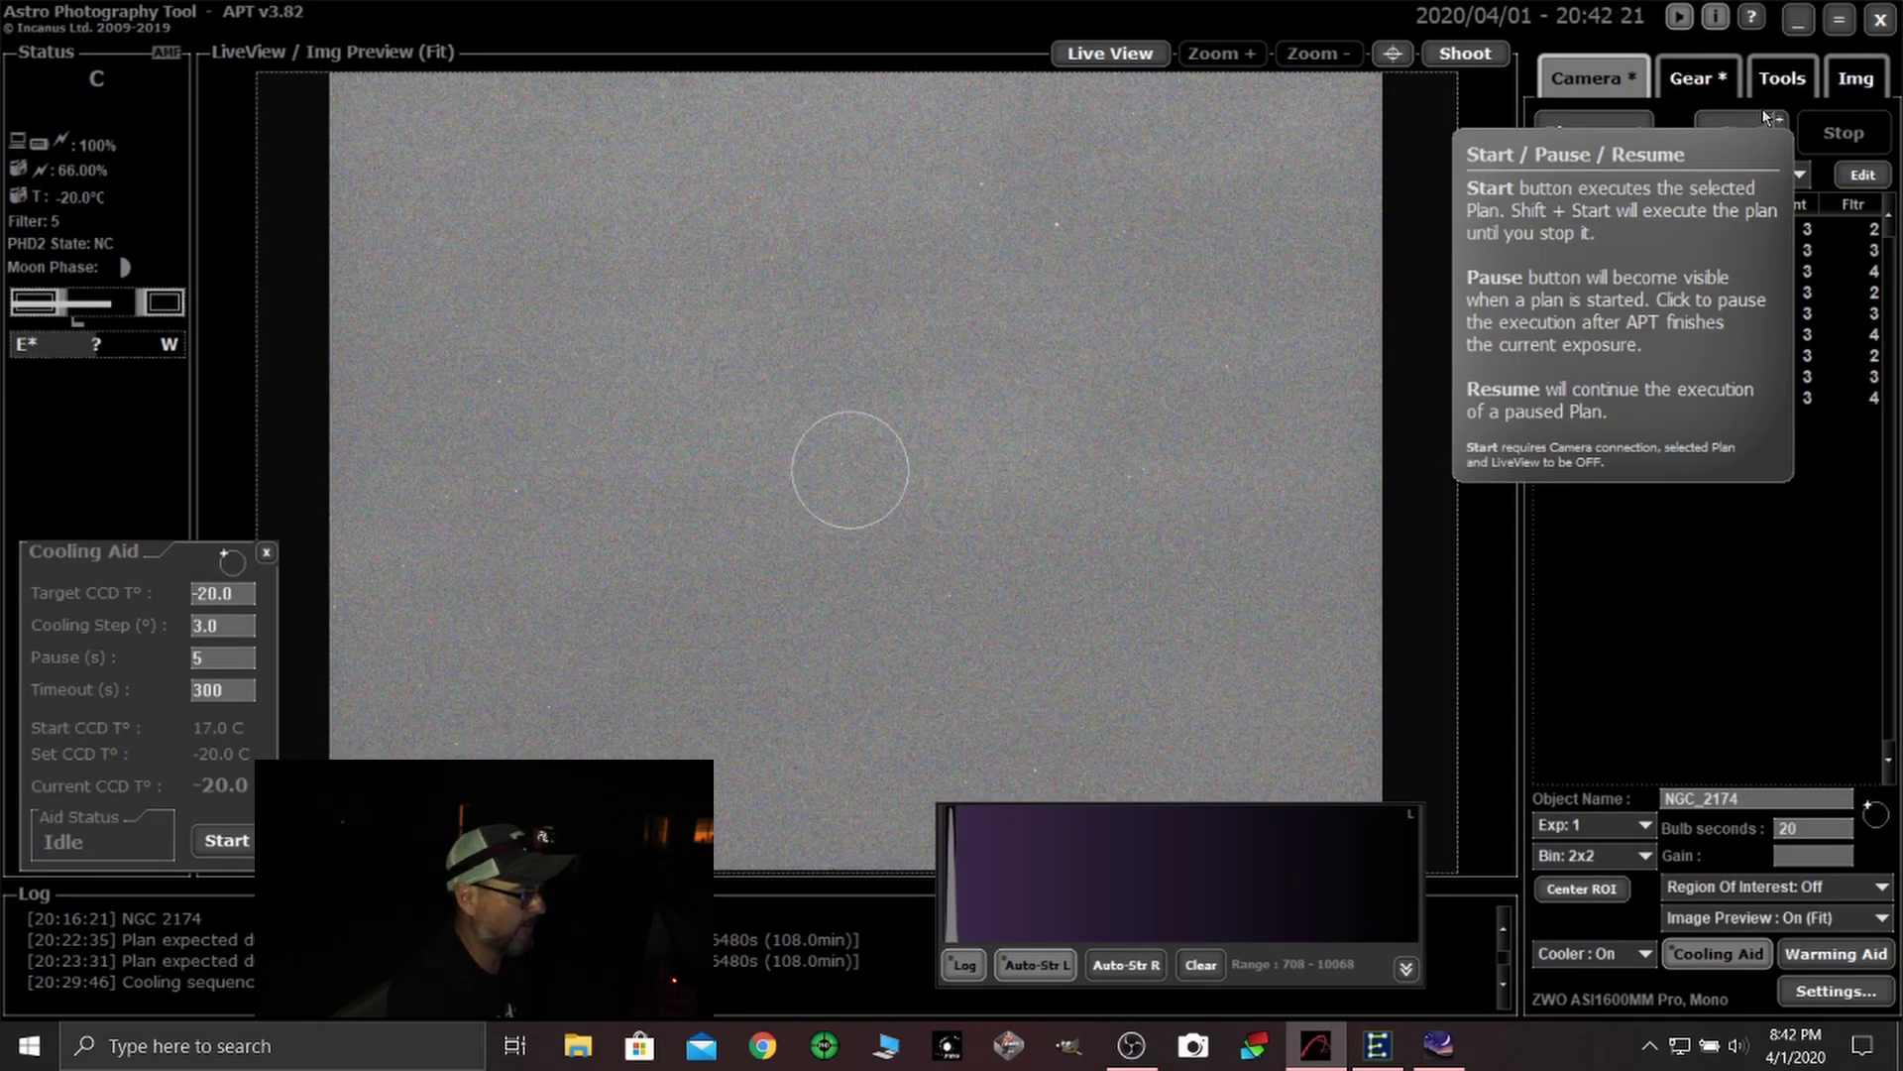
{"action": "left_click", "coordinate": [1690, 79]}
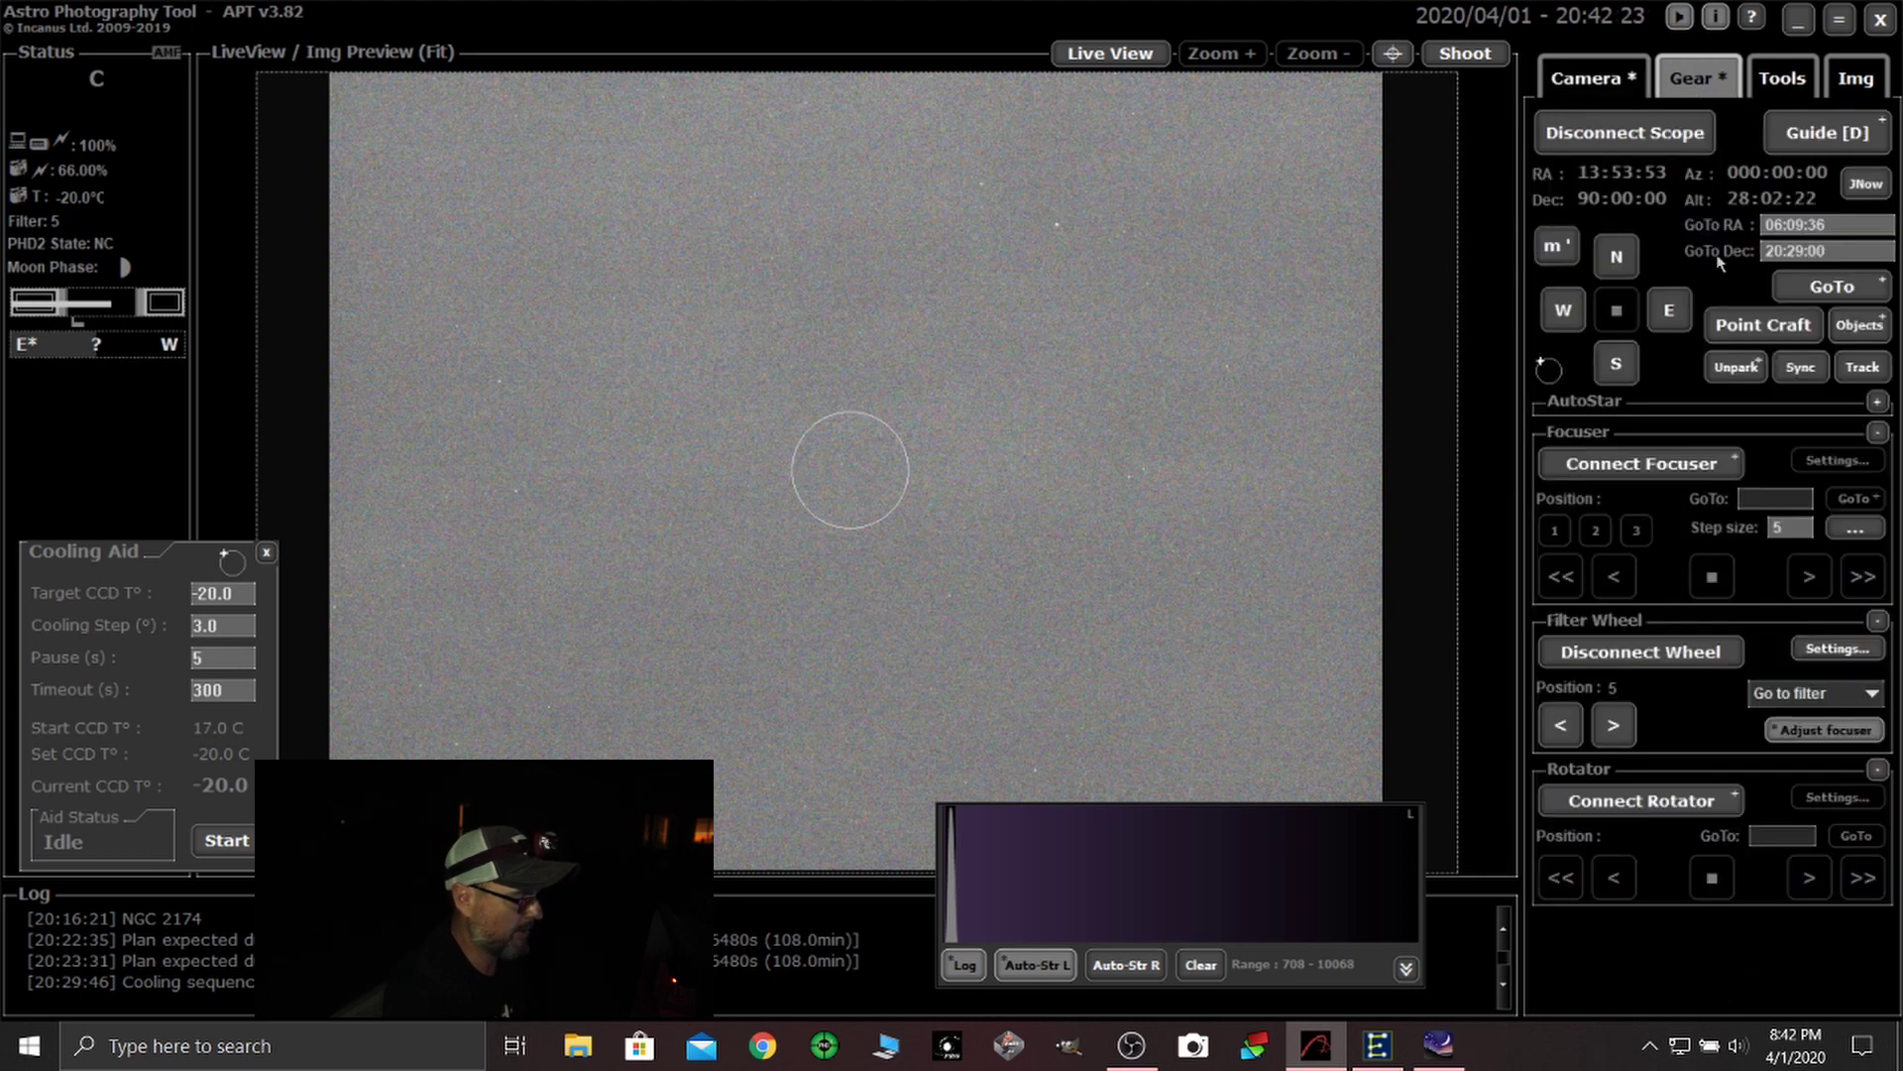
{"action": "left_click", "coordinate": [1860, 327]}
{"action": "left_click", "coordinate": [661, 216]}
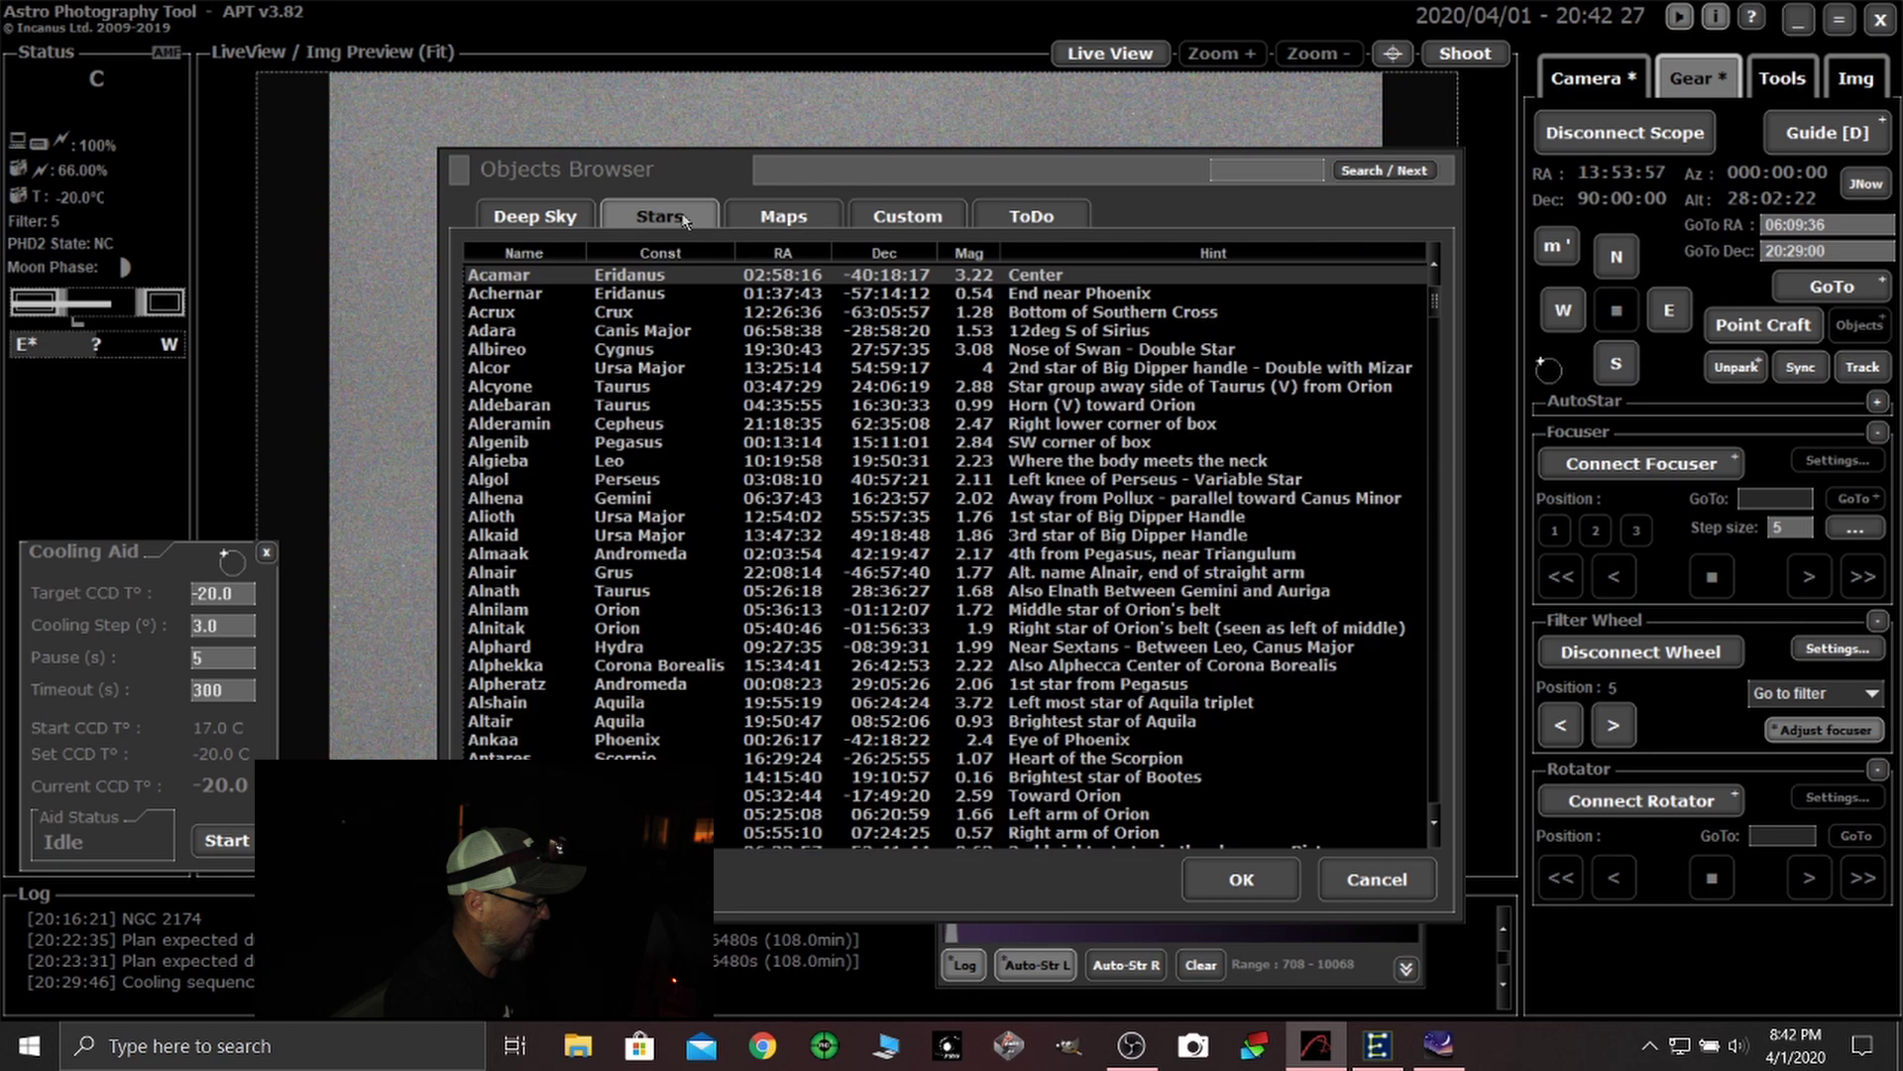
{"action": "scroll", "coordinate": [530, 697], "scroll_direction": "down", "scroll_amount": 7}
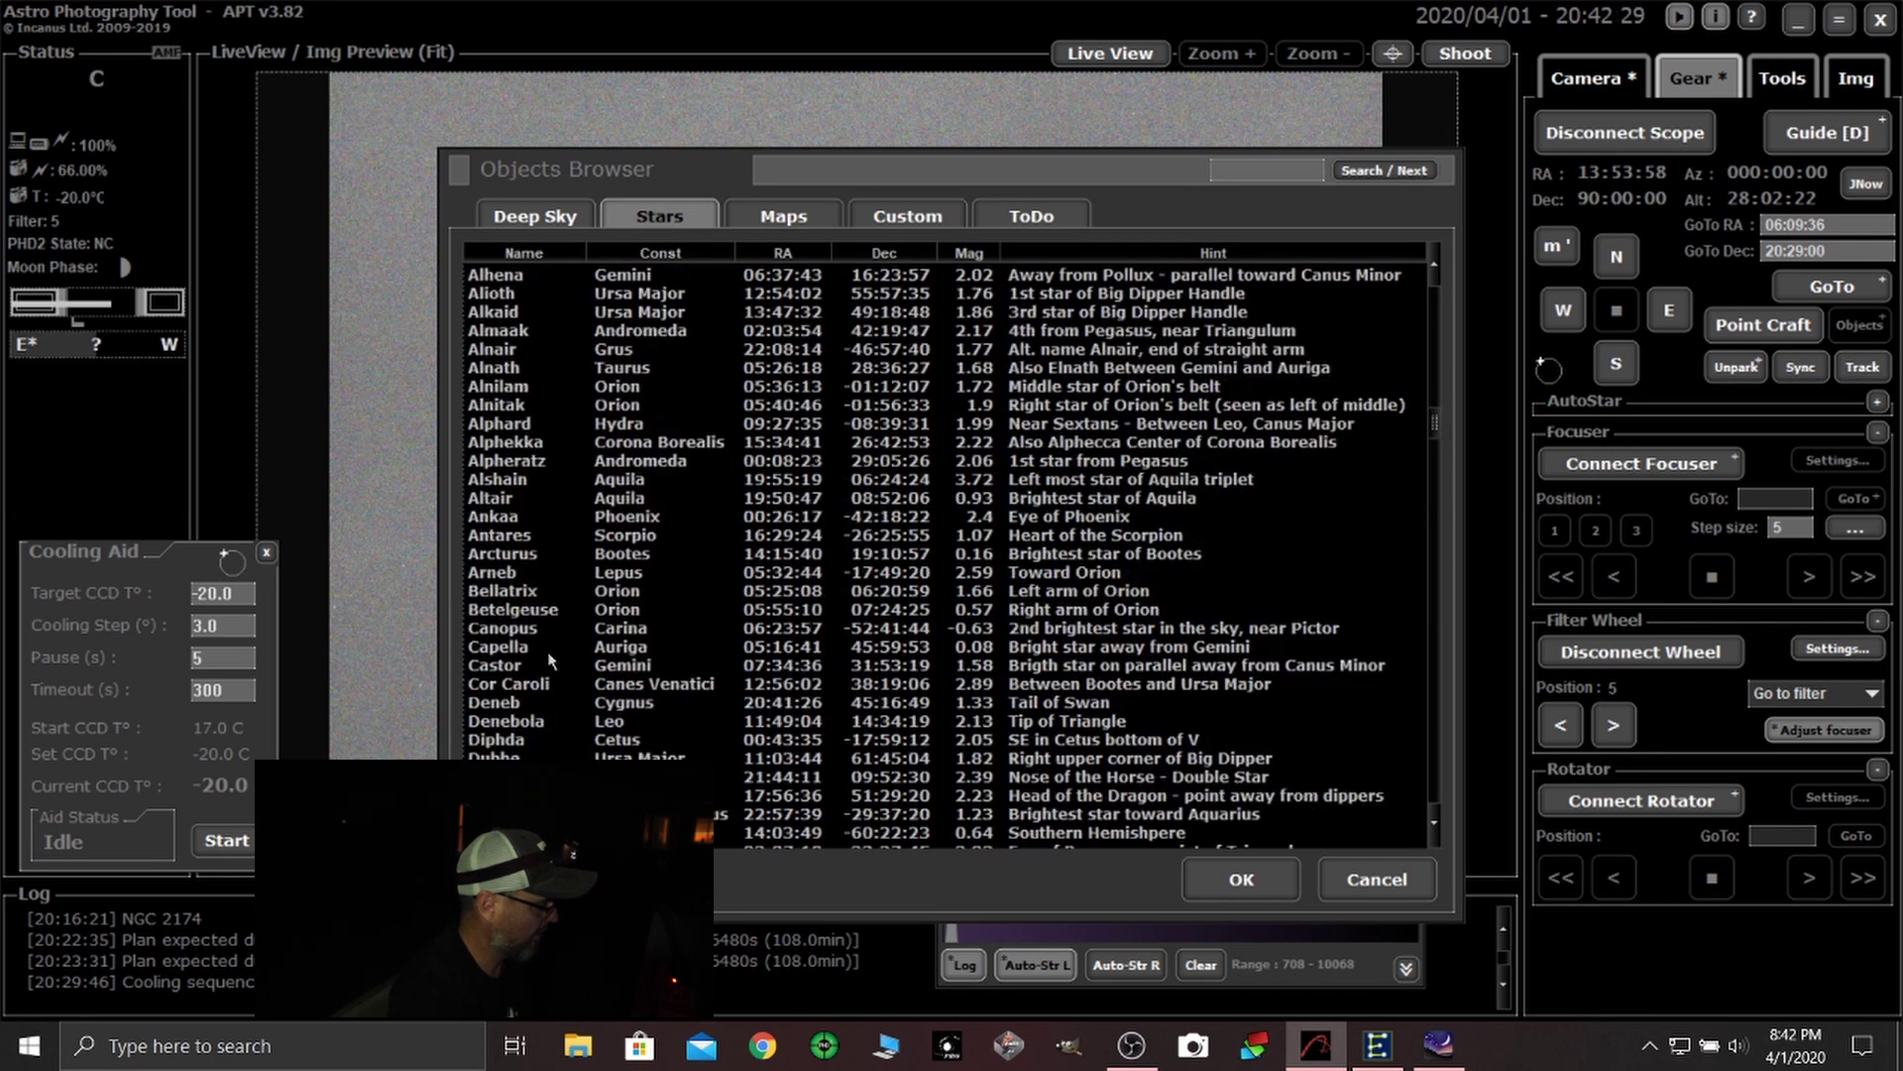
{"action": "scroll", "coordinate": [530, 697], "scroll_direction": "down", "scroll_amount": 3}
{"action": "scroll", "coordinate": [531, 696], "scroll_direction": "up", "scroll_amount": 1}
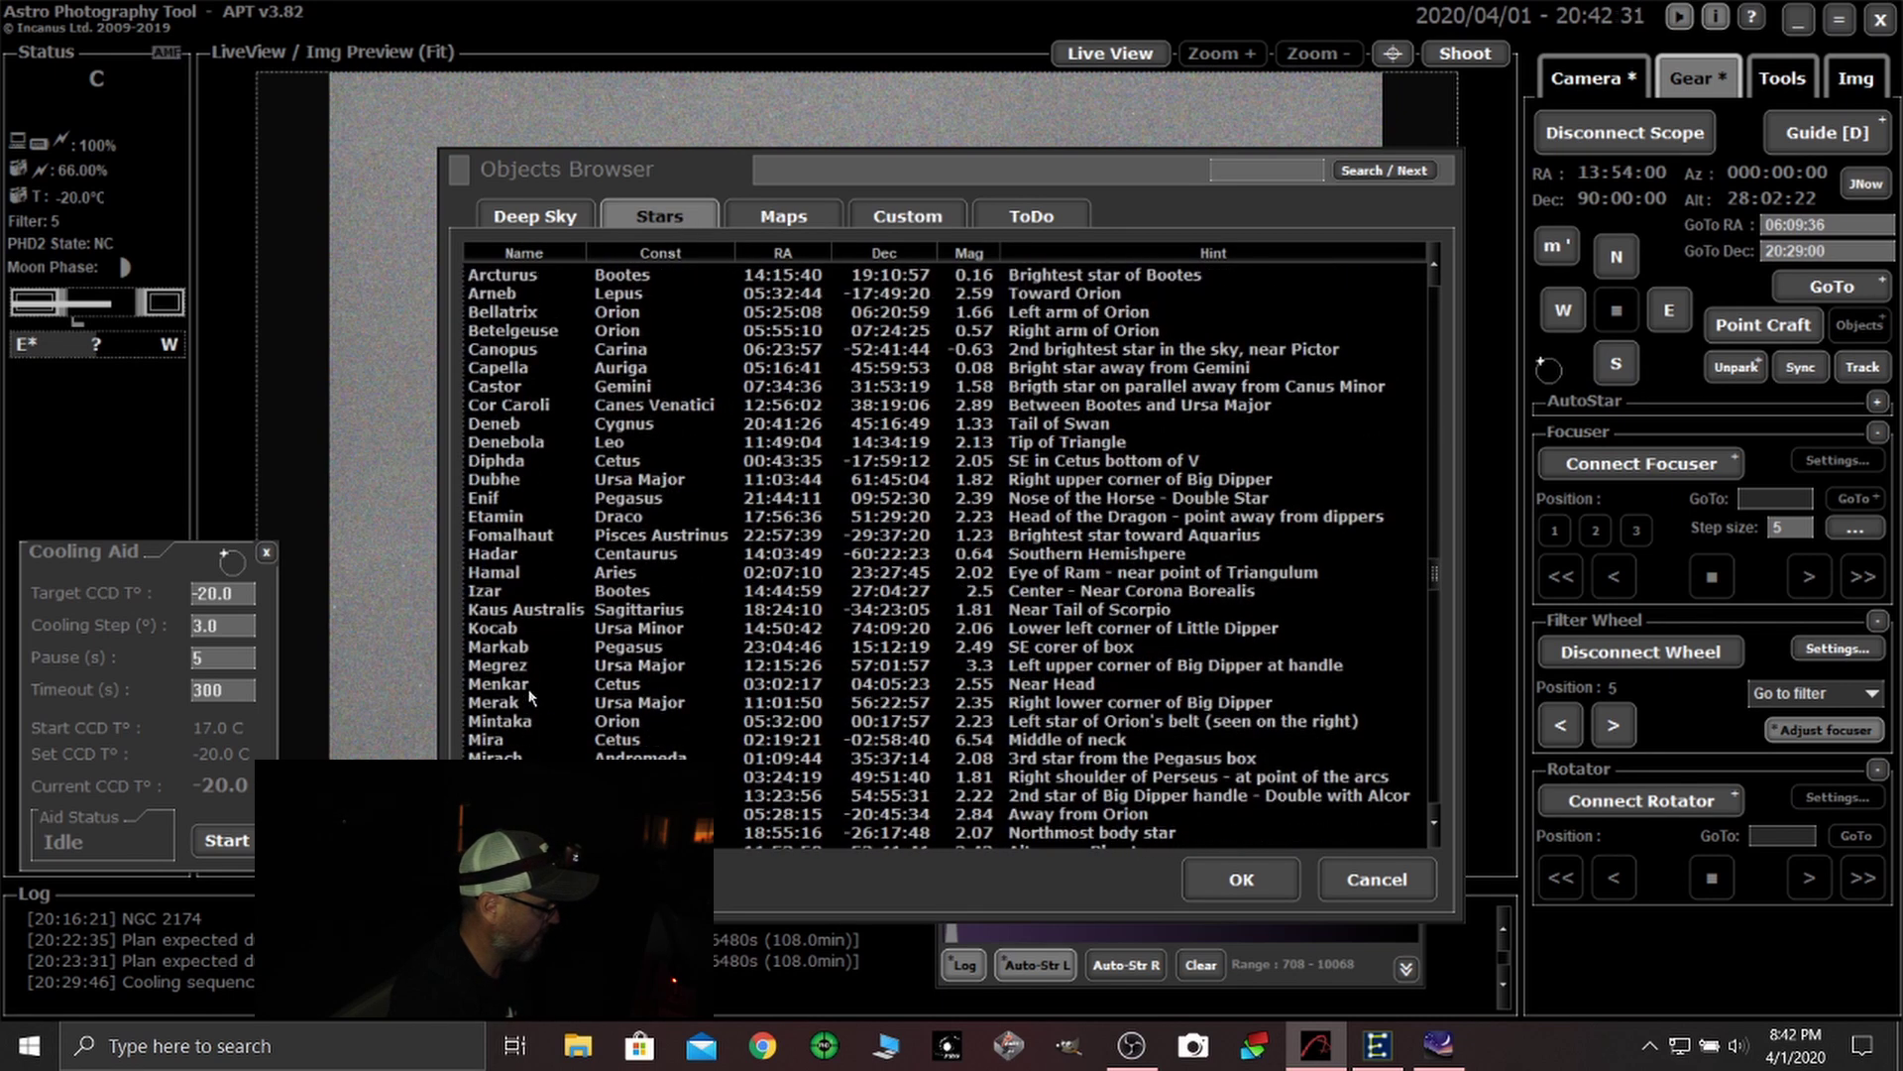
{"action": "left_click", "coordinate": [545, 339]}
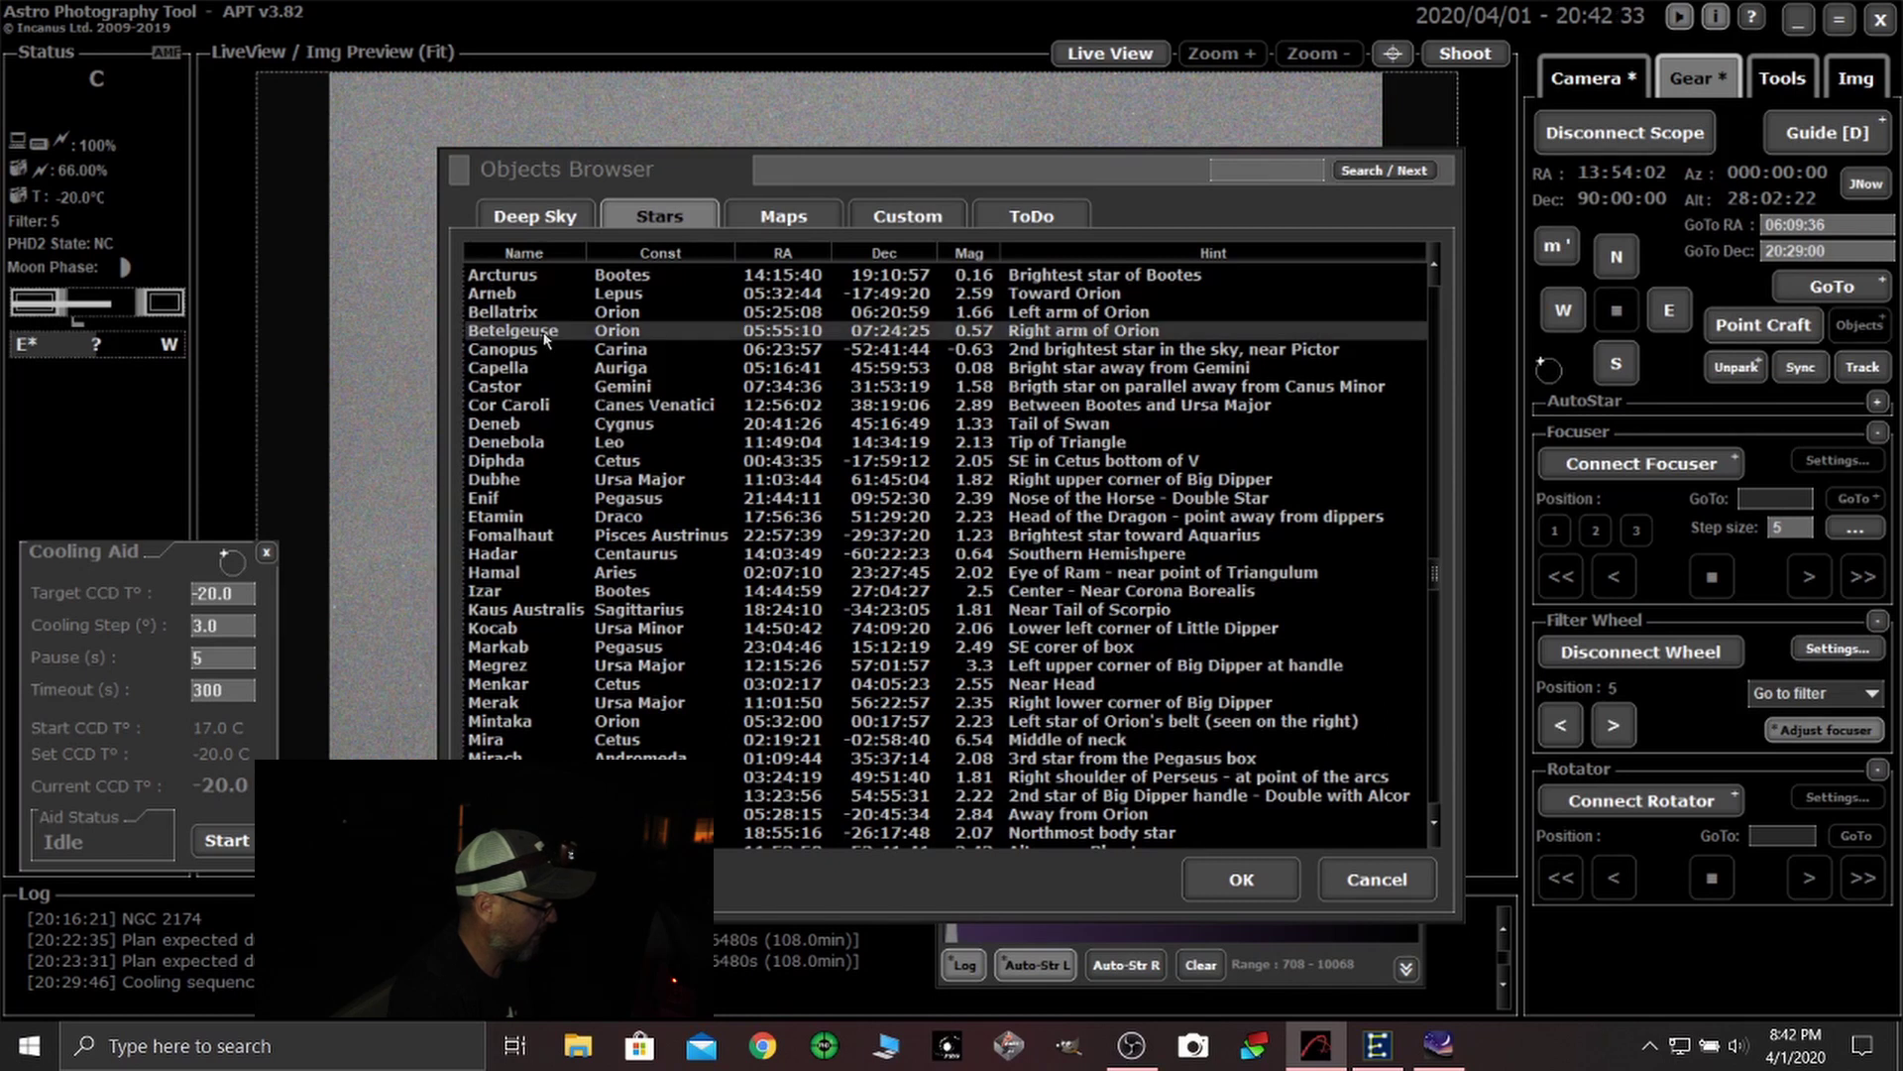
{"action": "left_click", "coordinate": [1241, 879]}
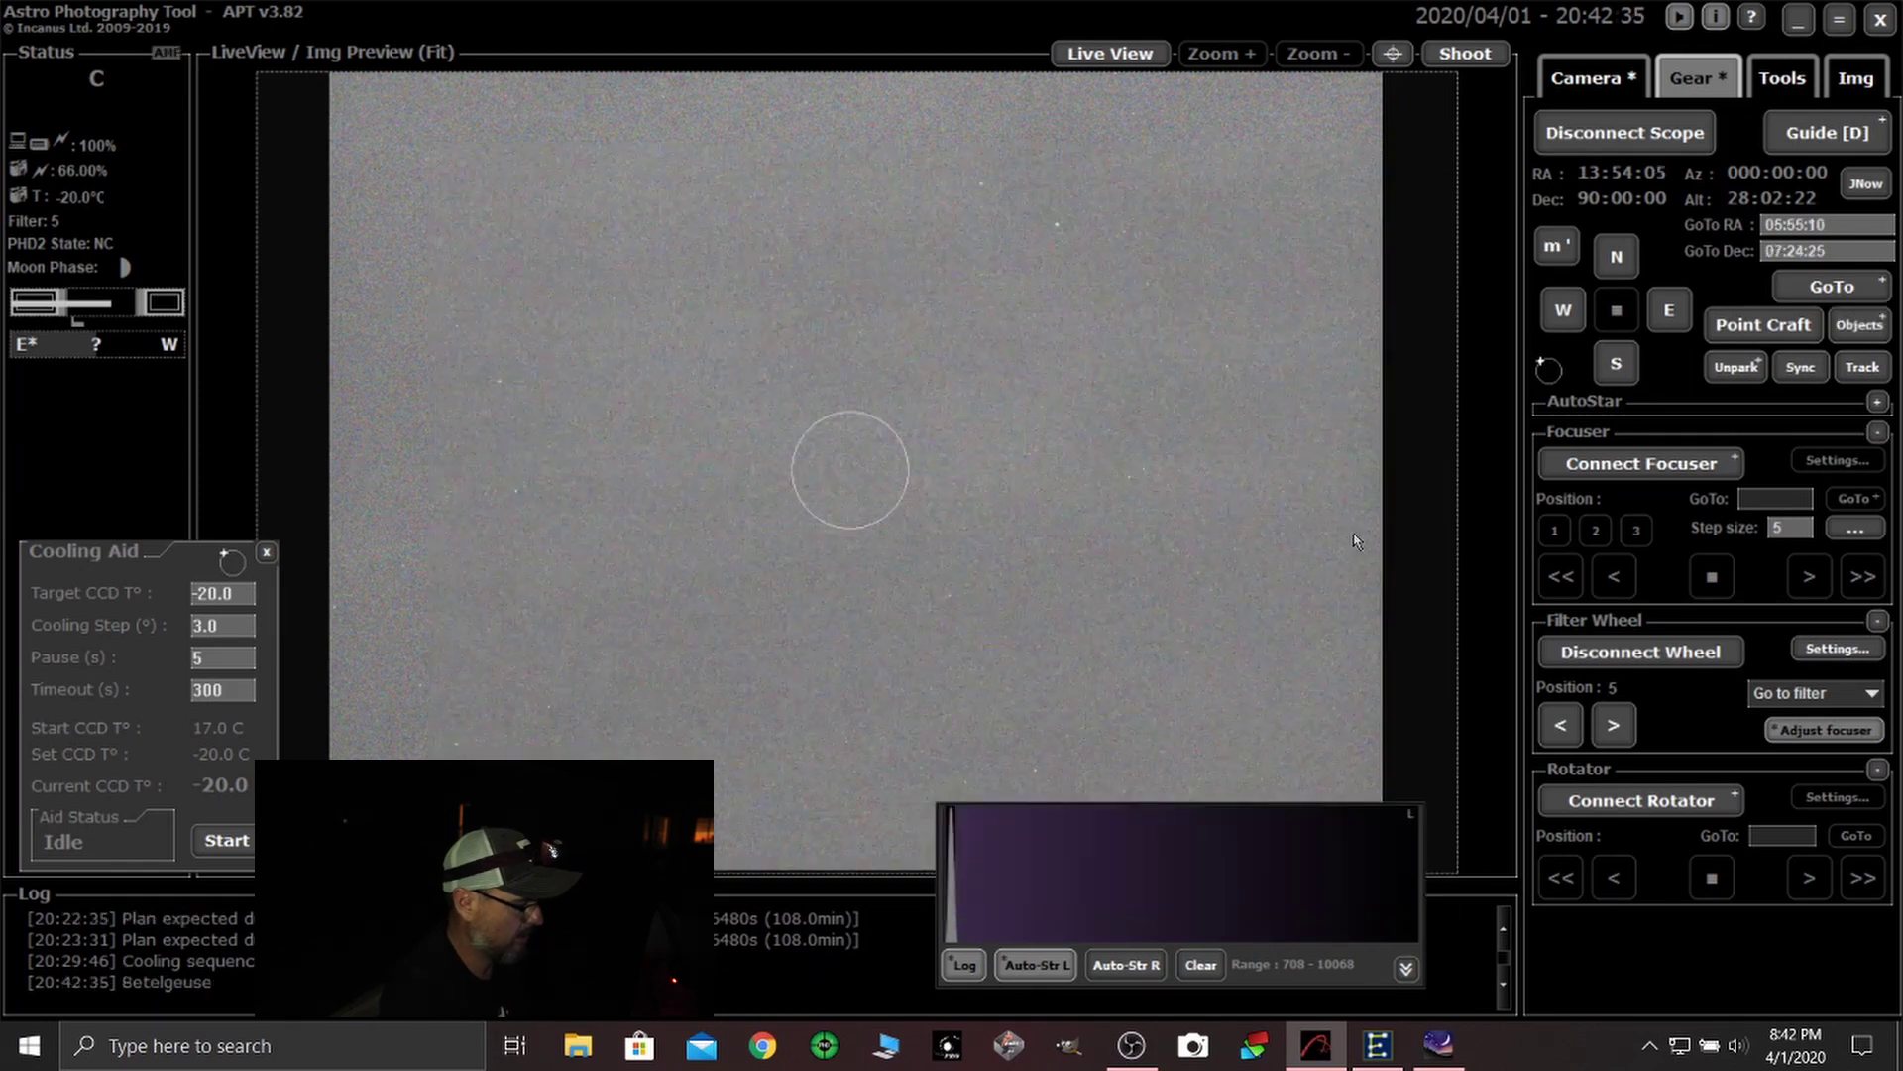
{"action": "left_click", "coordinate": [1734, 380]}
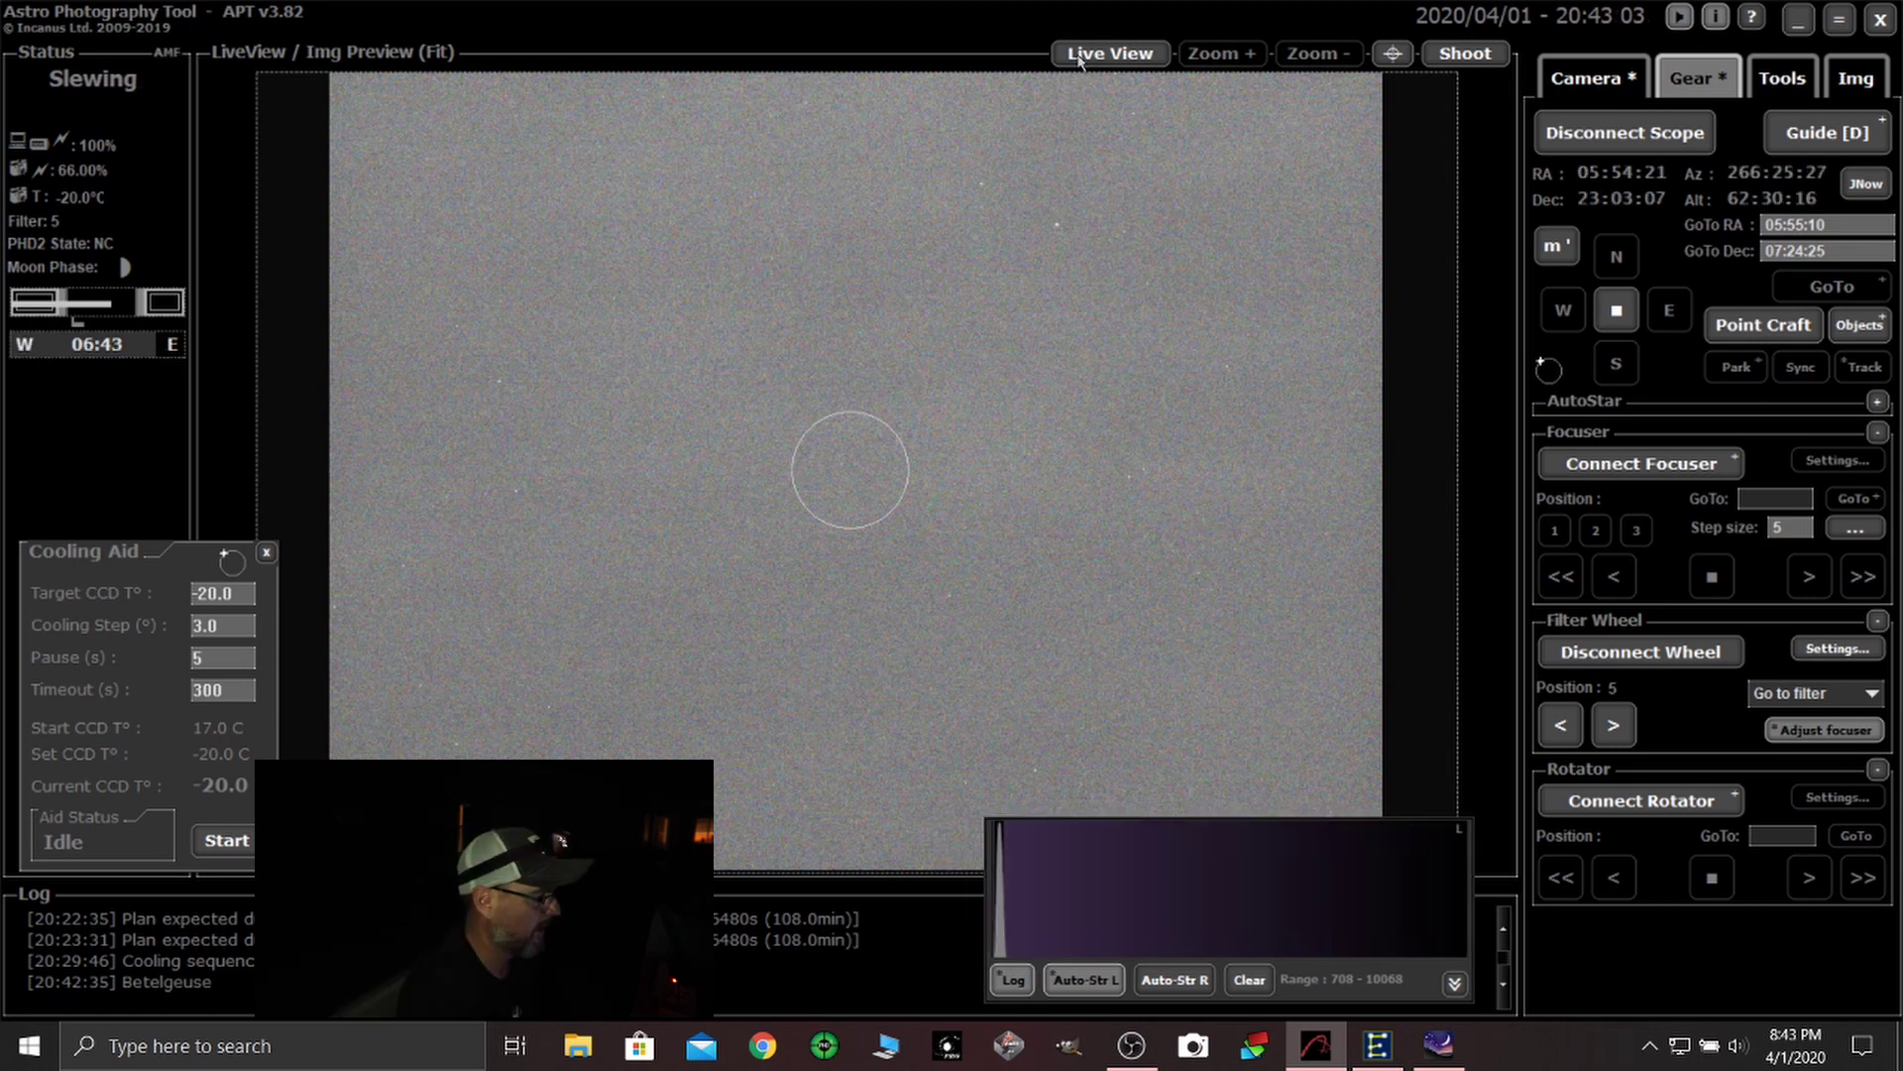
- Start Live View and set the camera to 2x2 binning with an exposure of 3
{"action": "left_click", "coordinate": [1088, 56]}
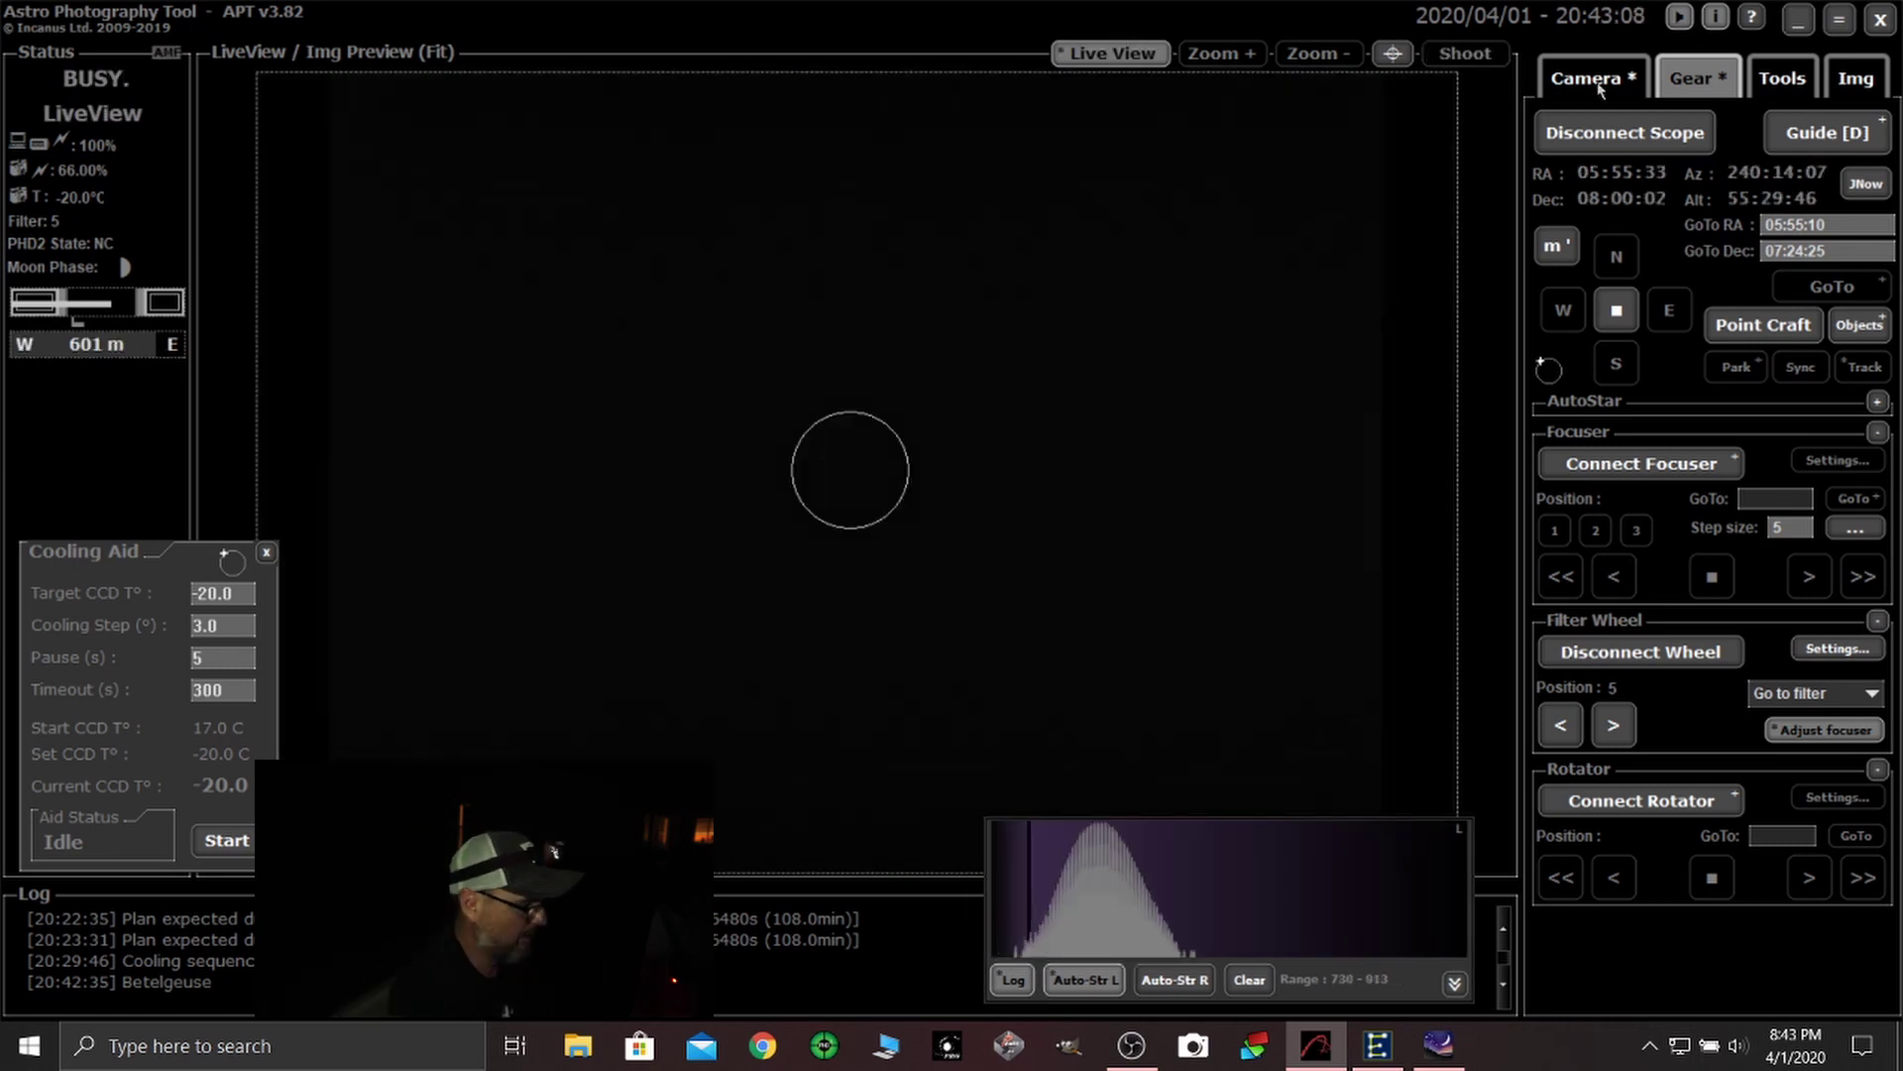
{"action": "left_click", "coordinate": [1594, 78]}
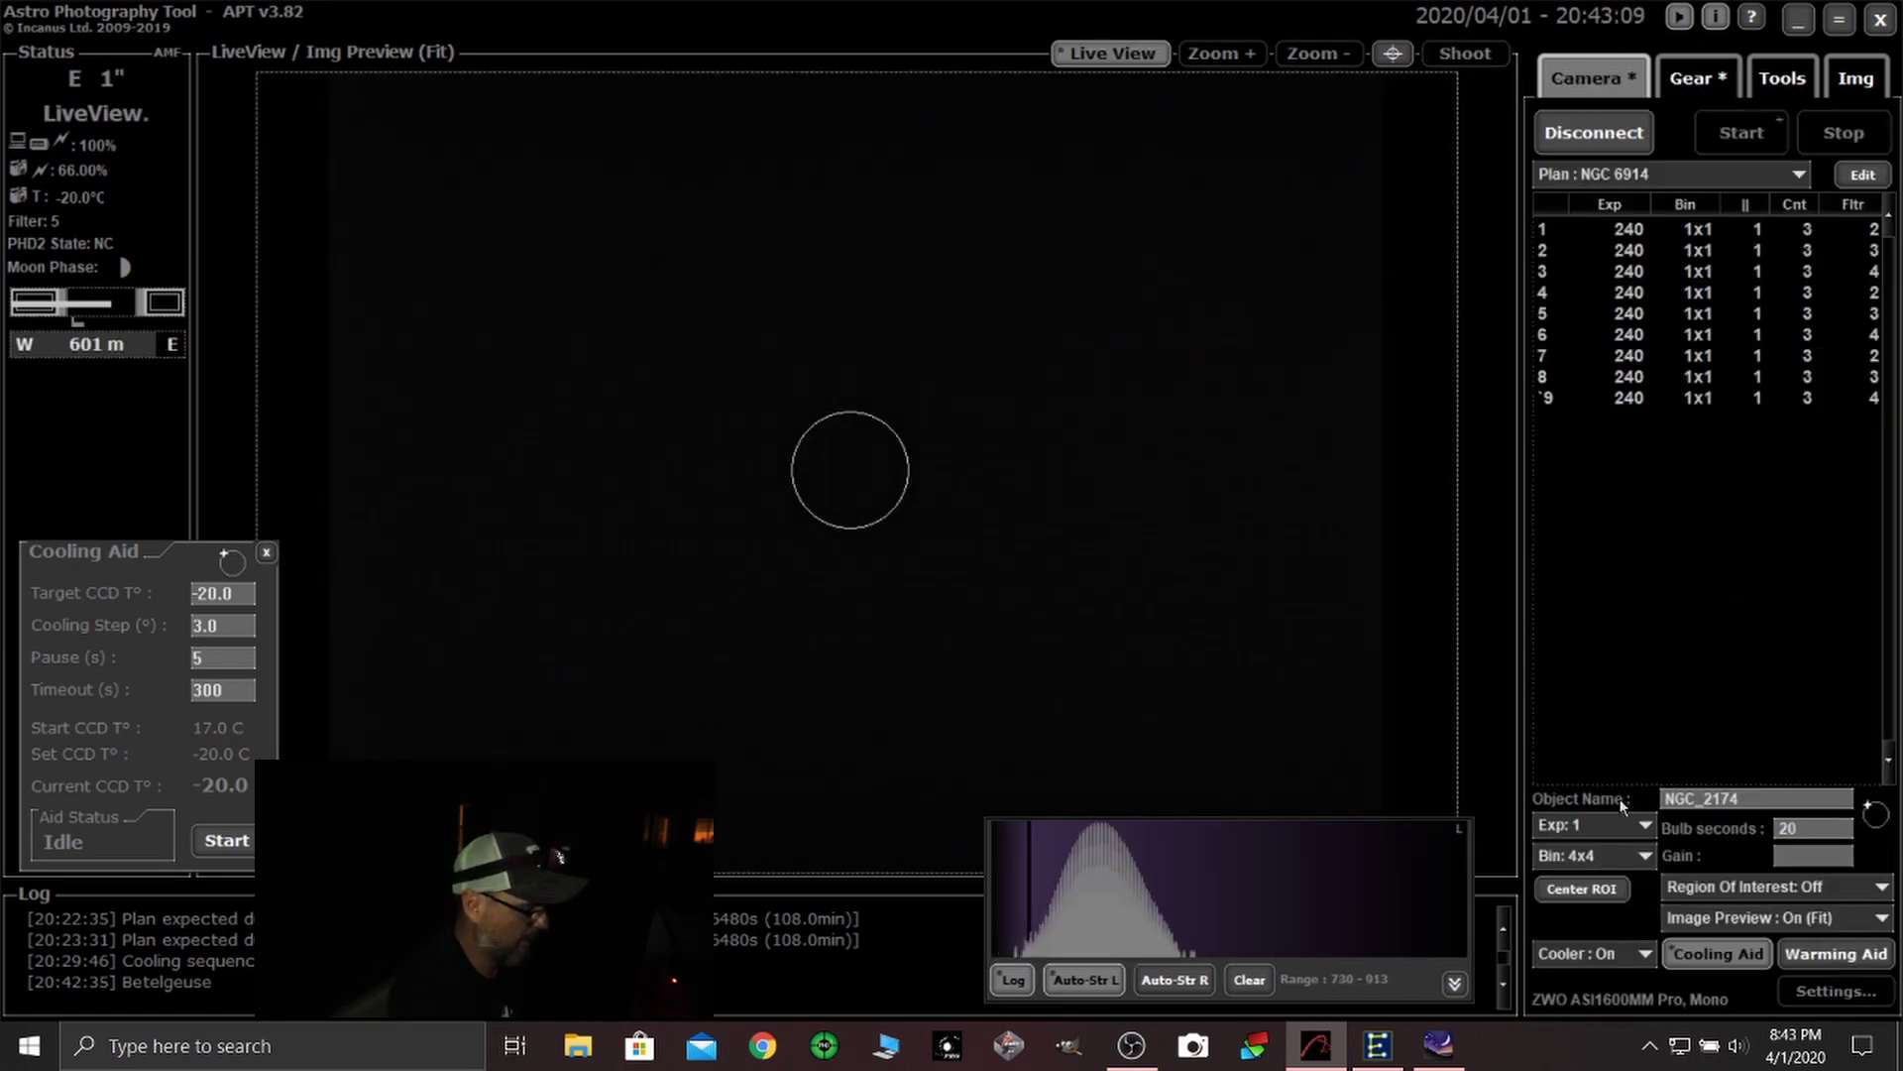
{"action": "left_click", "coordinate": [1622, 855]}
{"action": "left_click", "coordinate": [1565, 922]}
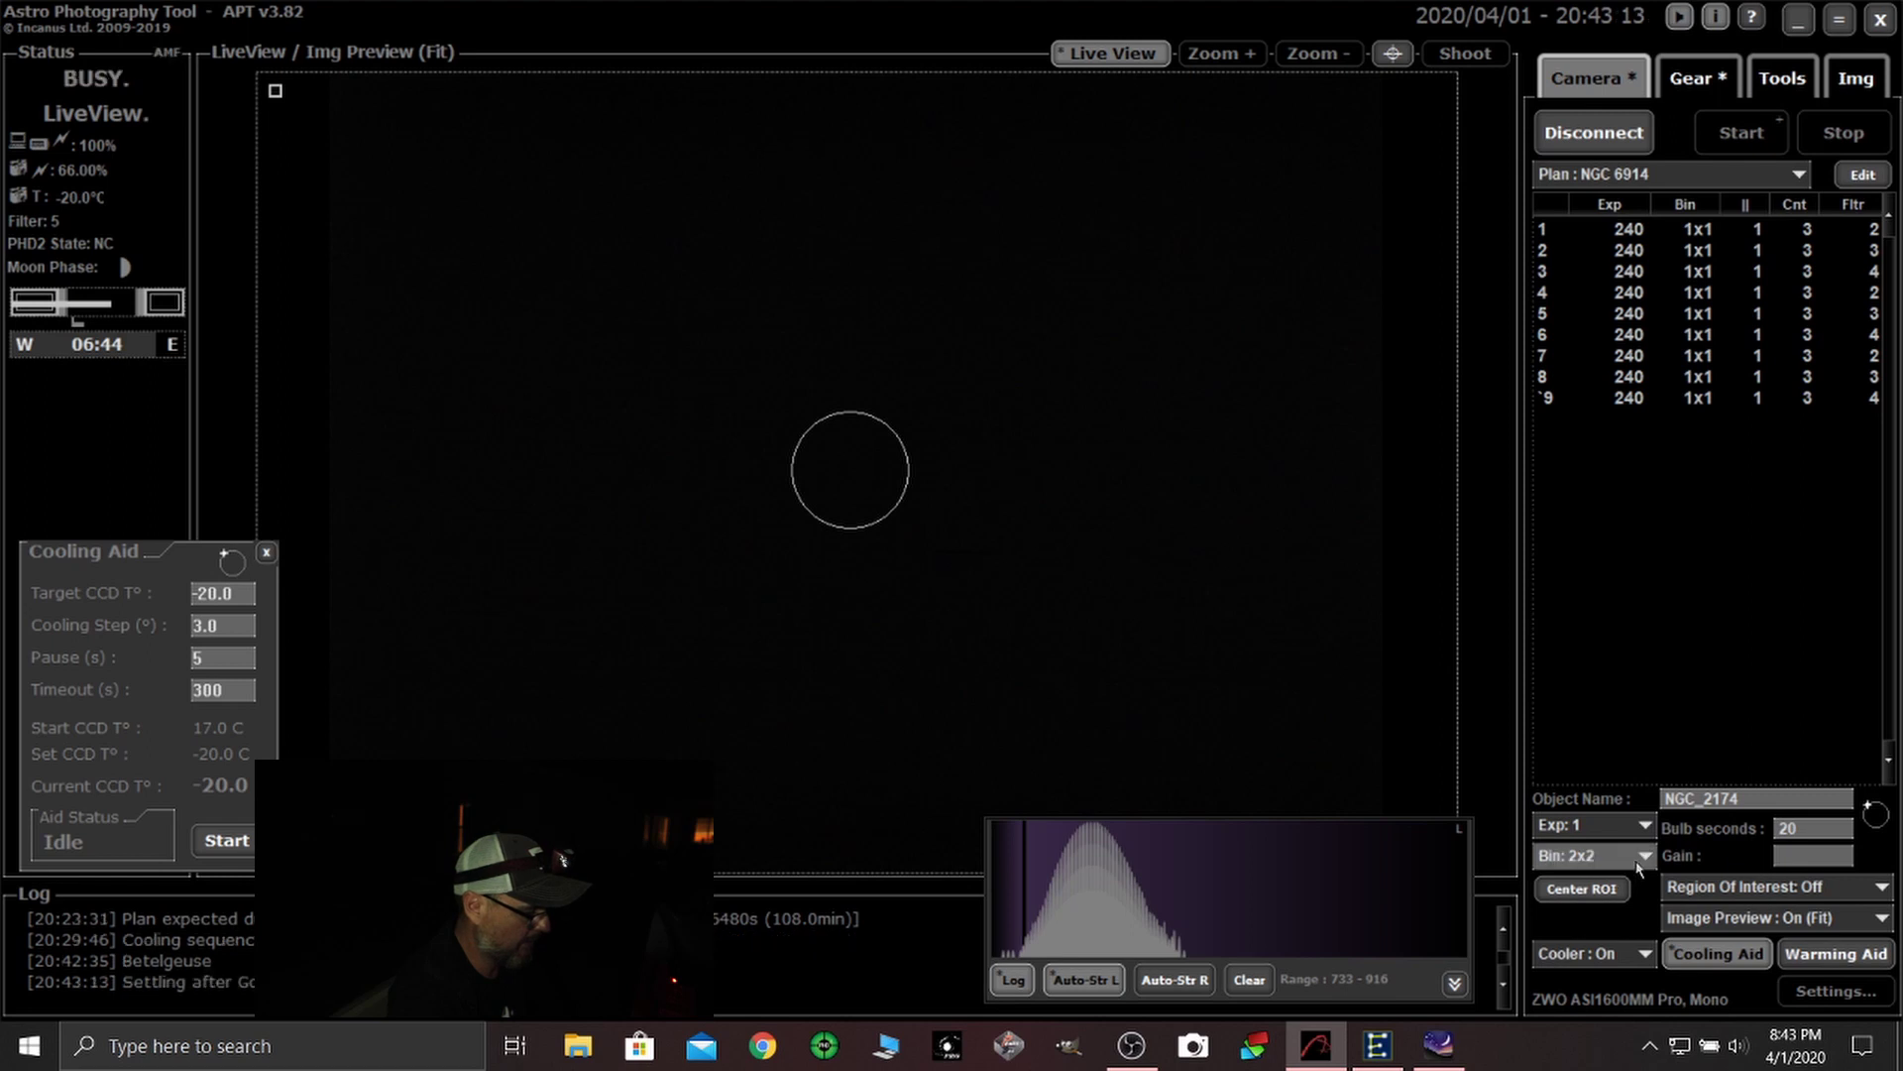
{"action": "left_click", "coordinate": [1598, 827]}
{"action": "left_click", "coordinate": [1562, 769]}
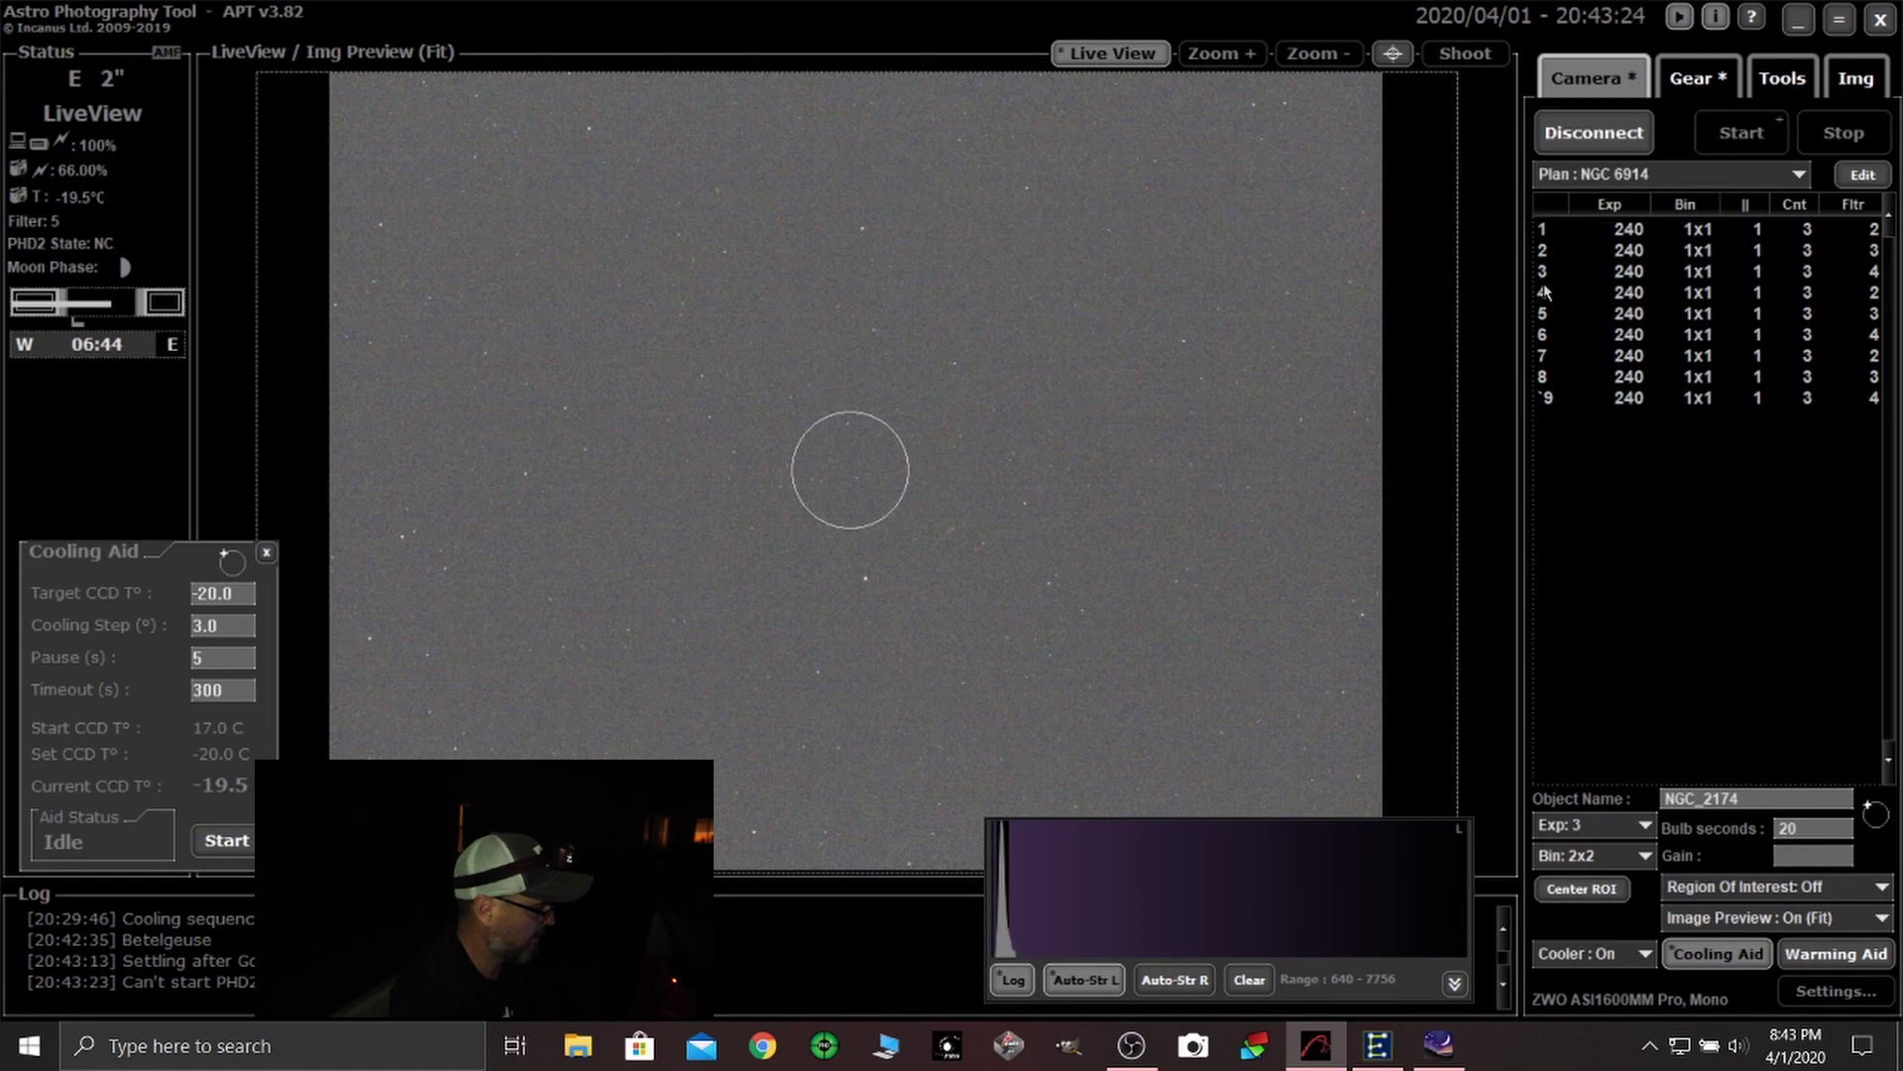
- Open Point Craft and use Betelgeuse's coordinates as the approximate position of the current image
{"action": "left_click", "coordinate": [1700, 88]}
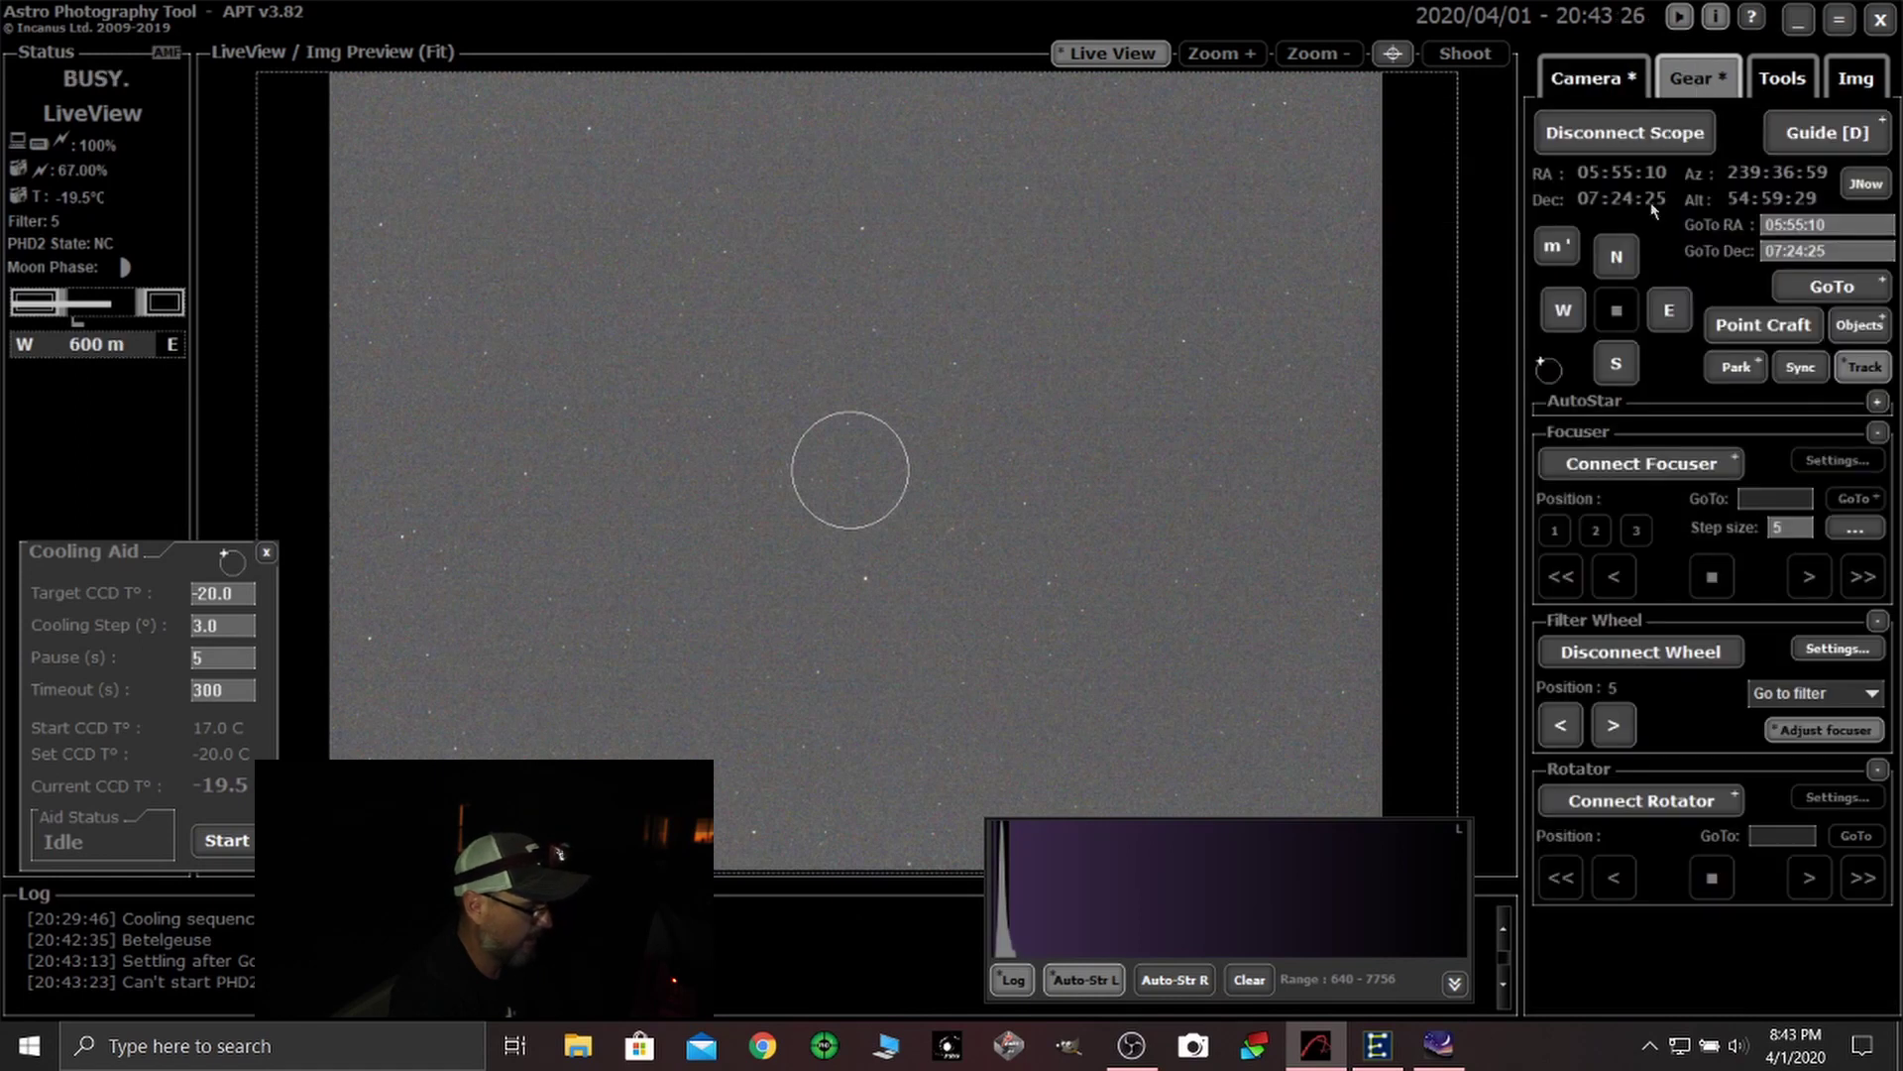
{"action": "left_click", "coordinate": [1740, 337]}
{"action": "left_click", "coordinate": [1383, 377]}
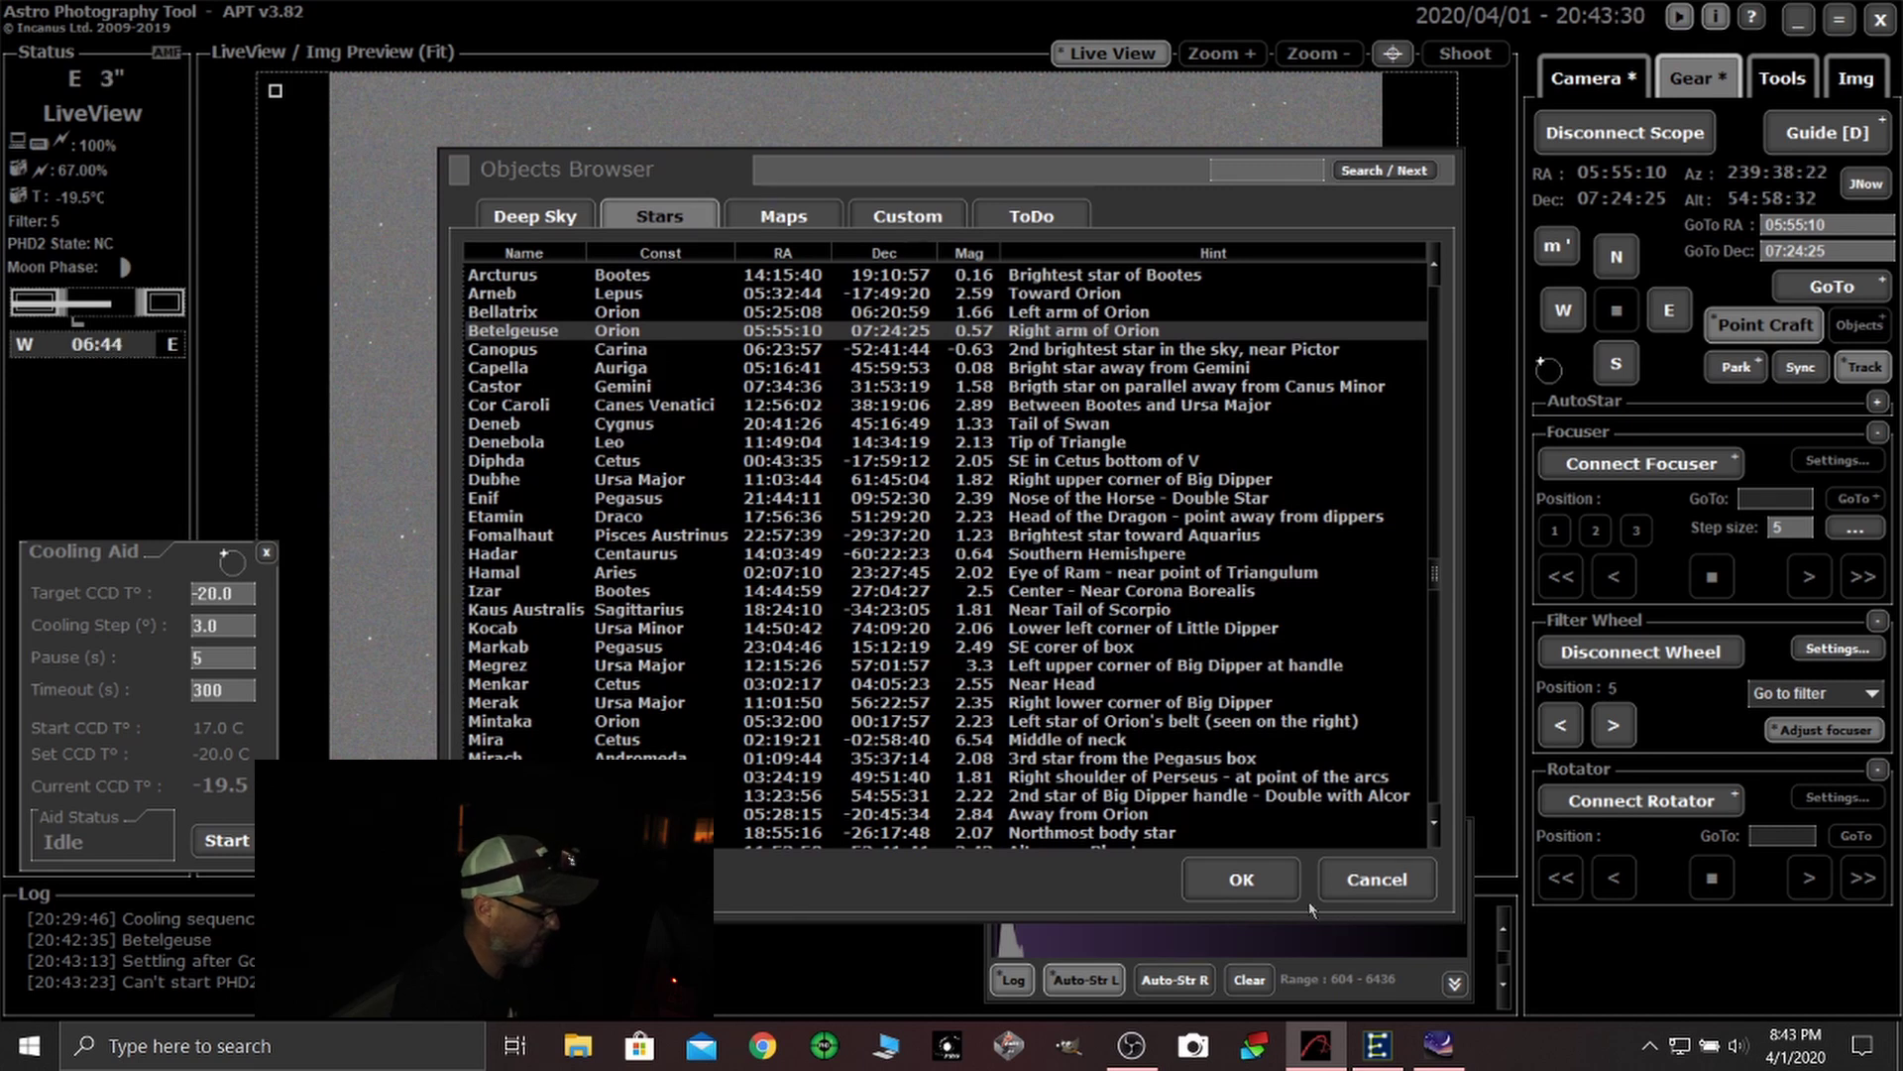
{"action": "left_click", "coordinate": [1267, 885]}
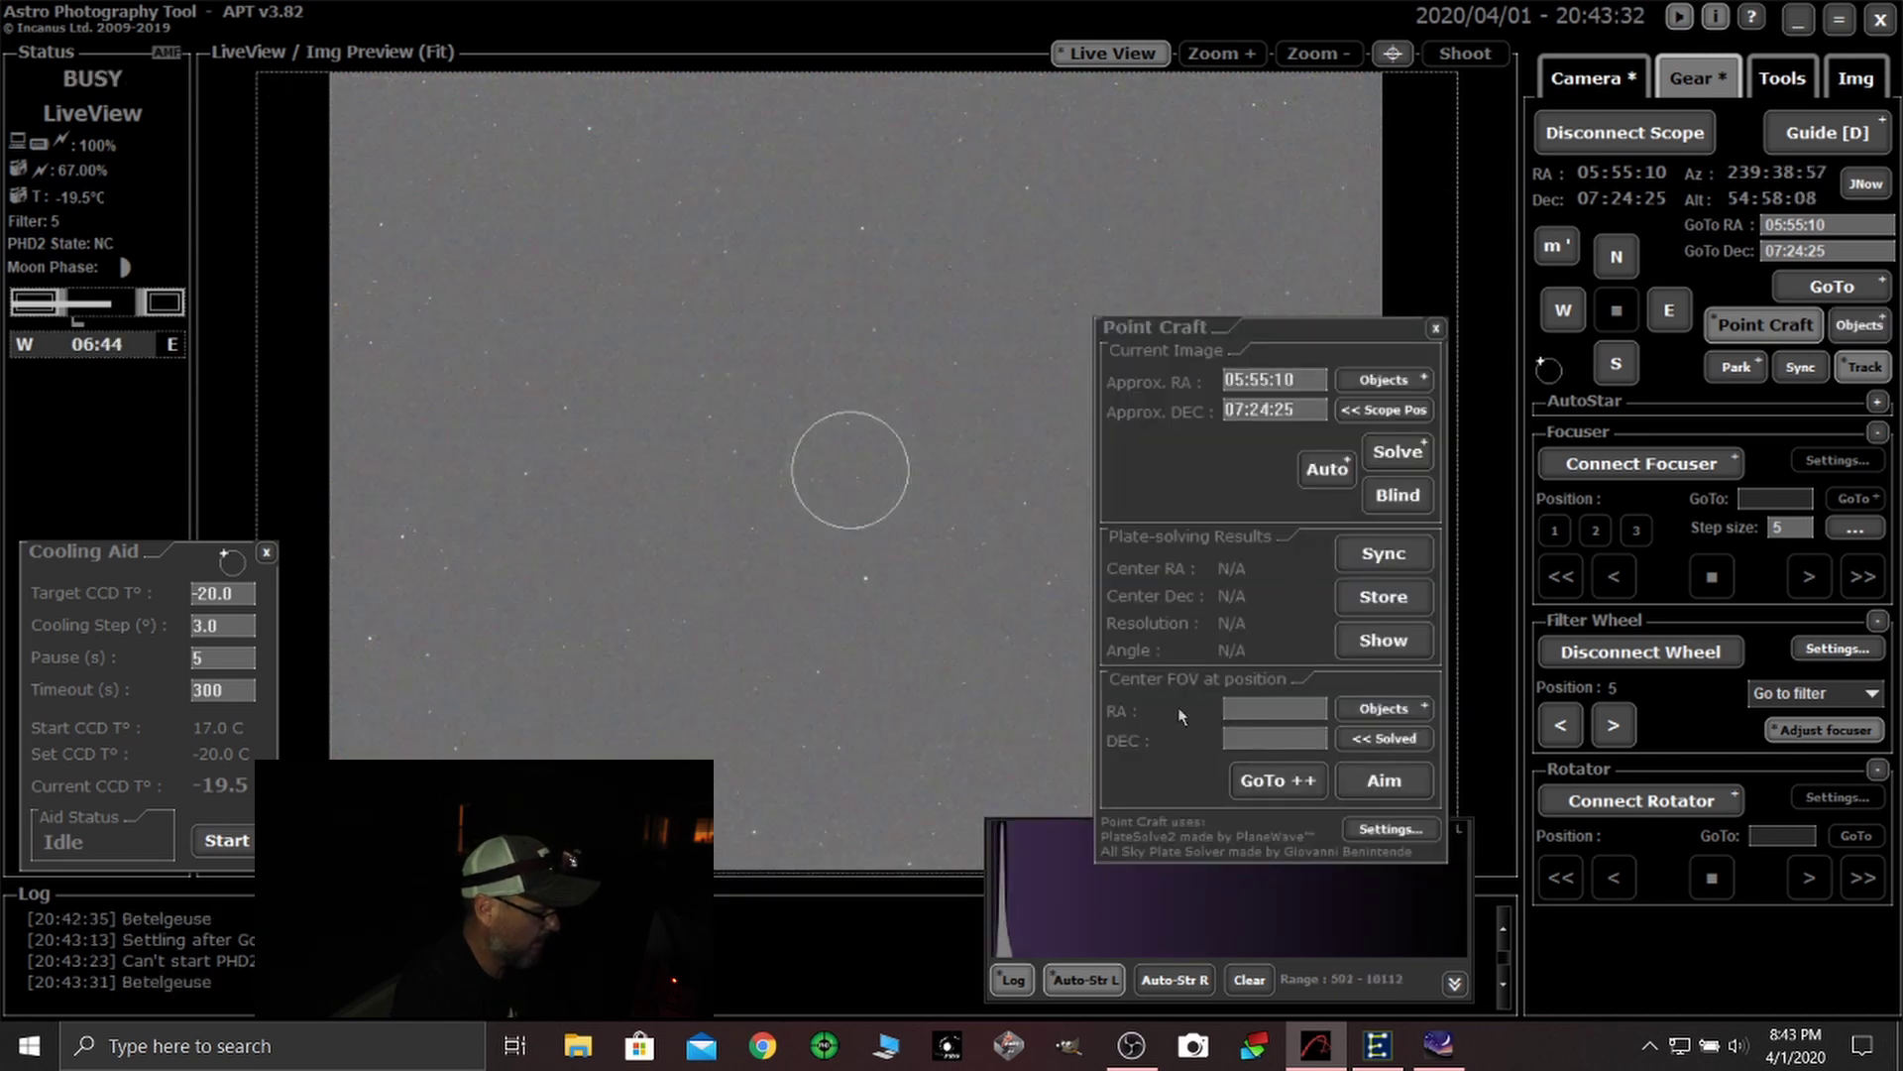
- Set Betelgeuse as the position for centering the field of view and run GoTo++
{"action": "left_click", "coordinate": [1383, 708]}
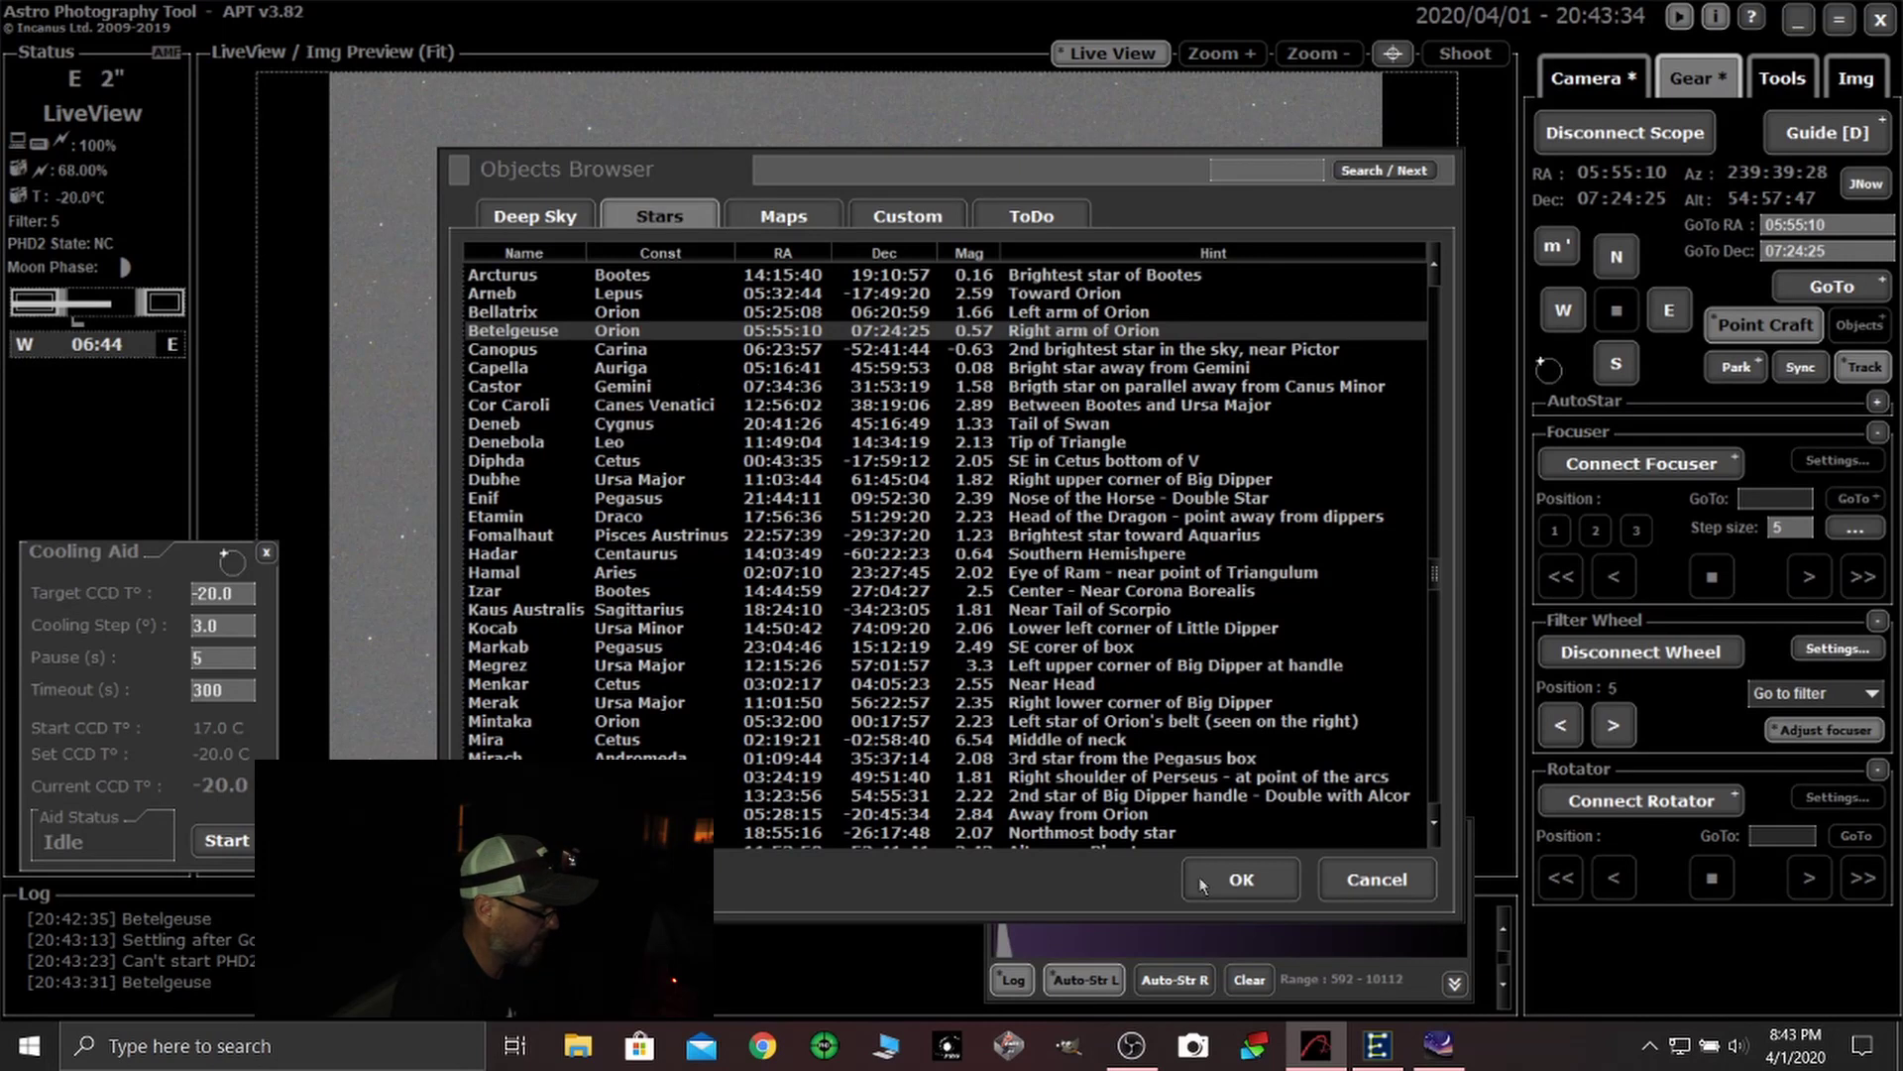
{"action": "left_click", "coordinate": [1229, 884]}
{"action": "left_click", "coordinate": [1272, 790]}
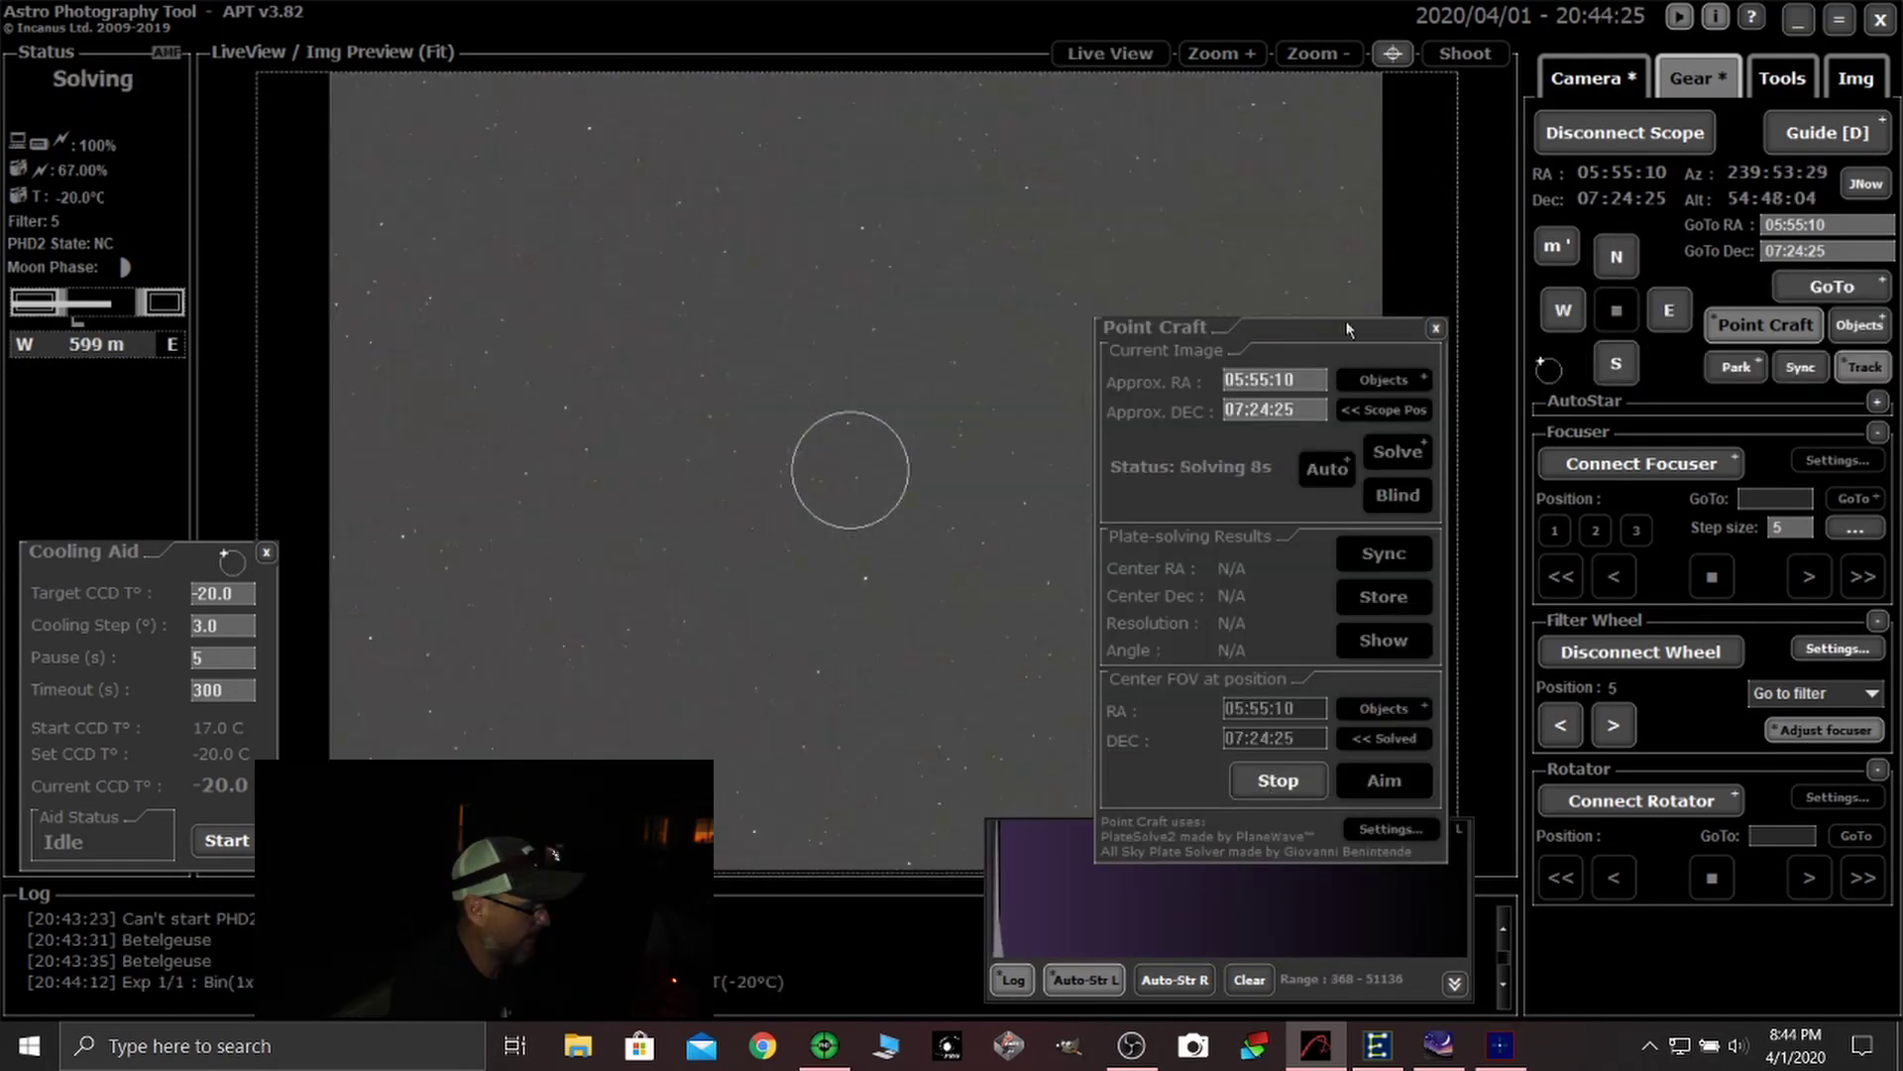
- Close Point Craft once Betelgeuse is centered and sync the mount on the star's position
{"action": "left_click_drag", "start_coordinate": [1340, 338], "coordinate": [1460, 395]}
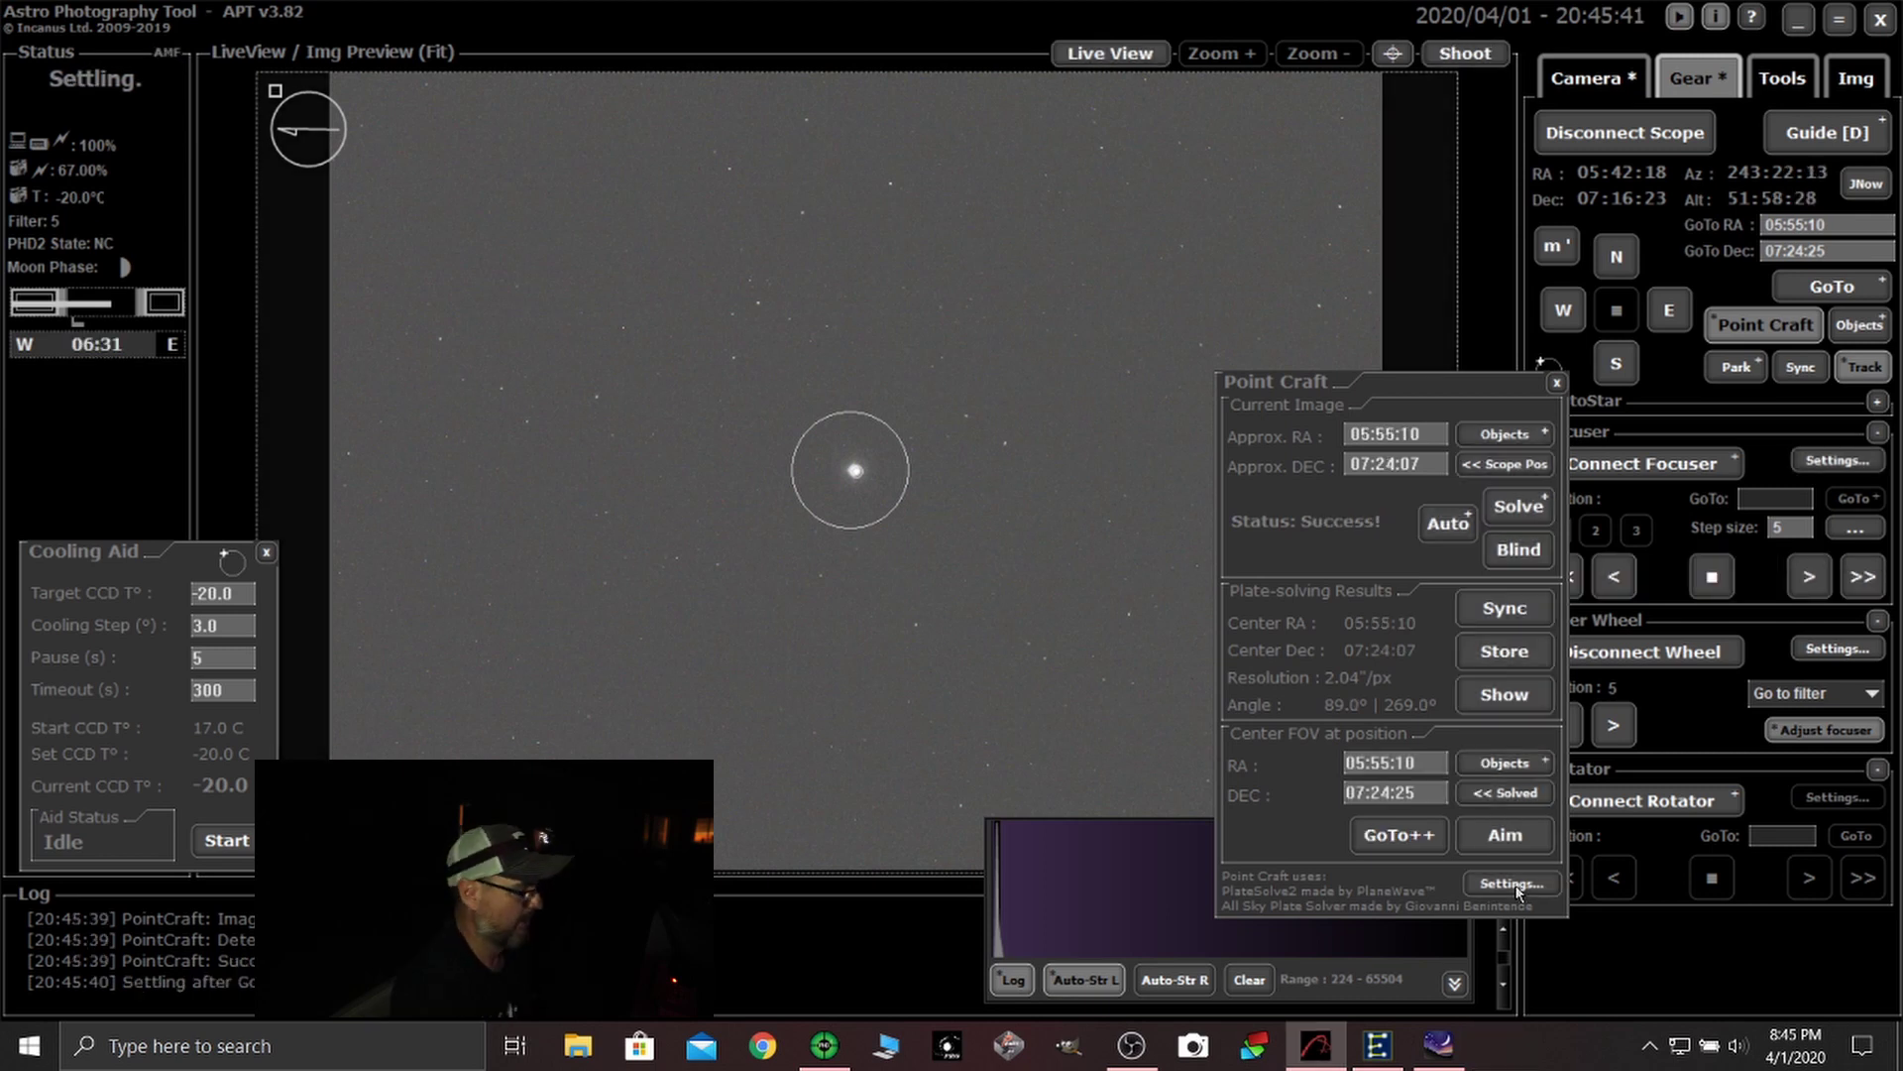
{"action": "left_click", "coordinate": [1557, 382]}
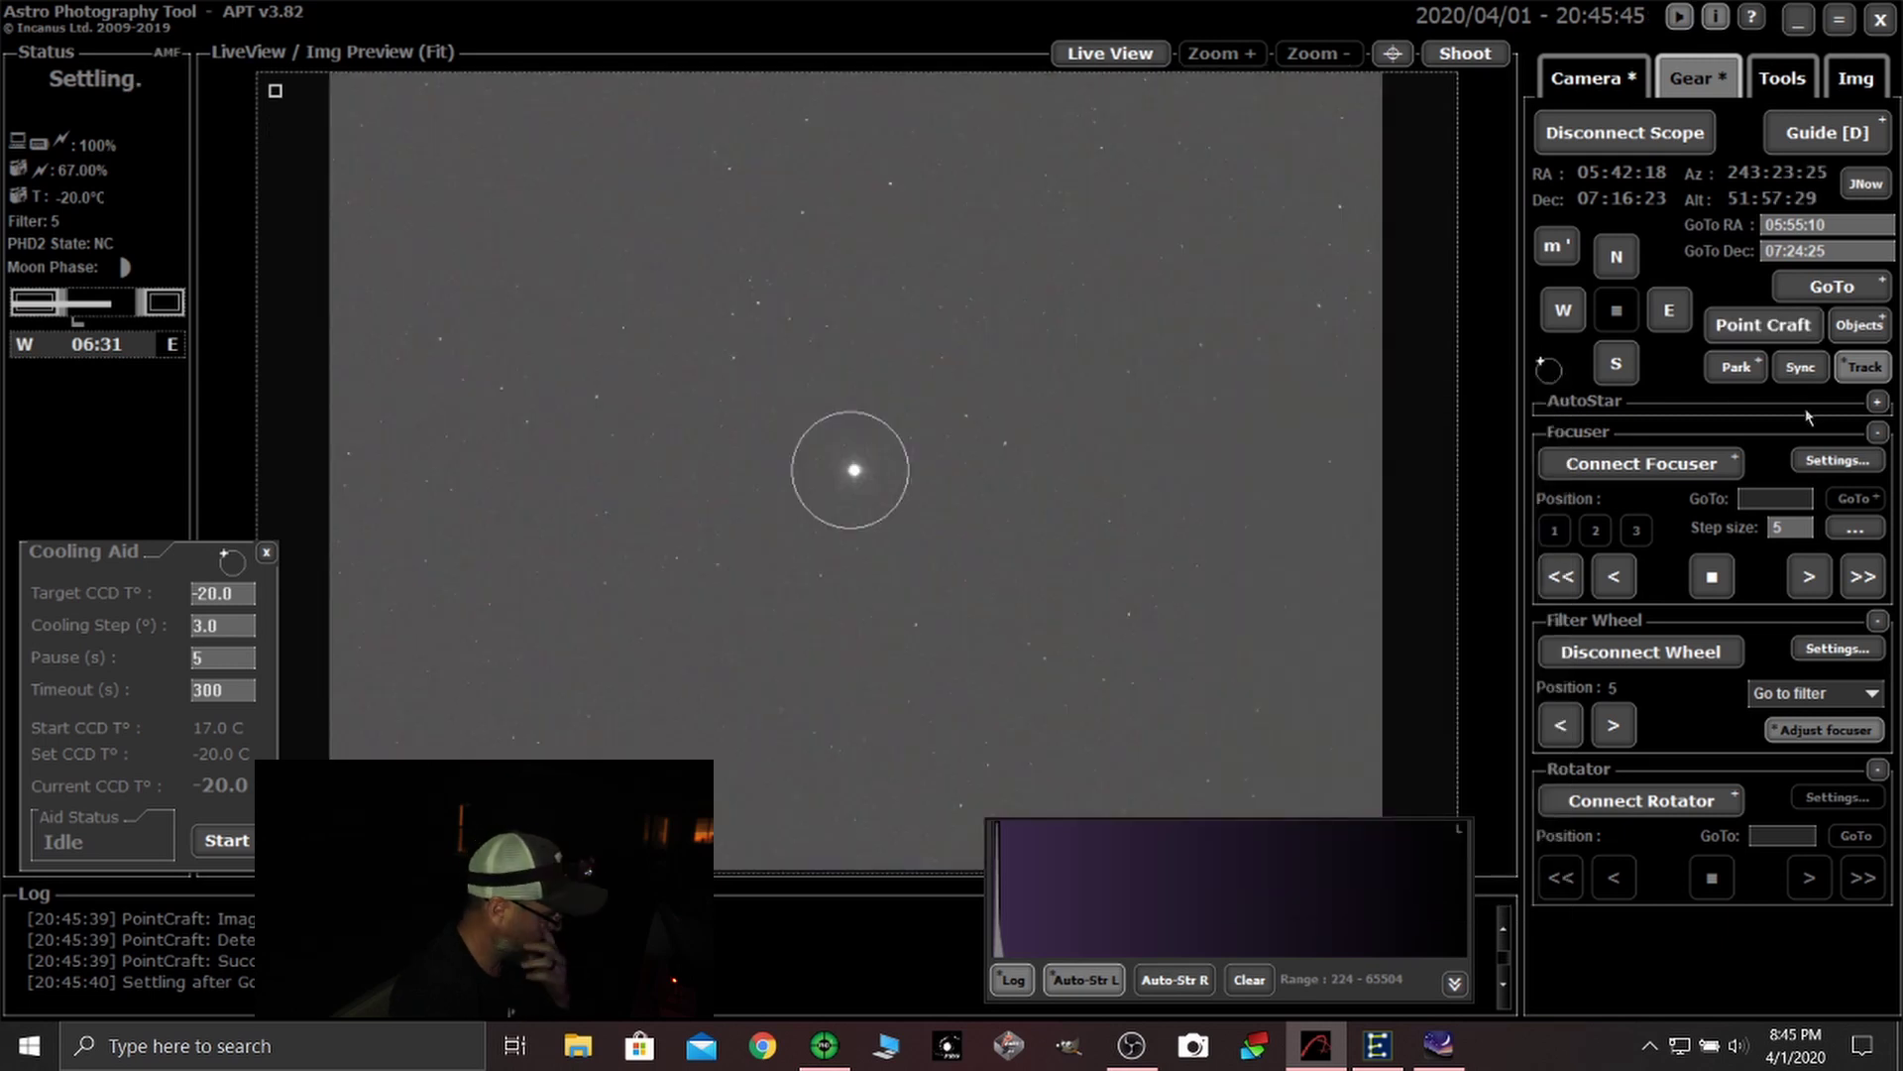
{"action": "left_click", "coordinate": [1800, 366]}
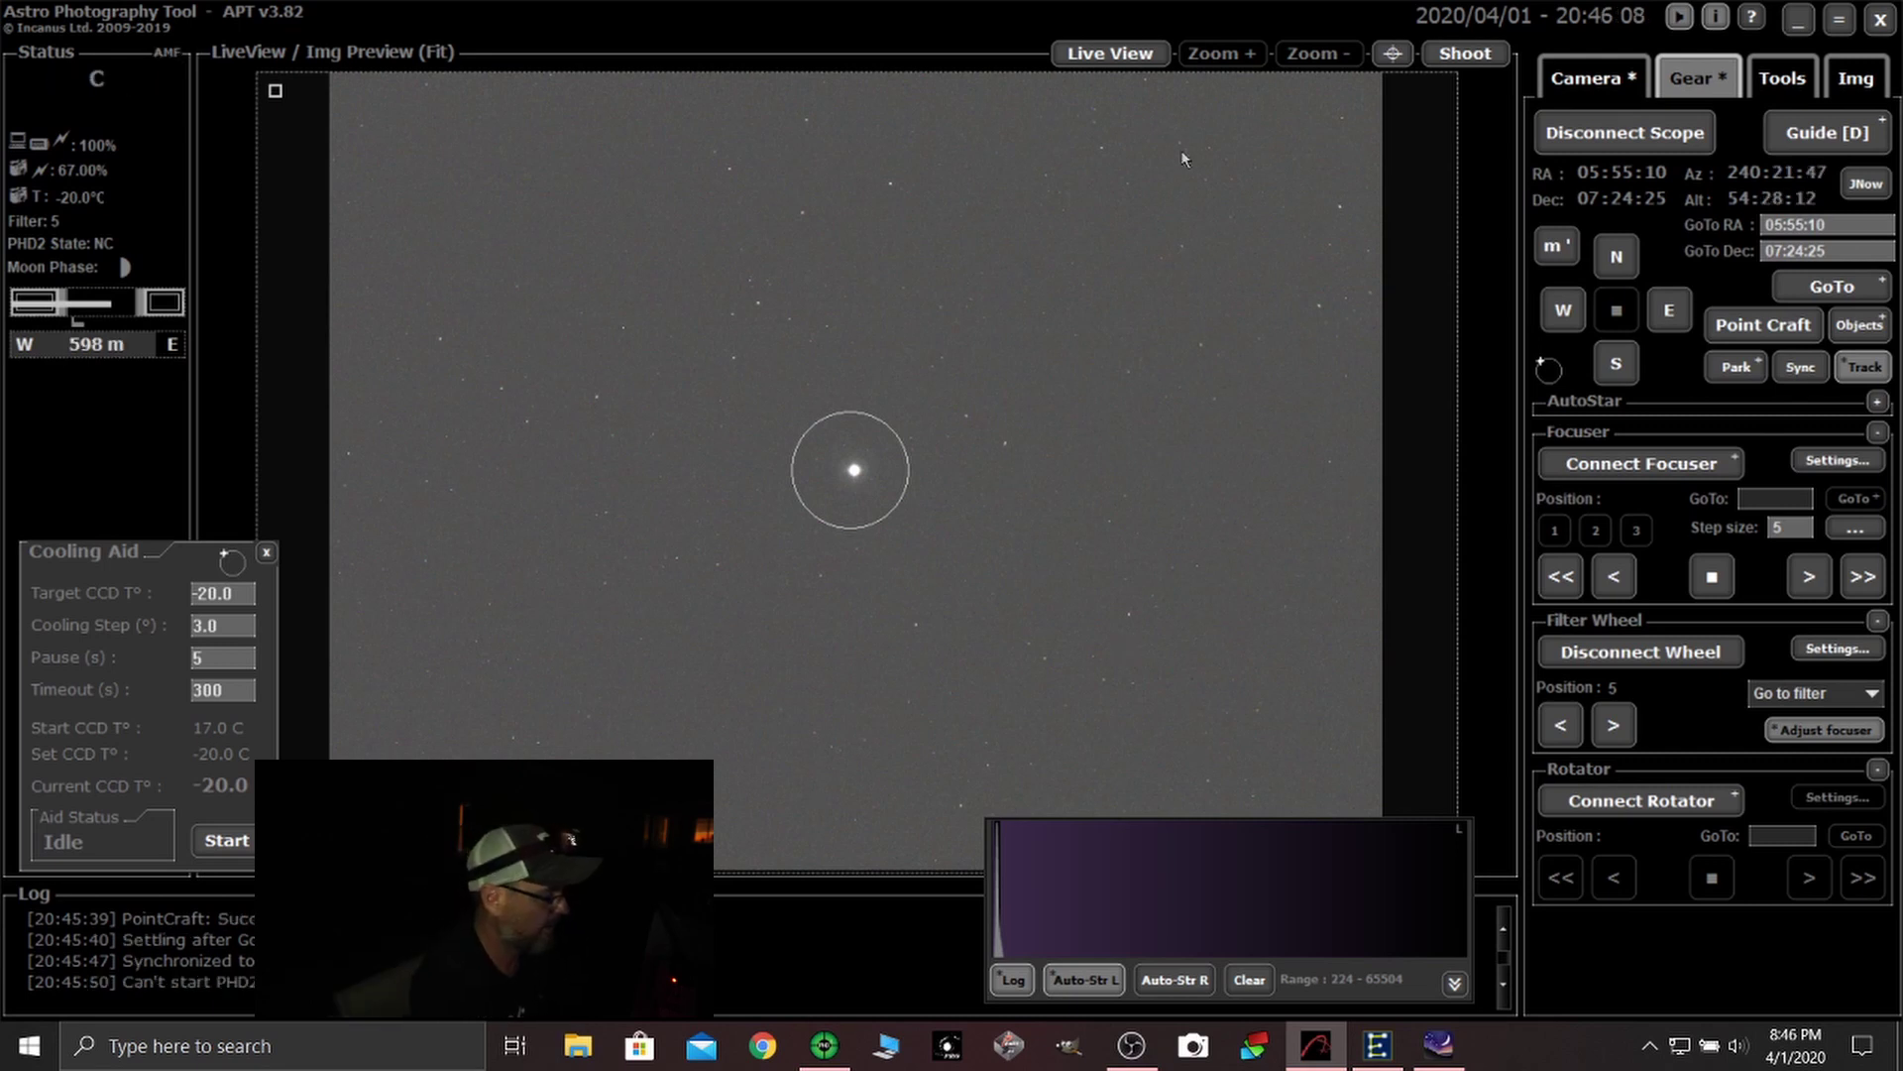
- Start Live View and switch the filter wheel to filter 6
{"action": "left_click", "coordinate": [1111, 53]}
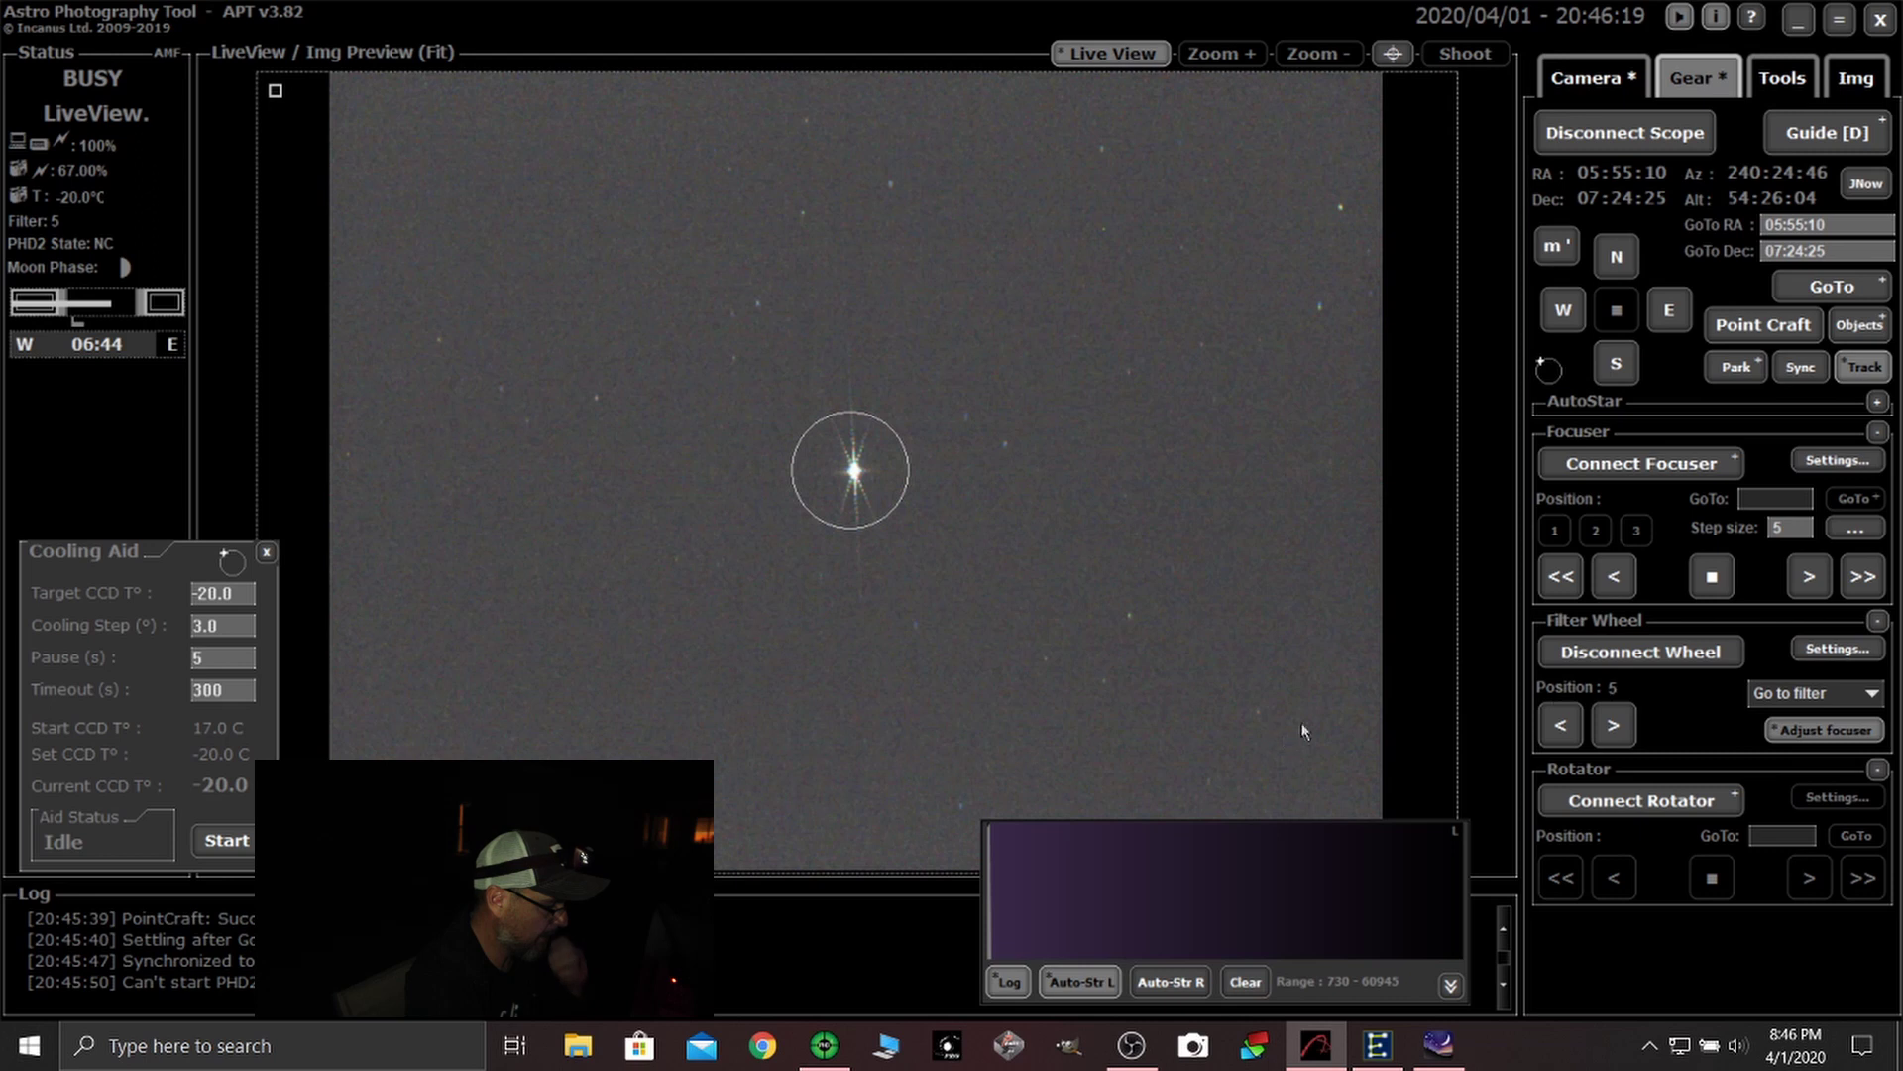
{"action": "left_click", "coordinate": [1884, 695]}
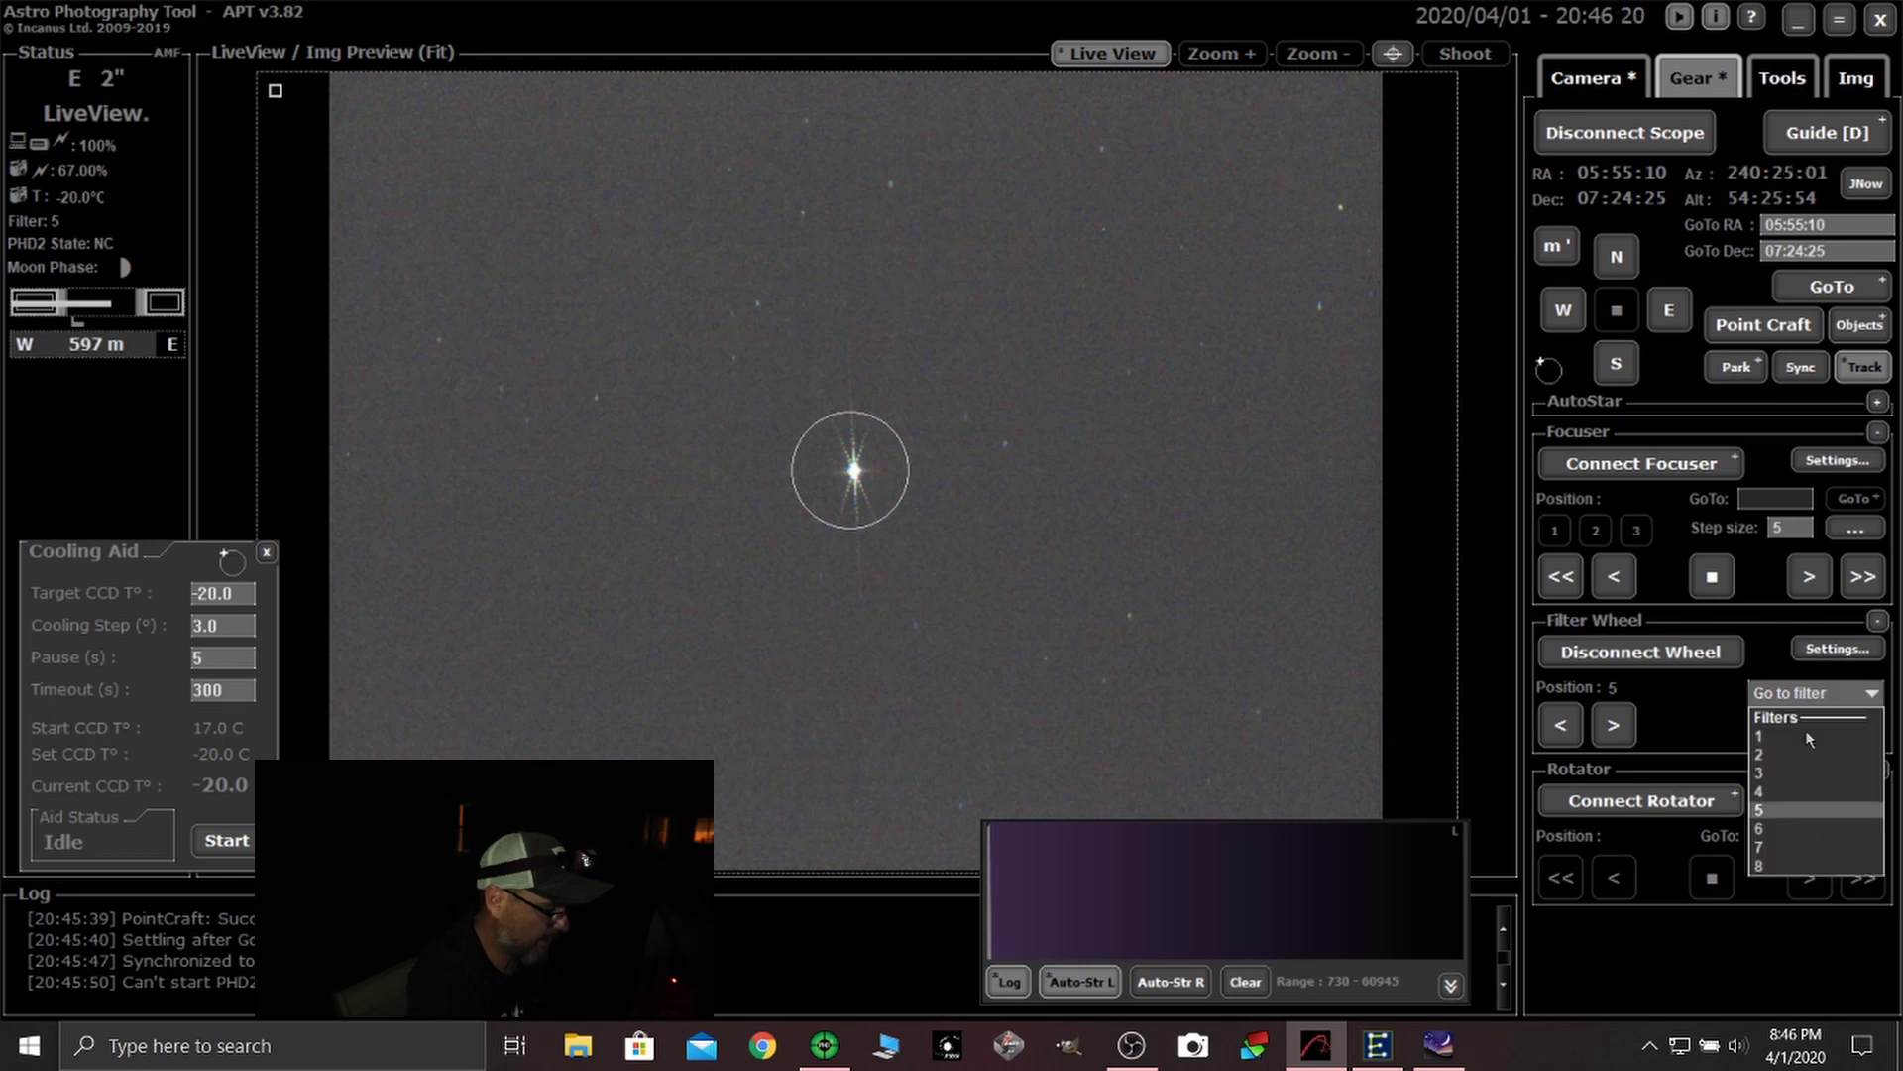
{"action": "left_click", "coordinate": [1768, 831]}
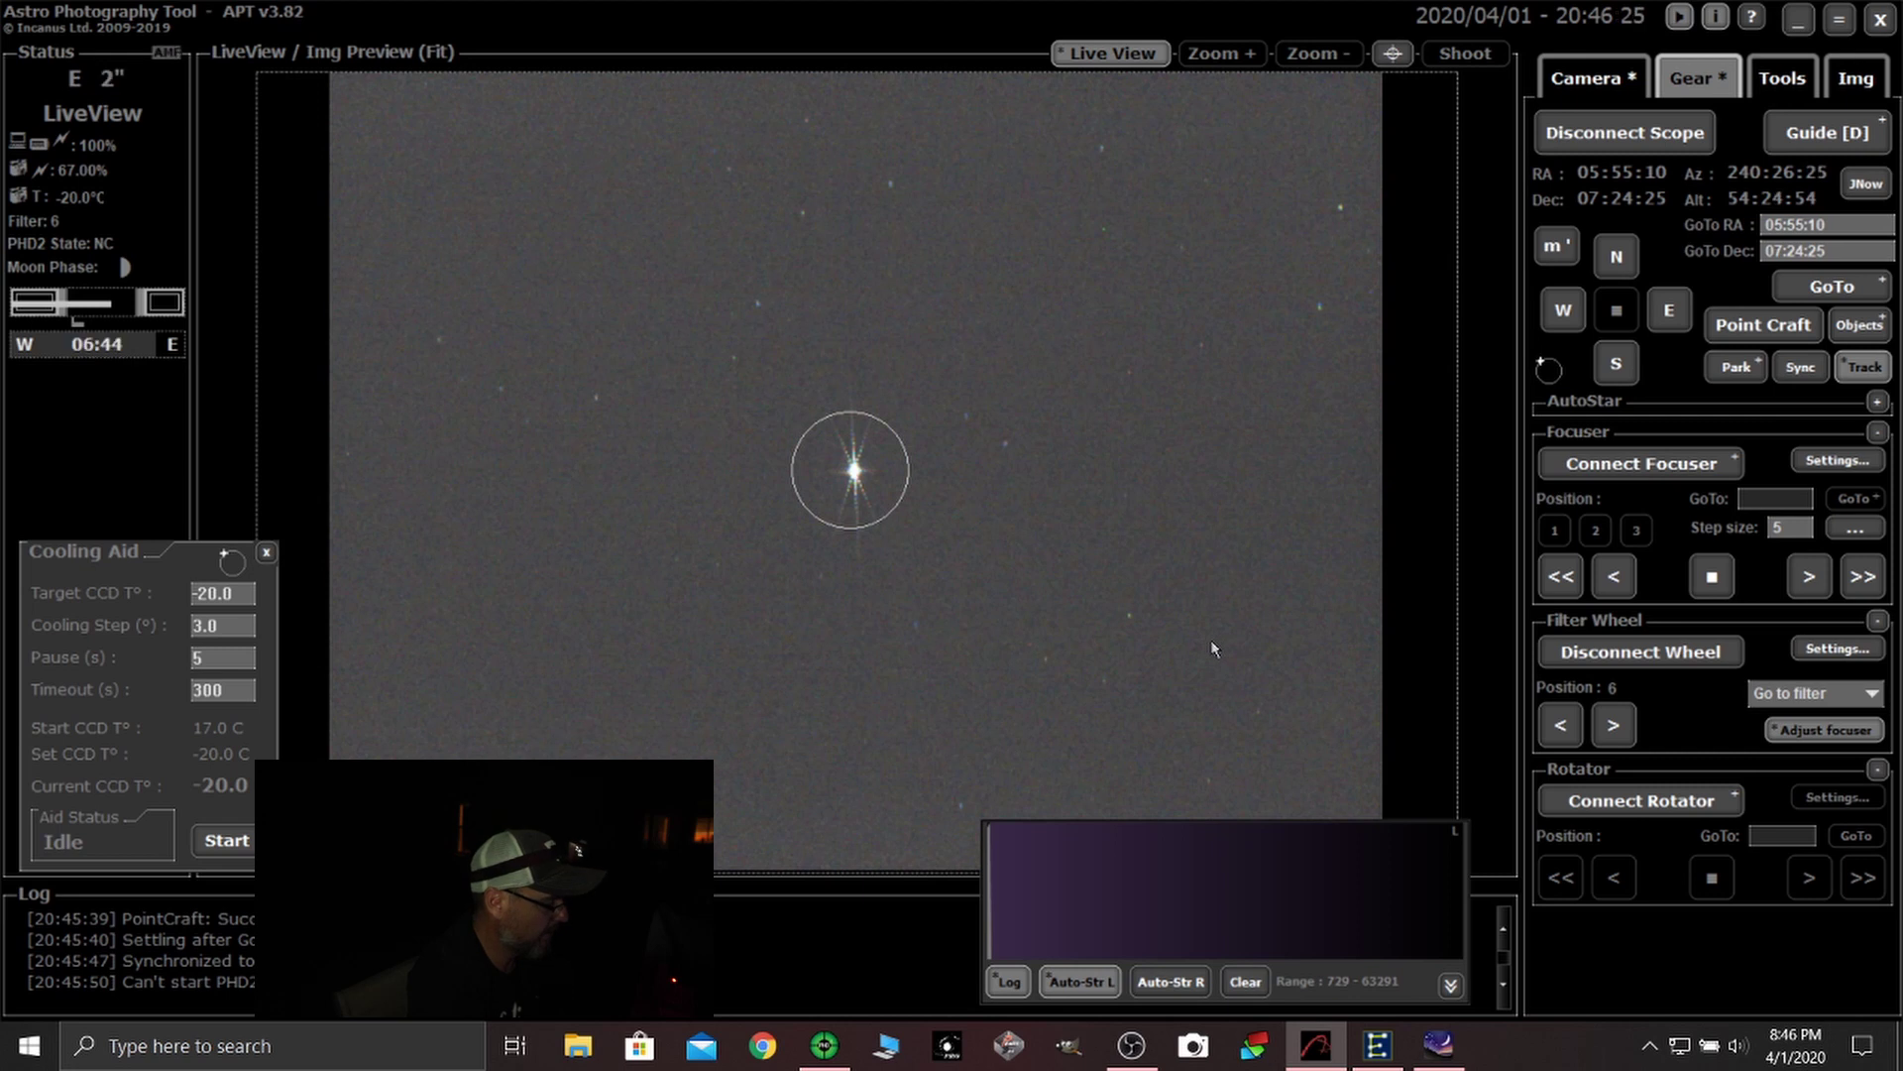
- Open the Magnifier and aim it at Betelgeuse to check the star's diffraction spikes at x3
{"action": "left_click", "coordinate": [1788, 89]}
{"action": "left_click", "coordinate": [1807, 165]}
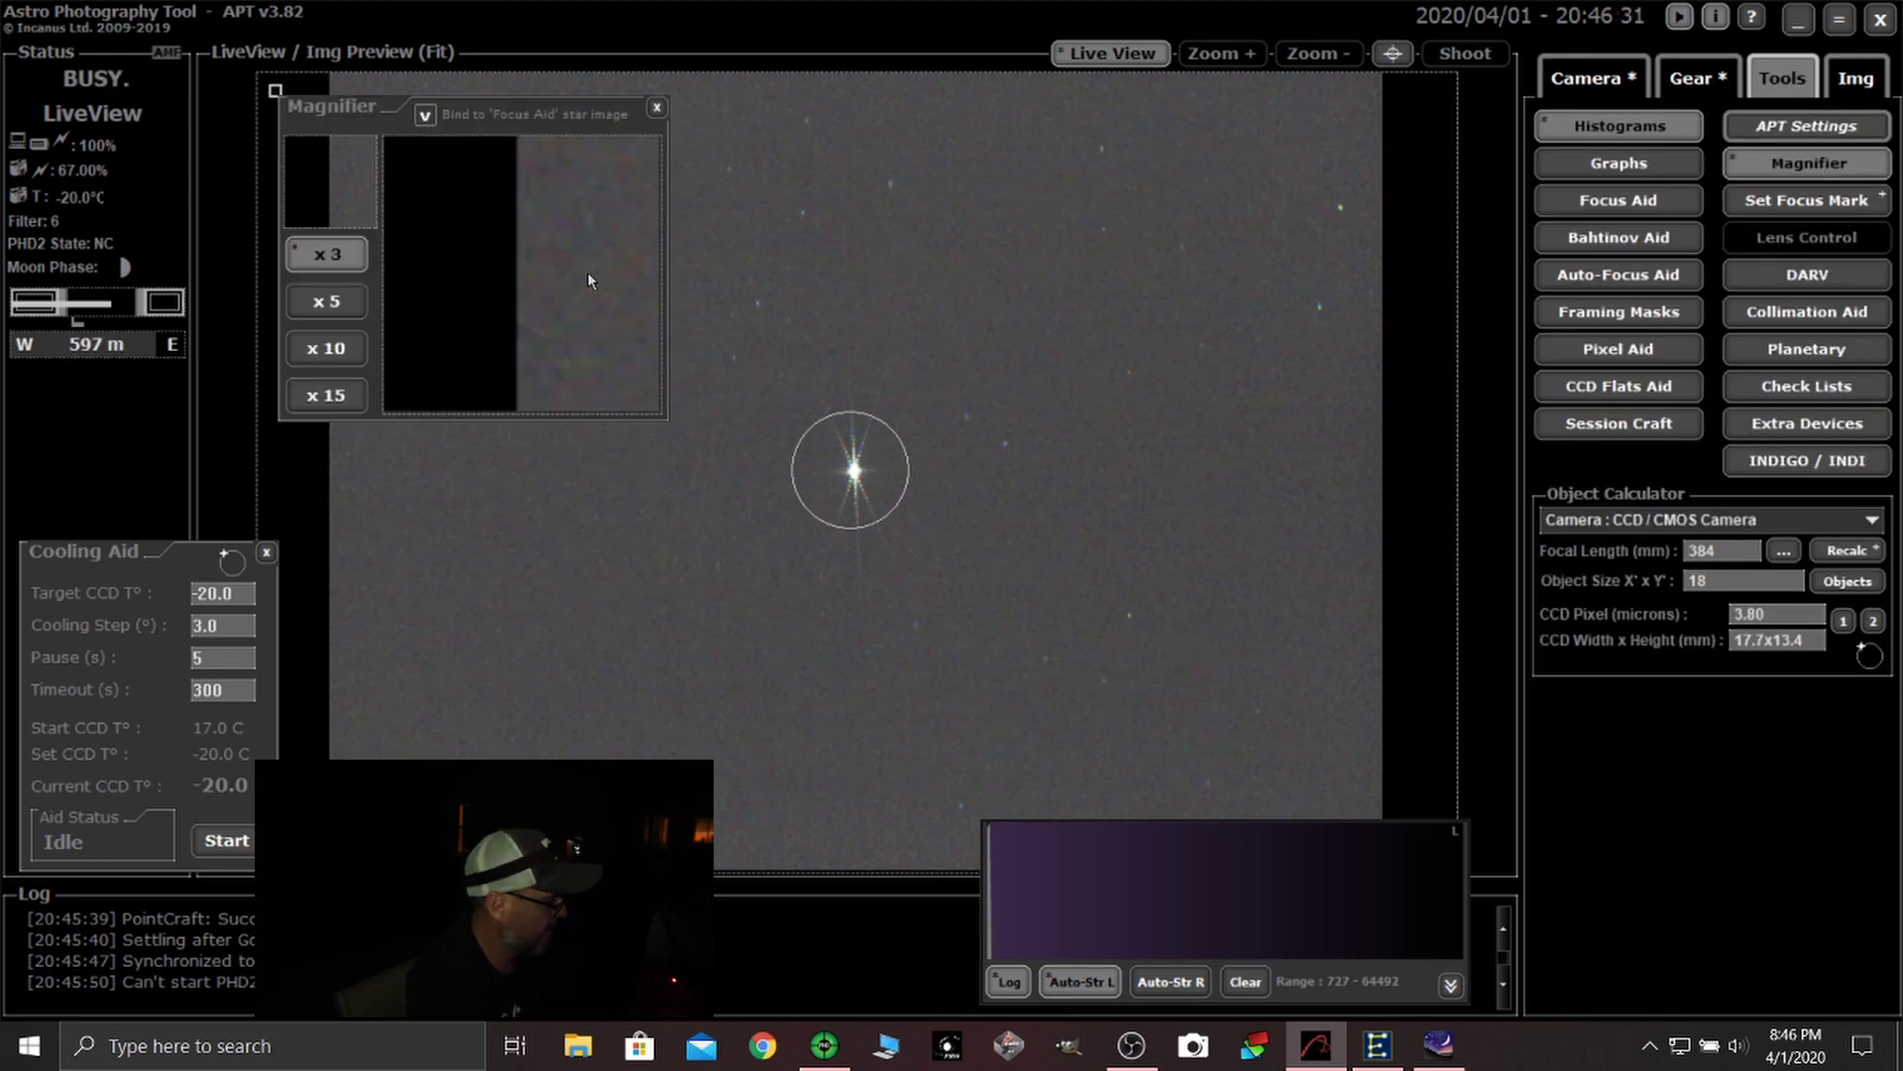
{"action": "left_click_drag", "start_coordinate": [907, 330], "coordinate": [1111, 558]}
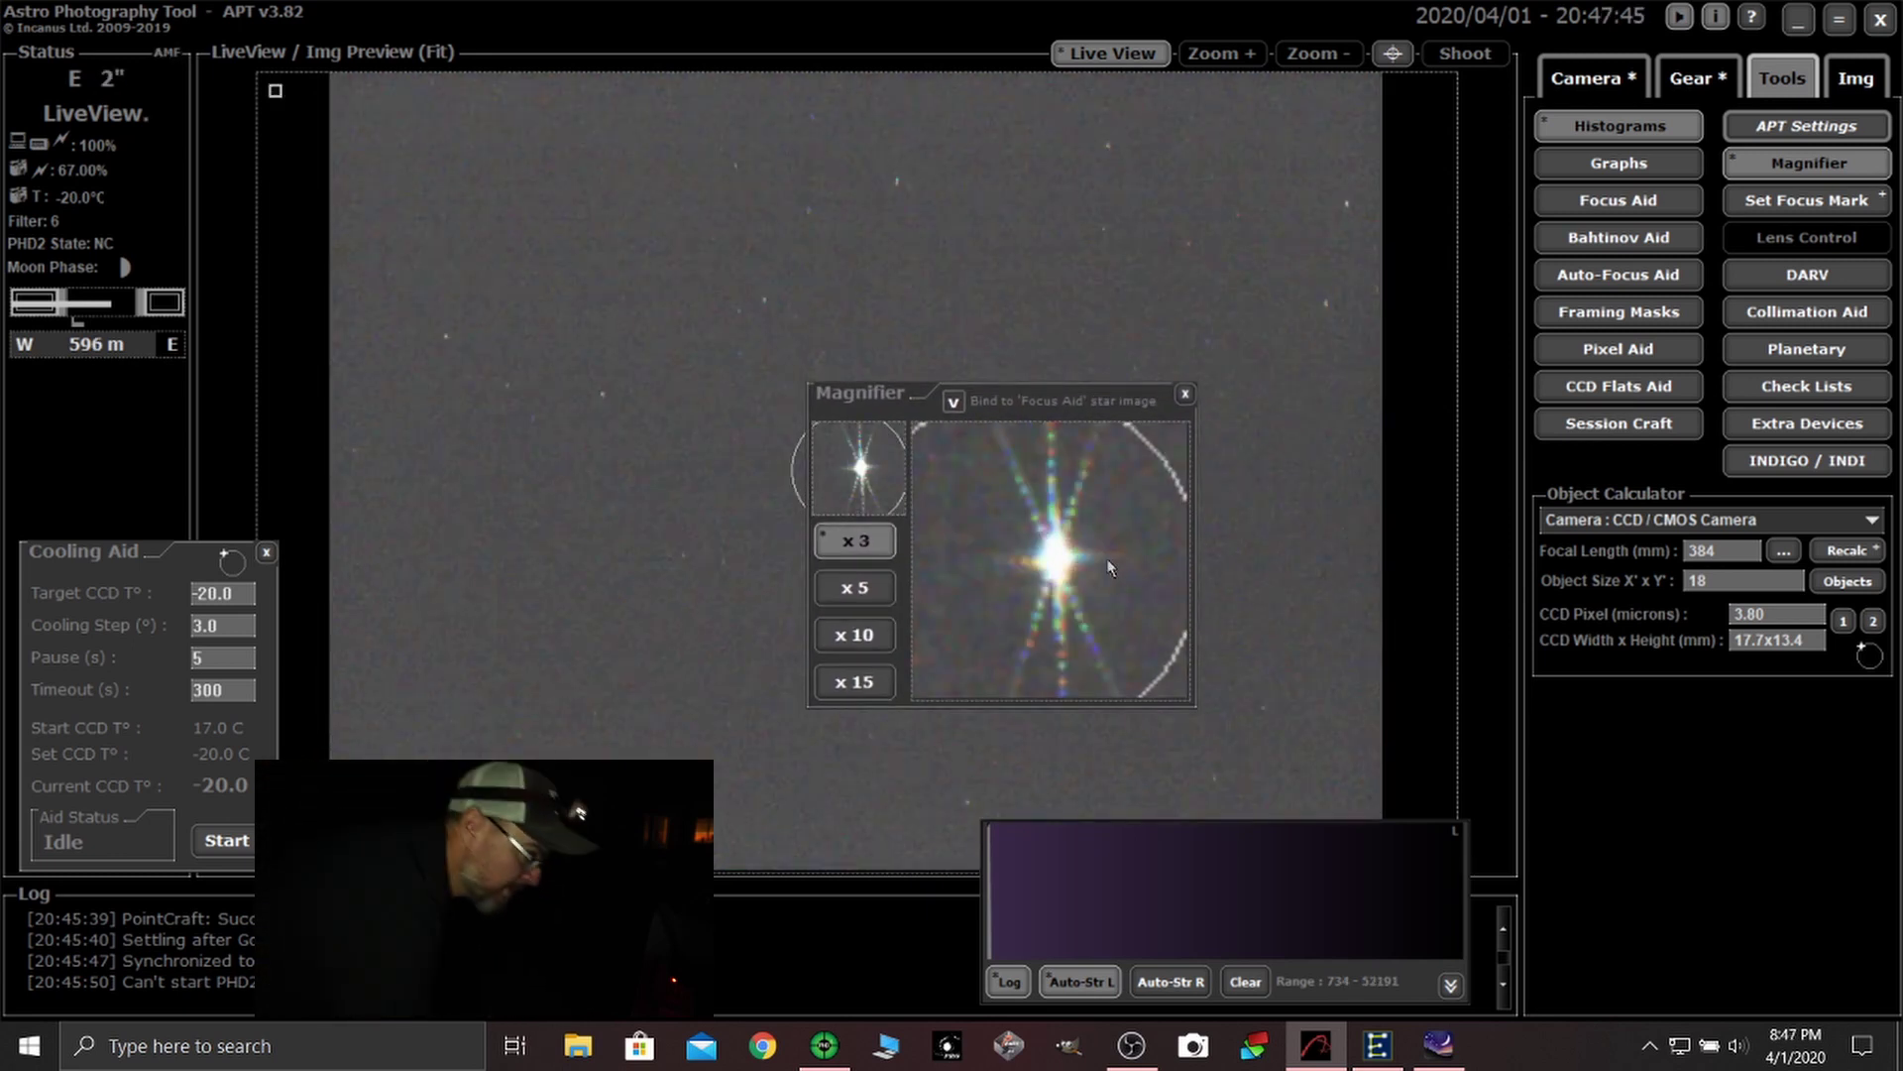
- Set the camera binning to 2x2 for Live View and close the Magnifier
{"action": "left_click", "coordinate": [1584, 91]}
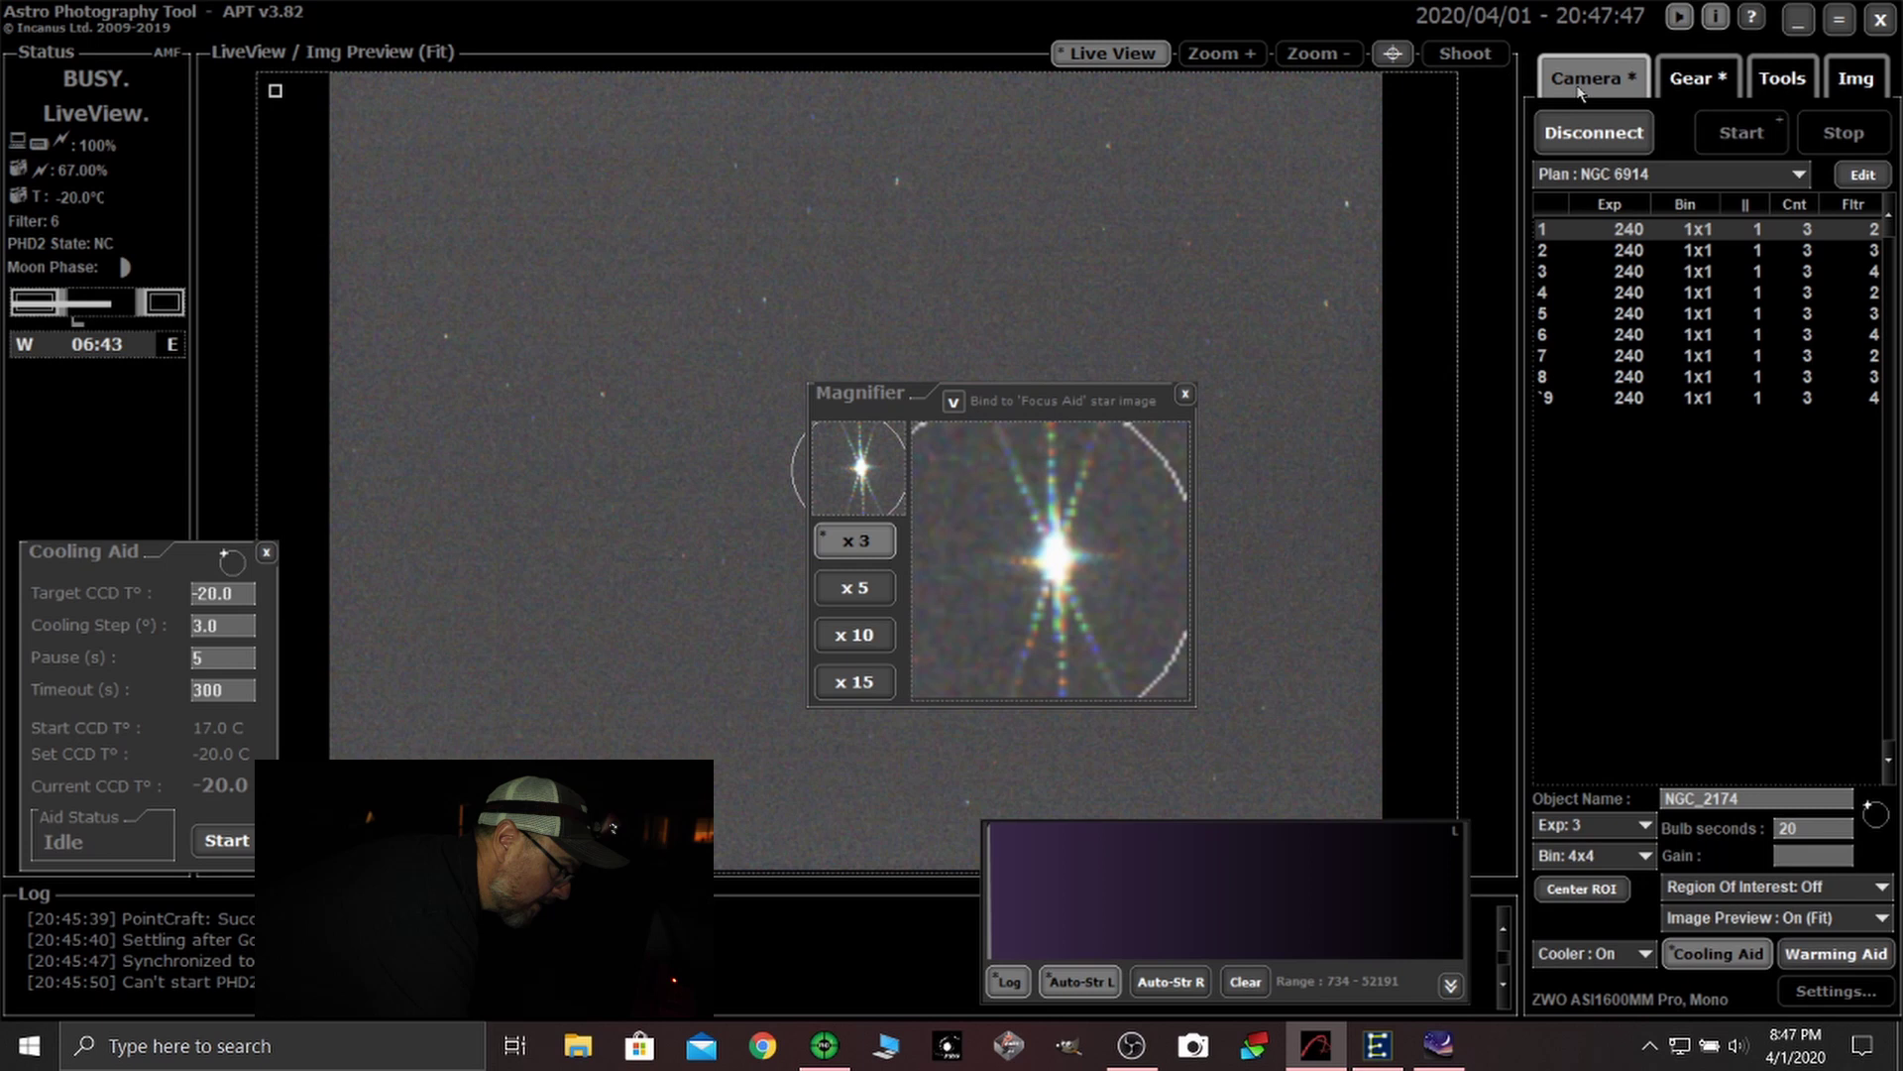
{"action": "left_click", "coordinate": [1644, 855]}
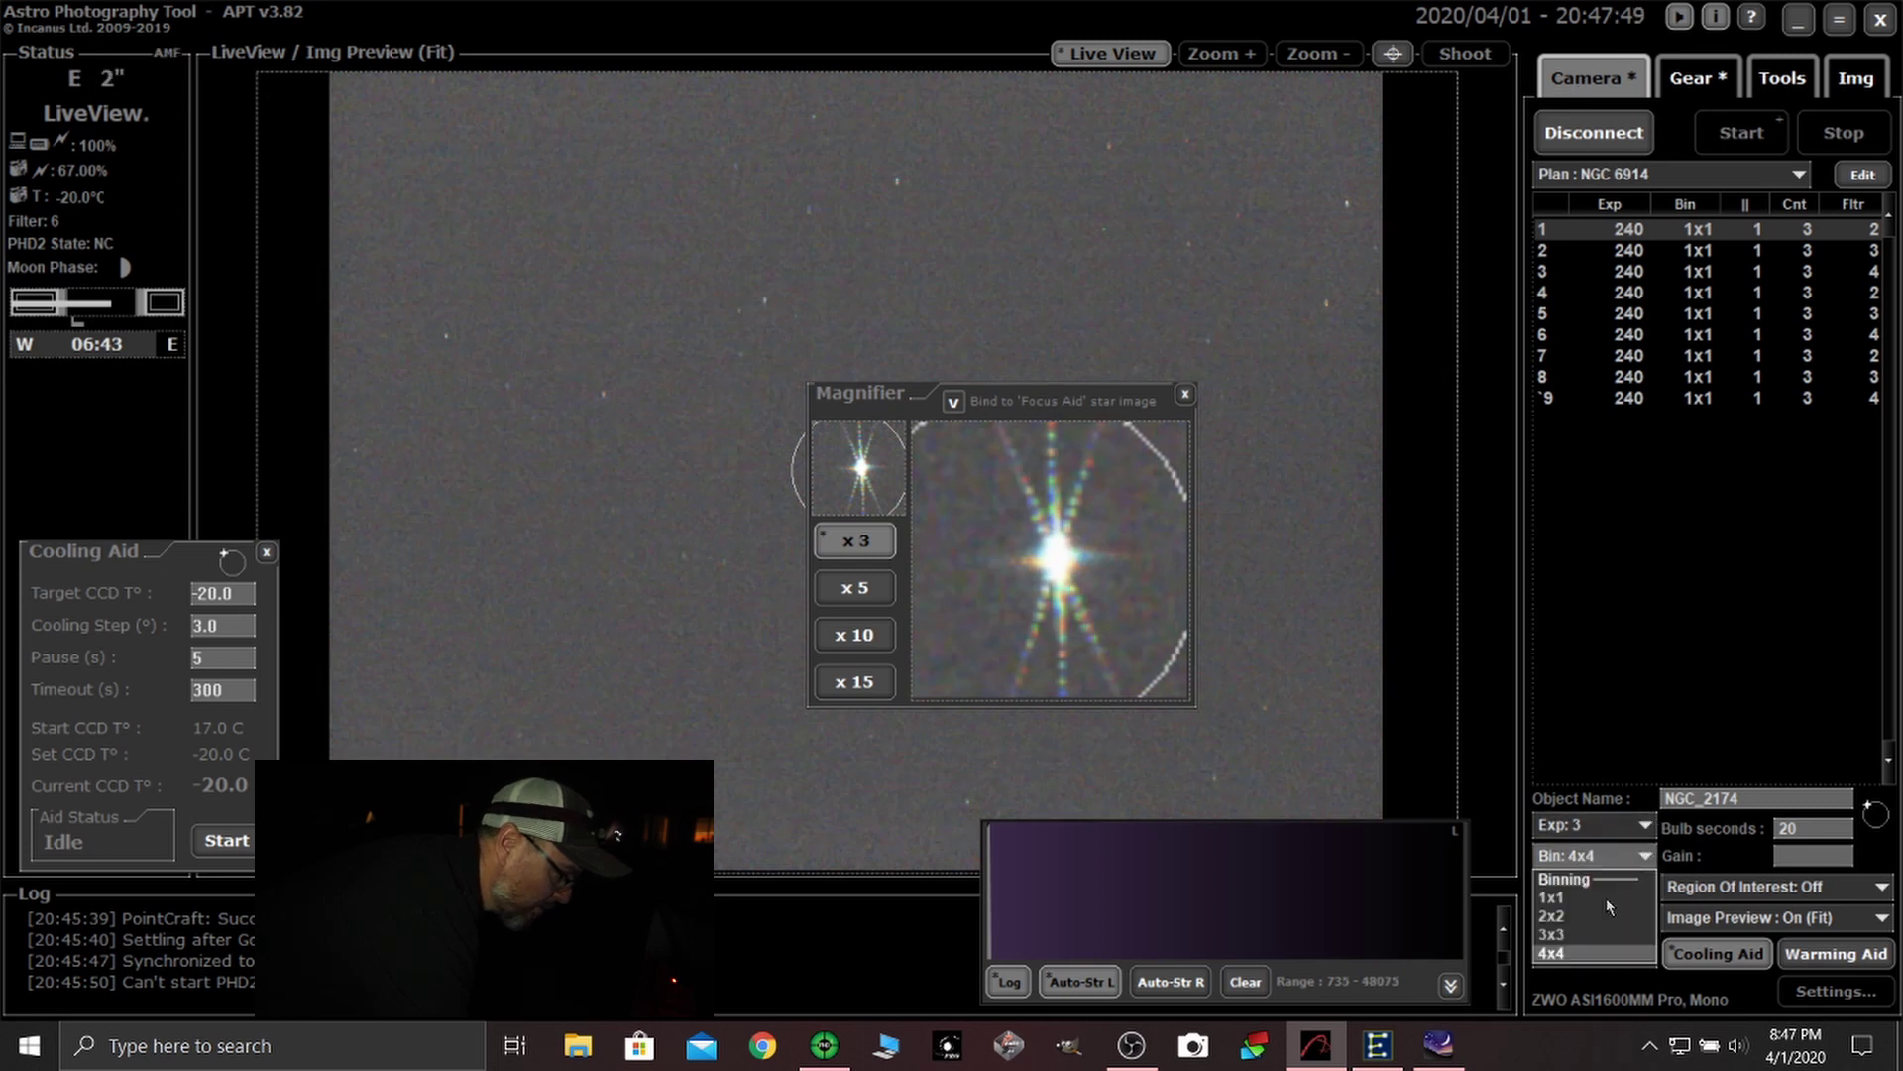
{"action": "left_click", "coordinate": [1565, 917]}
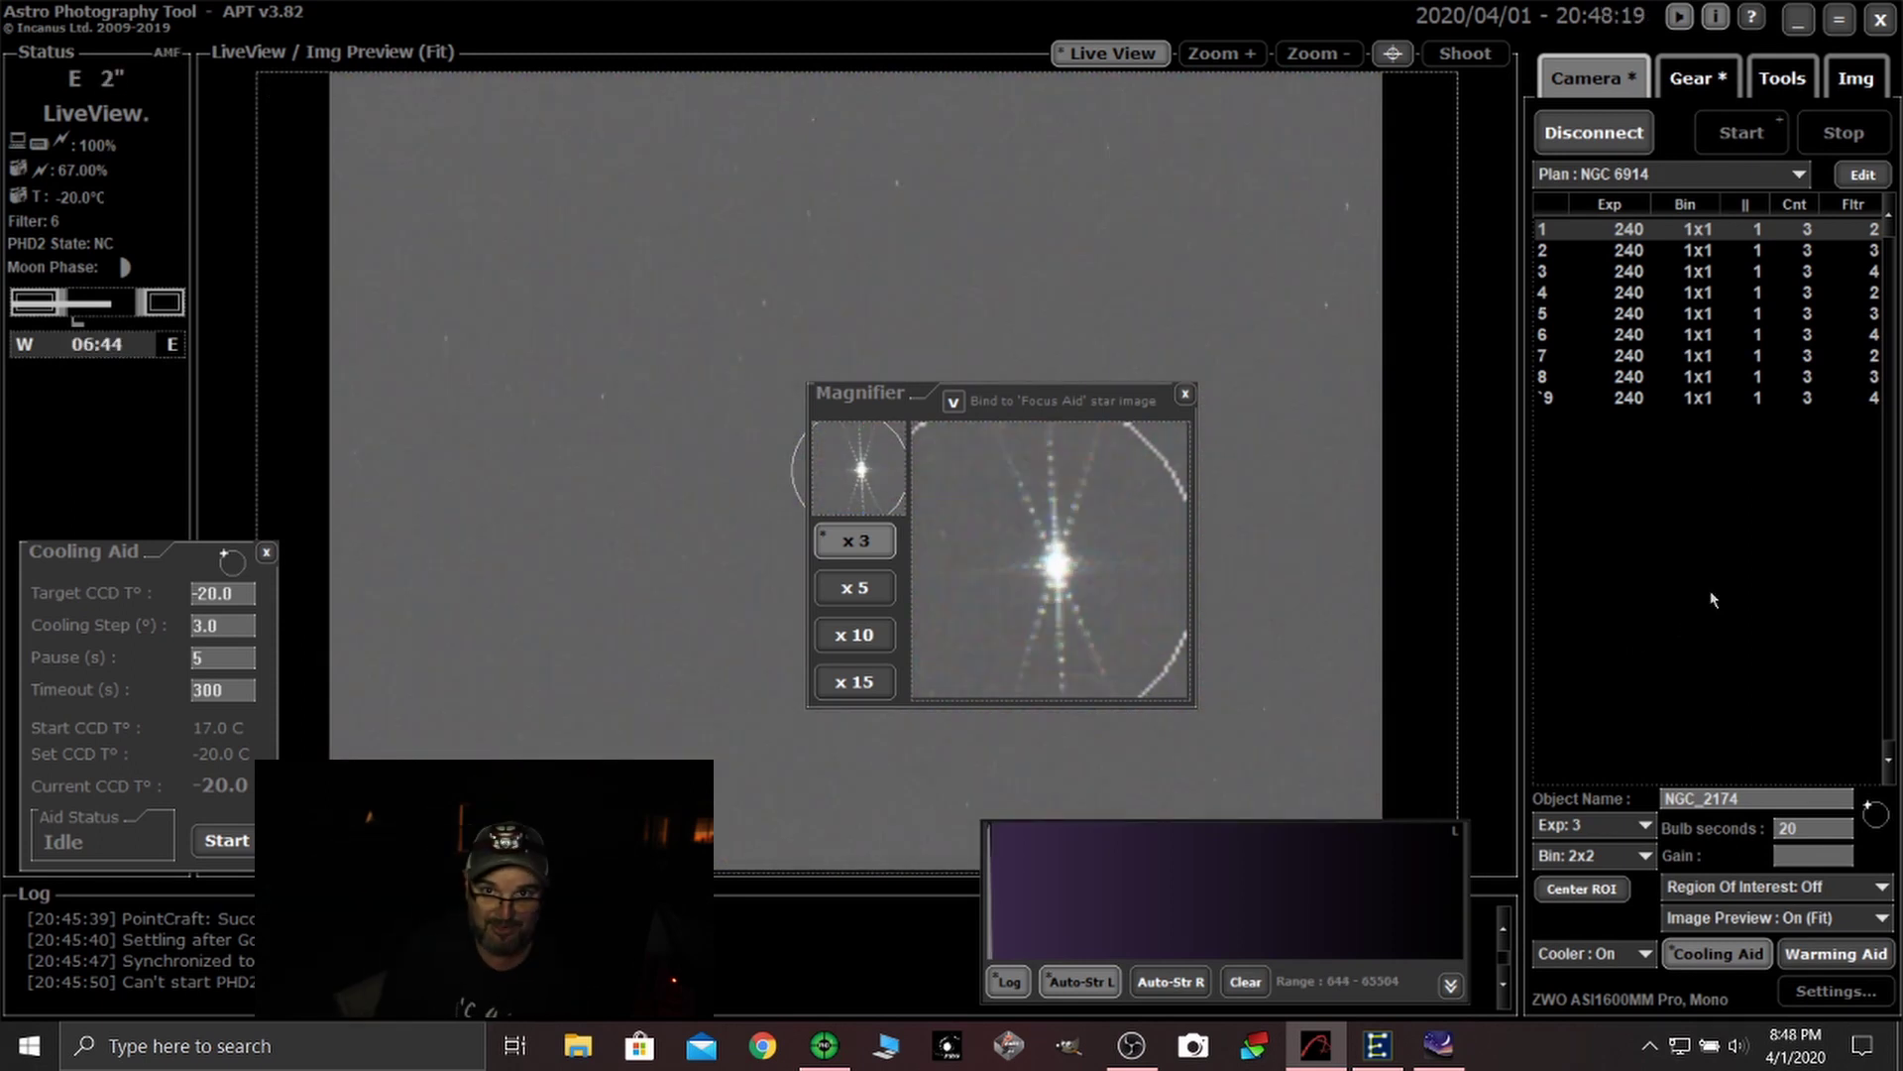
{"action": "left_click", "coordinate": [1185, 393]}
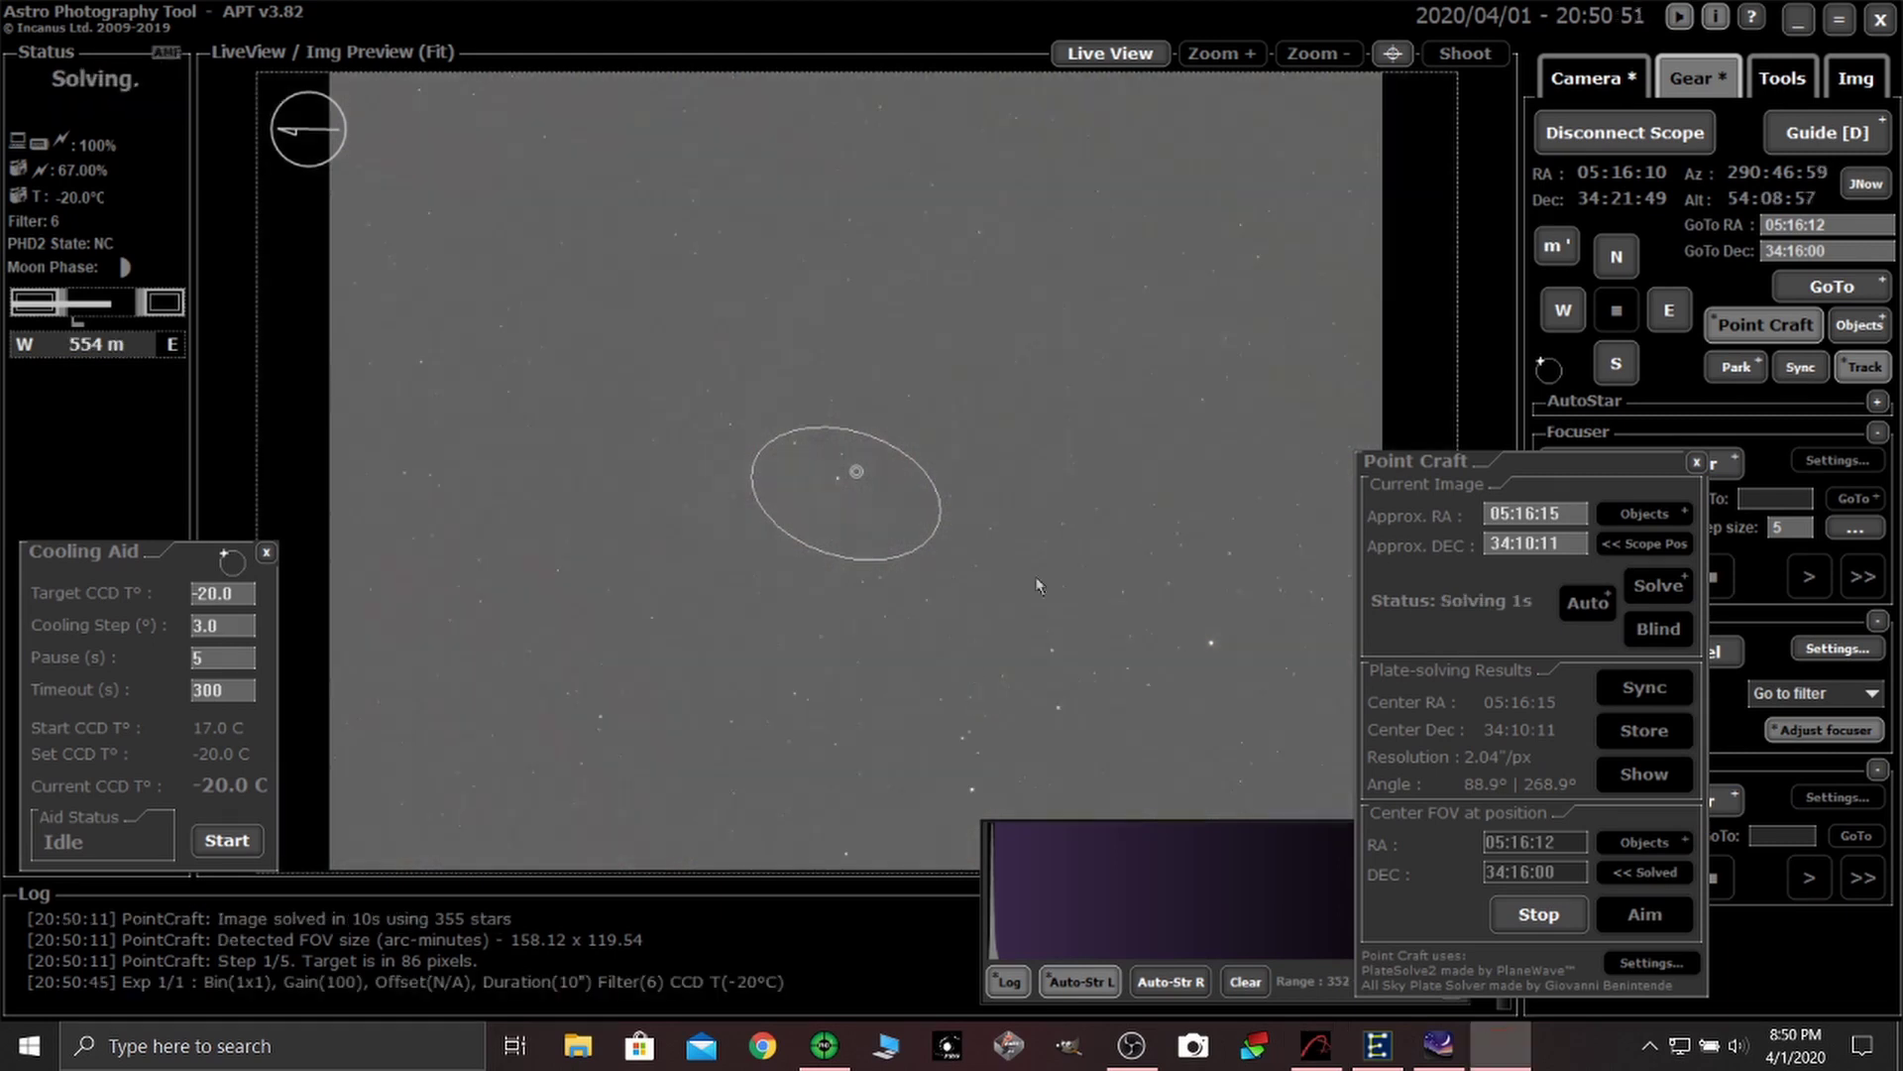
{"action": "left_click", "coordinate": [824, 1046]}
{"action": "left_click", "coordinate": [113, 41]}
{"action": "key", "text": "Escape"}
{"action": "left_click", "coordinate": [1315, 1045]}
{"action": "left_click", "coordinate": [1863, 174]}
{"action": "left_click", "coordinate": [1031, 231]}
{"action": "left_click", "coordinate": [714, 723]}
{"action": "type", "text": "Falming Star Nebula"}
{"action": "left_click", "coordinate": [1226, 368]}
{"action": "type", "text": "360"}
{"action": "triple_click", "coordinate": [1221, 467]}
{"action": "type", "text": "30"}
{"action": "left_click", "coordinate": [1171, 504]}
{"action": "left_click", "coordinate": [1172, 615]}
{"action": "left_click", "coordinate": [1176, 631]}
{"action": "left_click", "coordinate": [1176, 709]}
{"action": "left_click", "coordinate": [1156, 693]}
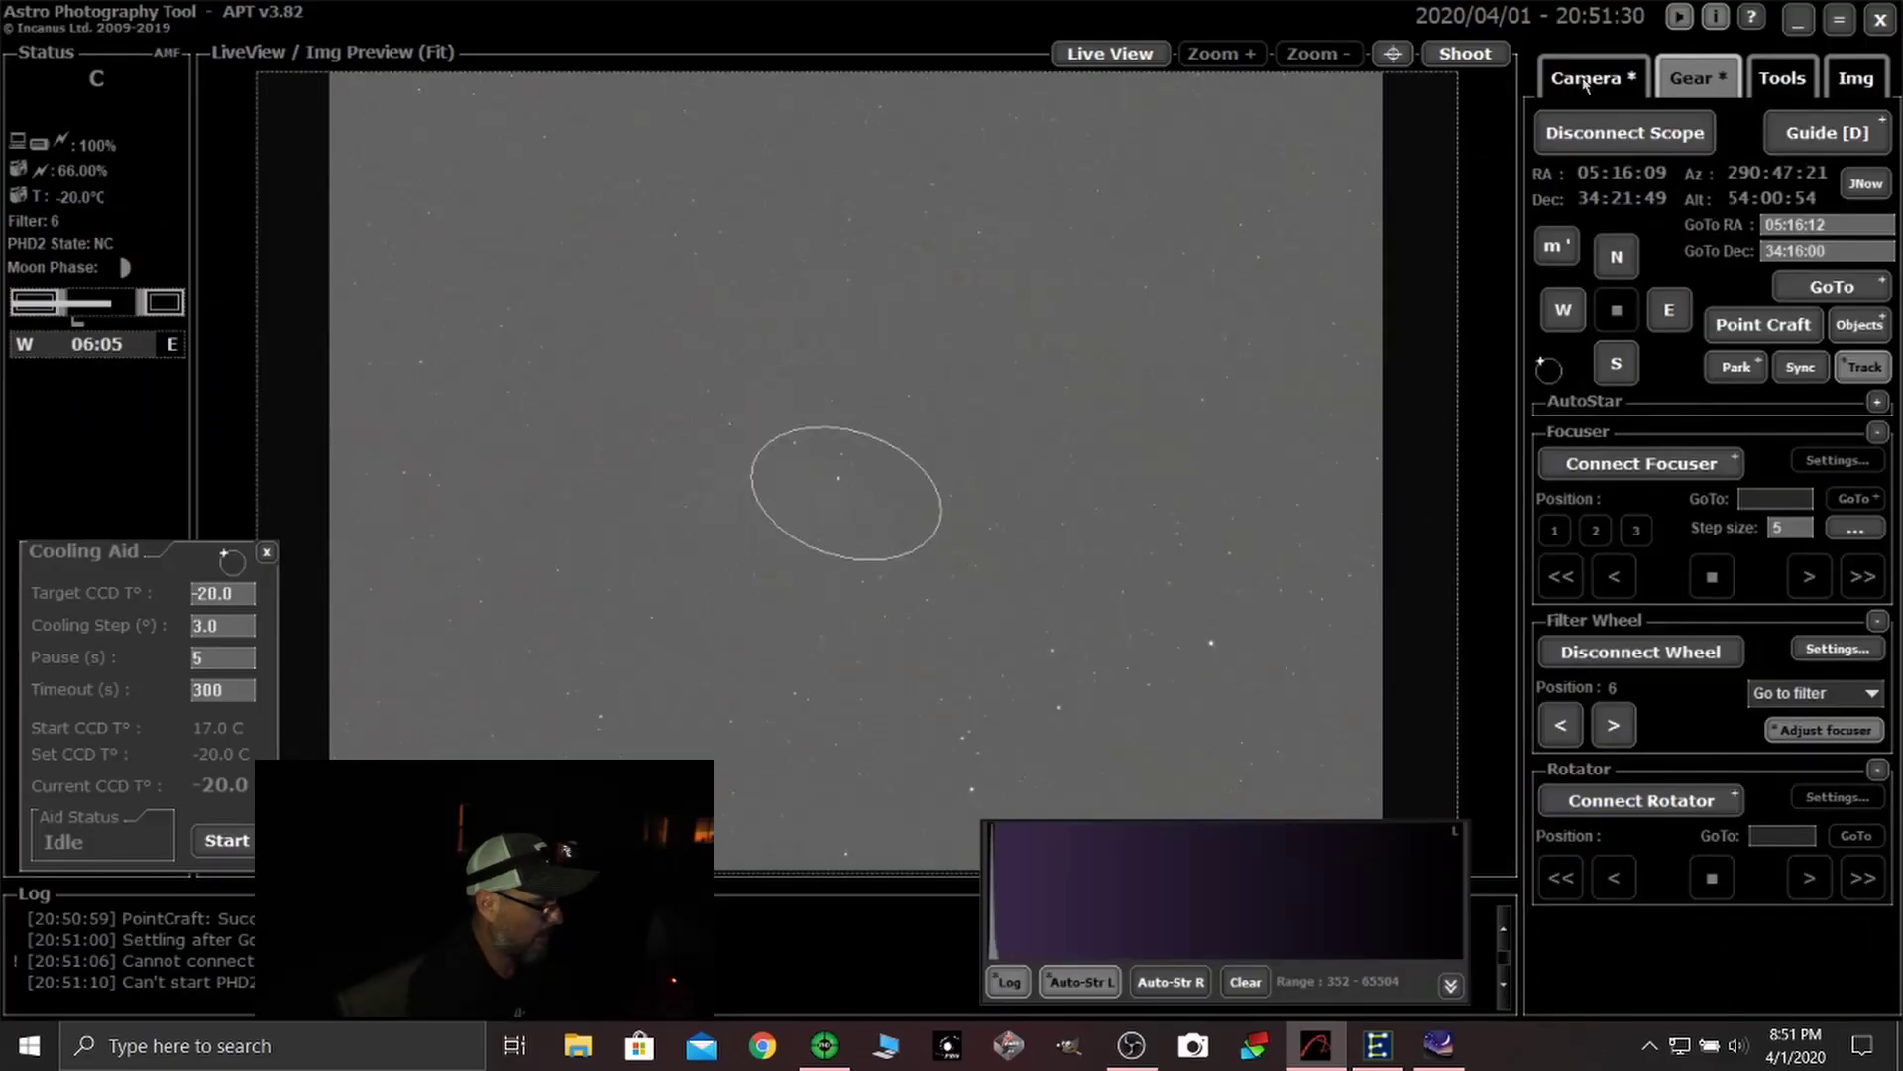
- Create a new light frames plan in the Plans Editor and name it Falming Star Nebula
{"action": "left_click", "coordinate": [1586, 80]}
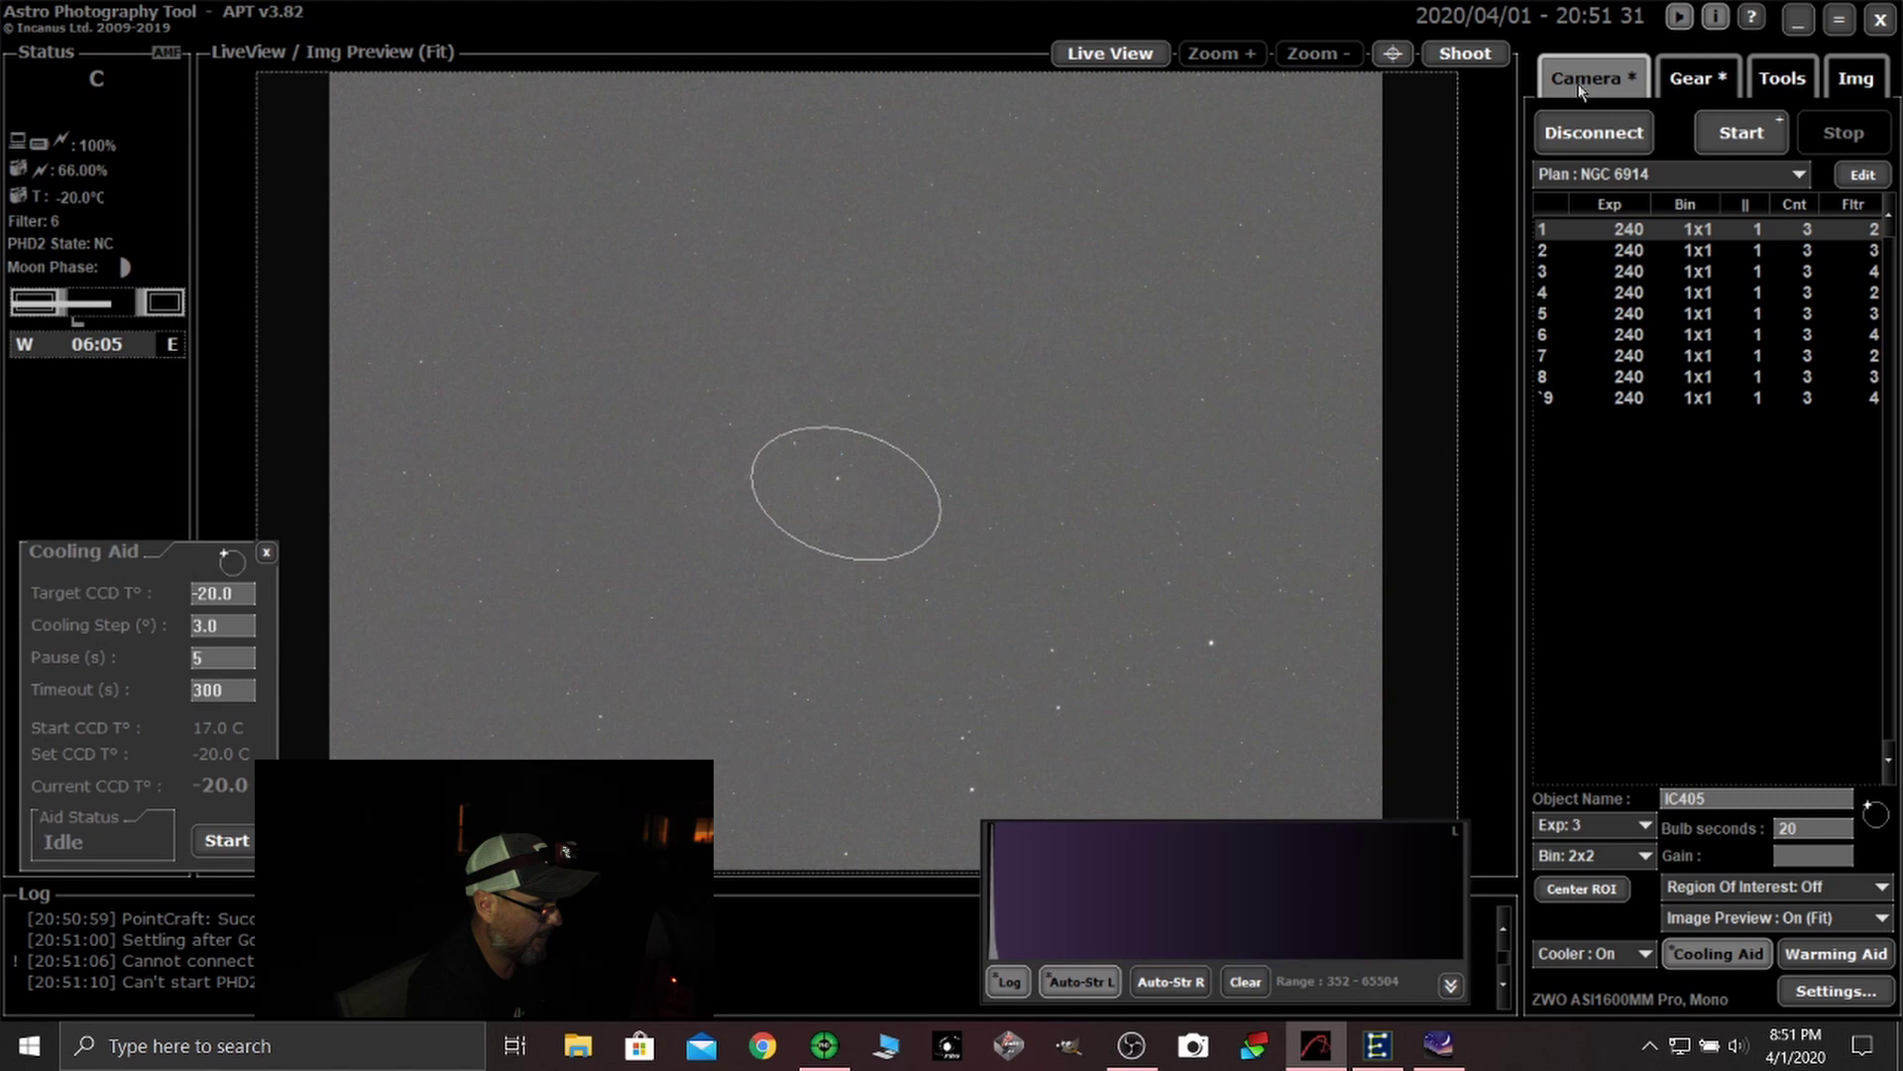
{"action": "left_click", "coordinate": [1862, 175]}
{"action": "left_click", "coordinate": [977, 231]}
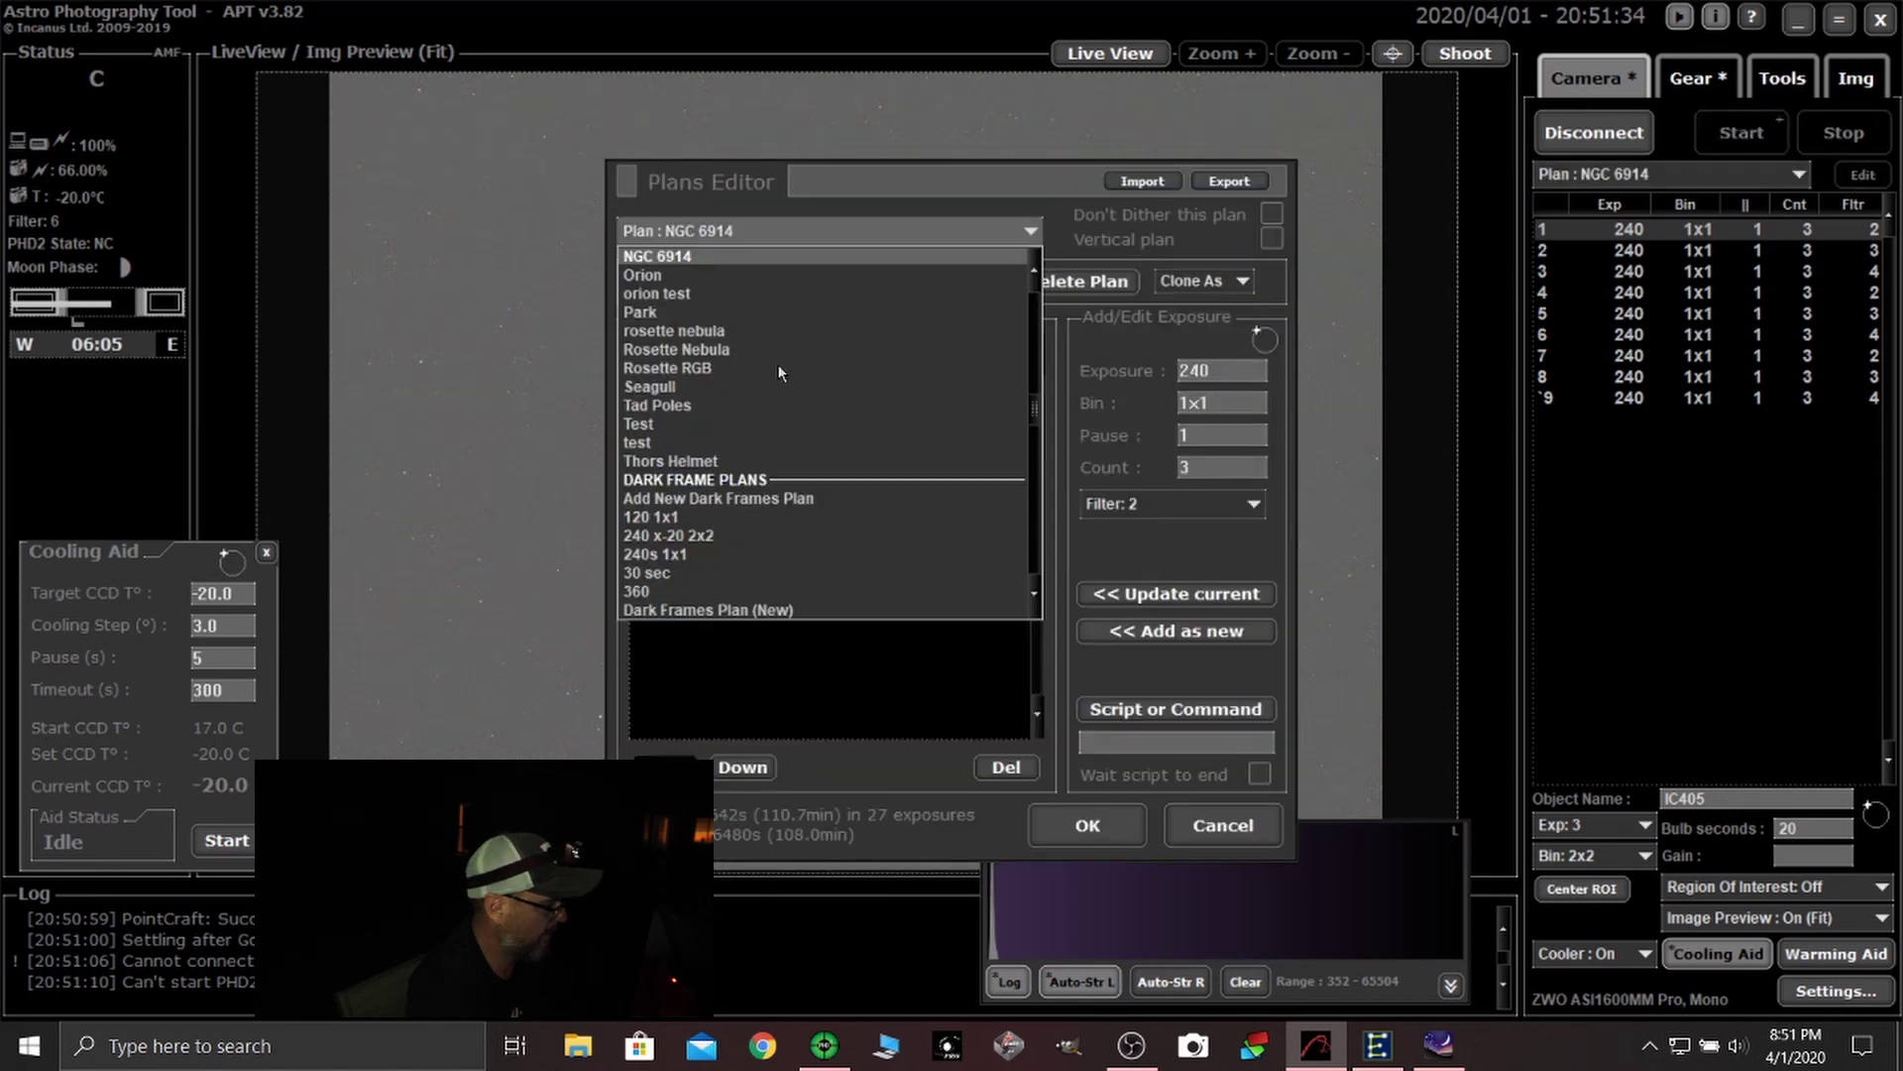
{"action": "scroll", "coordinate": [782, 364], "scroll_direction": "up", "scroll_amount": 6}
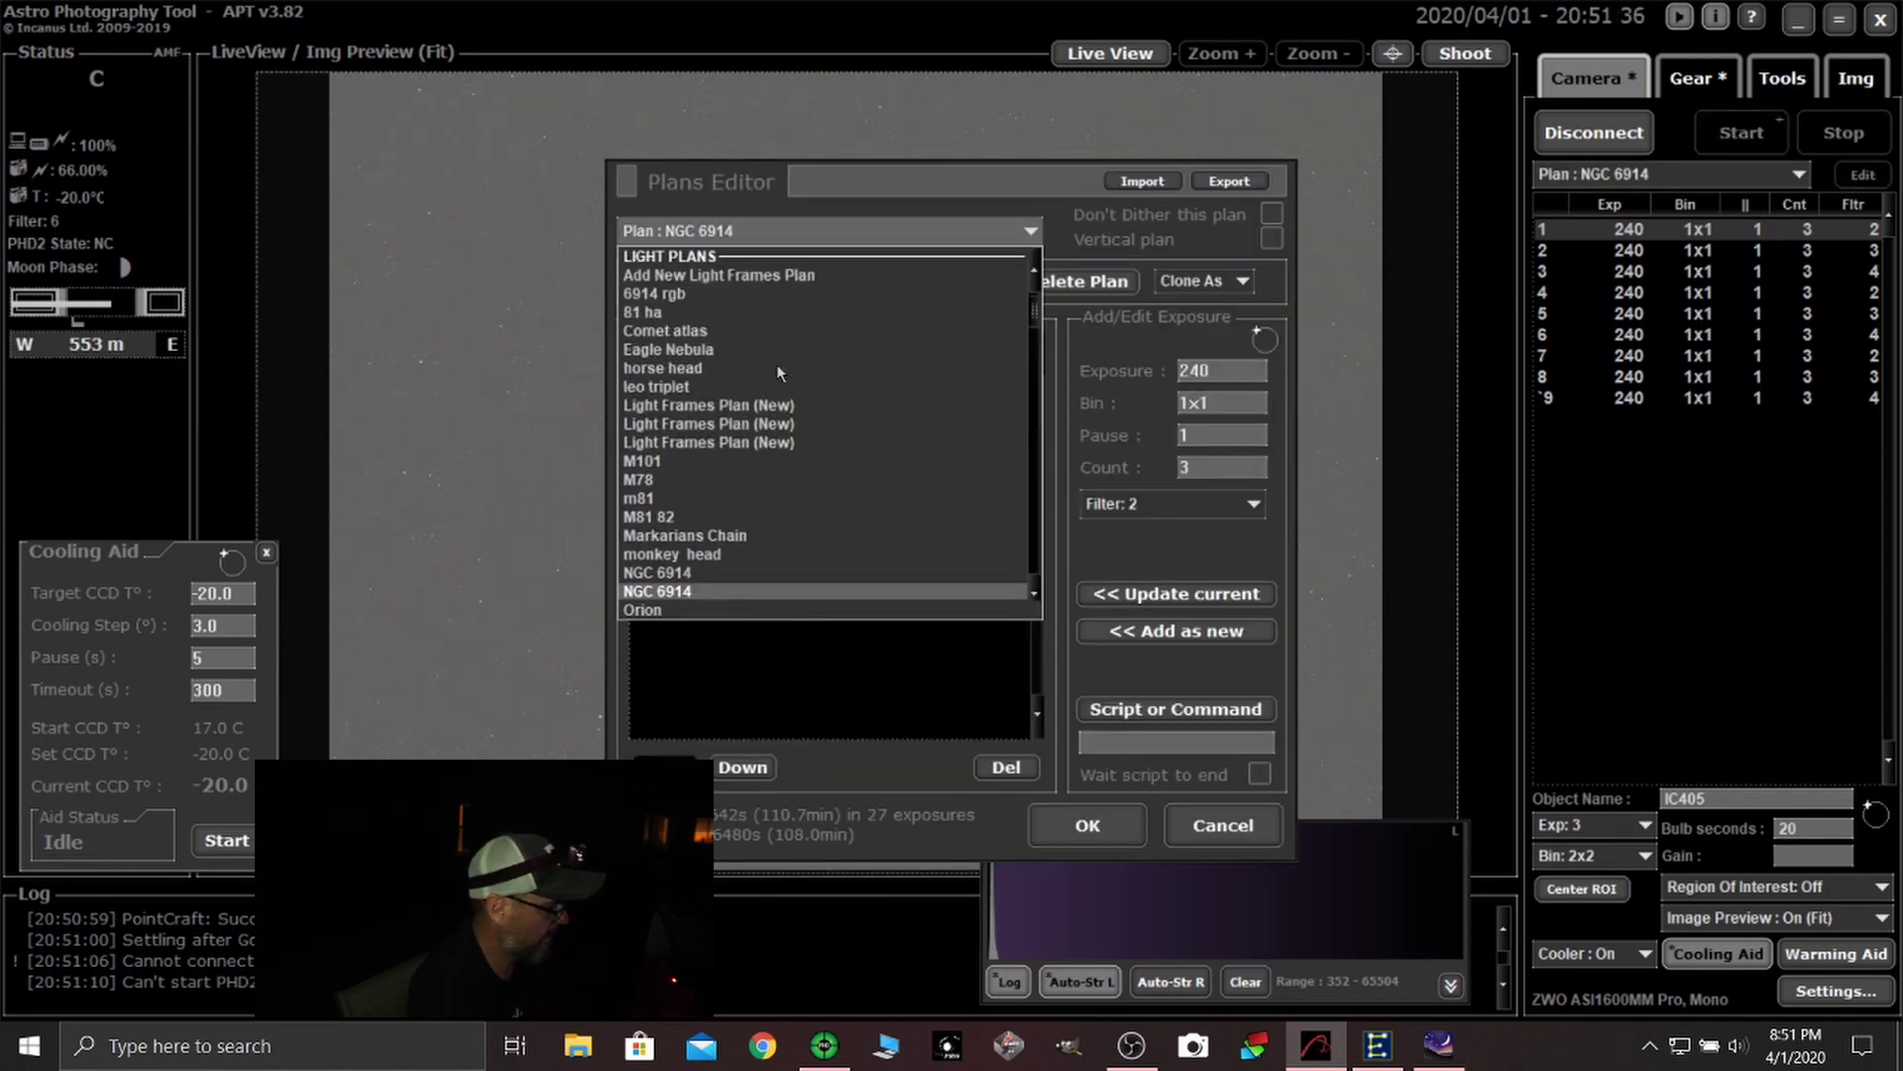
{"action": "left_click", "coordinate": [715, 277]}
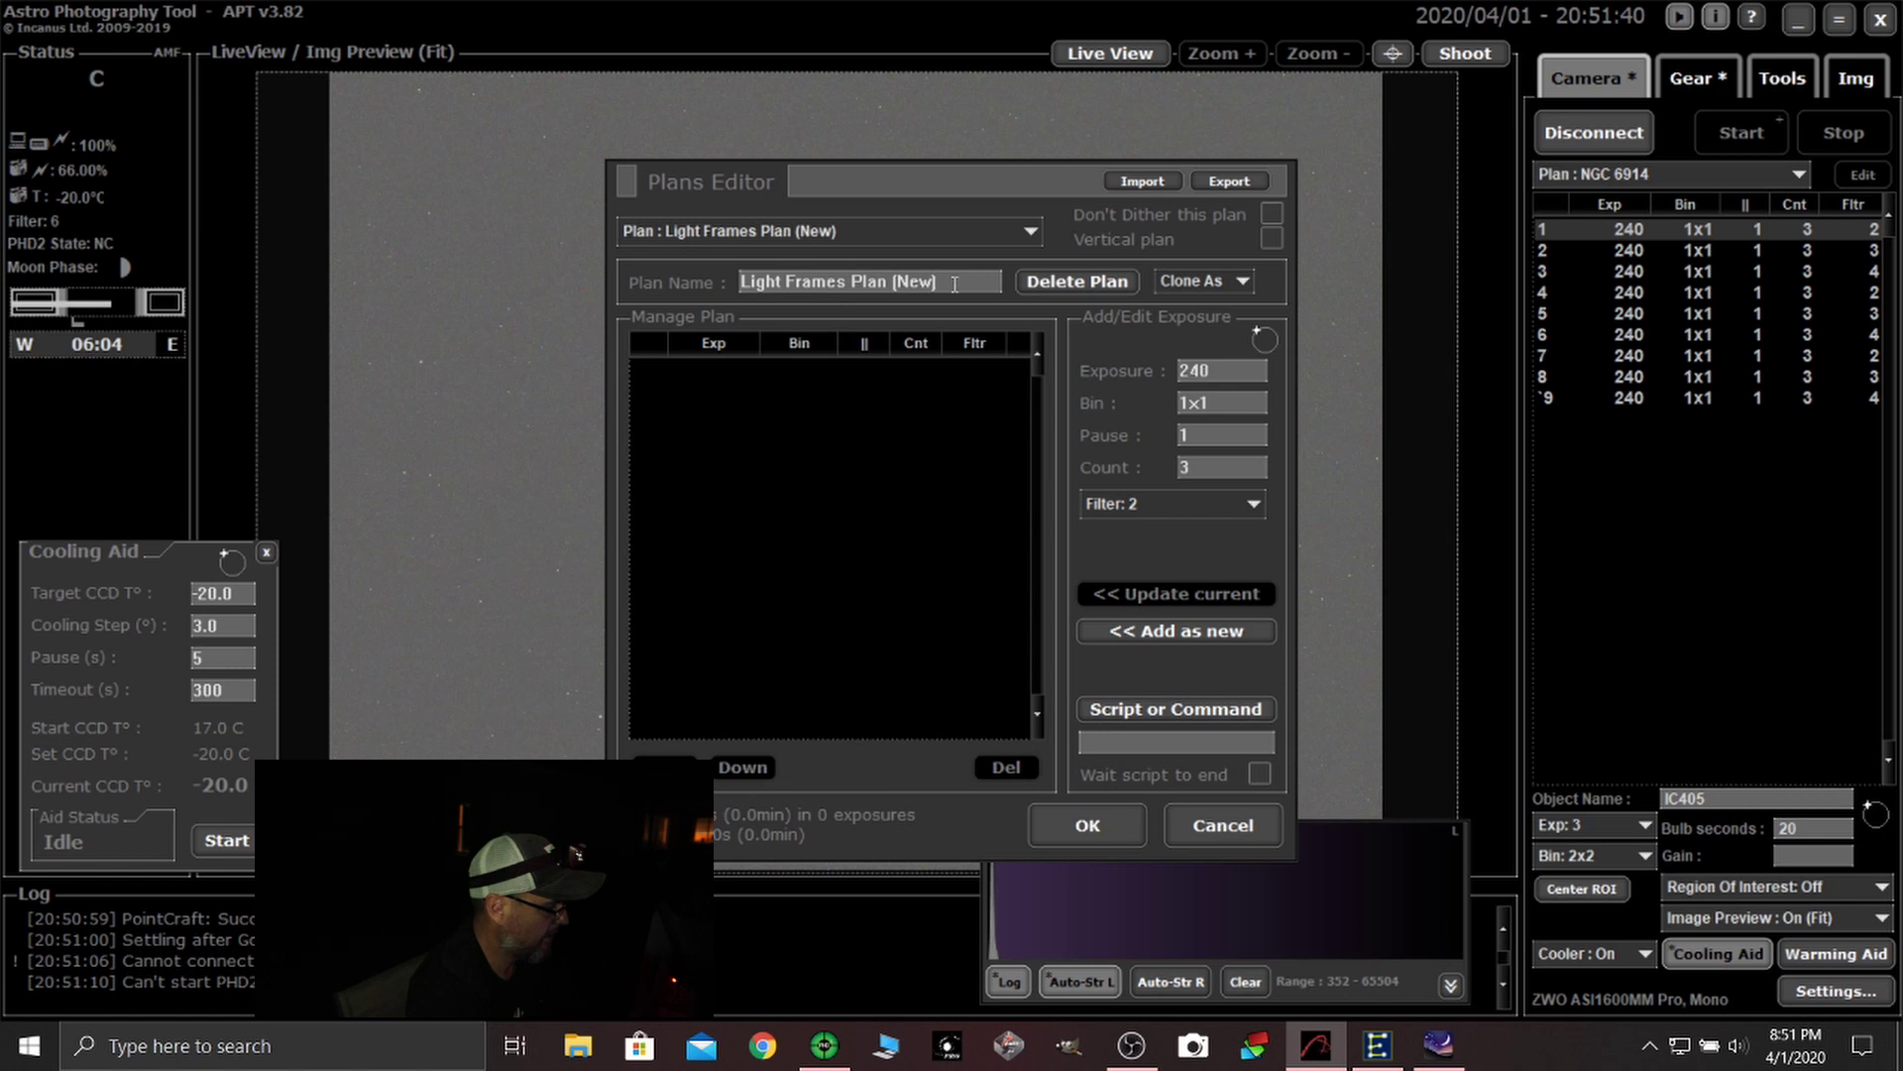
{"action": "key", "text": "BackSpace"}
{"action": "type", "text": "Falming Star Nebula"}
- Add an exposure entry of 360 seconds at 1x1 binning, count 30, with filter 6 to the plan
{"action": "left_click", "coordinate": [1227, 369]}
{"action": "key", "text": "BackSpace"}
{"action": "key", "text": "BackSpace"}
{"action": "type", "text": "360"}
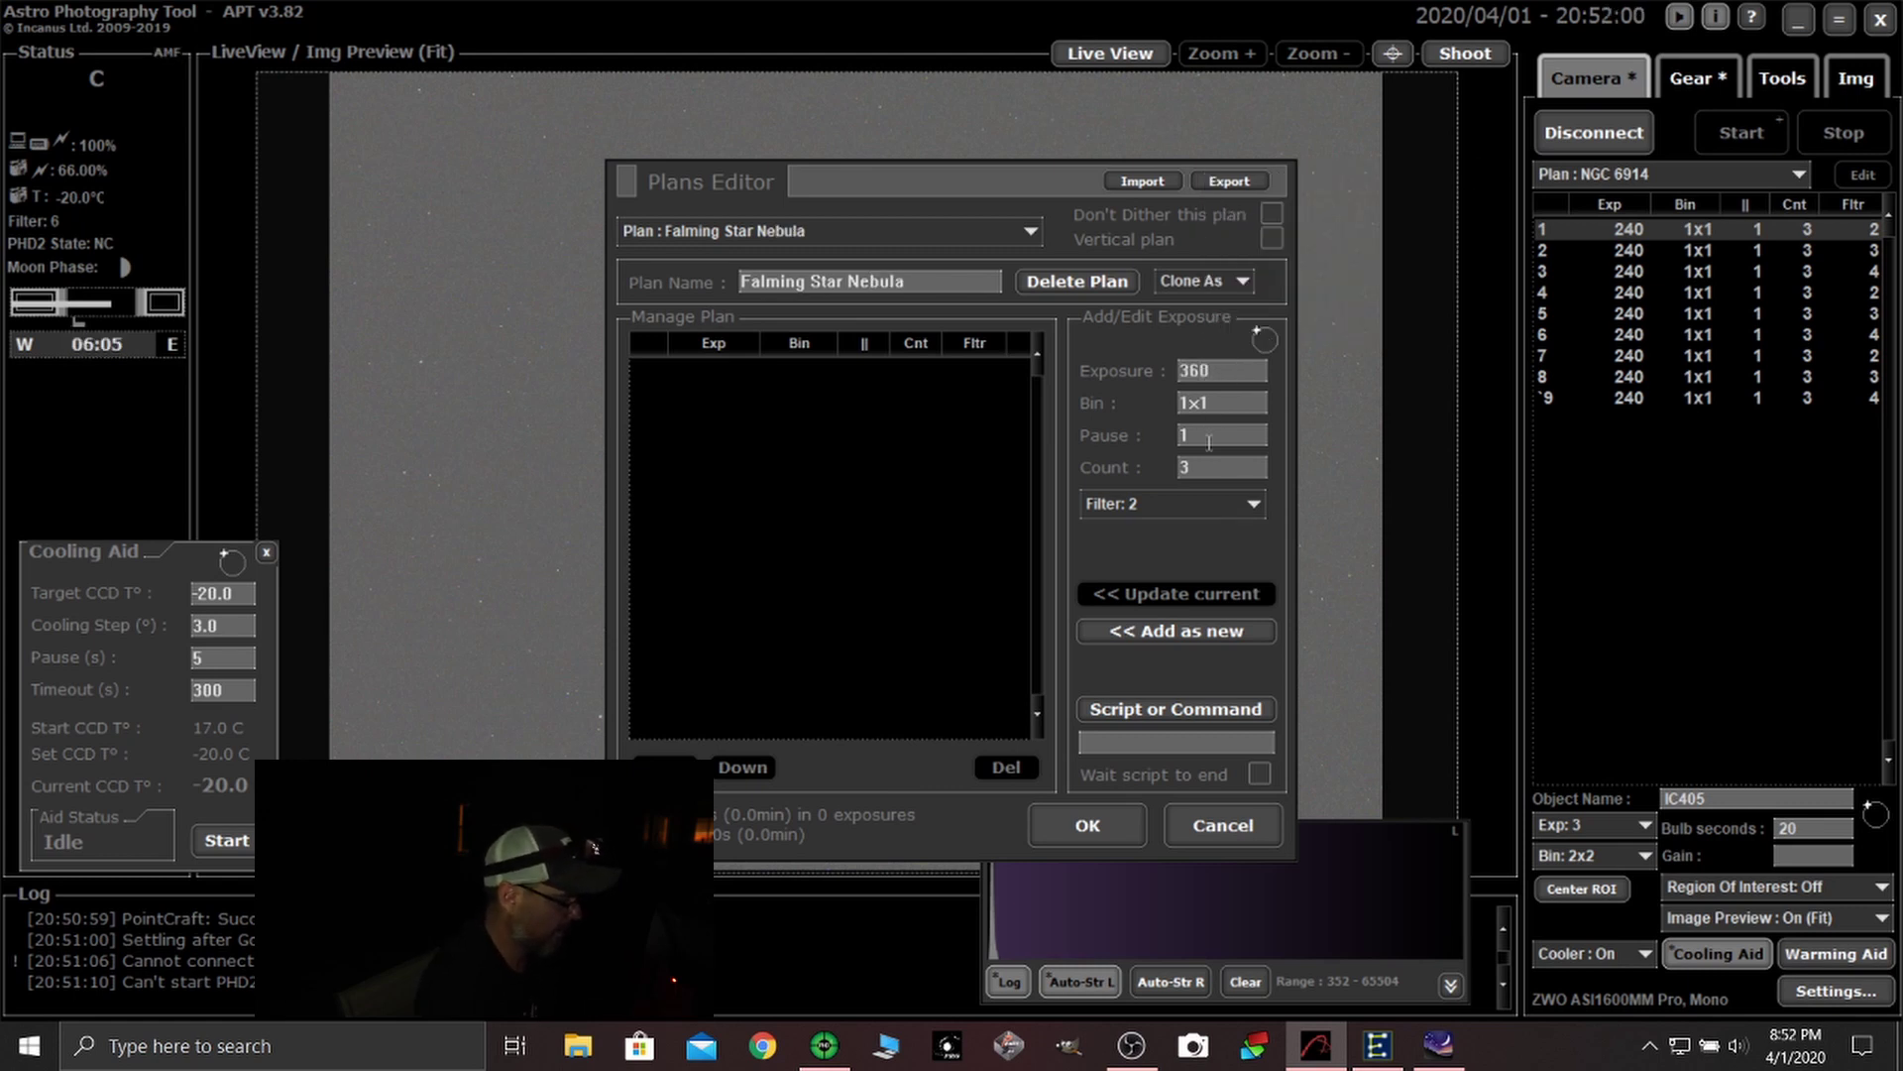
{"action": "key", "text": "BackSpace"}
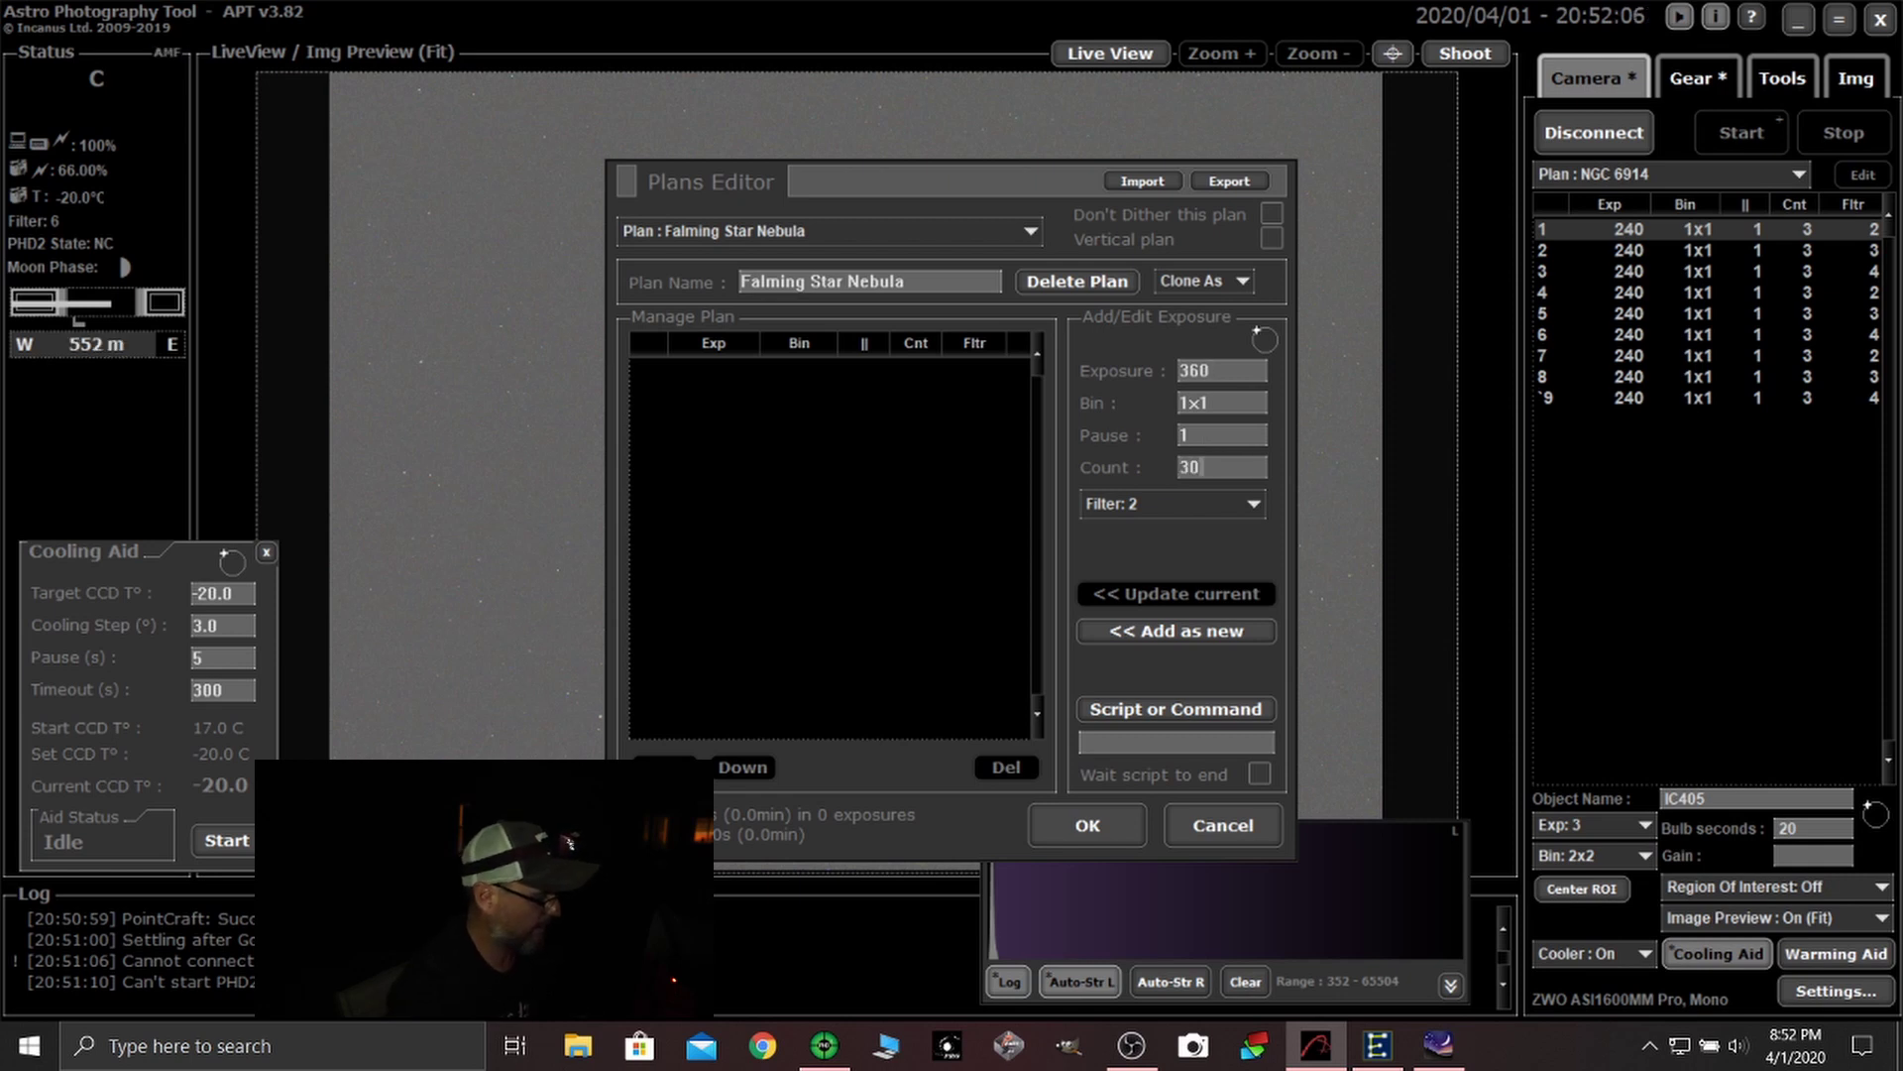
{"action": "type", "text": "30"}
{"action": "left_click", "coordinate": [1170, 503]}
{"action": "left_click", "coordinate": [1115, 623]}
{"action": "left_click", "coordinate": [1185, 631]}
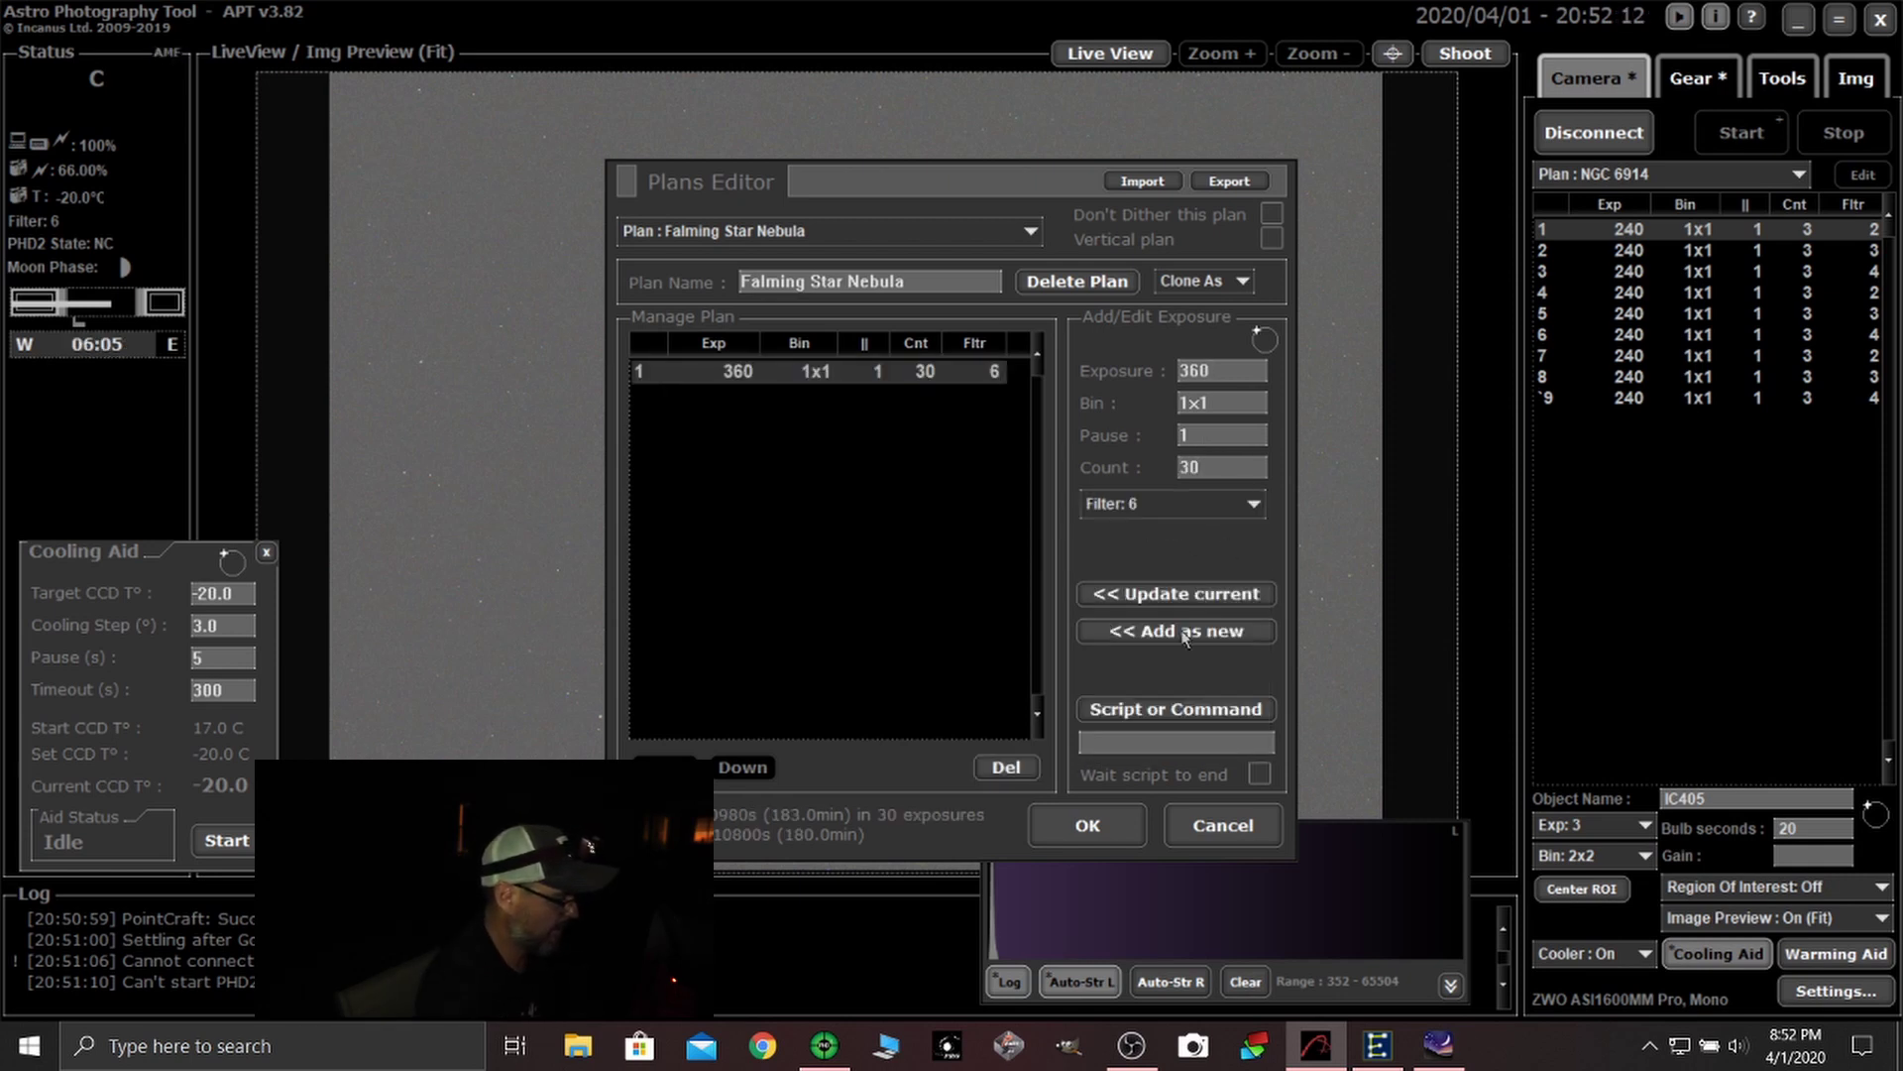
- Attach the command #NextPlan with the Park plan to the exposure and save the plan
{"action": "left_click", "coordinate": [1141, 708]}
{"action": "left_click", "coordinate": [908, 338]}
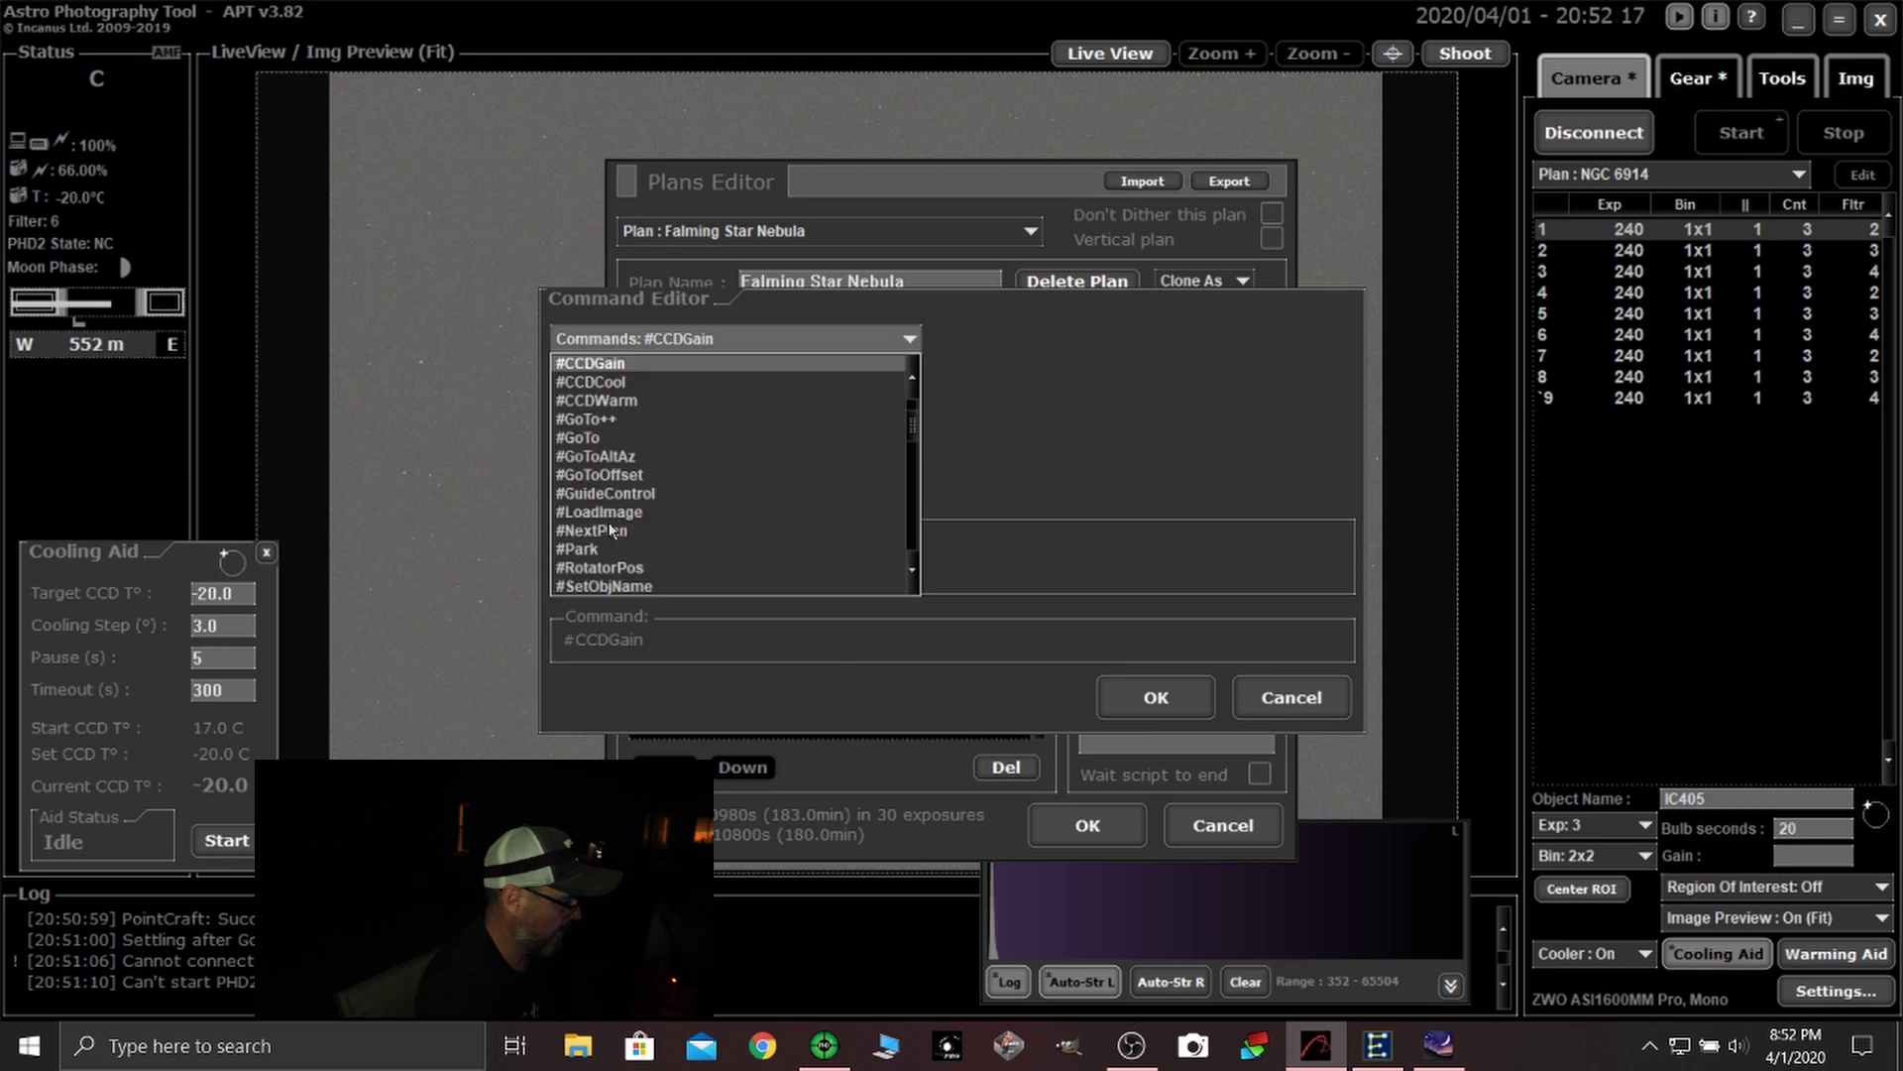
{"action": "left_click", "coordinate": [613, 537]}
{"action": "left_click", "coordinate": [734, 386]}
{"action": "left_click", "coordinate": [635, 443]}
{"action": "left_click", "coordinate": [1156, 697]}
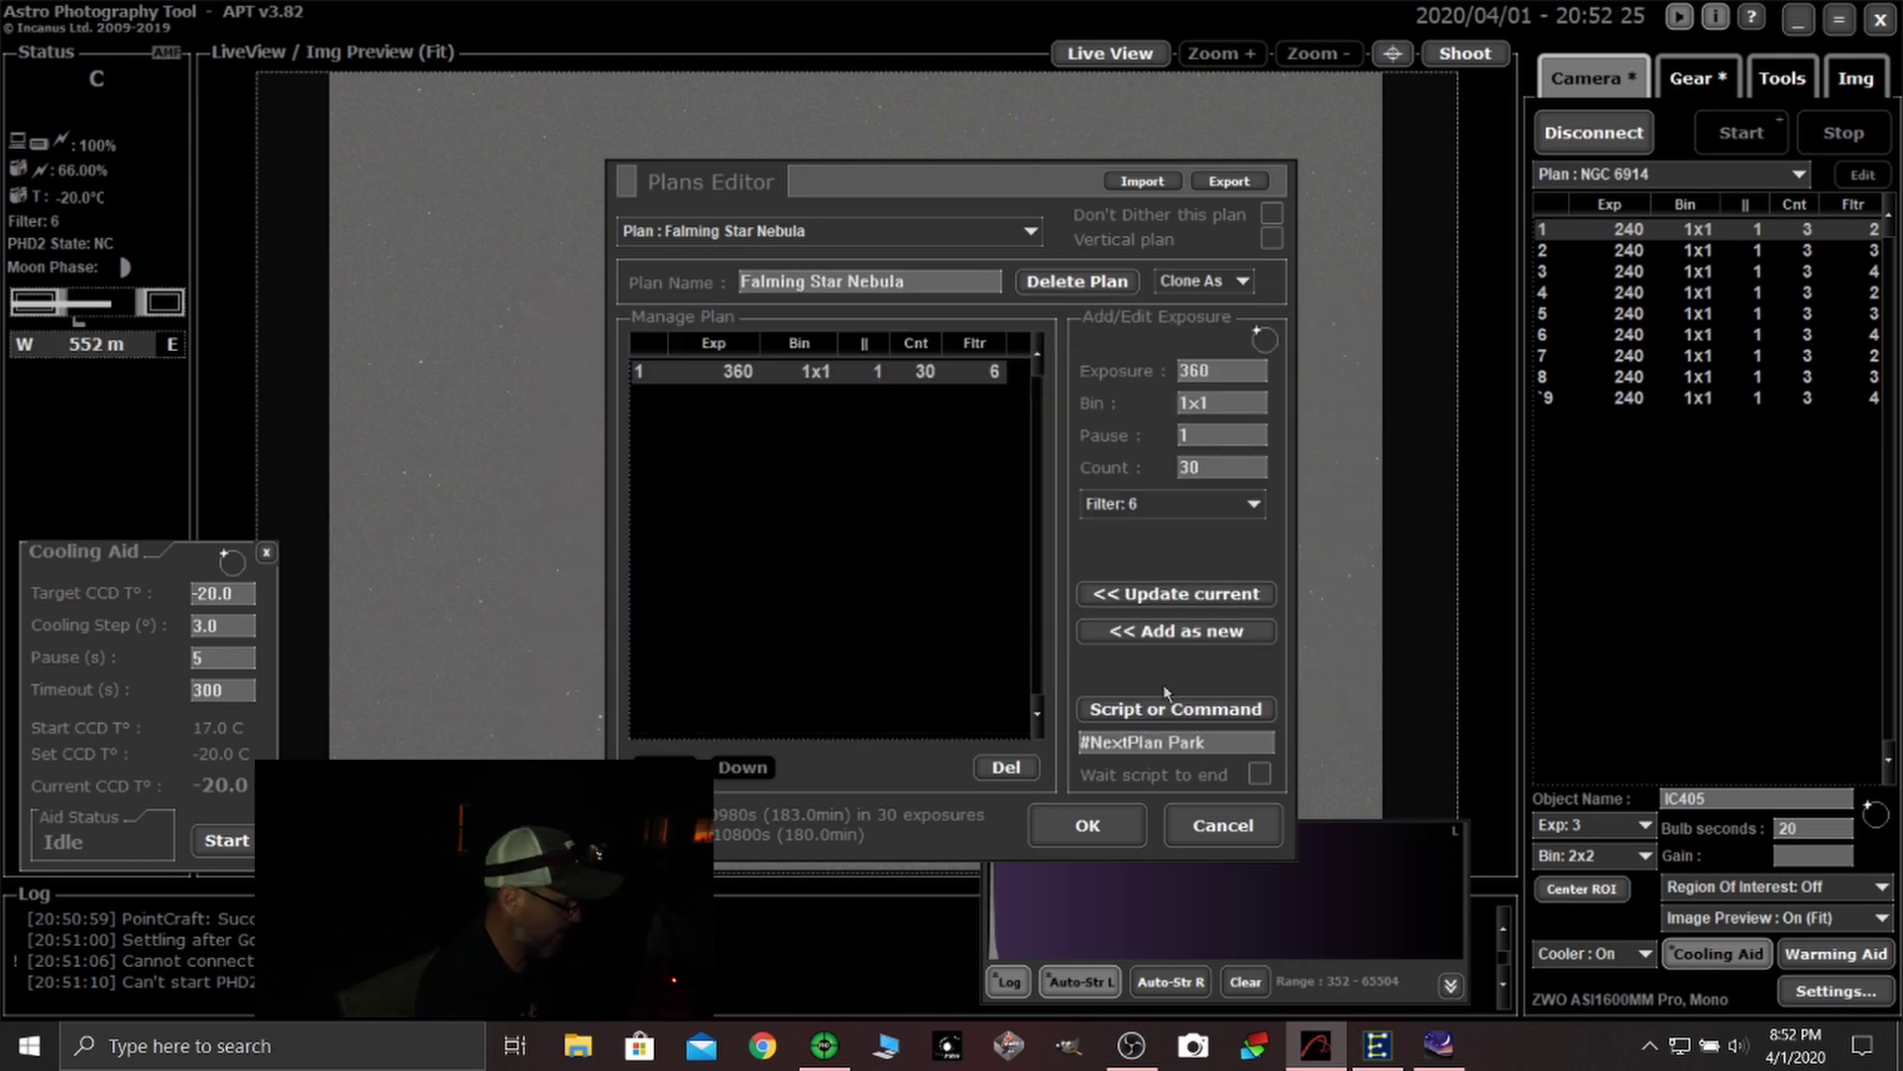
{"action": "left_click", "coordinate": [1088, 825]}
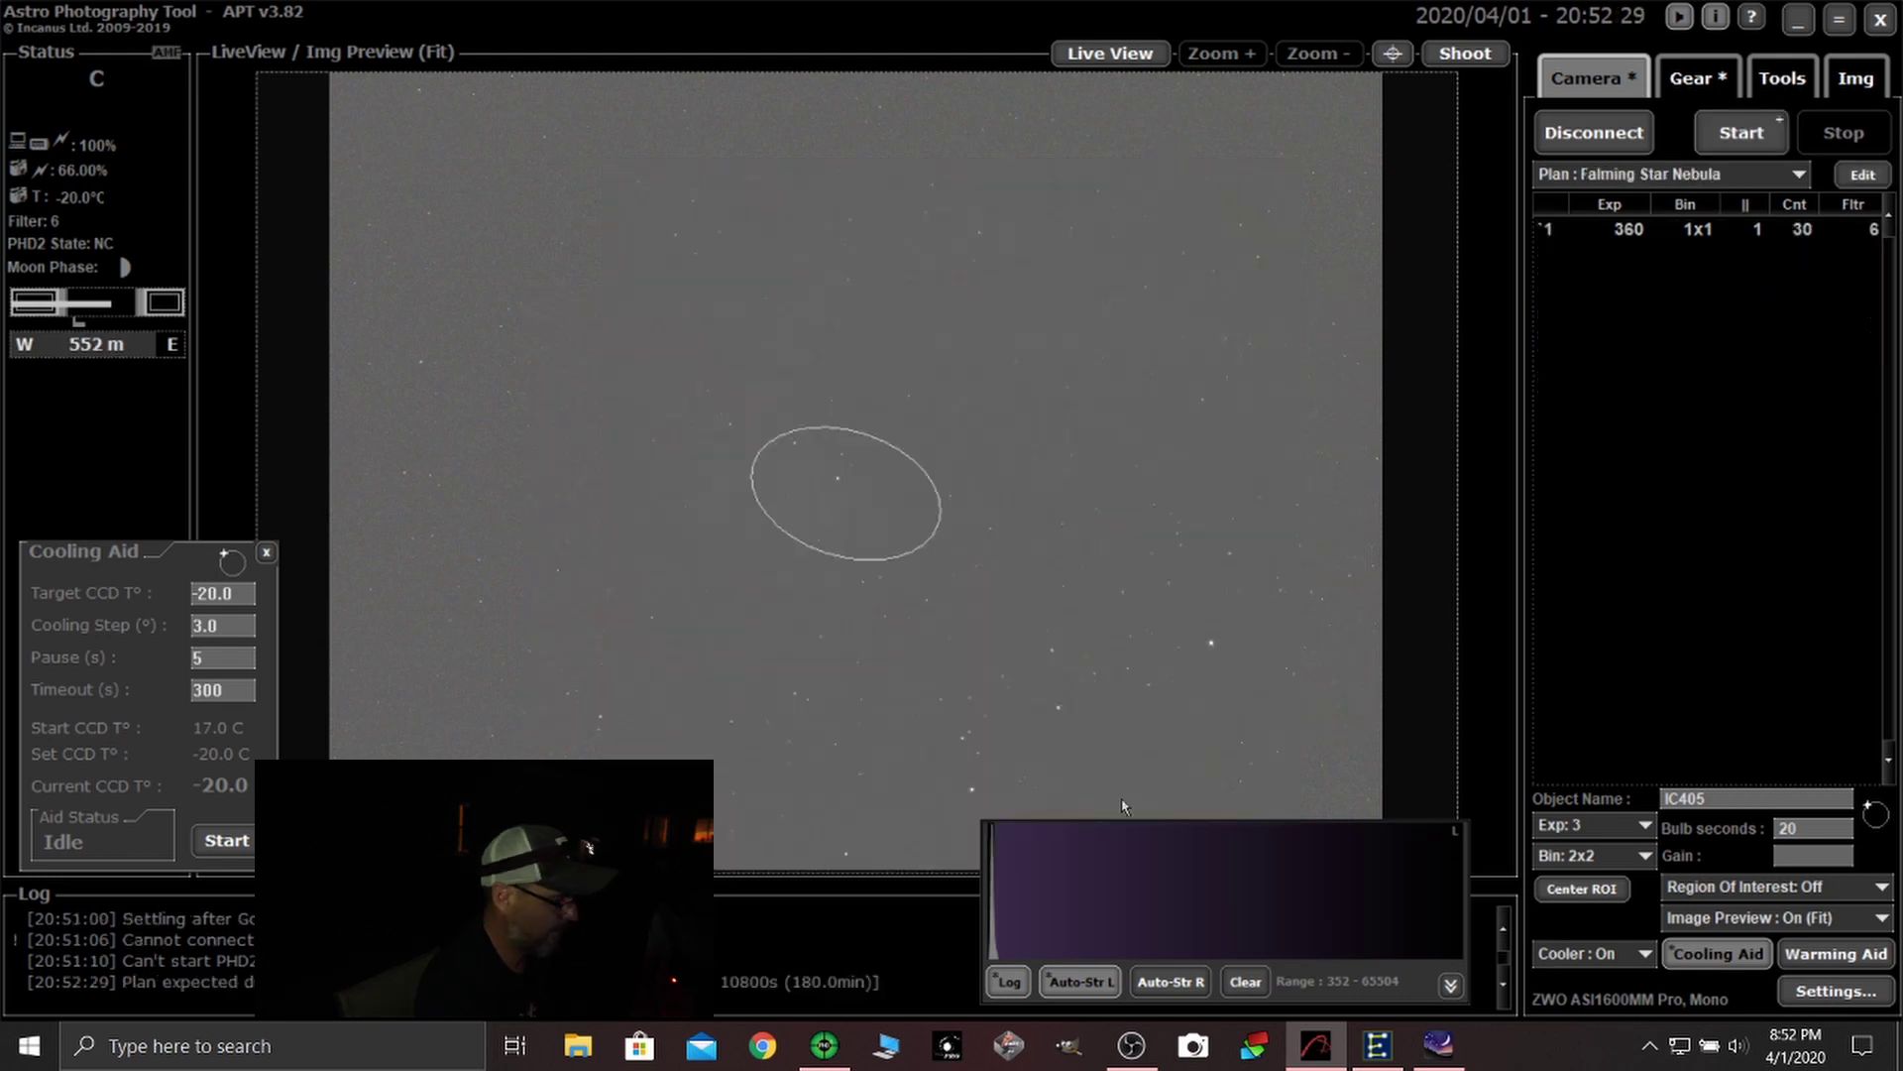
- Switch to the PHD2 guiding program
{"action": "left_click", "coordinate": [824, 1046]}
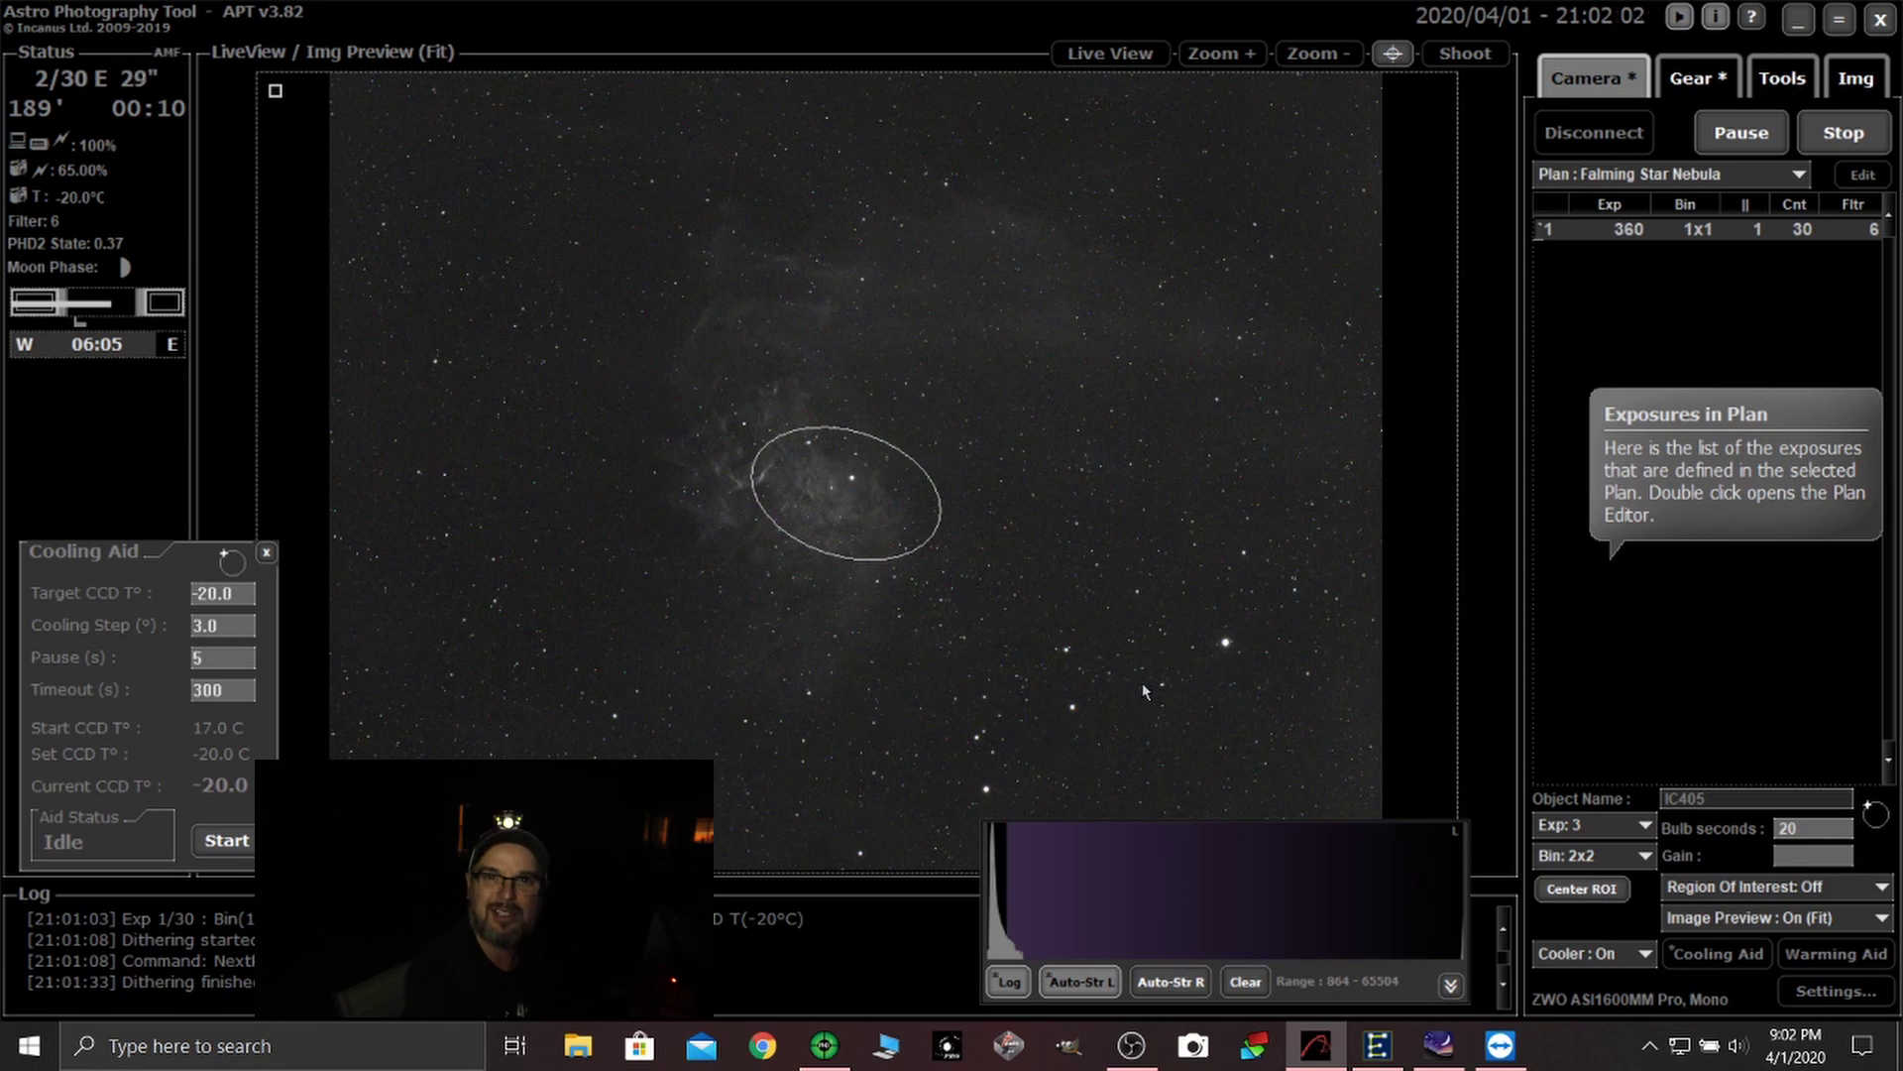
- Switch to Stellarium and search for NGC 6914
{"action": "key", "text": "super+d"}
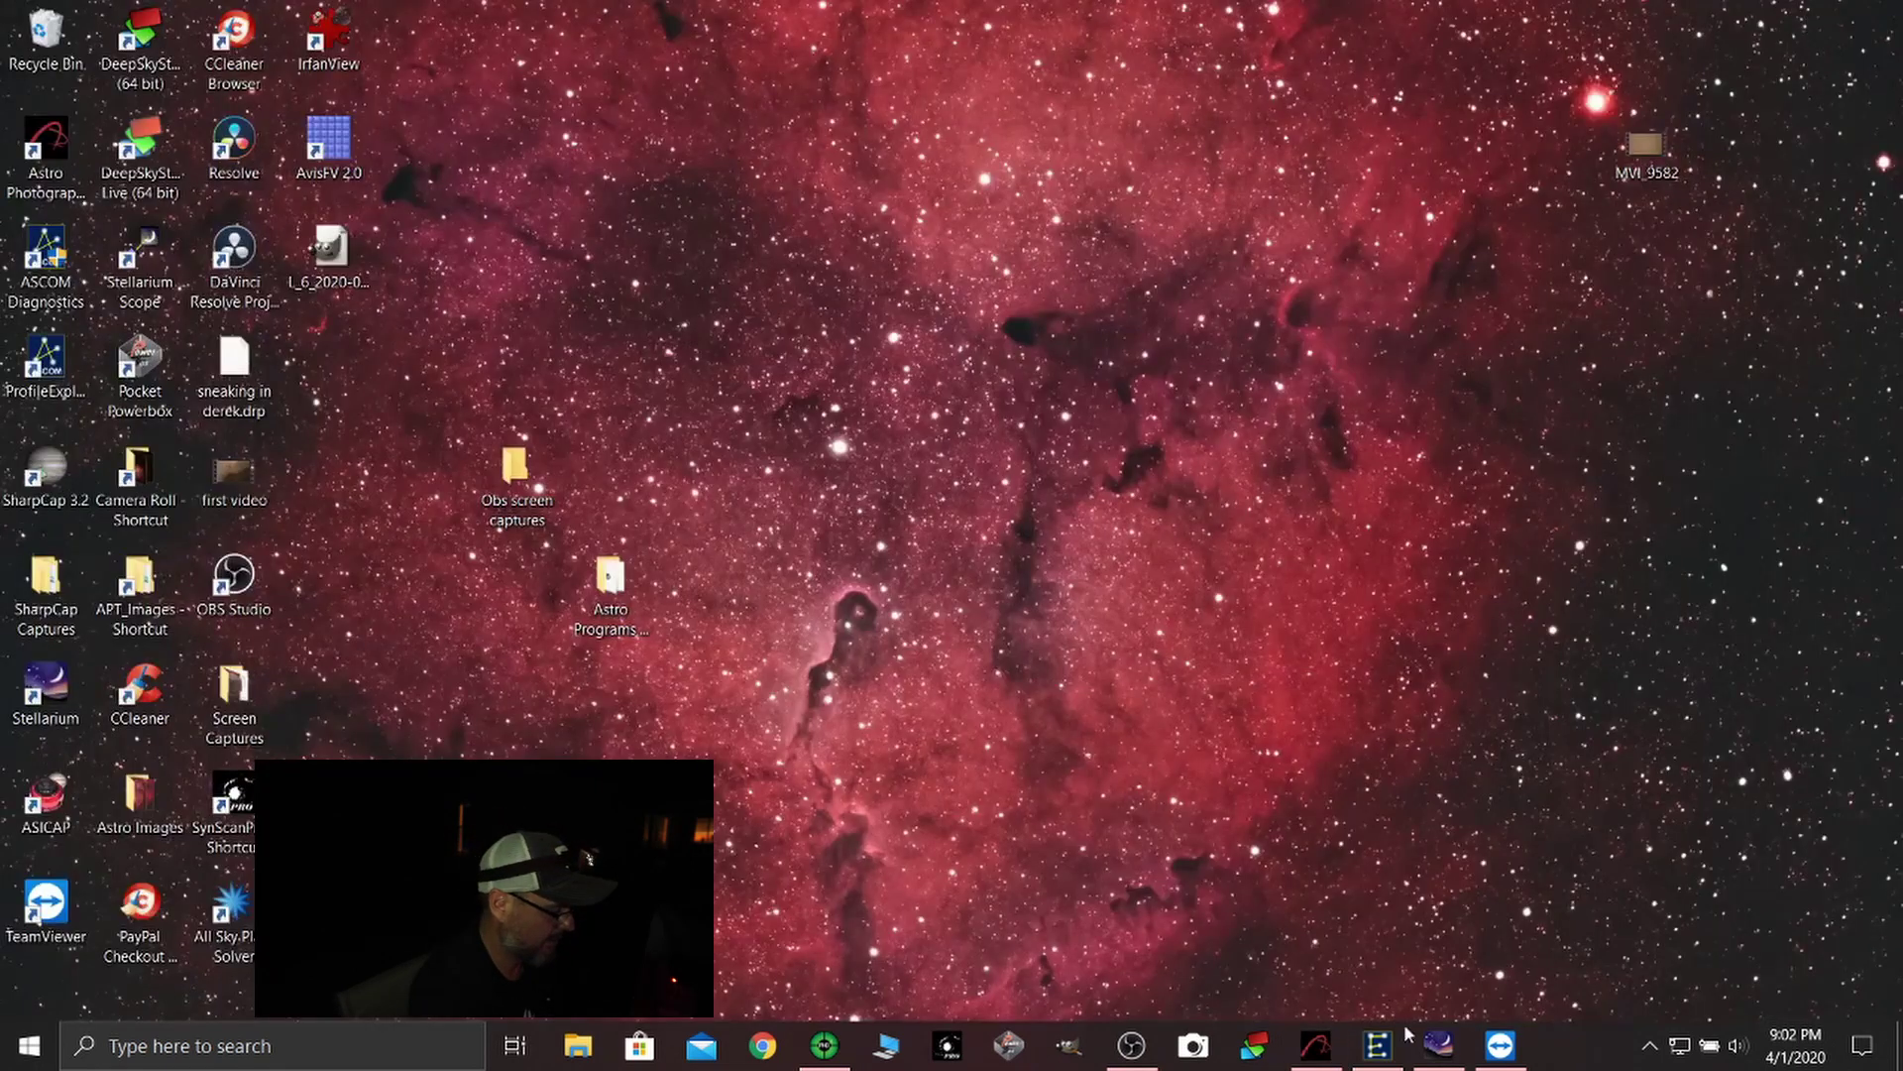
{"action": "left_click", "coordinate": [1438, 1044]}
{"action": "left_click", "coordinate": [57, 674]}
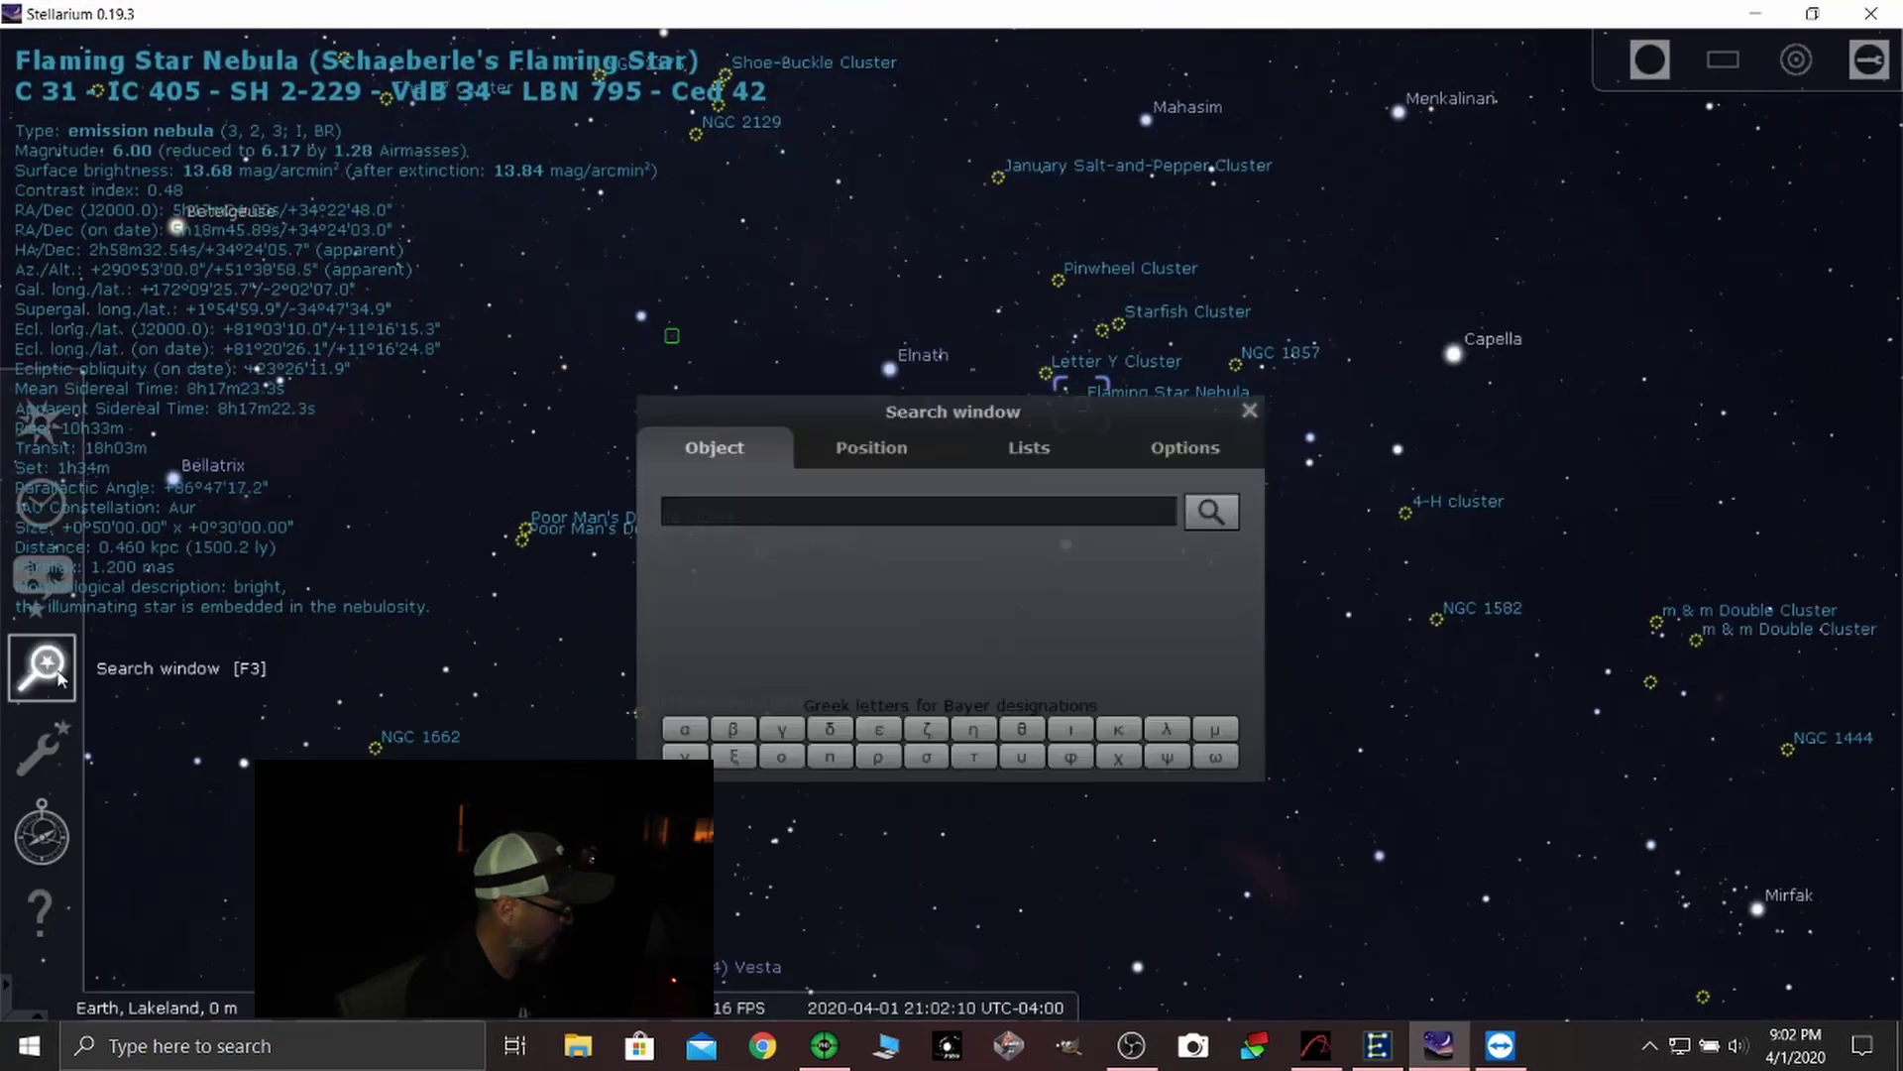
{"action": "type", "text": "ngc 6914"}
{"action": "key", "text": "Return"}
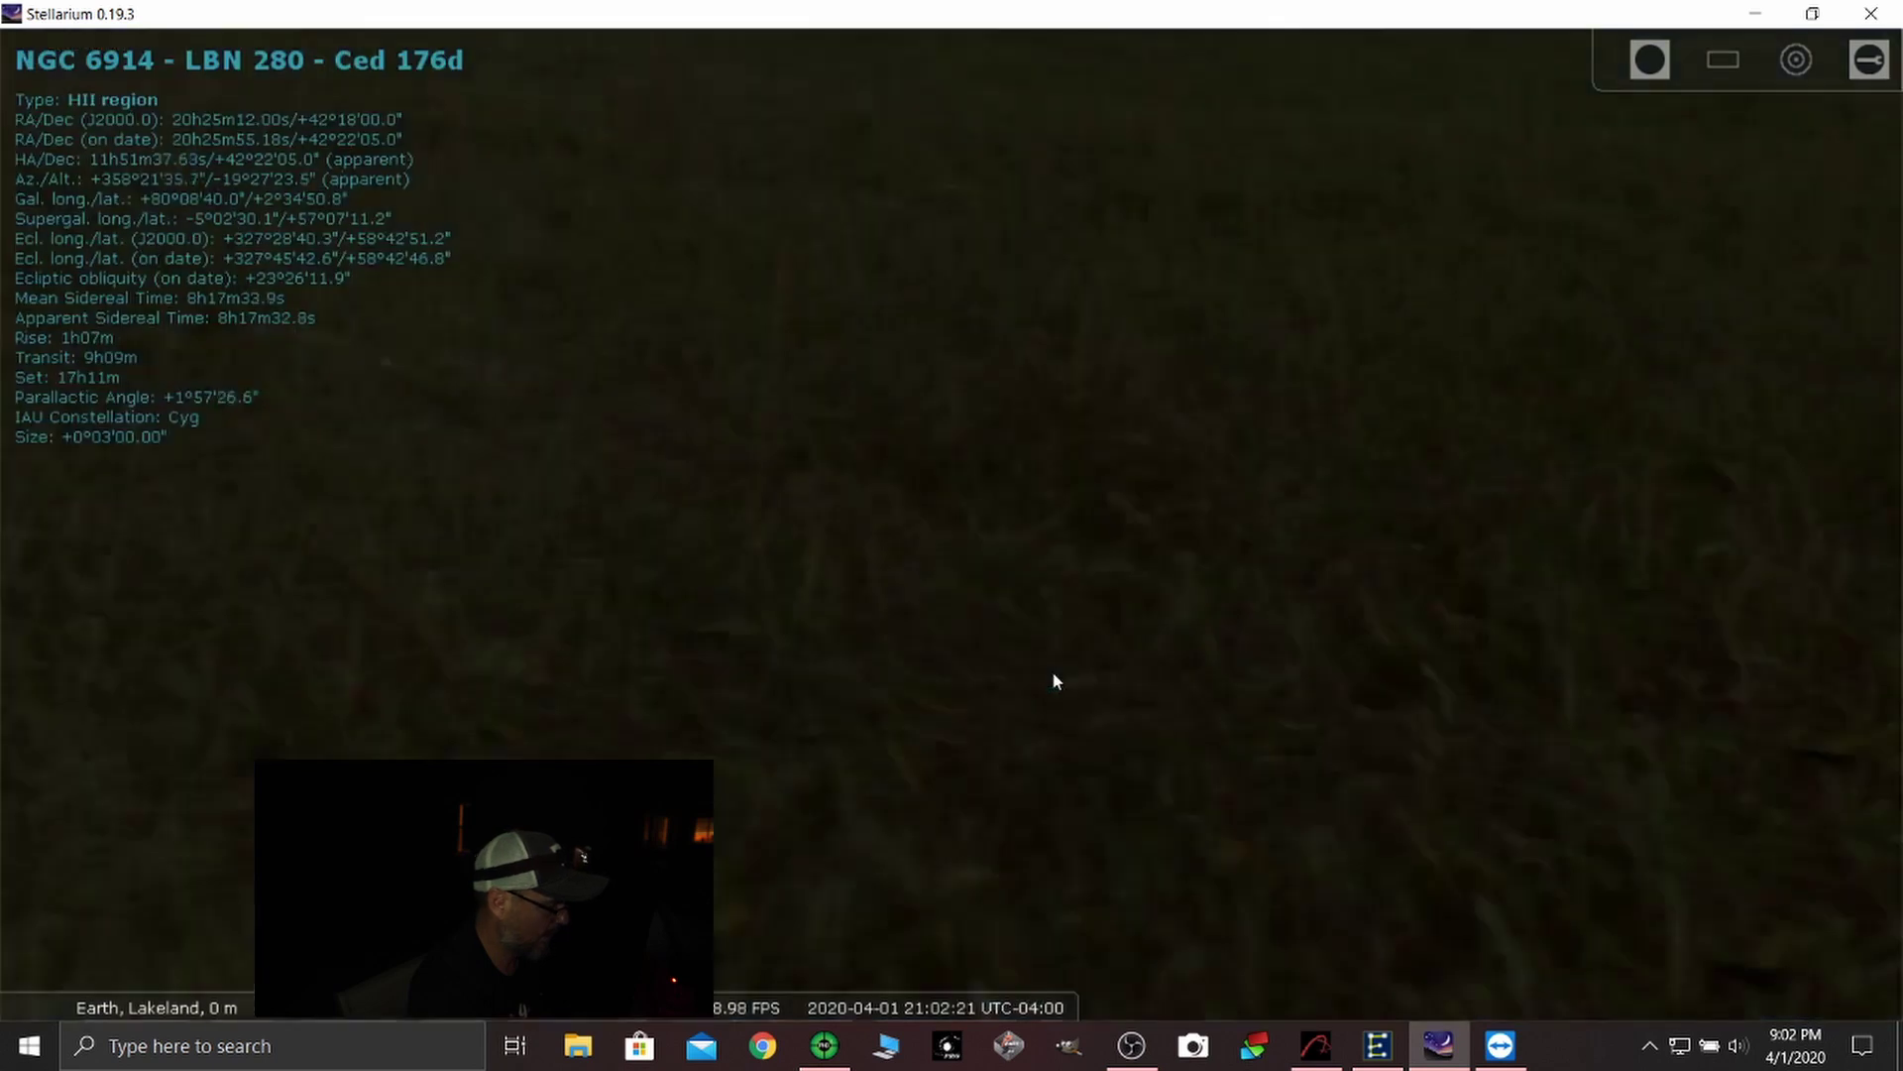
- Hide the ground and examine the sky around NGC 6914
{"action": "key", "text": "g"}
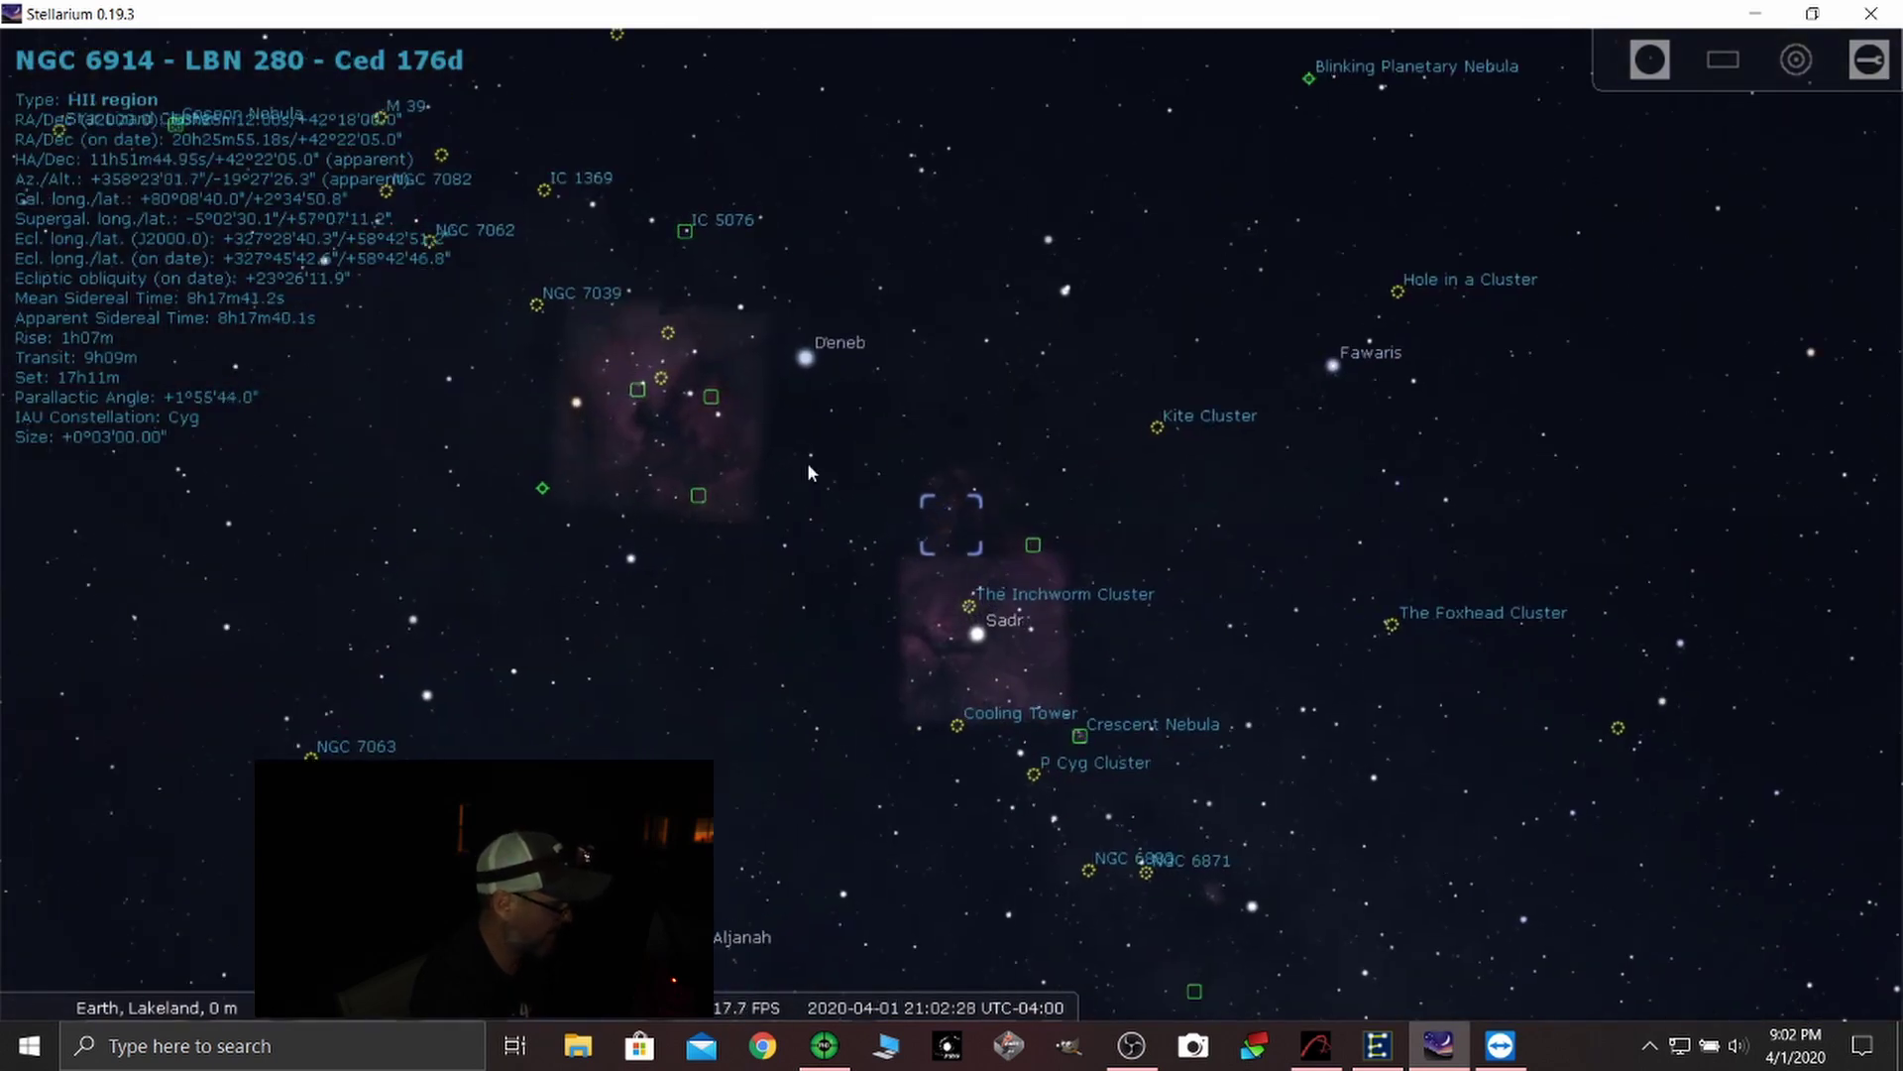
{"action": "scroll", "coordinate": [674, 407], "scroll_direction": "up", "scroll_amount": 3}
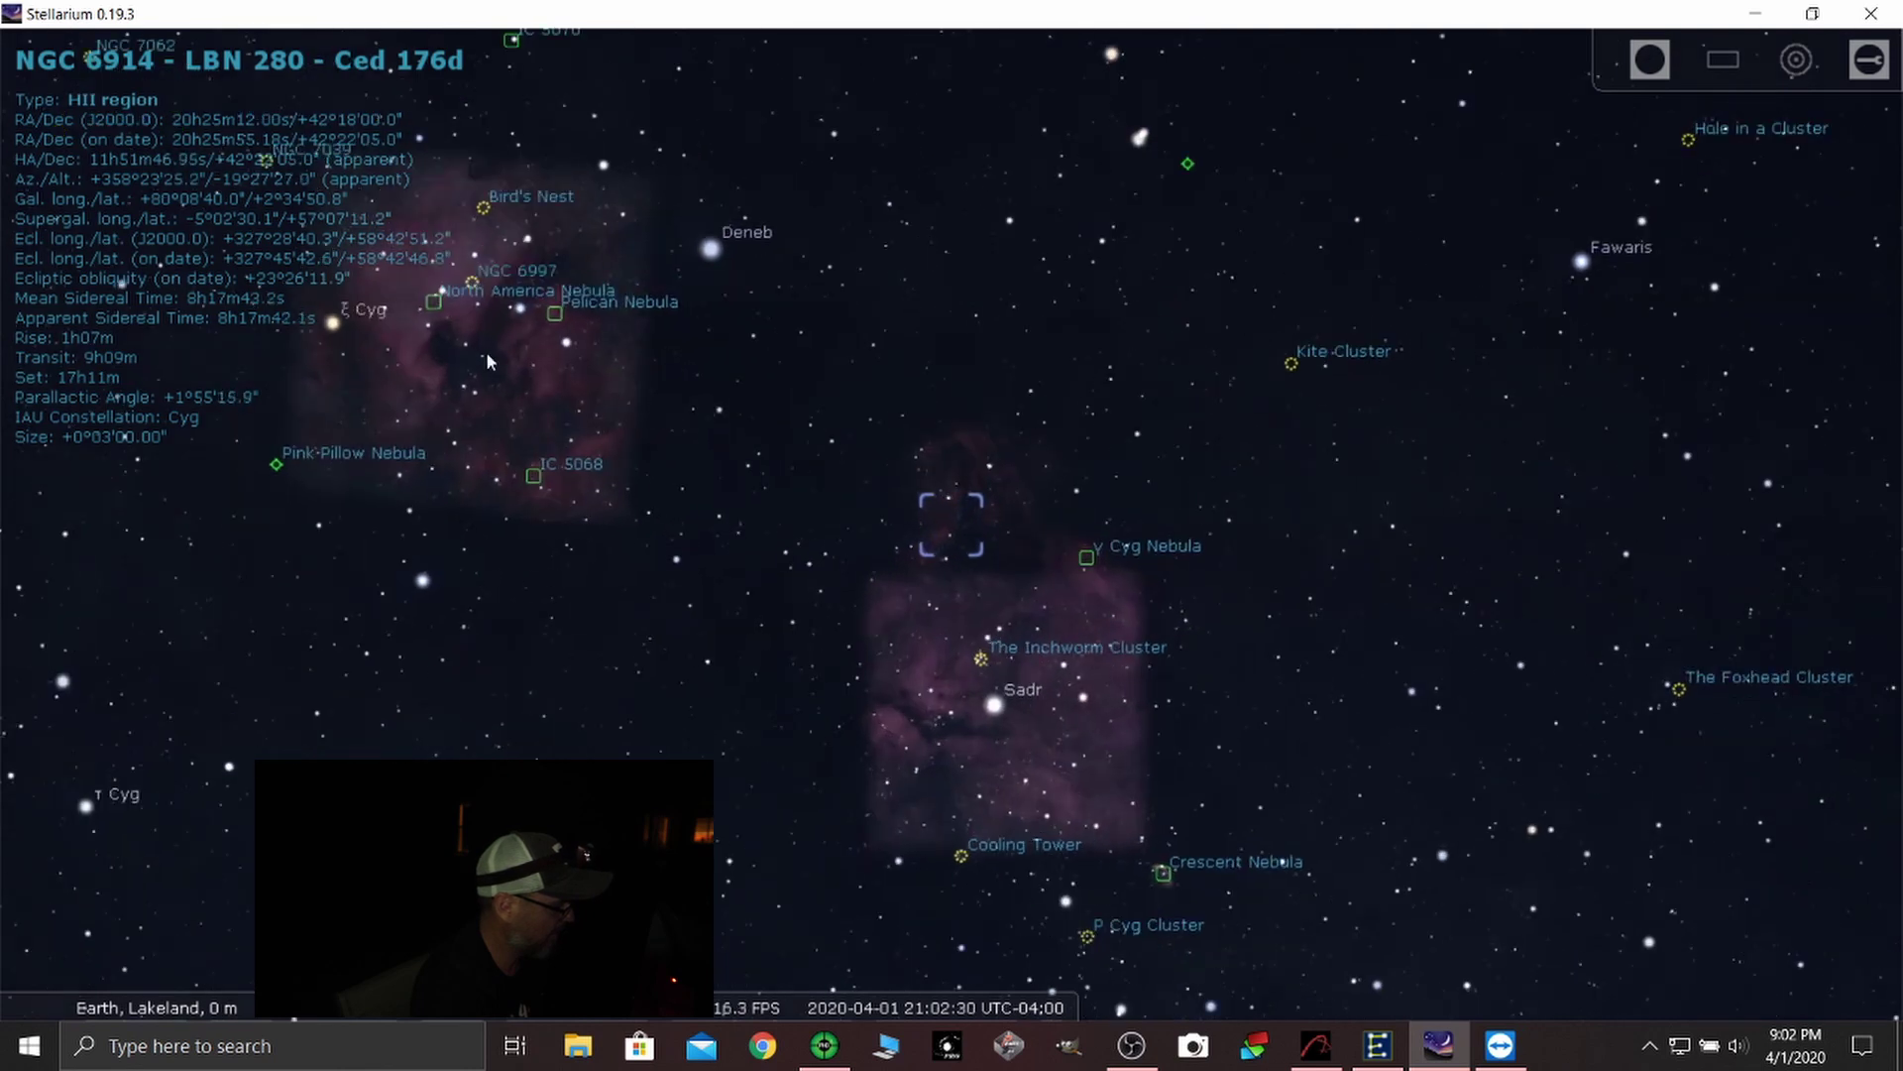
{"action": "scroll", "coordinate": [1020, 486], "scroll_direction": "up", "scroll_amount": 3}
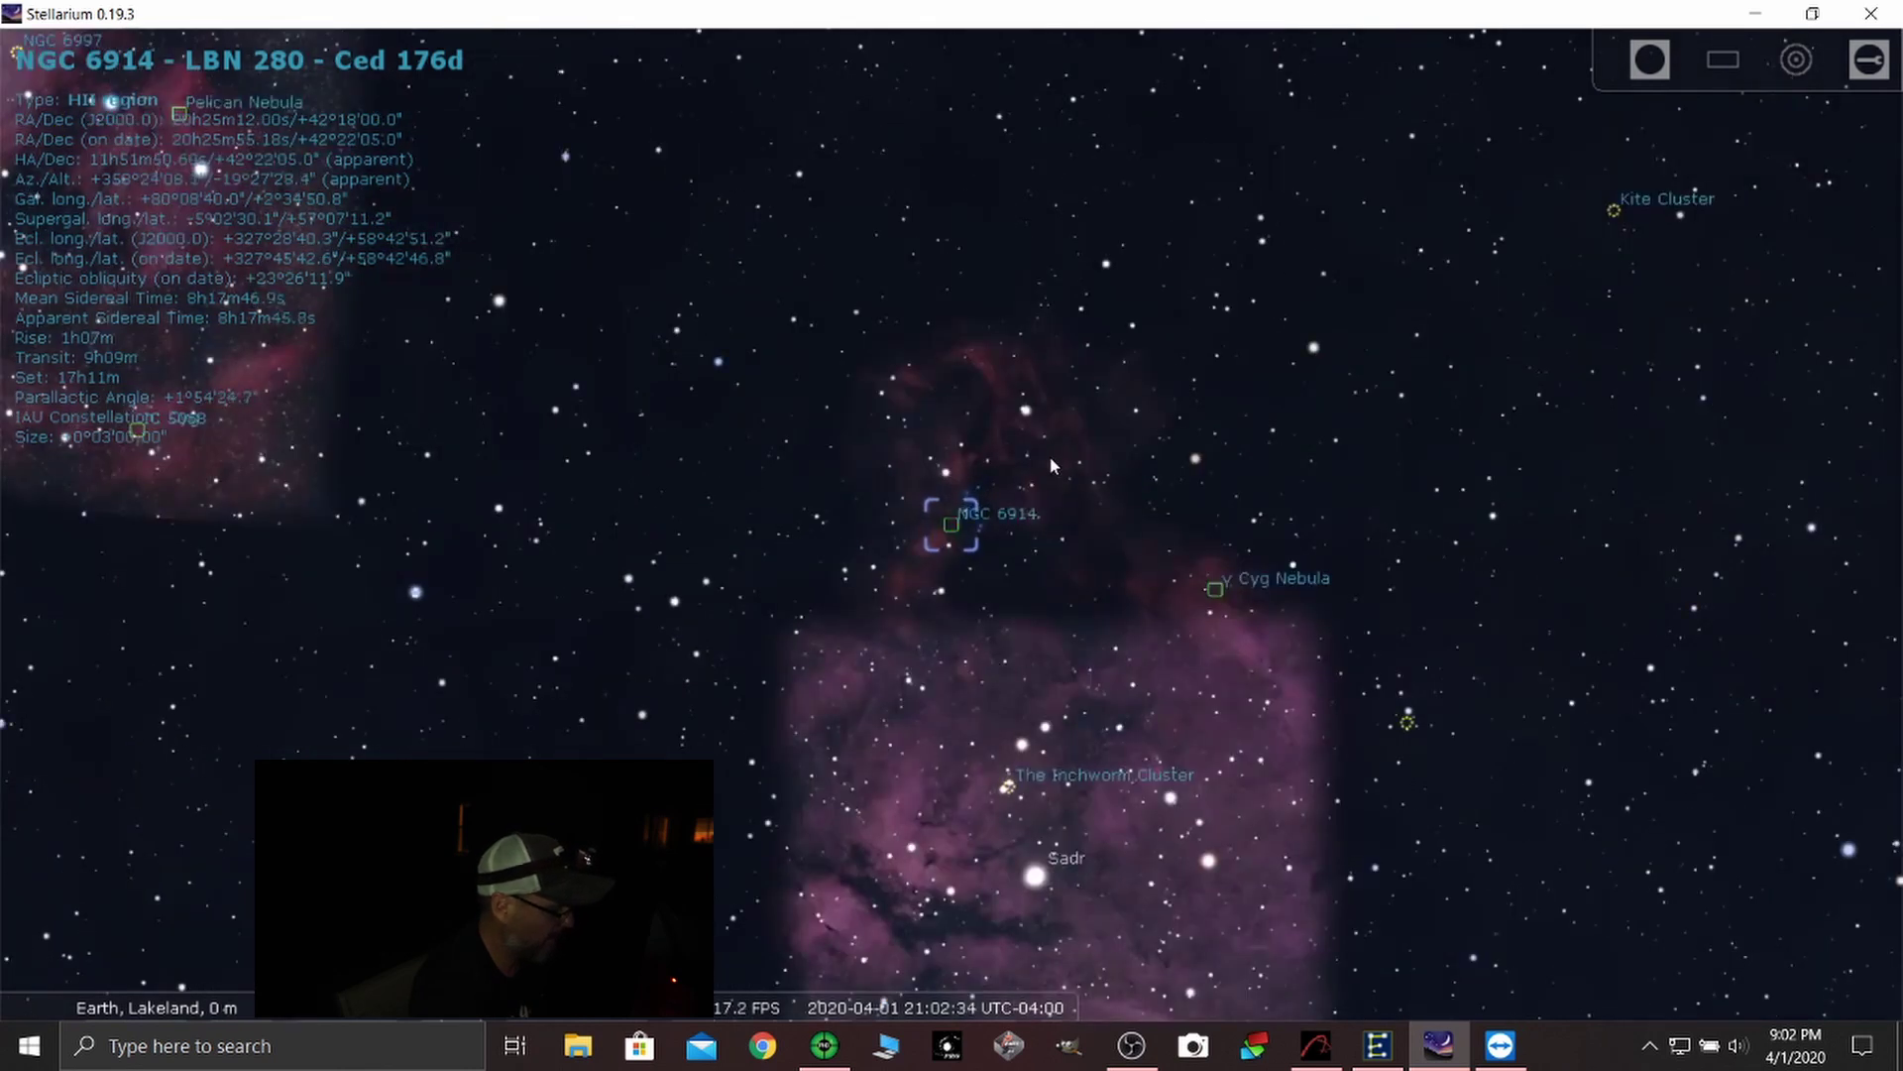
{"action": "scroll", "coordinate": [1051, 464], "scroll_direction": "up", "scroll_amount": 1}
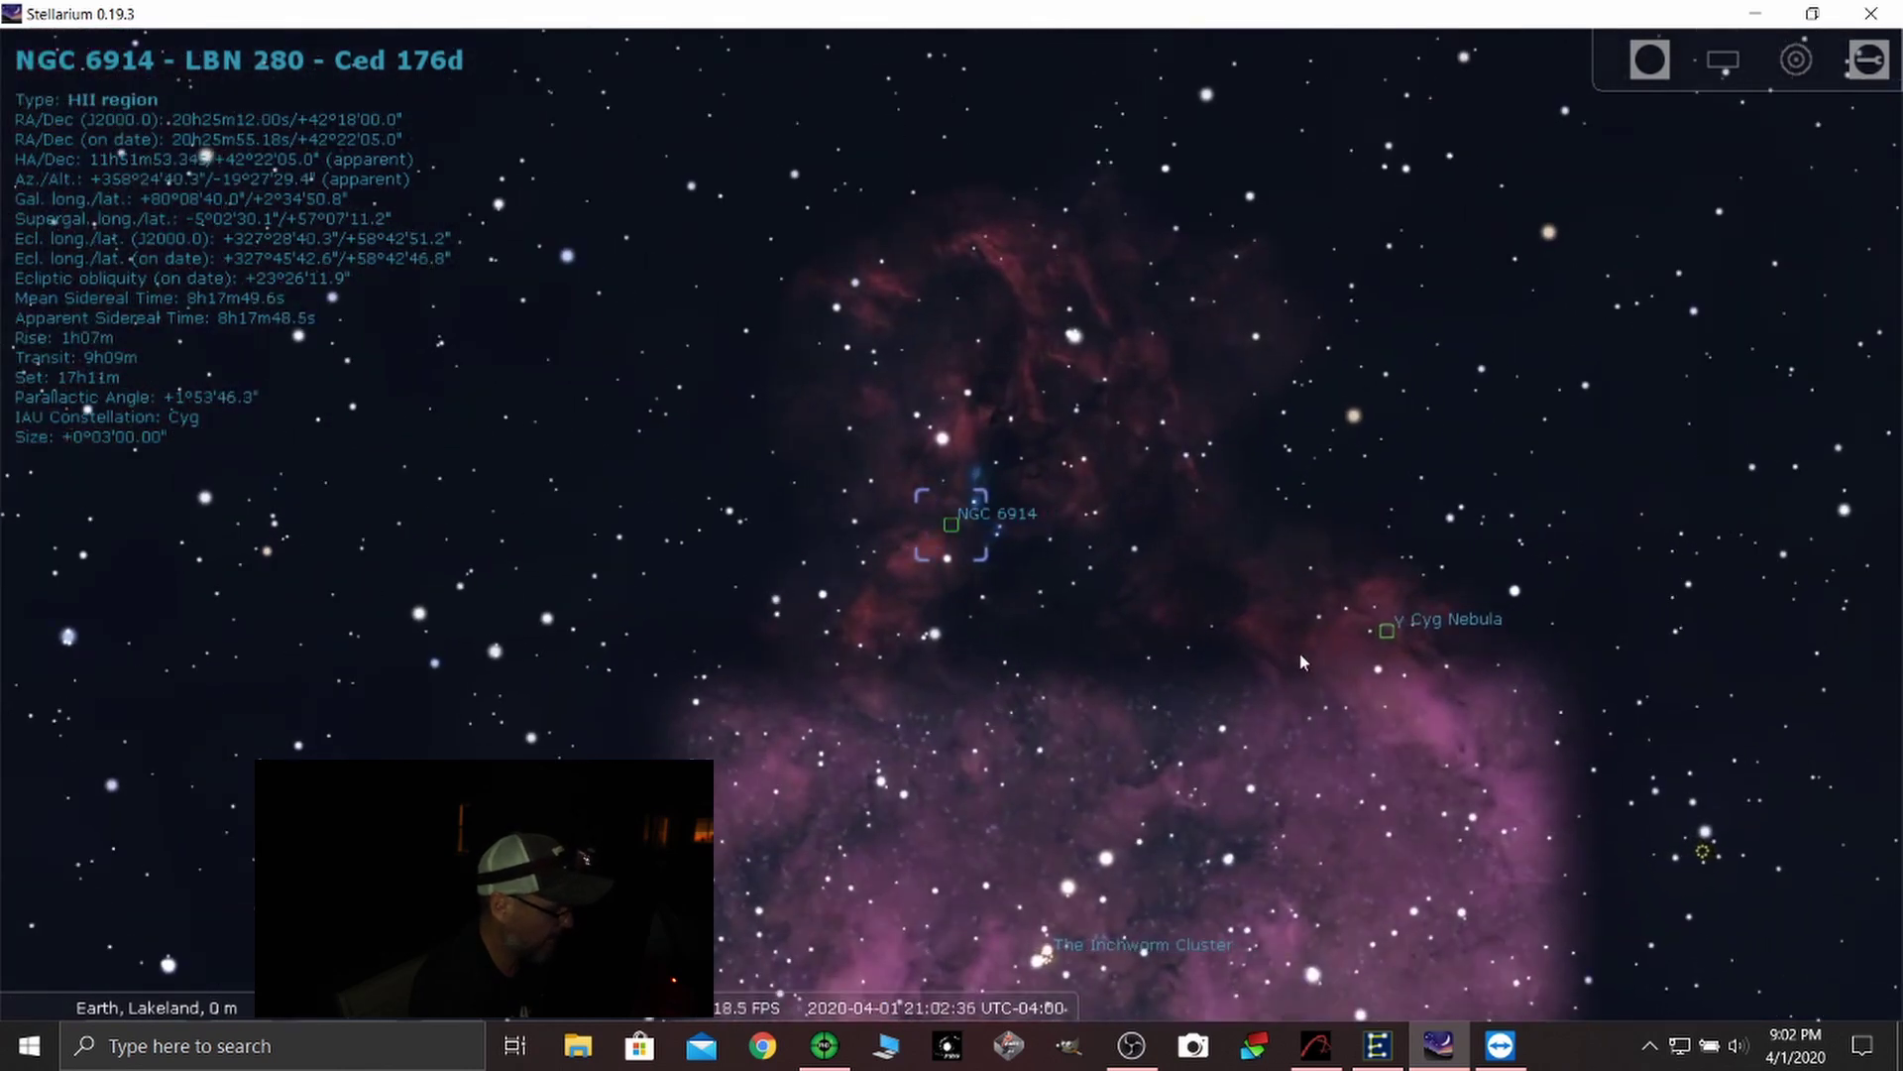
- Show the image sensor frame over NGC 6914 and examine how the nebula sits within it
{"action": "left_click", "coordinate": [1723, 60]}
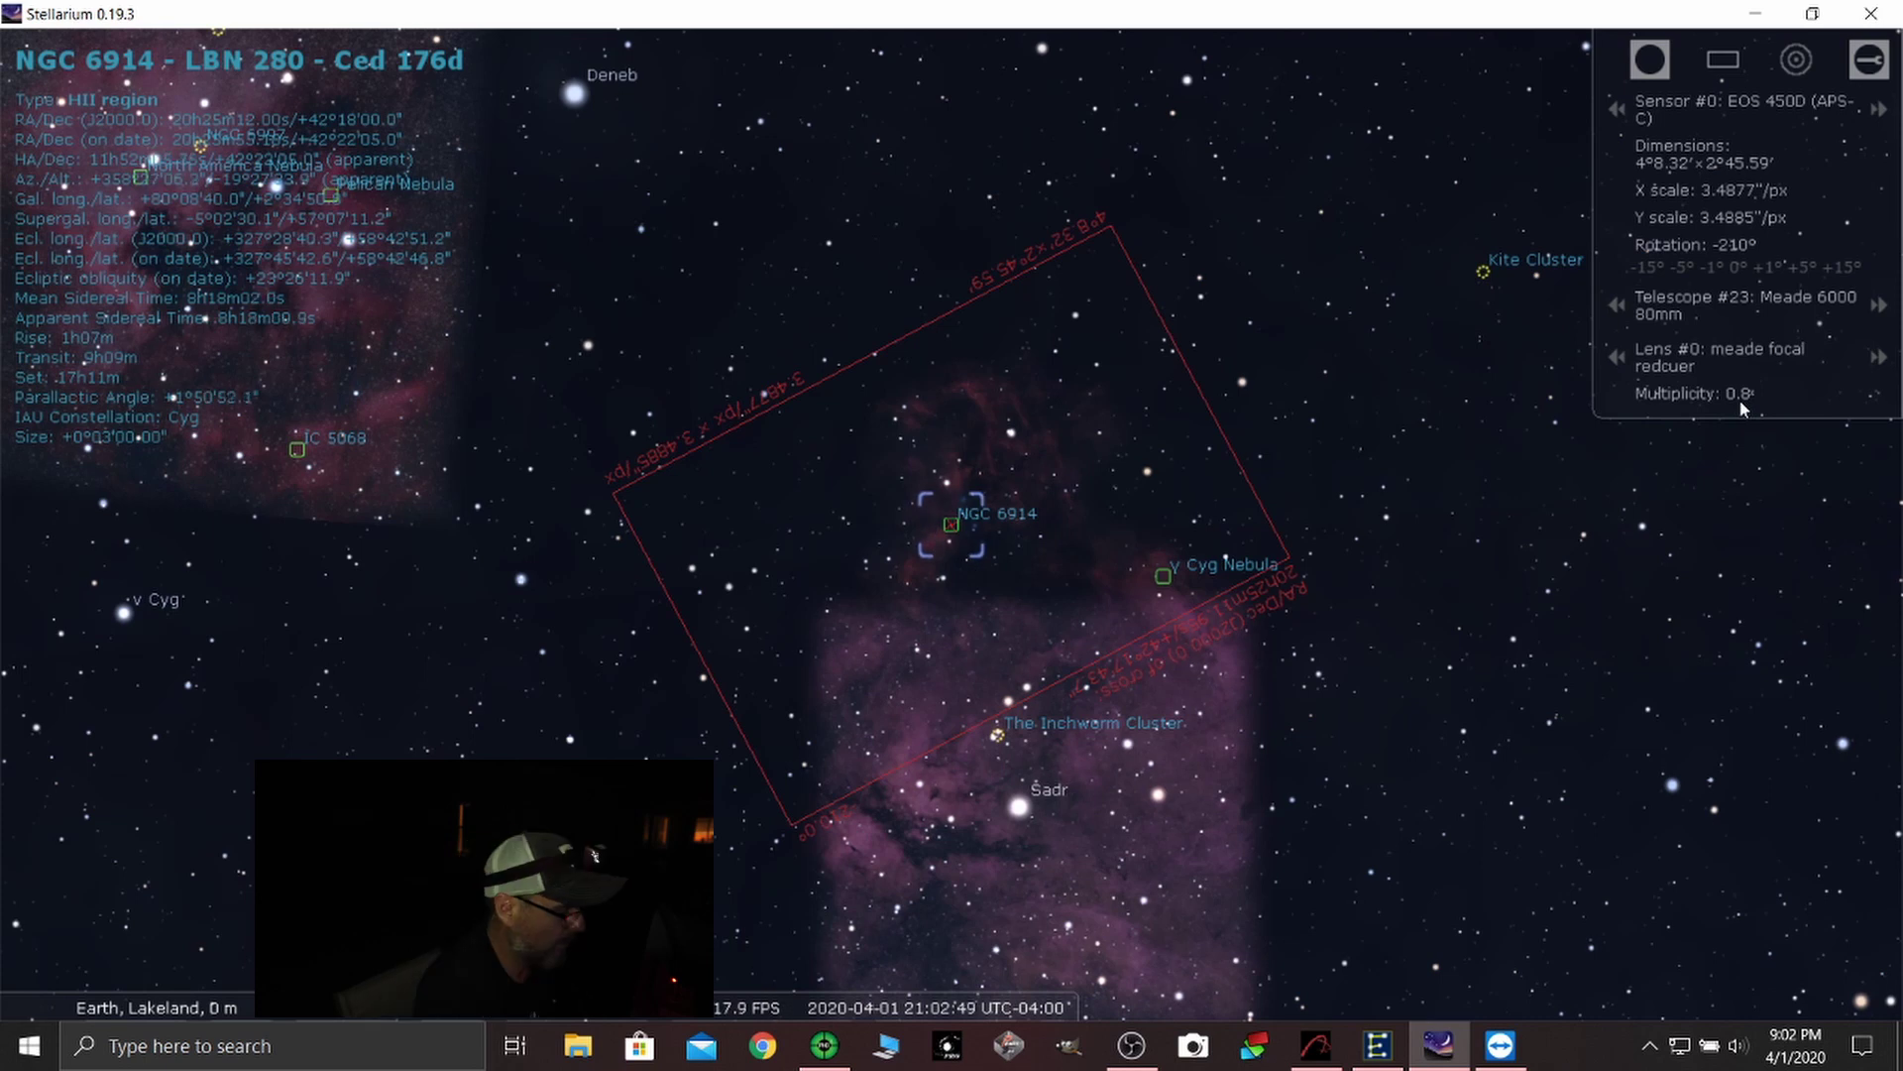
{"action": "key", "text": "Left"}
{"action": "scroll", "coordinate": [1136, 449], "scroll_direction": "up", "scroll_amount": 5}
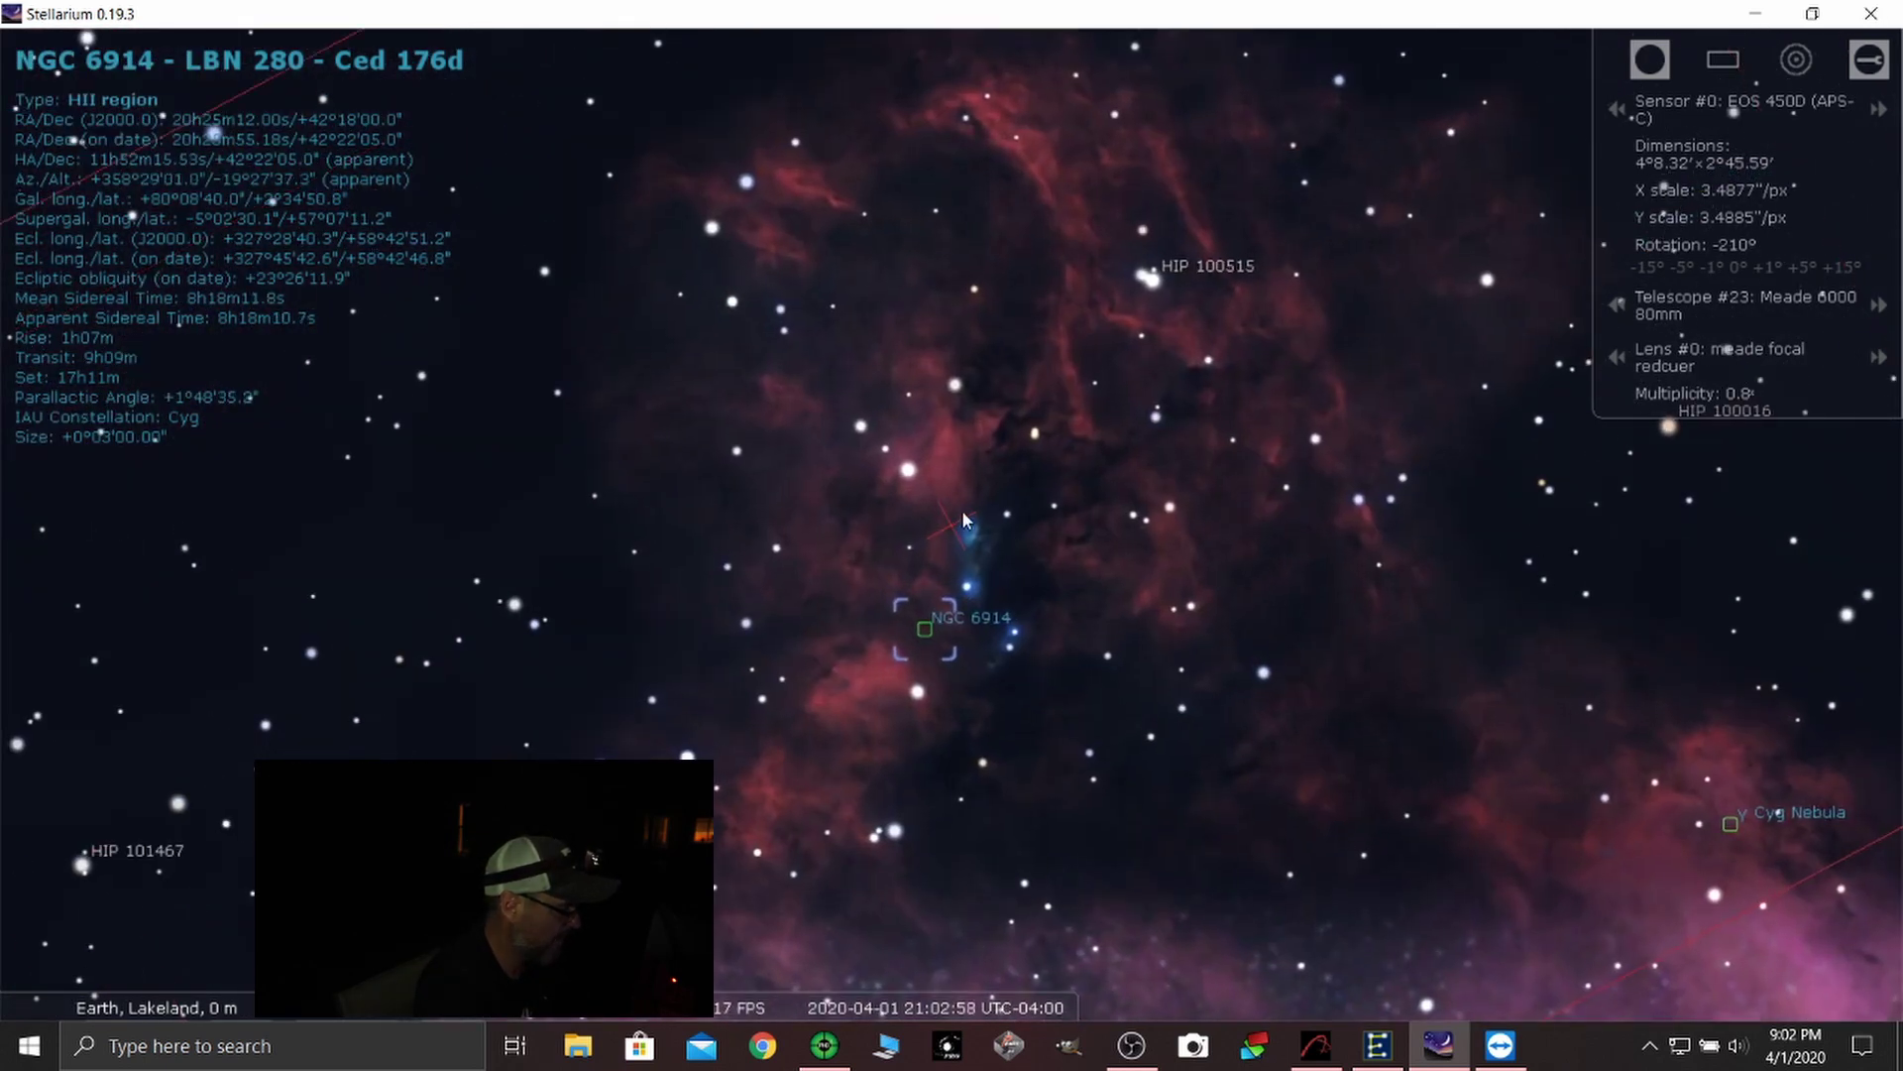
{"action": "scroll", "coordinate": [979, 538], "scroll_direction": "up", "scroll_amount": 2}
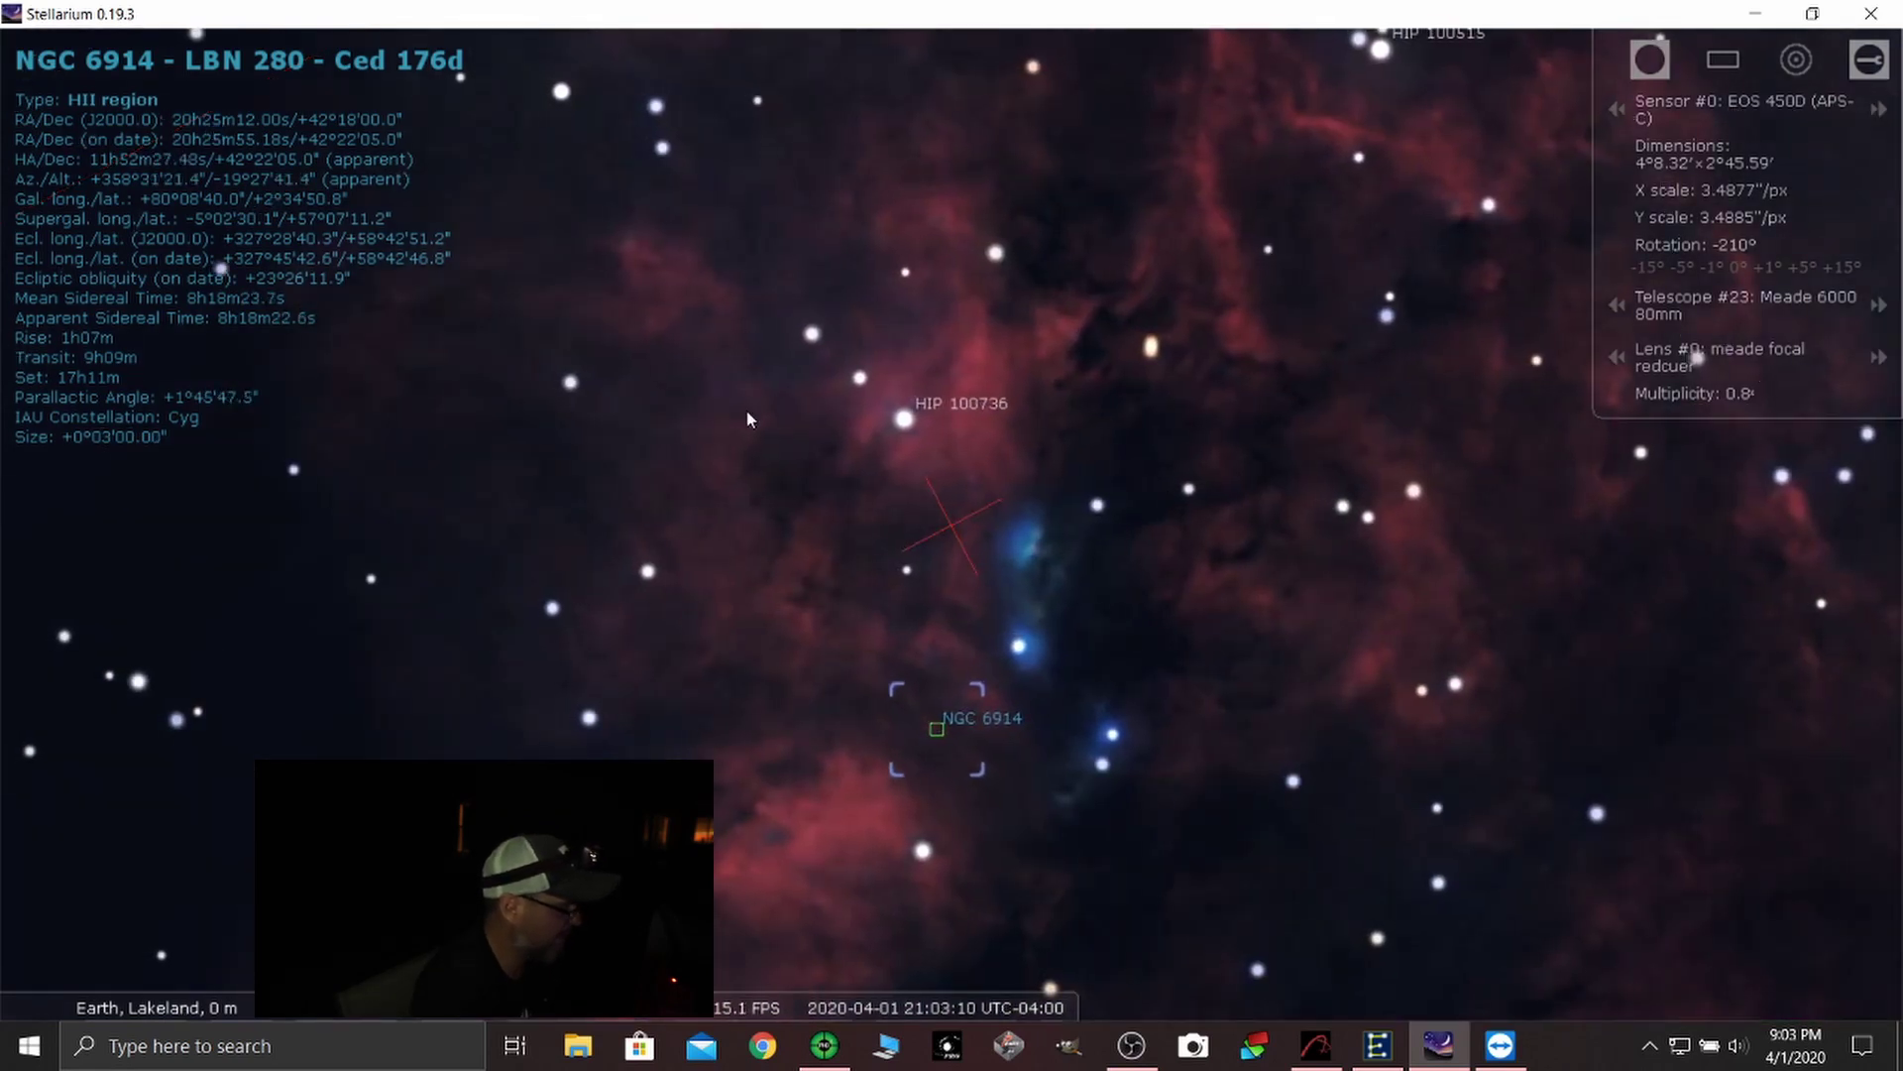
{"action": "scroll", "coordinate": [846, 317], "scroll_direction": "down", "scroll_amount": 2}
{"action": "scroll", "coordinate": [781, 472], "scroll_direction": "down", "scroll_amount": 2}
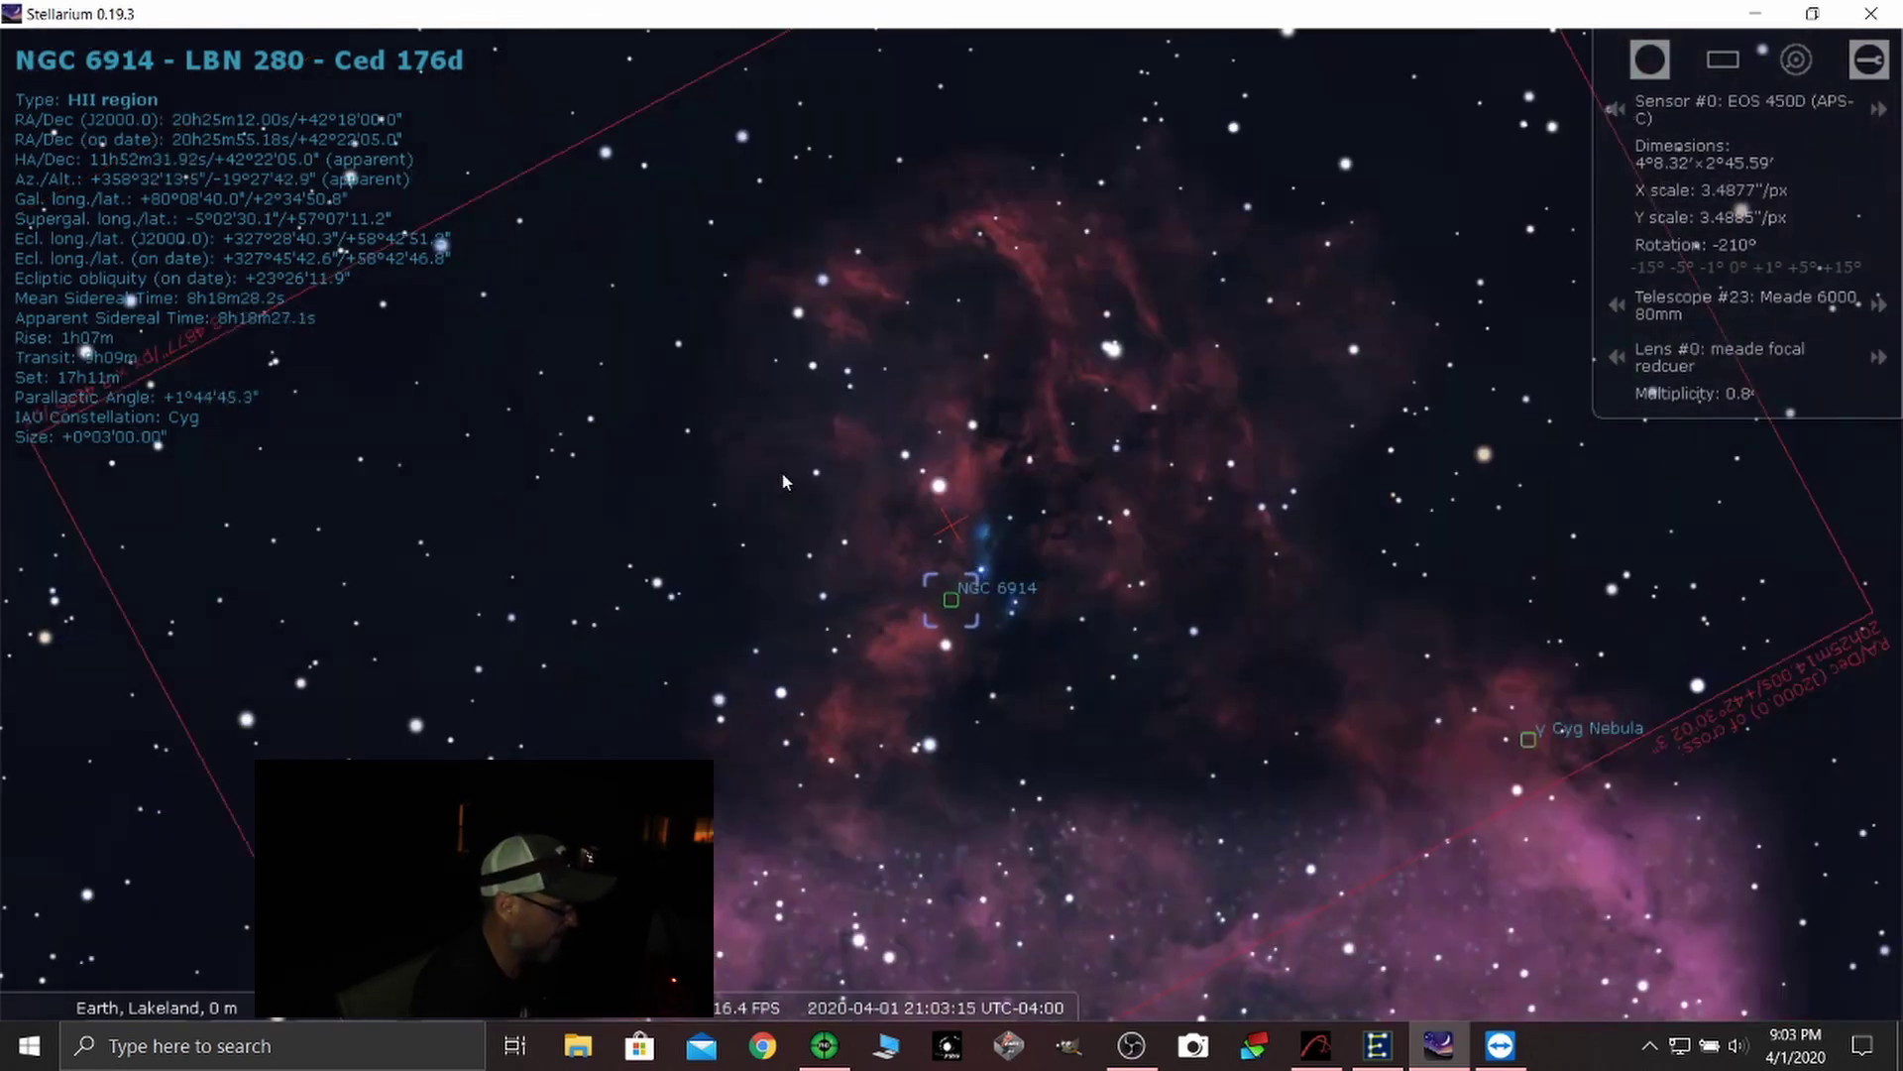
{"action": "scroll", "coordinate": [969, 440], "scroll_direction": "down", "scroll_amount": 3}
{"action": "scroll", "coordinate": [1020, 473], "scroll_direction": "down", "scroll_amount": 2}
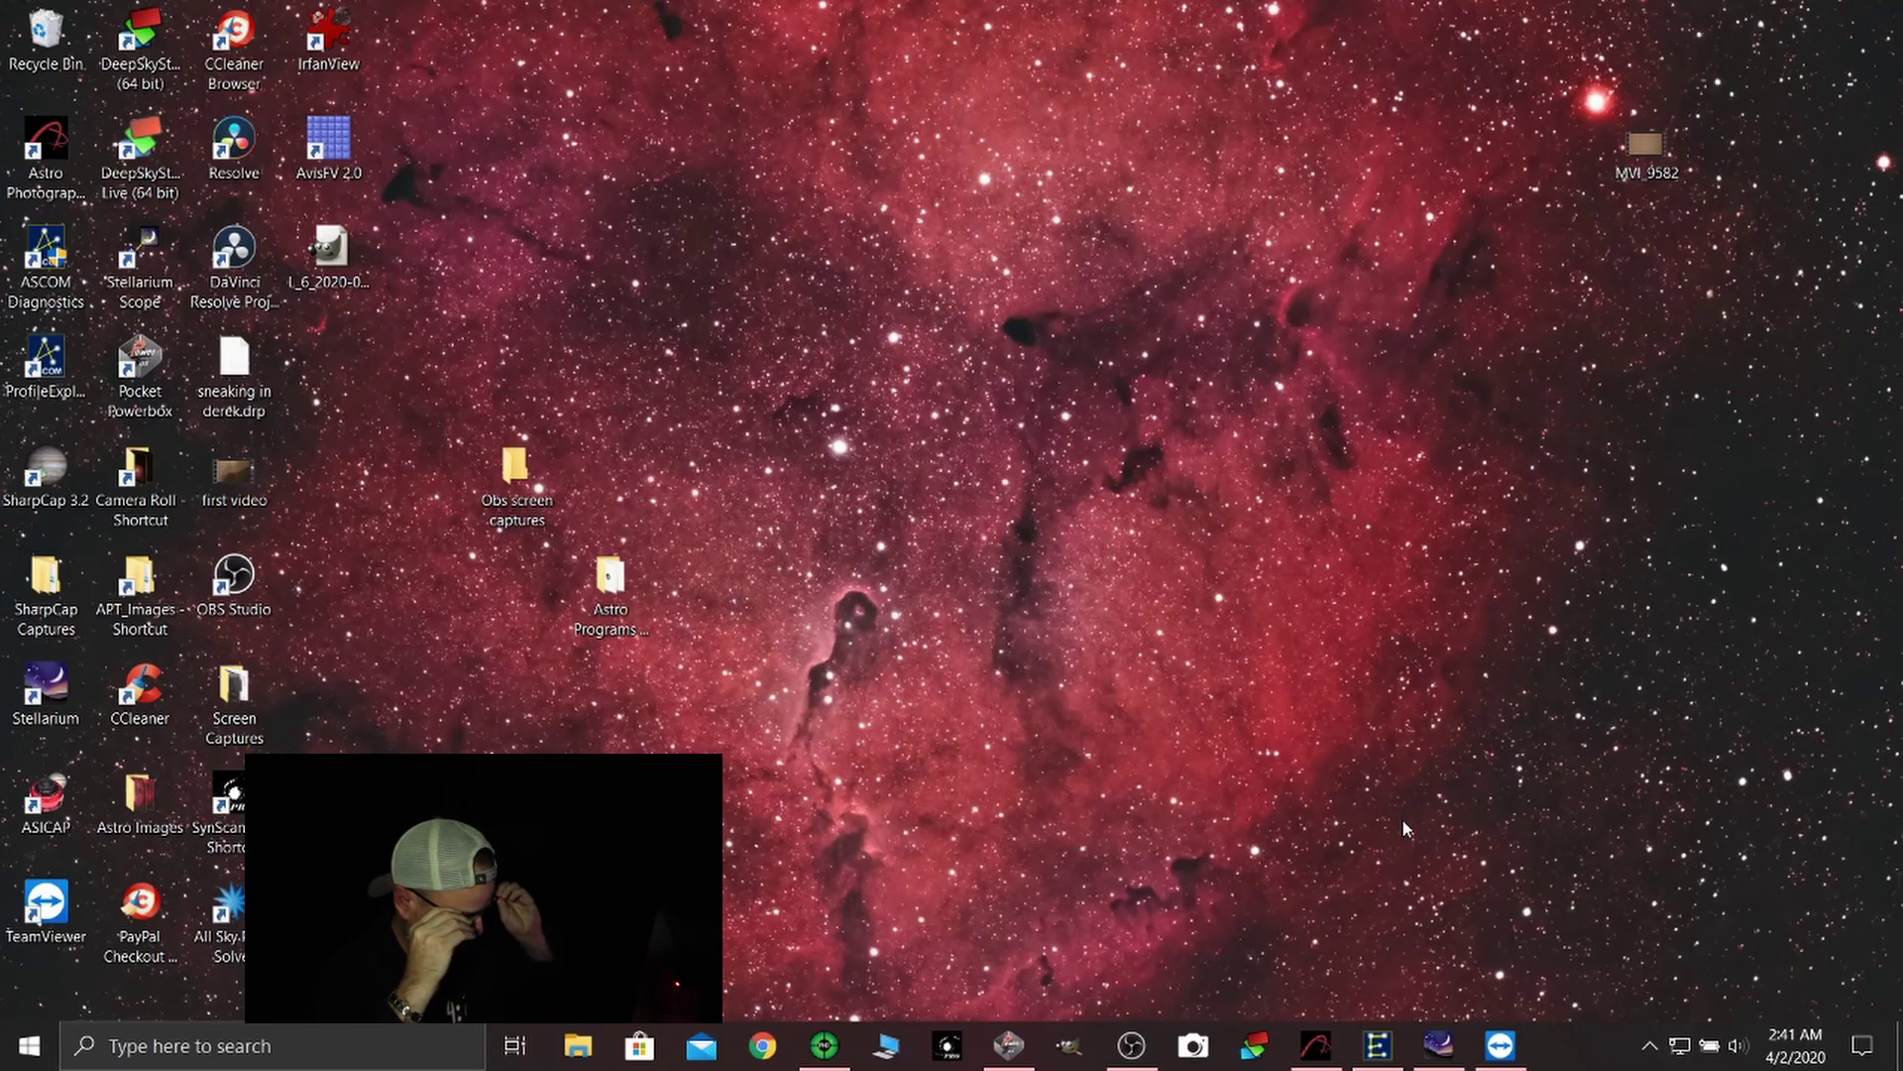
- Switch to Astro Photography Tool and move the Cooling Aid and histogram windows away from the centre of the preview
{"action": "left_click", "coordinate": [1315, 1045]}
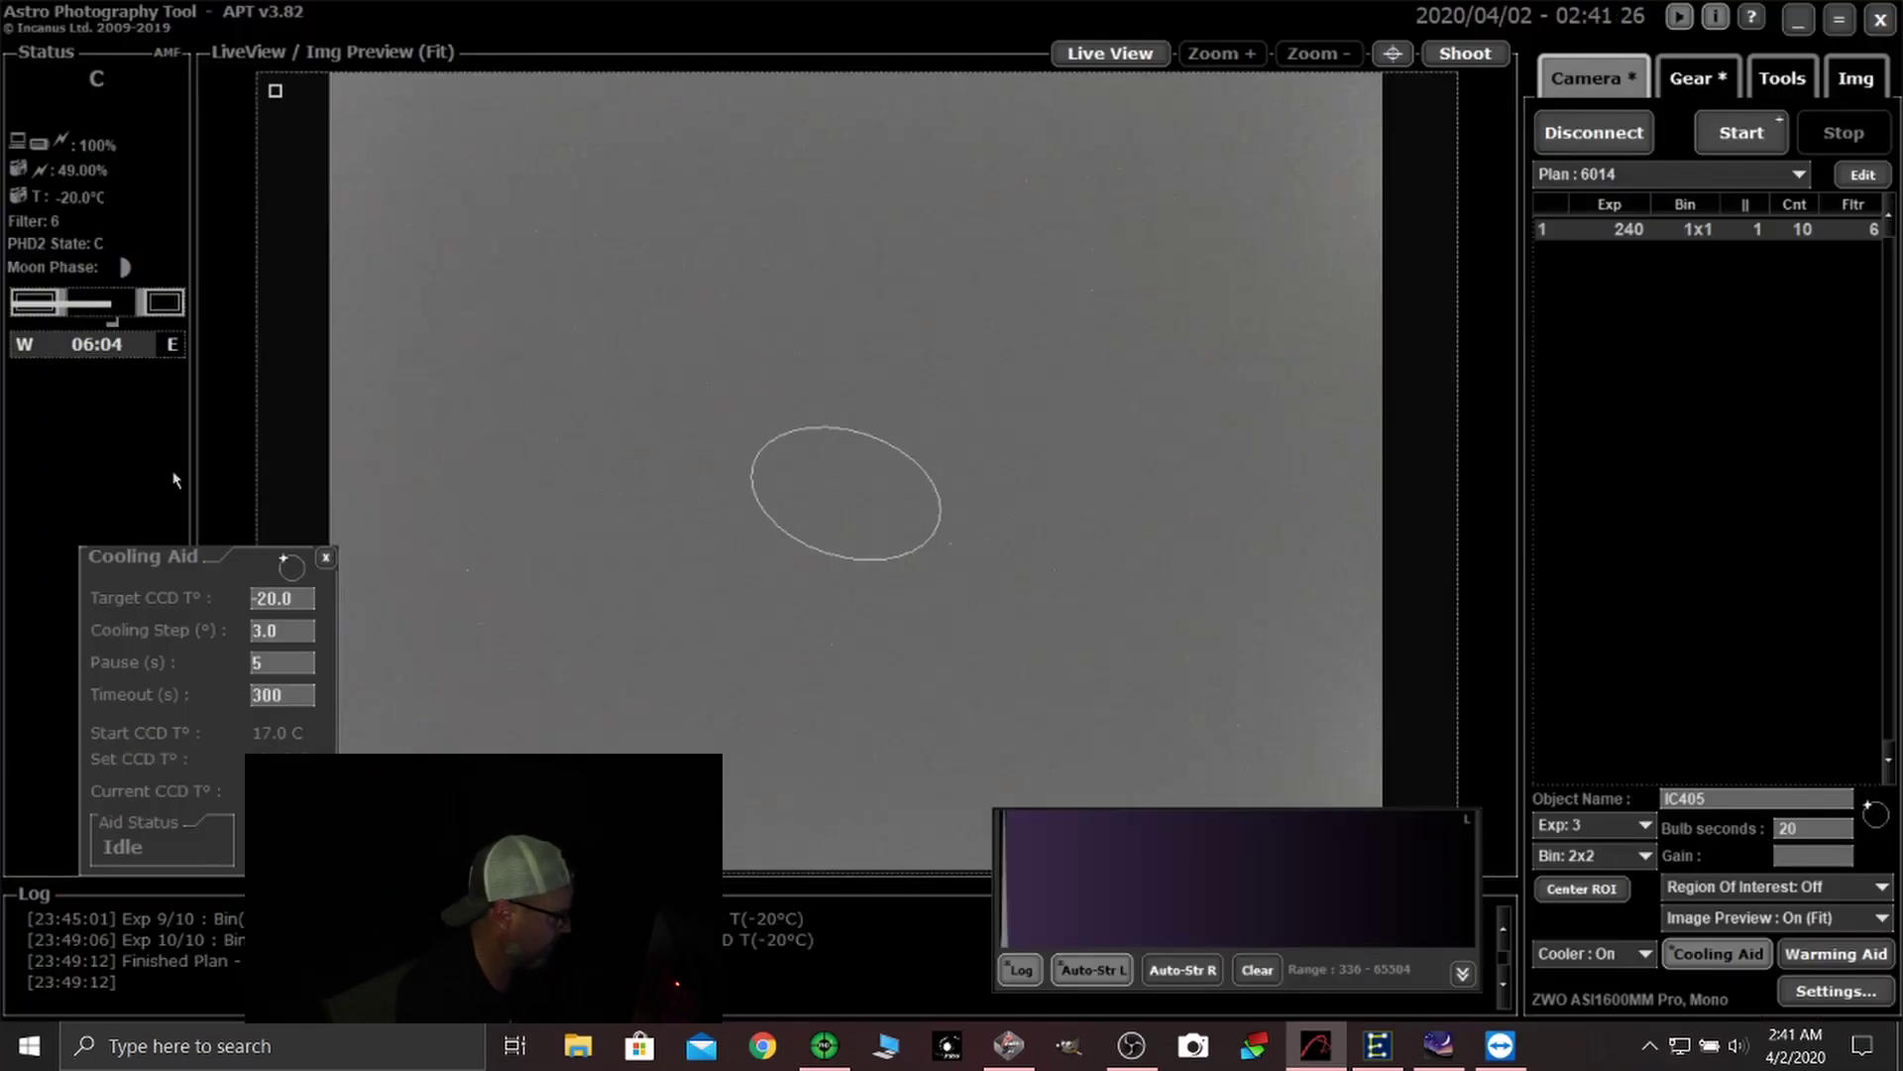
{"action": "left_click_drag", "start_coordinate": [217, 558], "coordinate": [157, 550]}
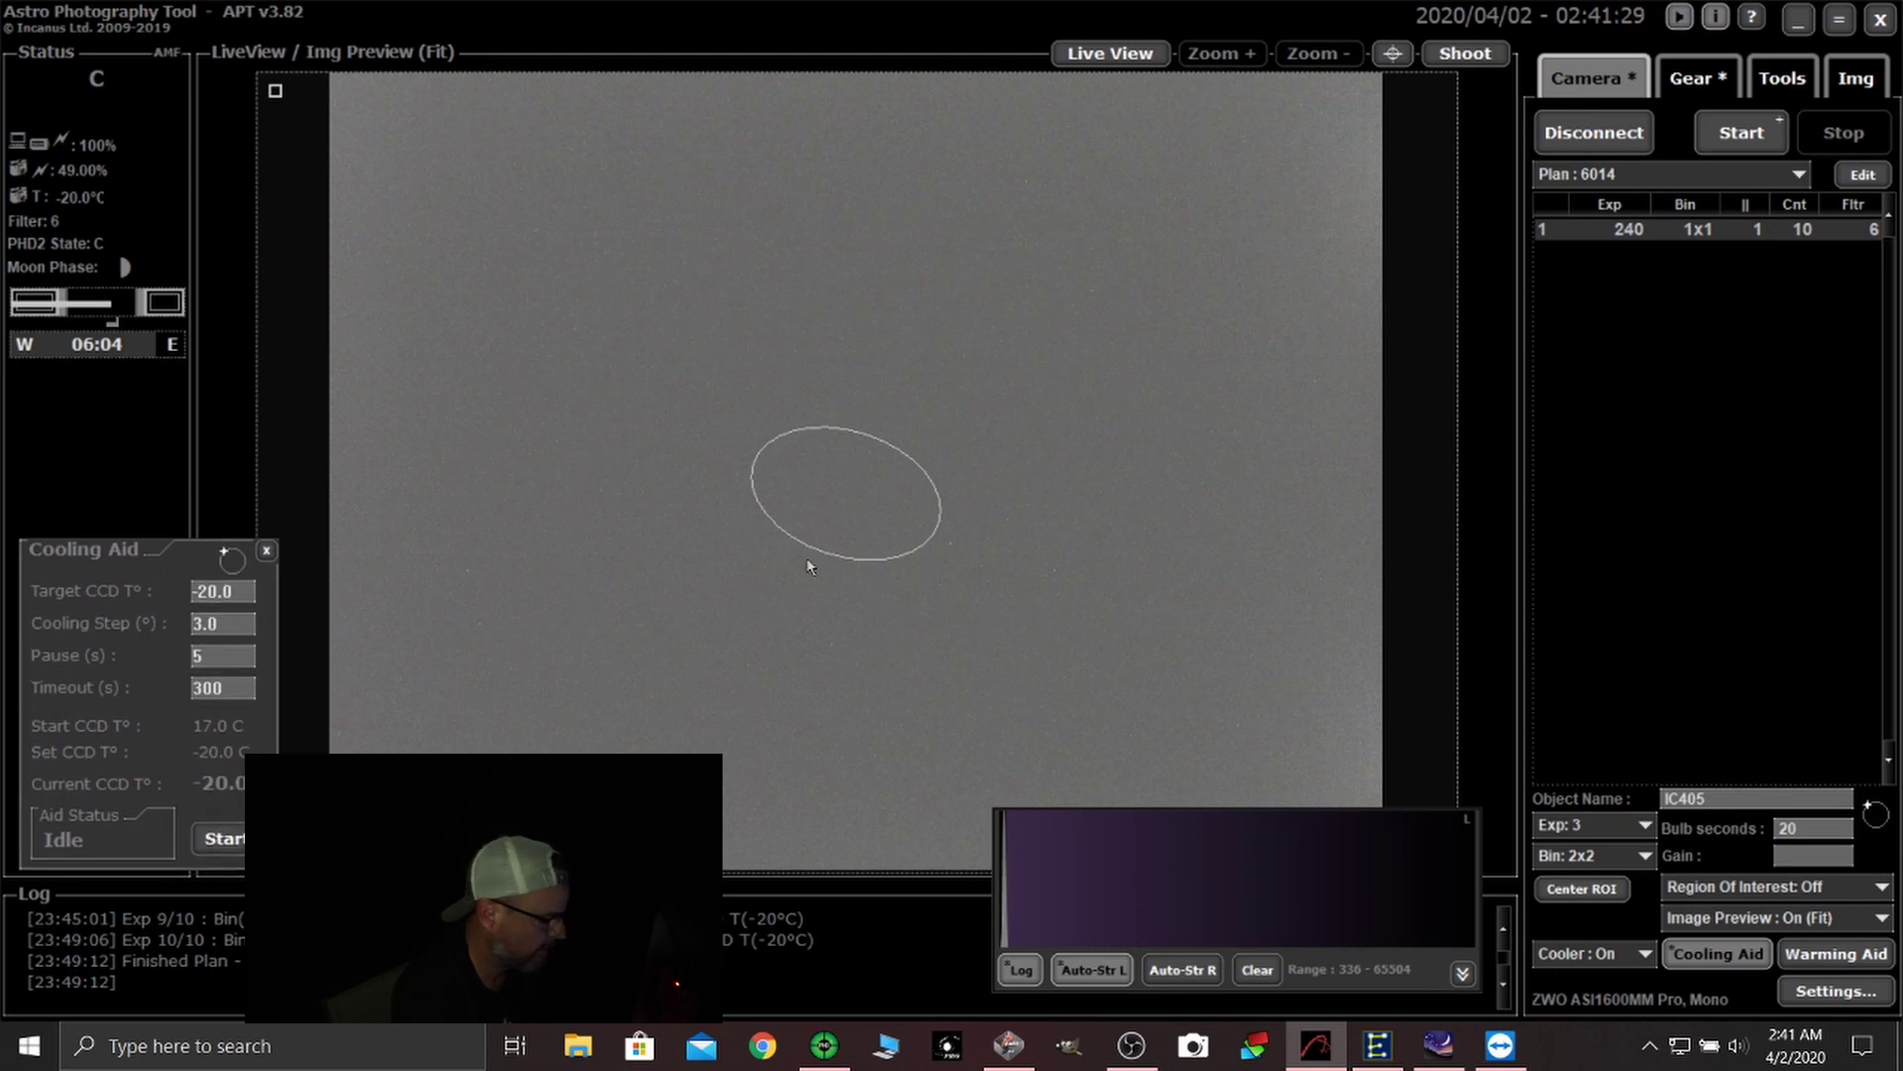
{"action": "left_click_drag", "start_coordinate": [1323, 865], "coordinate": [1323, 884]}
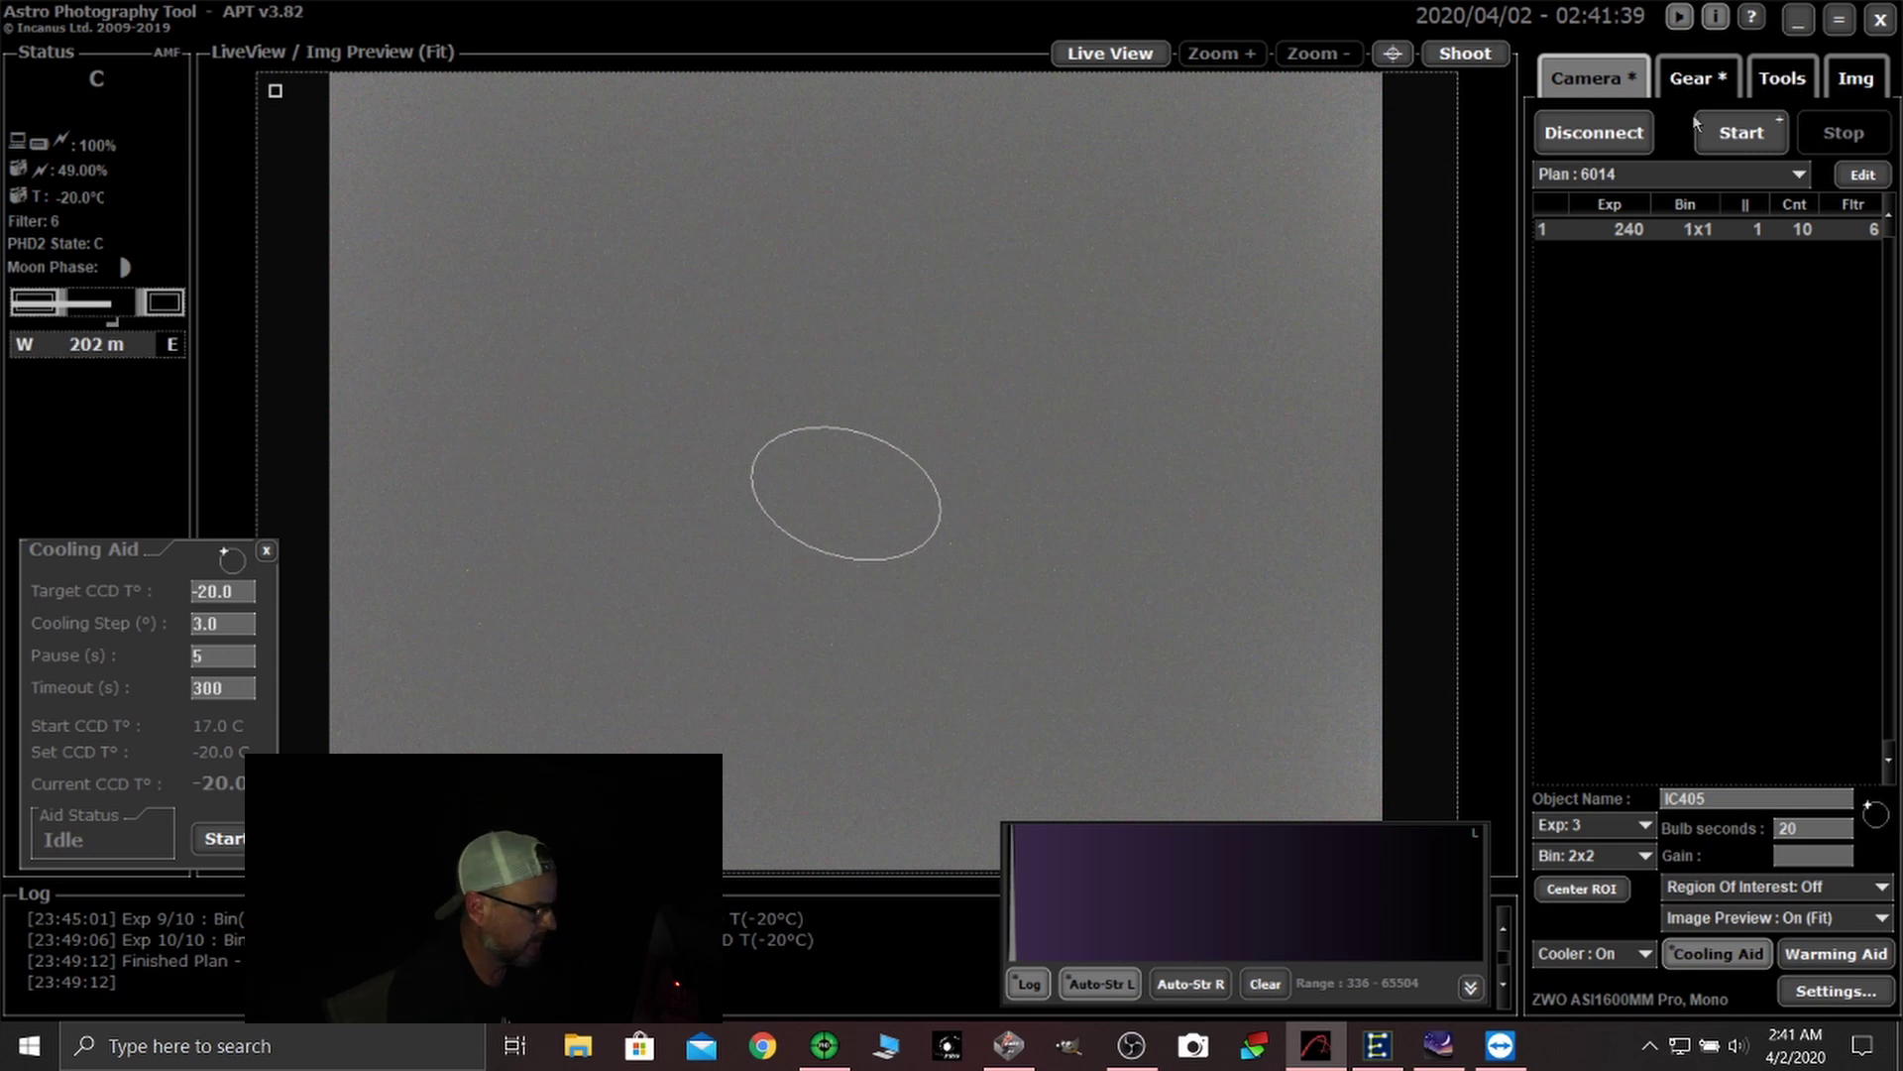
- Open the objects browser for the telescope's GoTo target
{"action": "left_click", "coordinate": [1688, 79]}
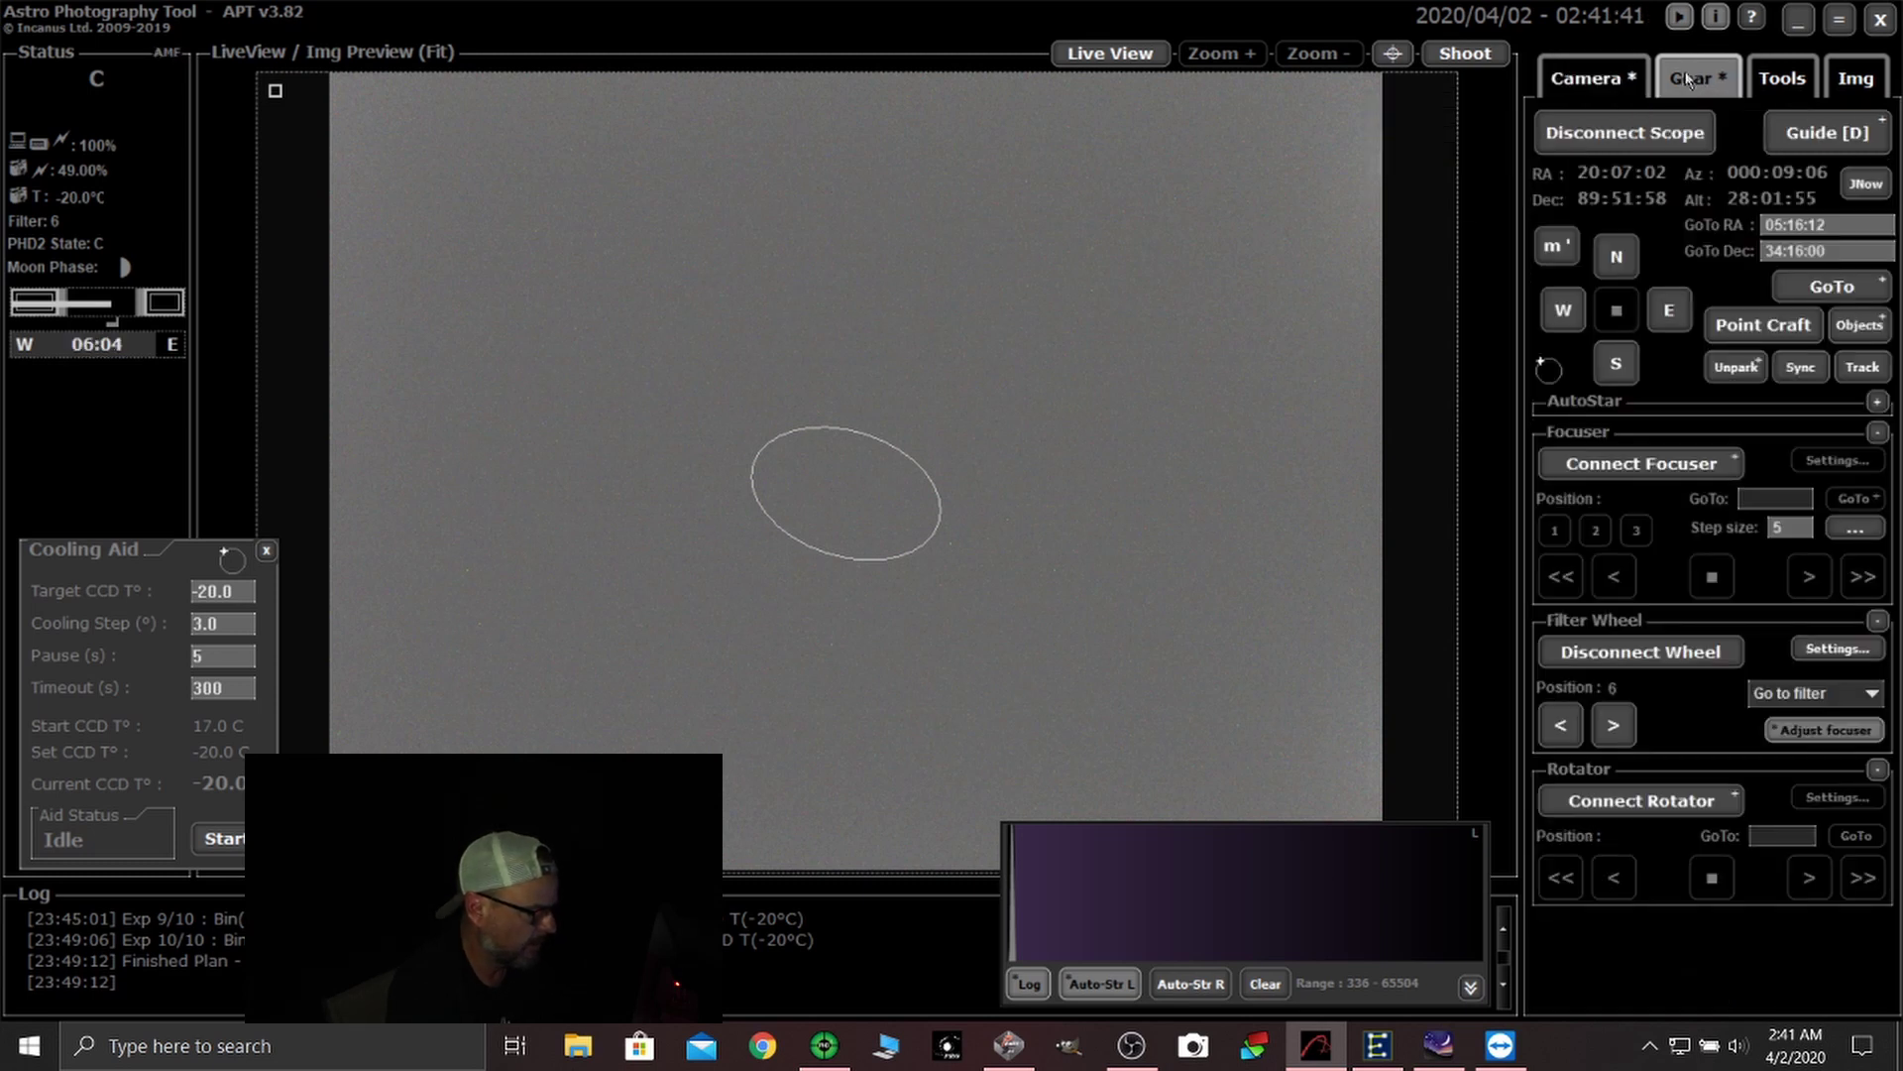
{"action": "left_click", "coordinate": [1859, 324]}
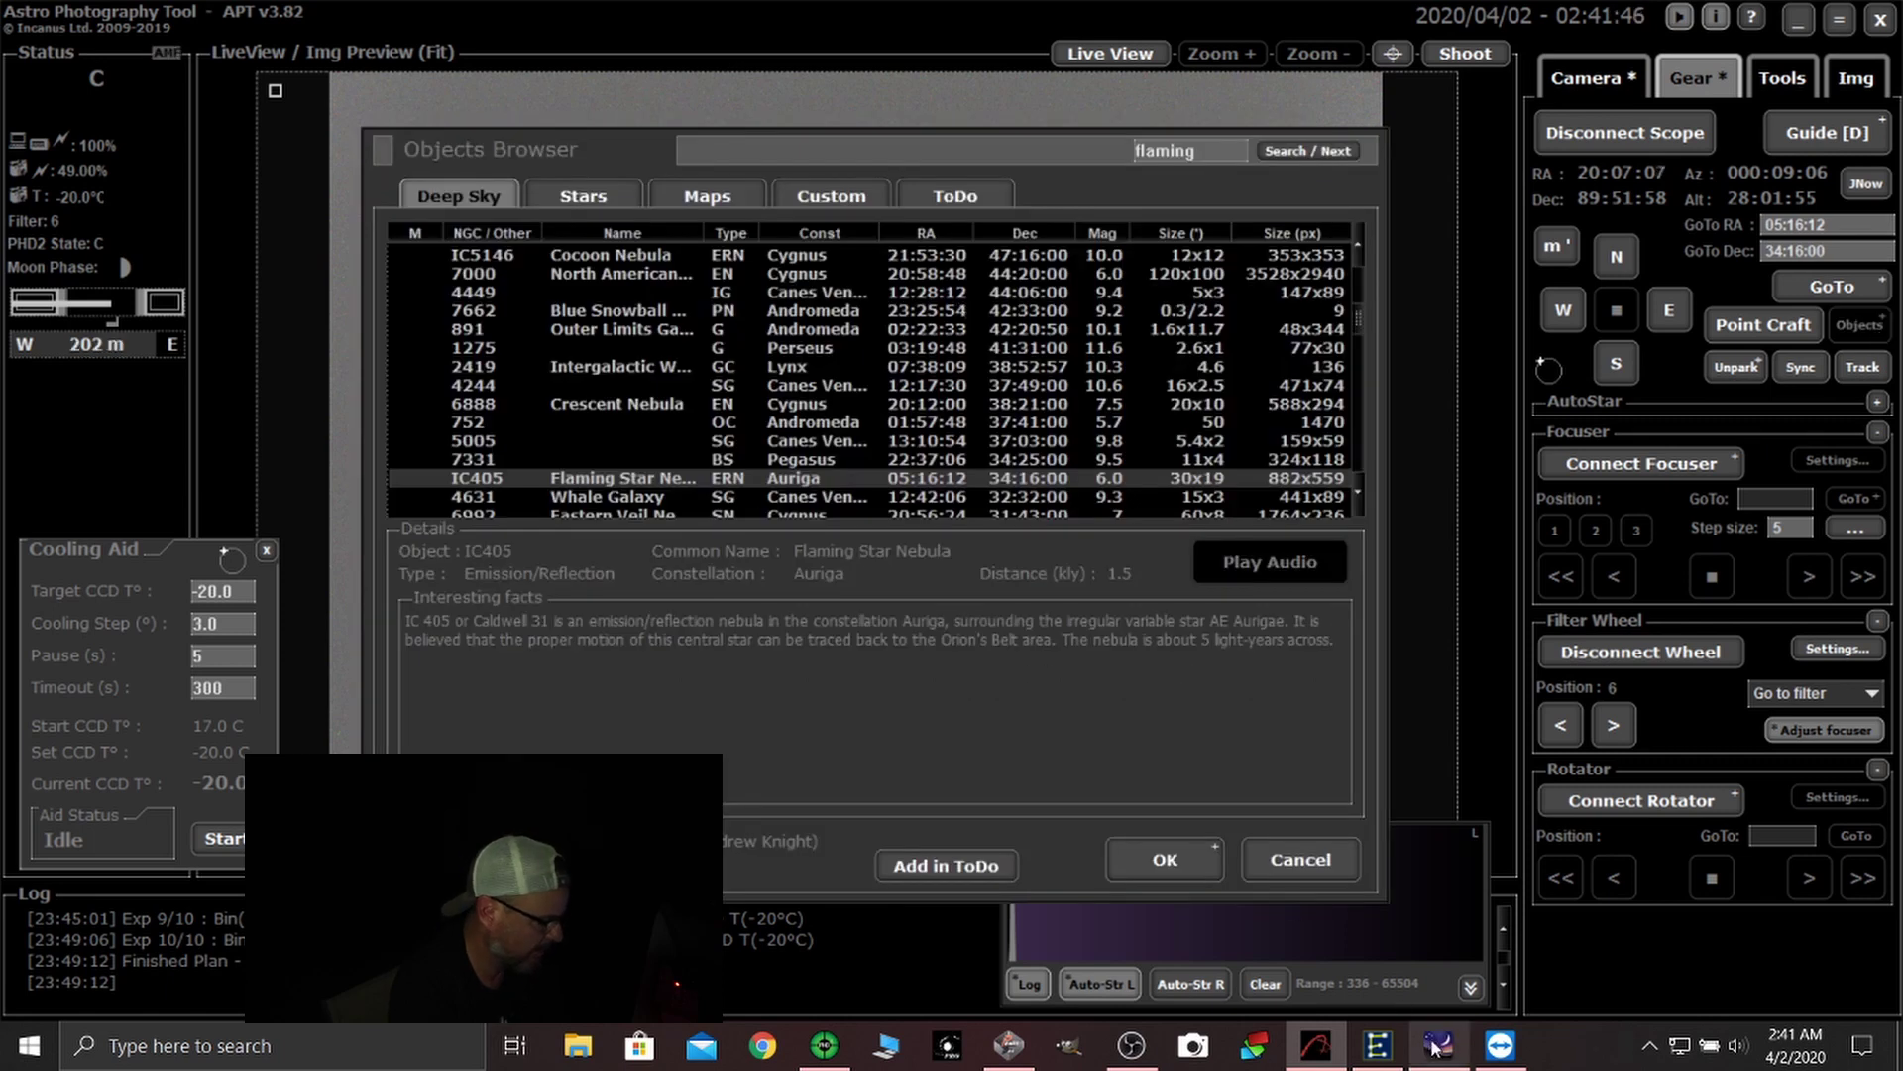
- Switch to Stellarium and centre the sky view on NGC 6914 by searching for it
{"action": "key", "text": "F3"}
{"action": "type", "text": "ng"}
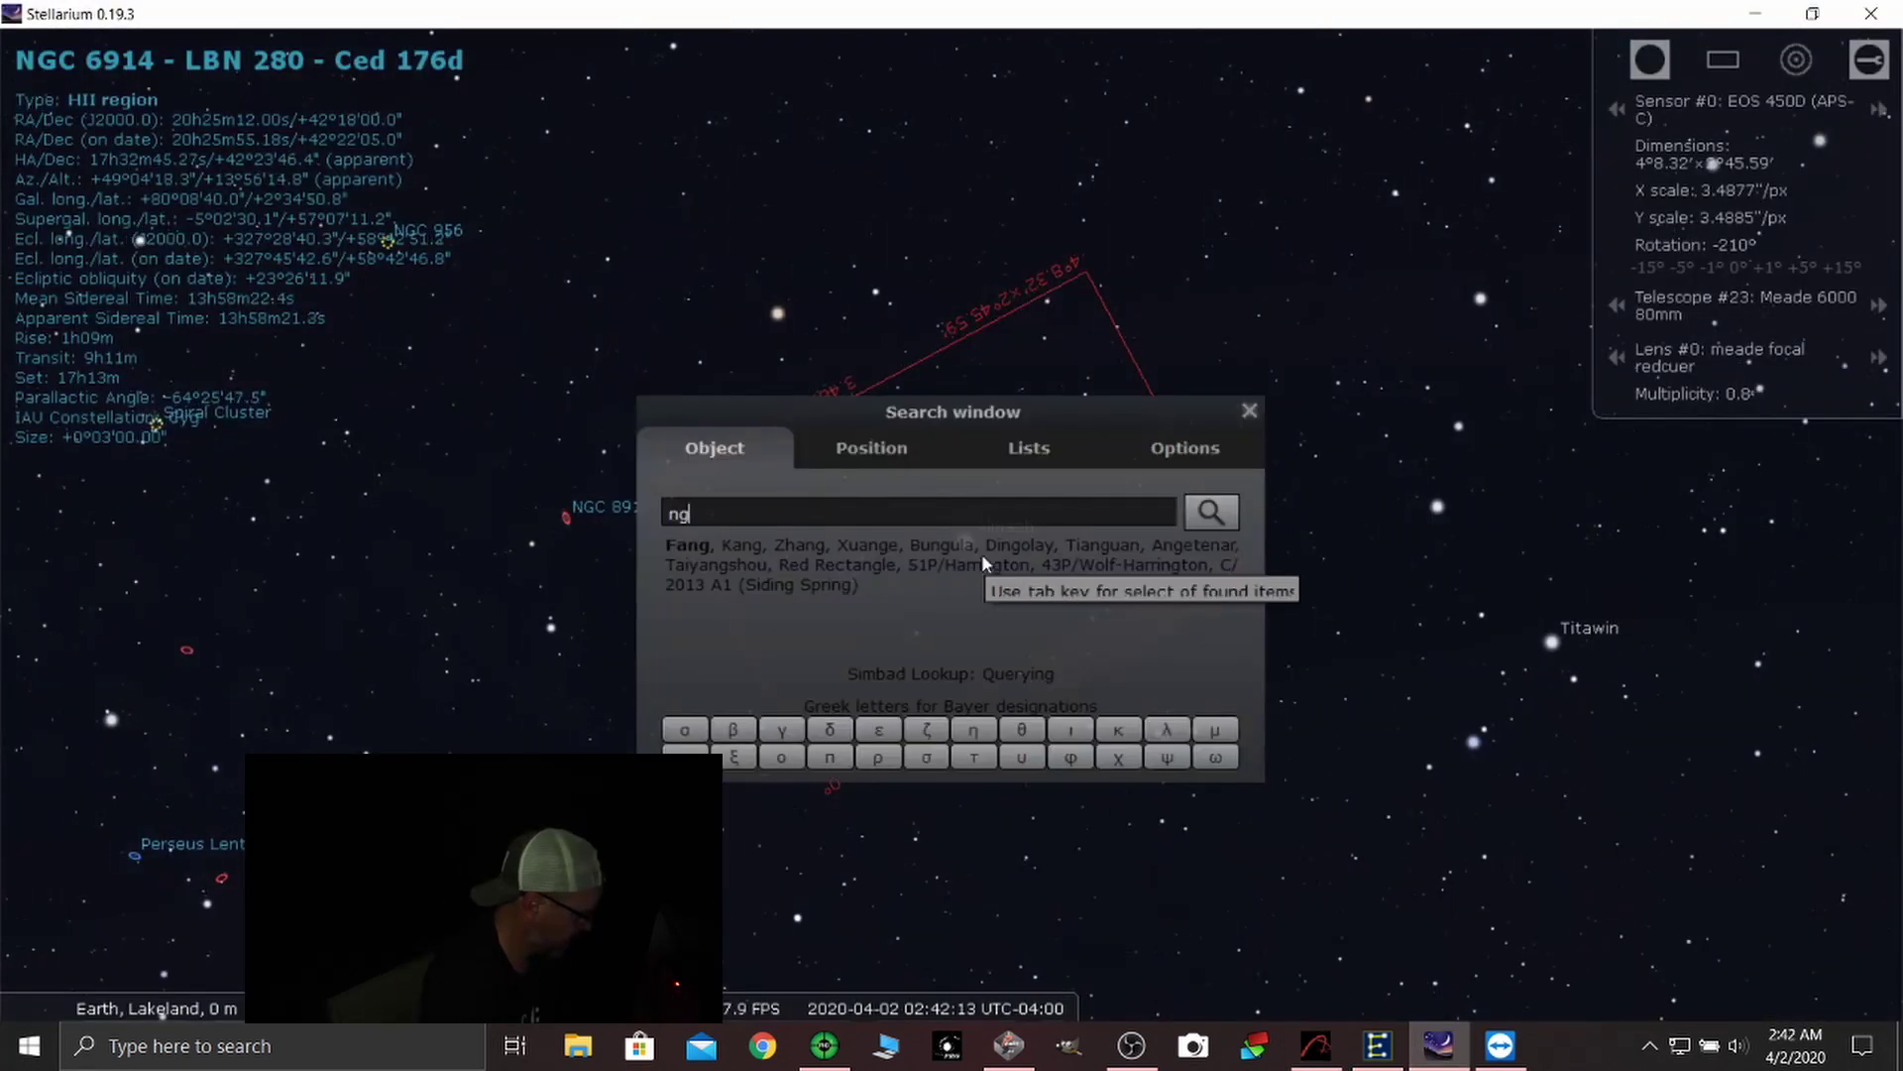
{"action": "type", "text": "c 6"}
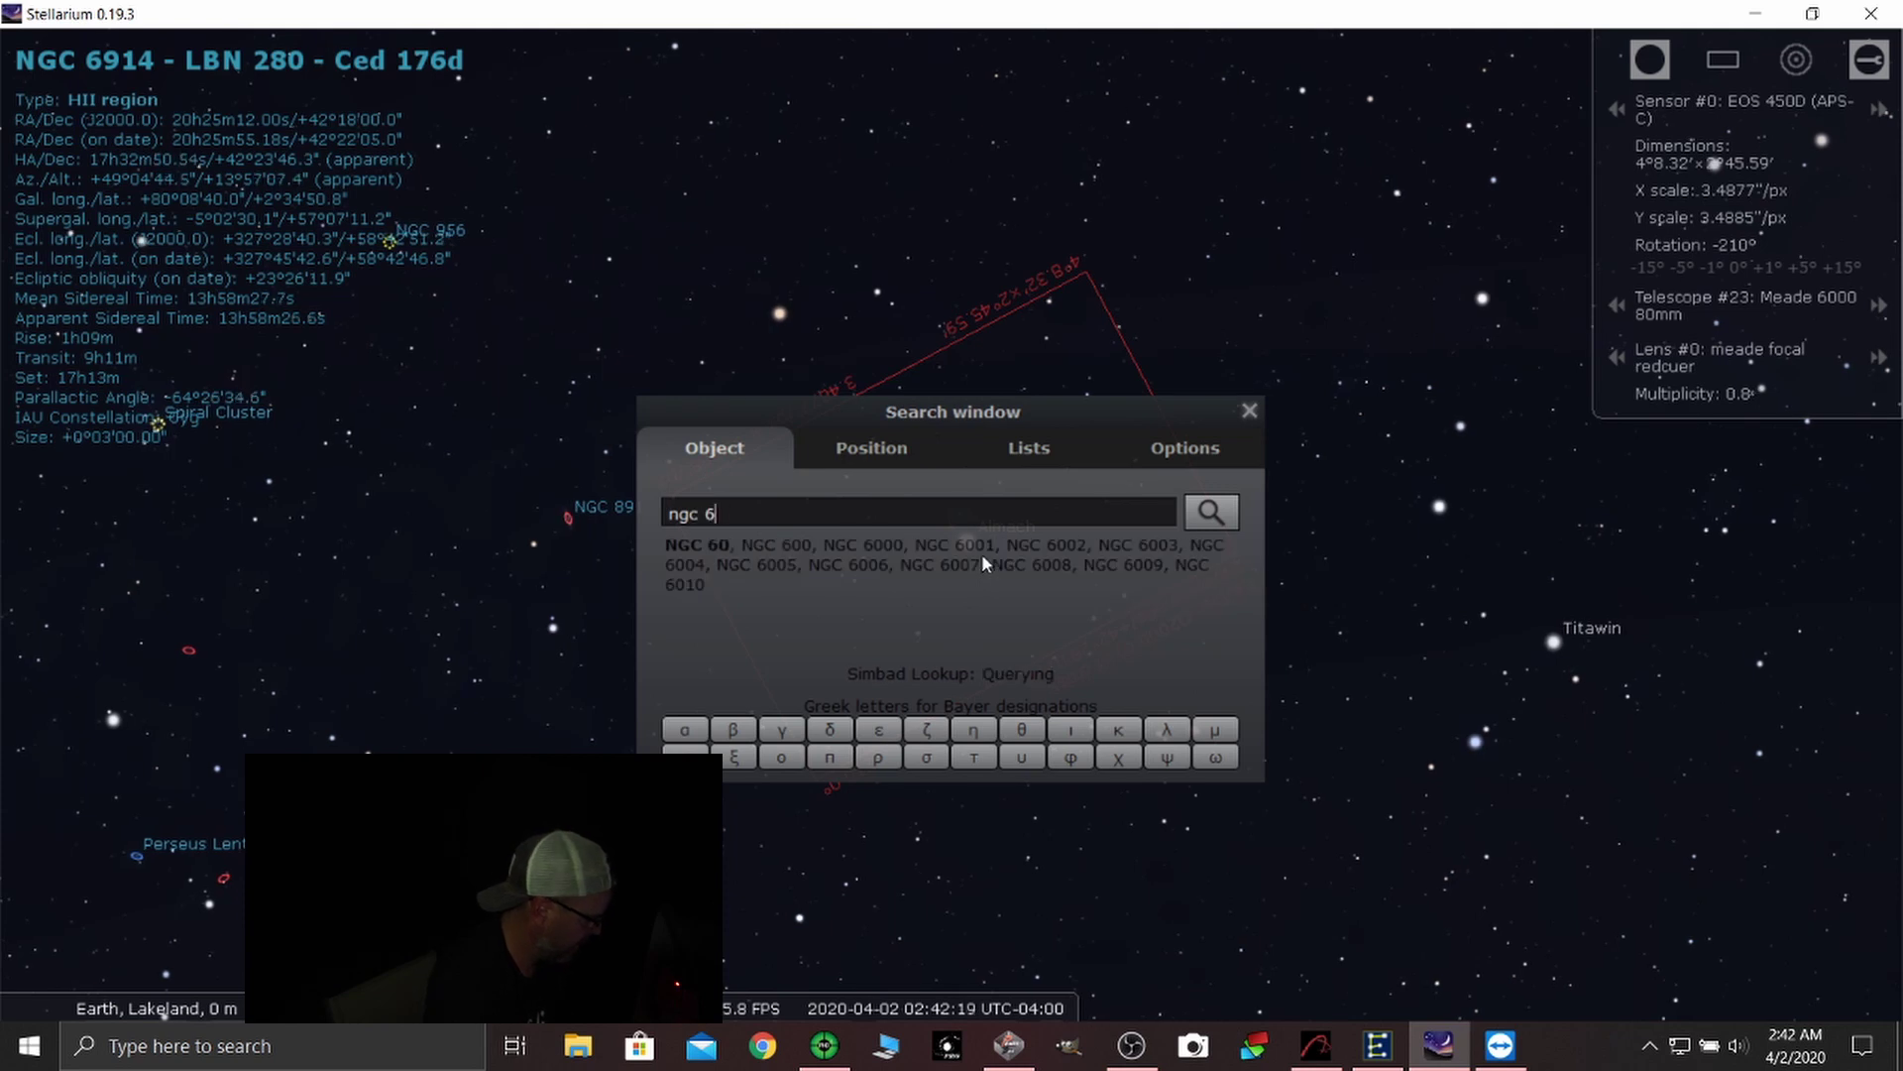
{"action": "type", "text": "914"}
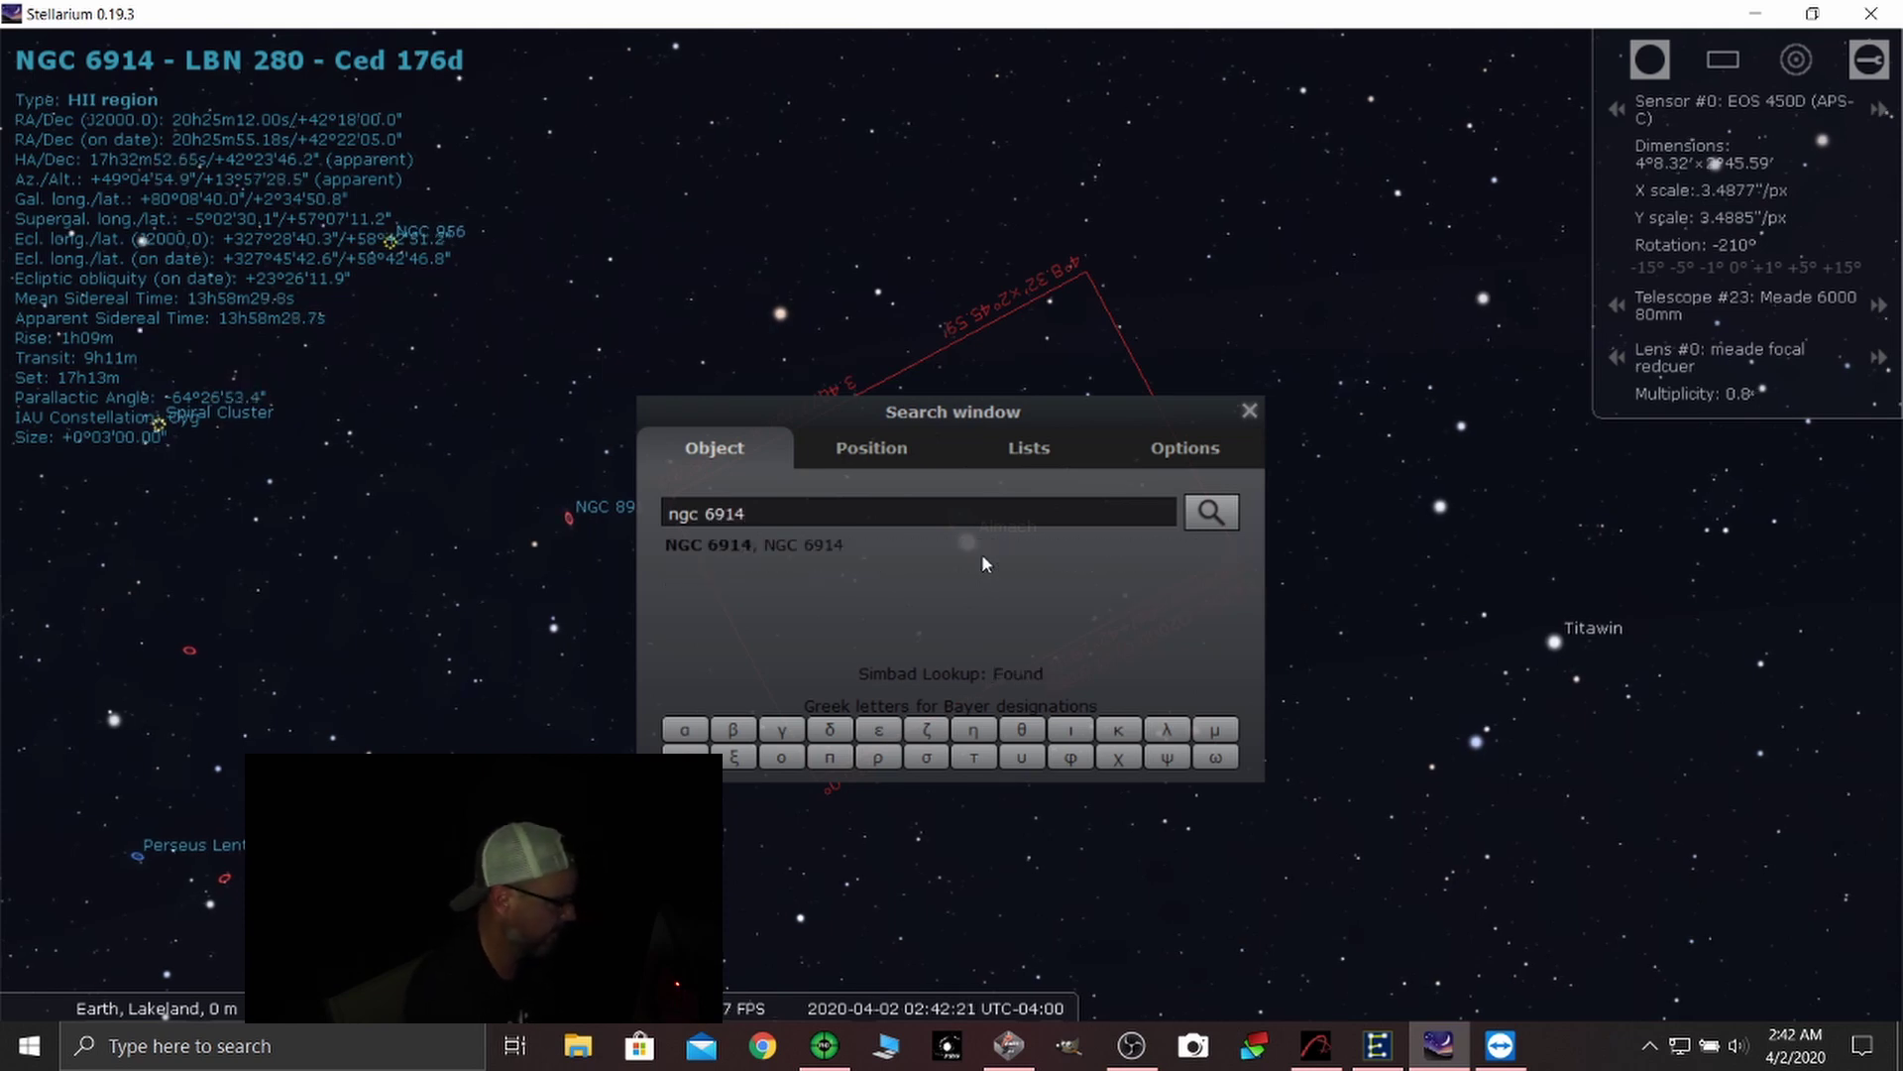
{"action": "left_click", "coordinate": [1208, 514]}
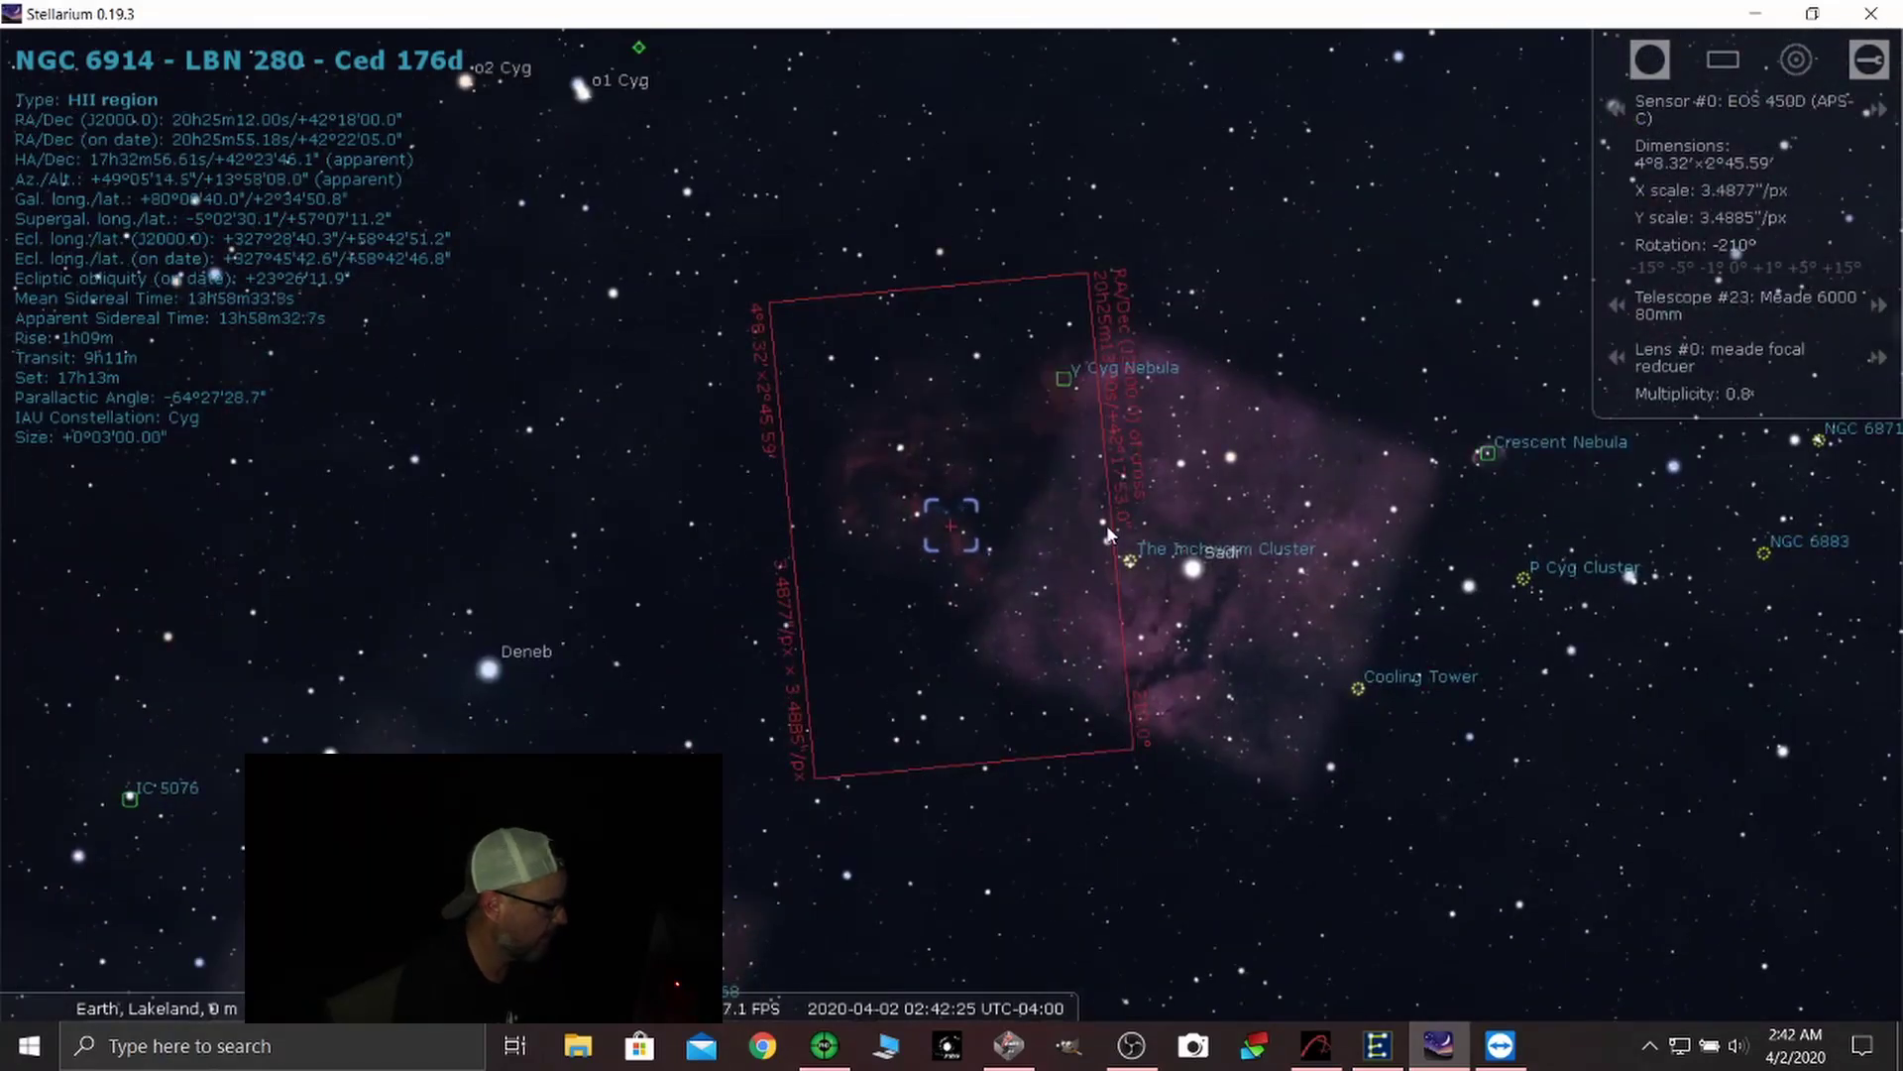
- Show the ground and examine where NGC 6914 sits above the northeast horizon
{"action": "scroll", "coordinate": [1022, 532], "scroll_direction": "down", "scroll_amount": 3}
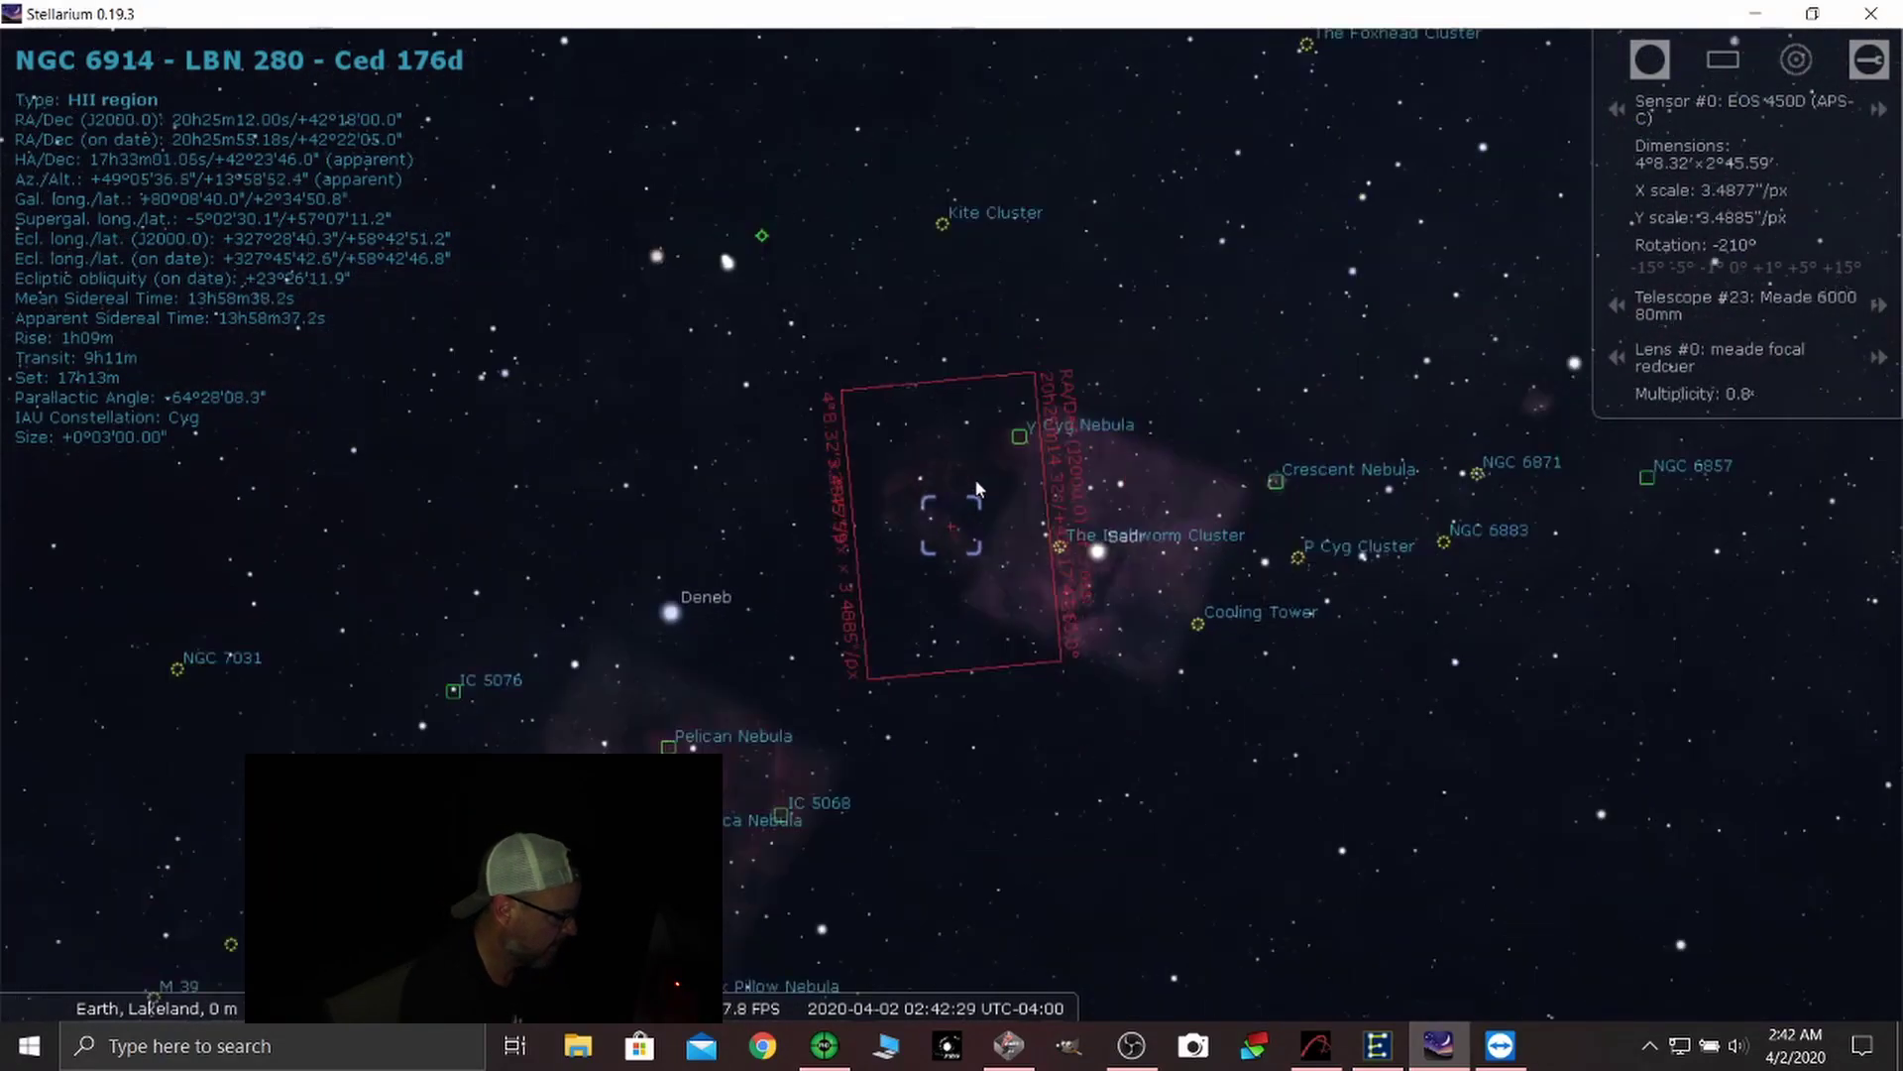
{"action": "key", "text": "Down"}
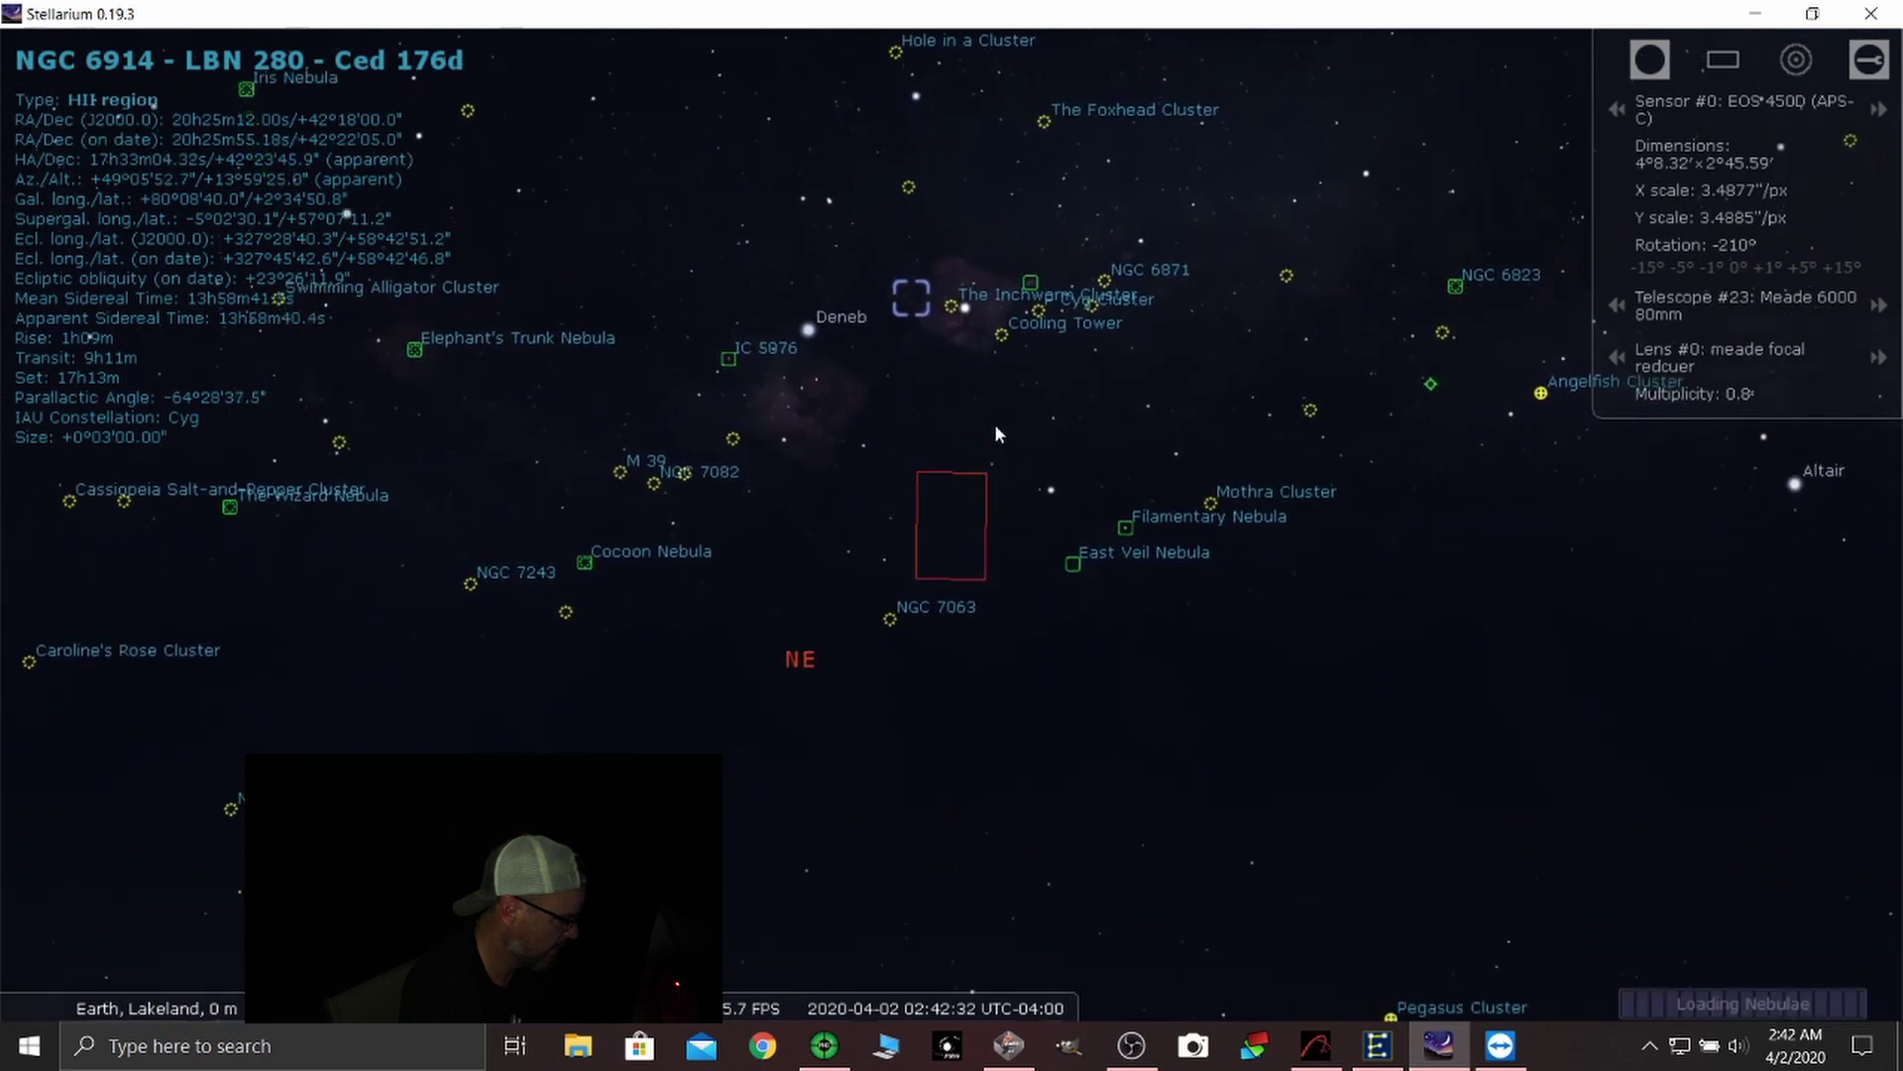
{"action": "key", "text": "a"}
{"action": "left_click_drag", "start_coordinate": [1106, 539], "coordinate": [1130, 763]}
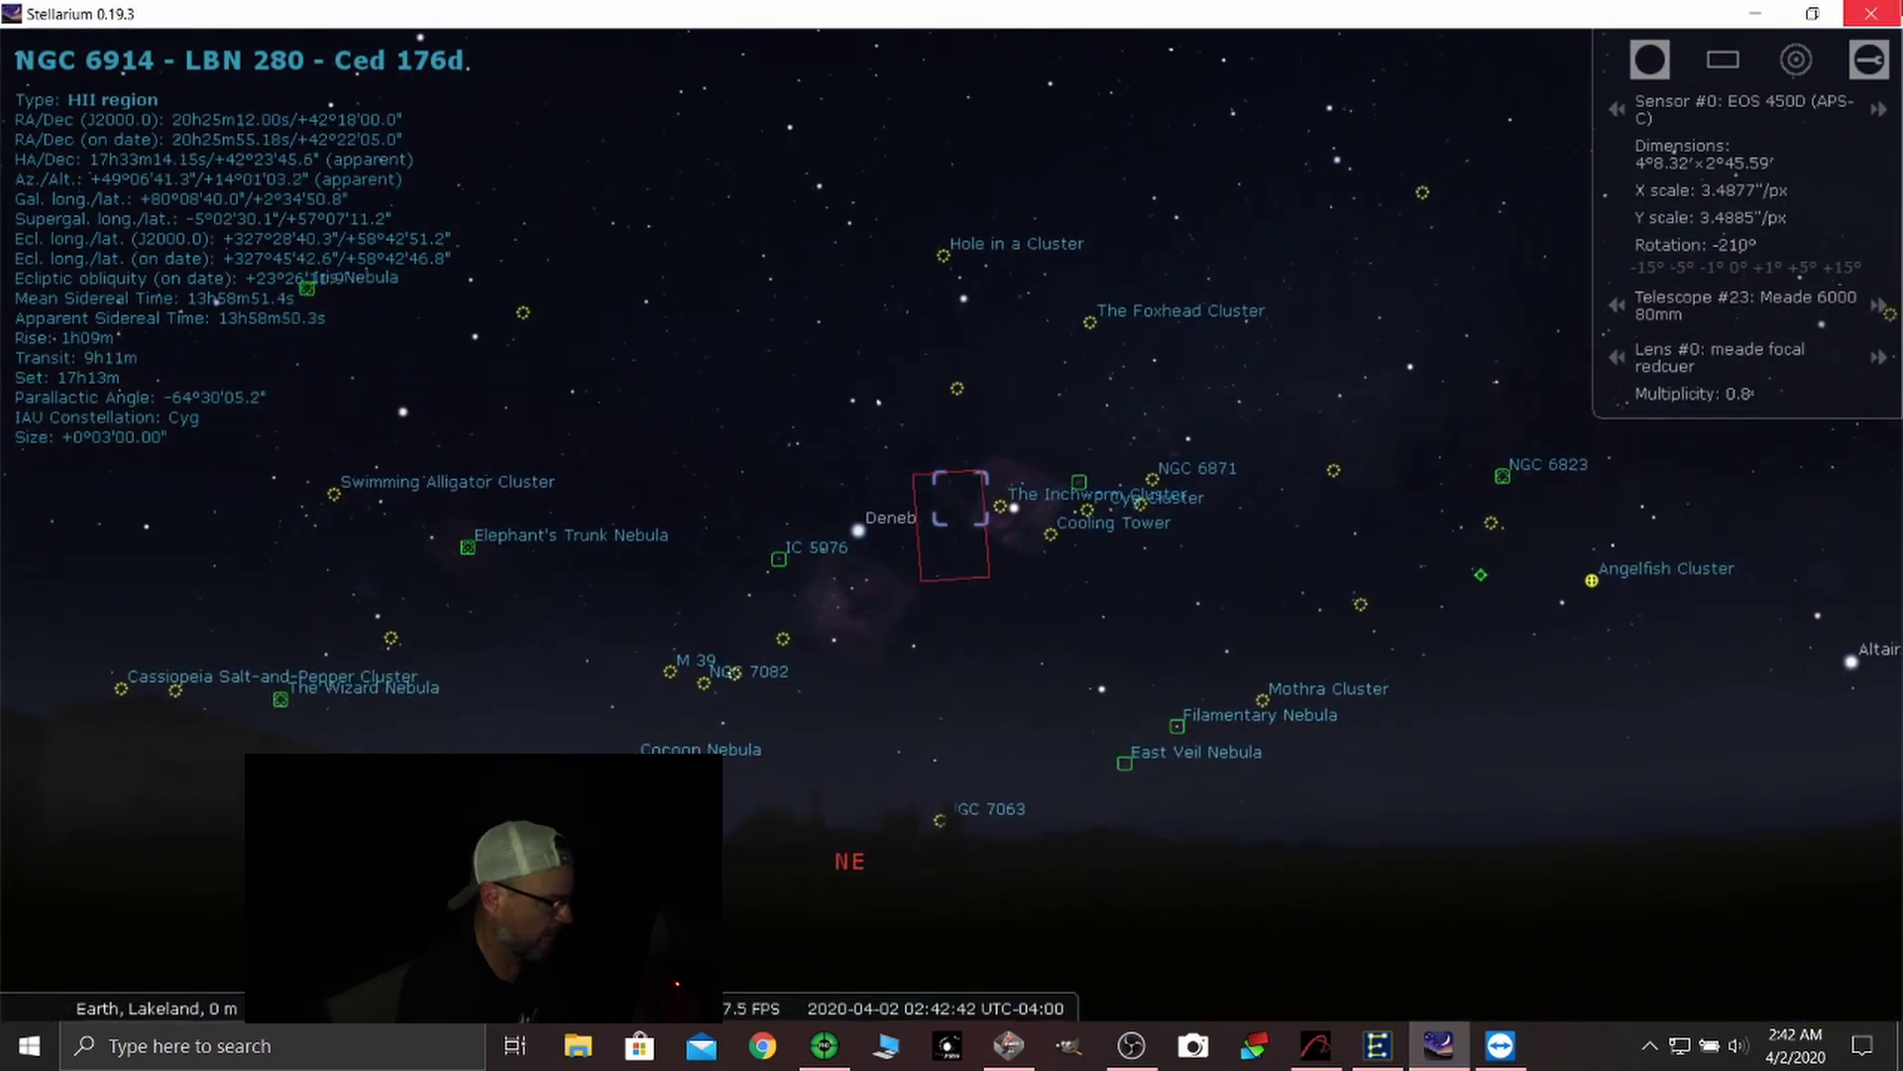
{"action": "left_click", "coordinate": [1756, 14]}
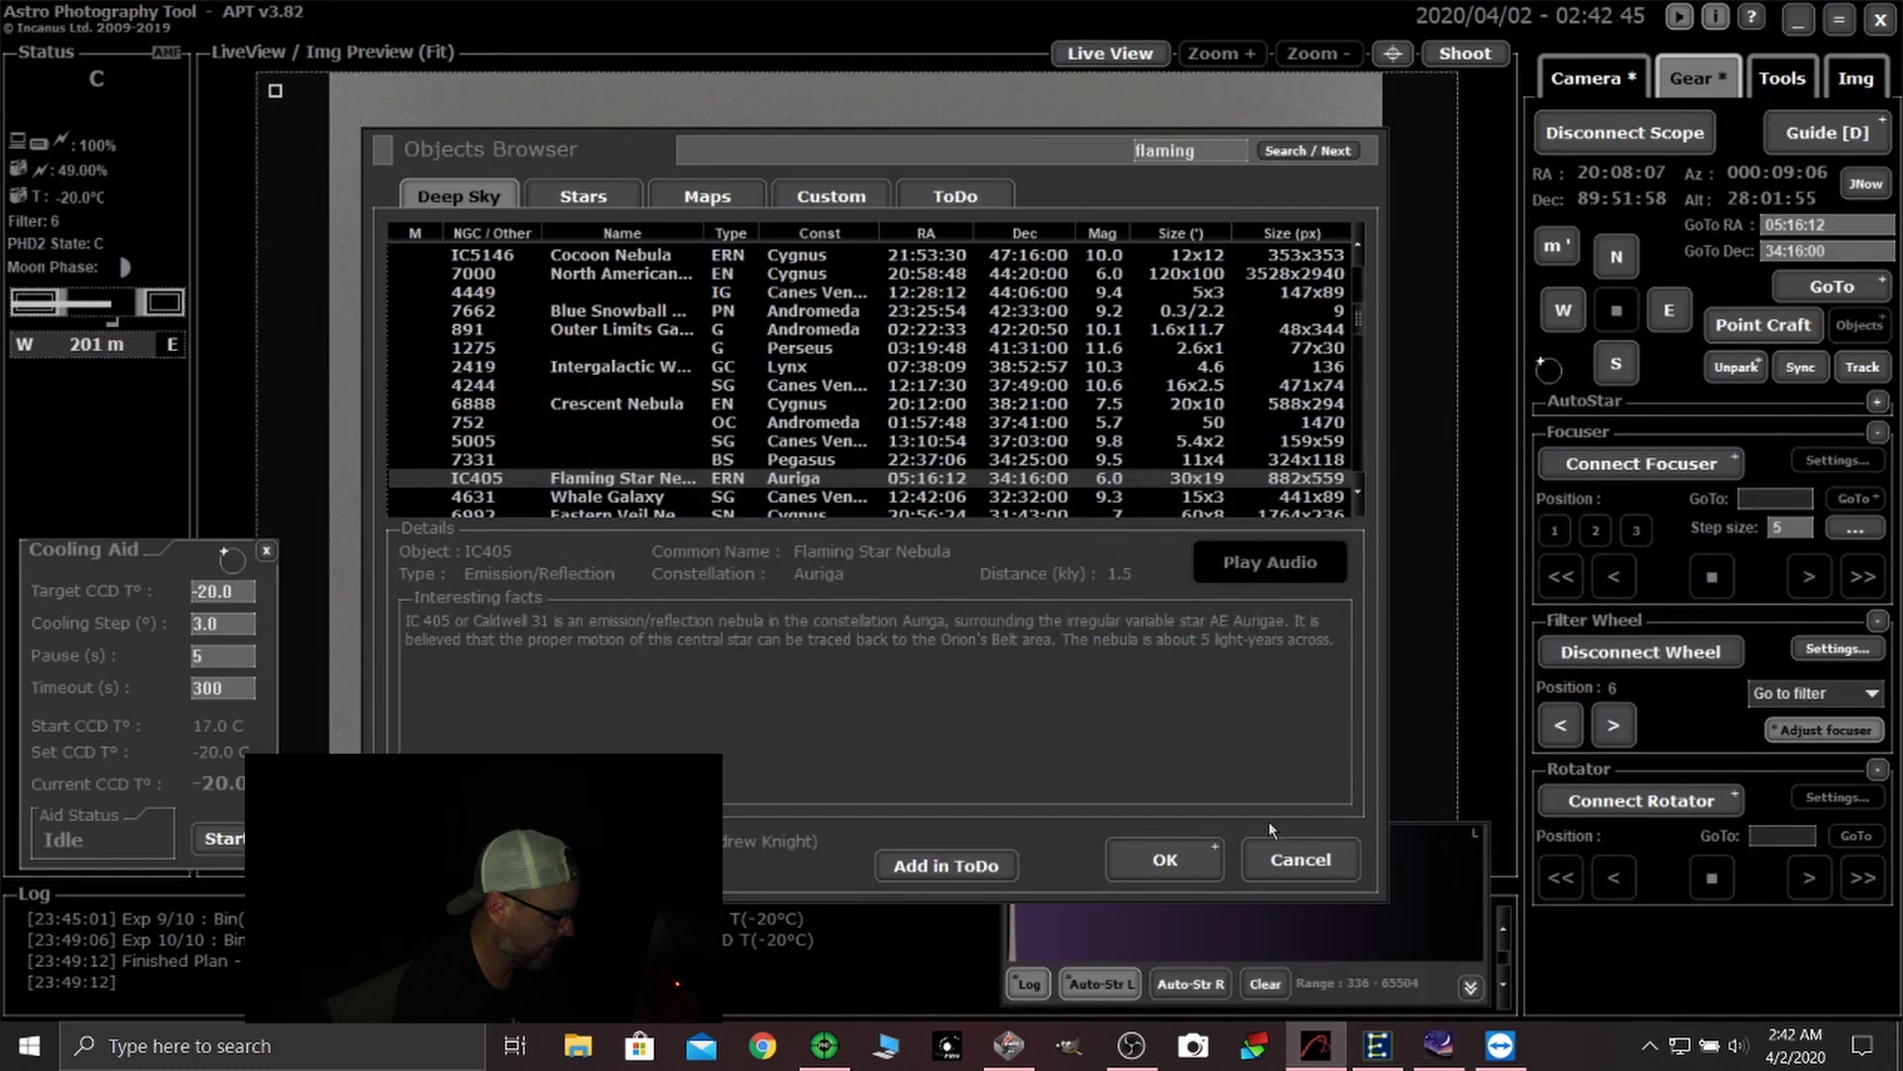
- Return to Stellarium and examine NGC 6914 up close and within the sensor frame
{"action": "left_click", "coordinate": [1439, 1045]}
{"action": "key", "text": "slash"}
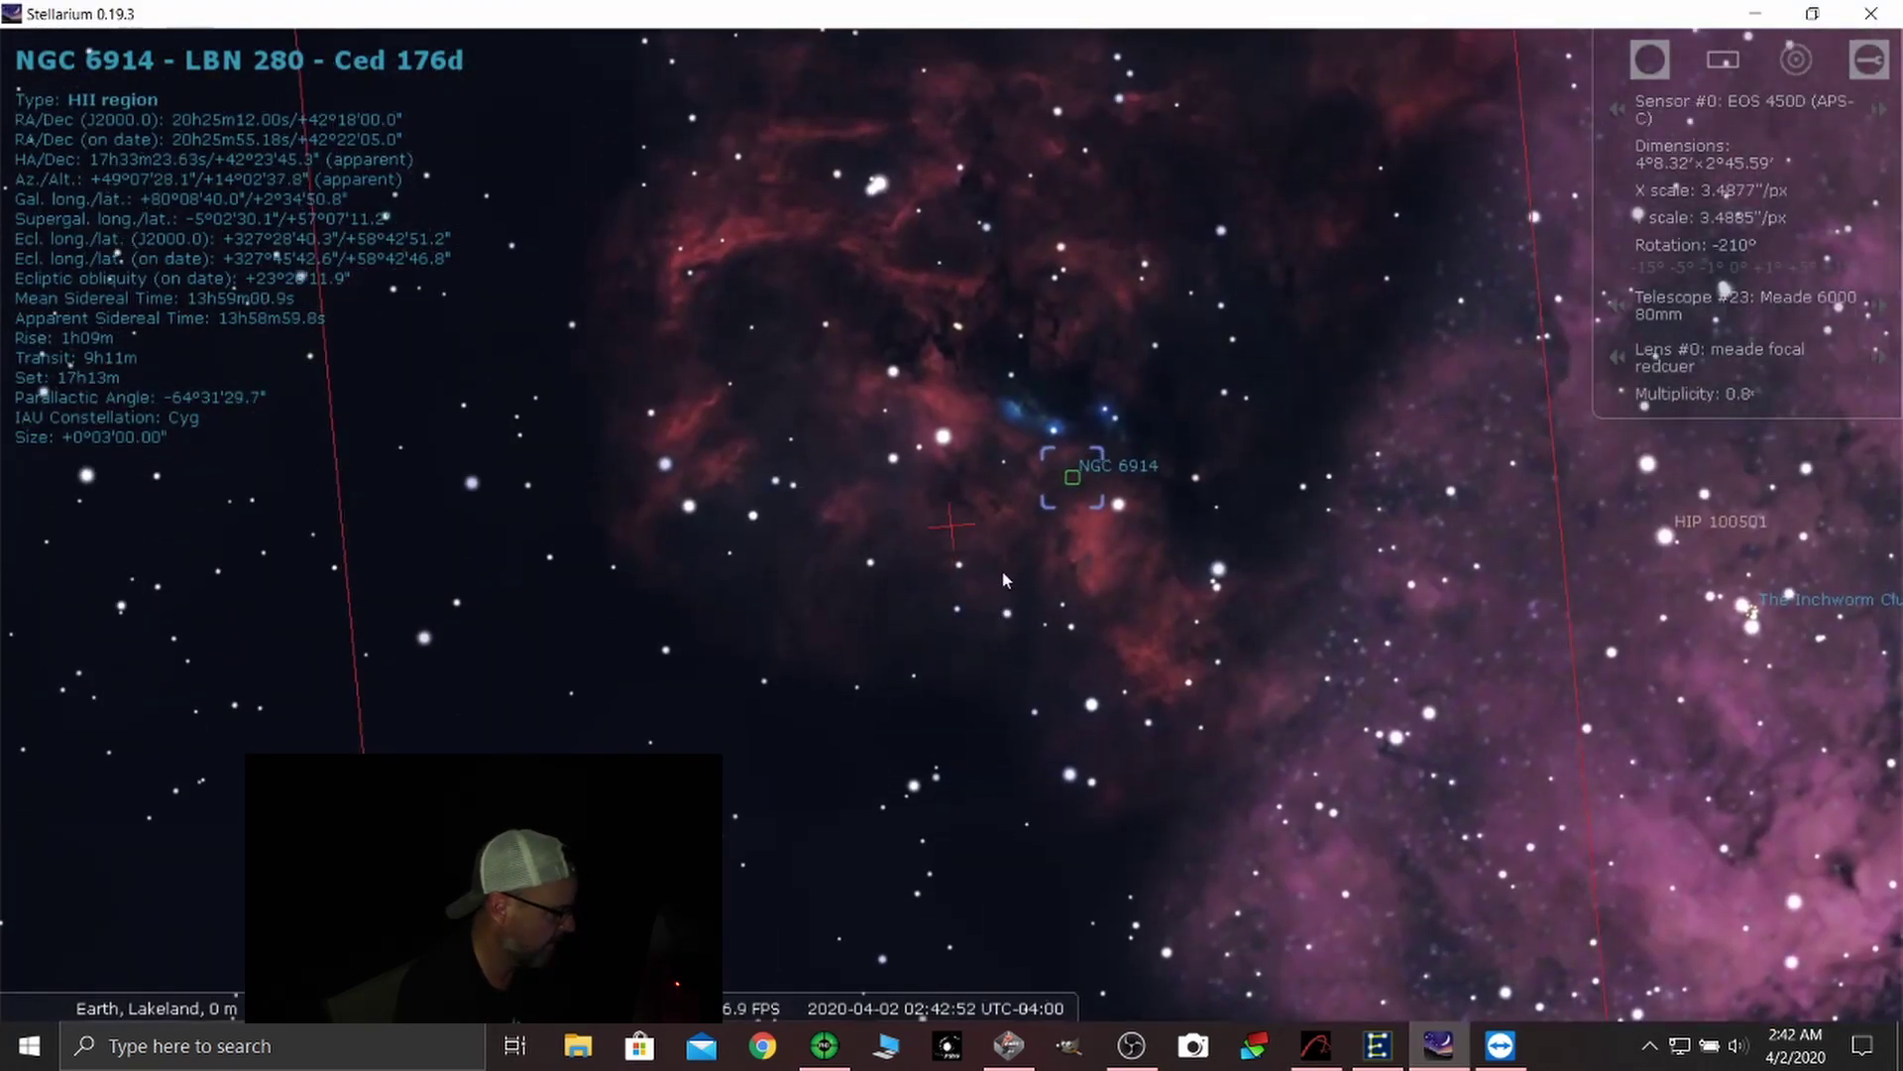
{"action": "scroll", "coordinate": [999, 551], "scroll_direction": "down", "scroll_amount": 3}
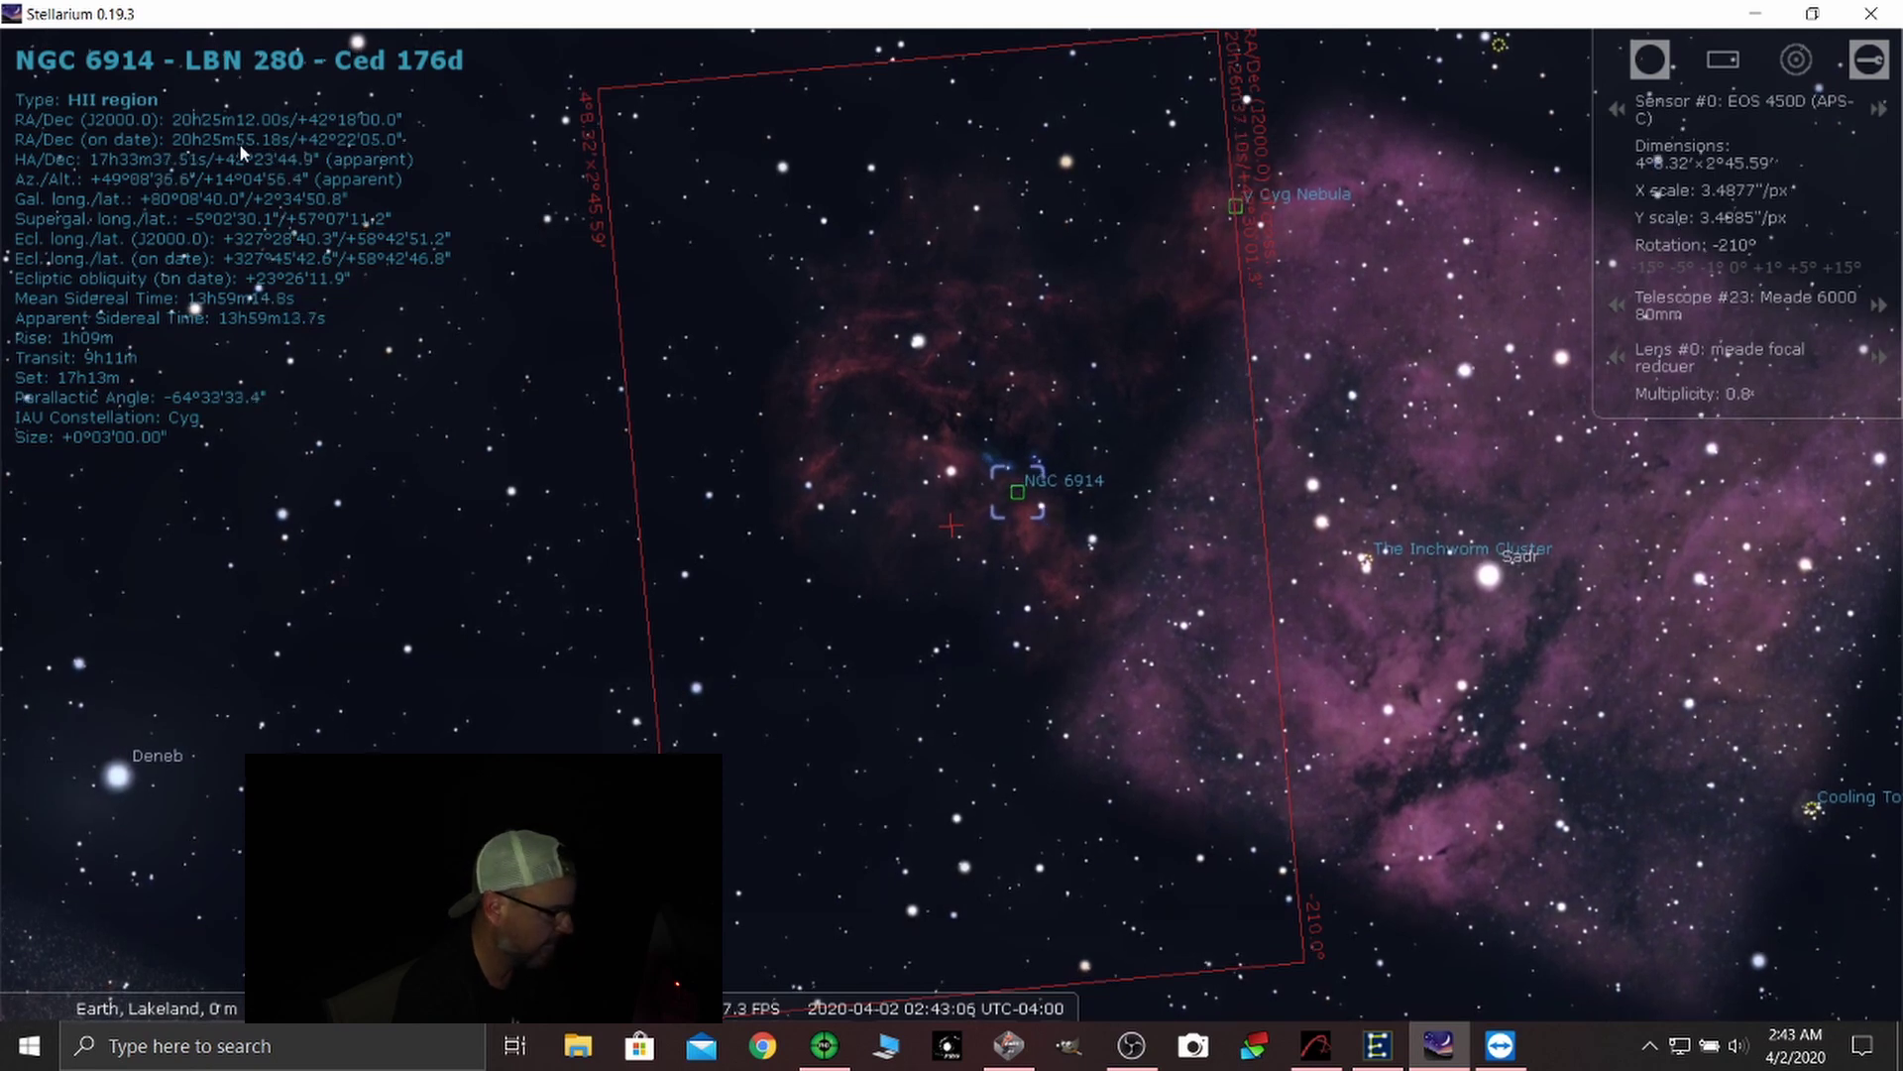
- Return to Astro Photography Tool, load the custom object NGC 6914 and slew the telescope to it
{"action": "left_click", "coordinate": [1756, 24]}
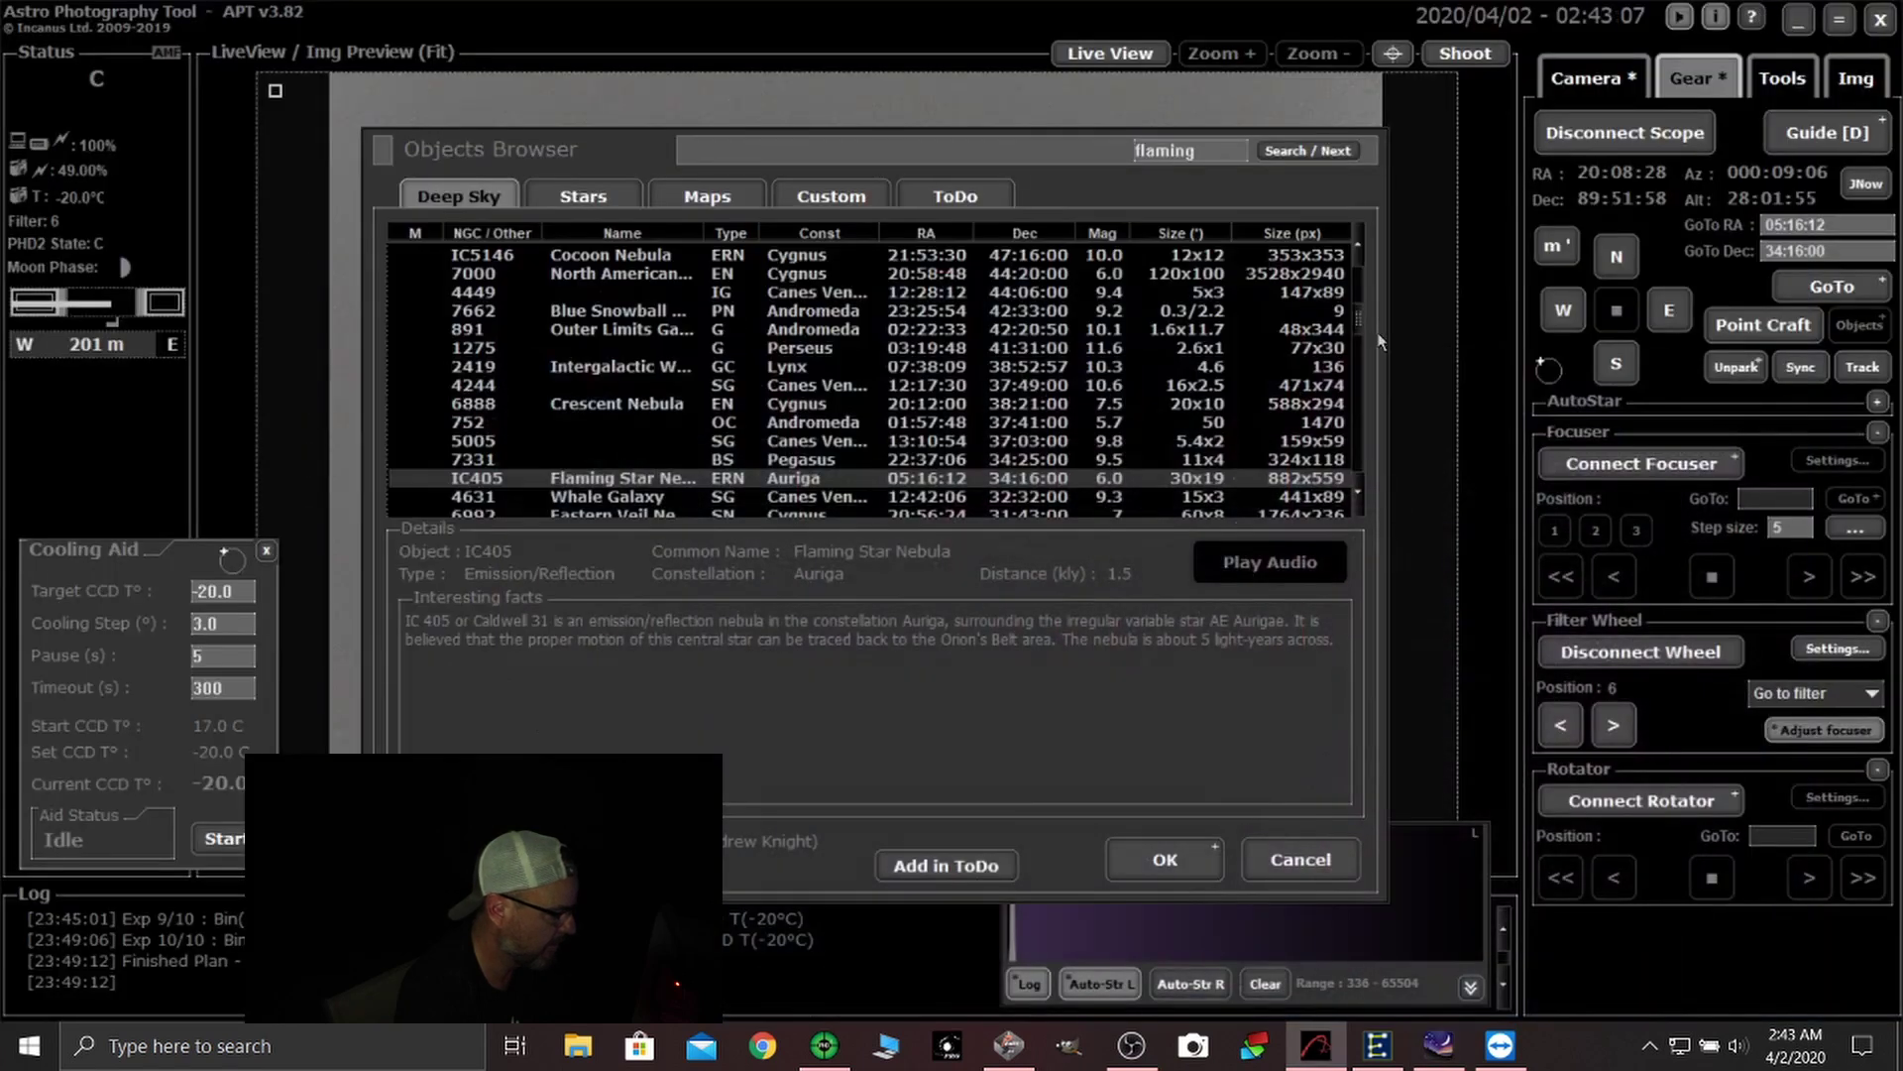
{"action": "left_click", "coordinate": [849, 204]}
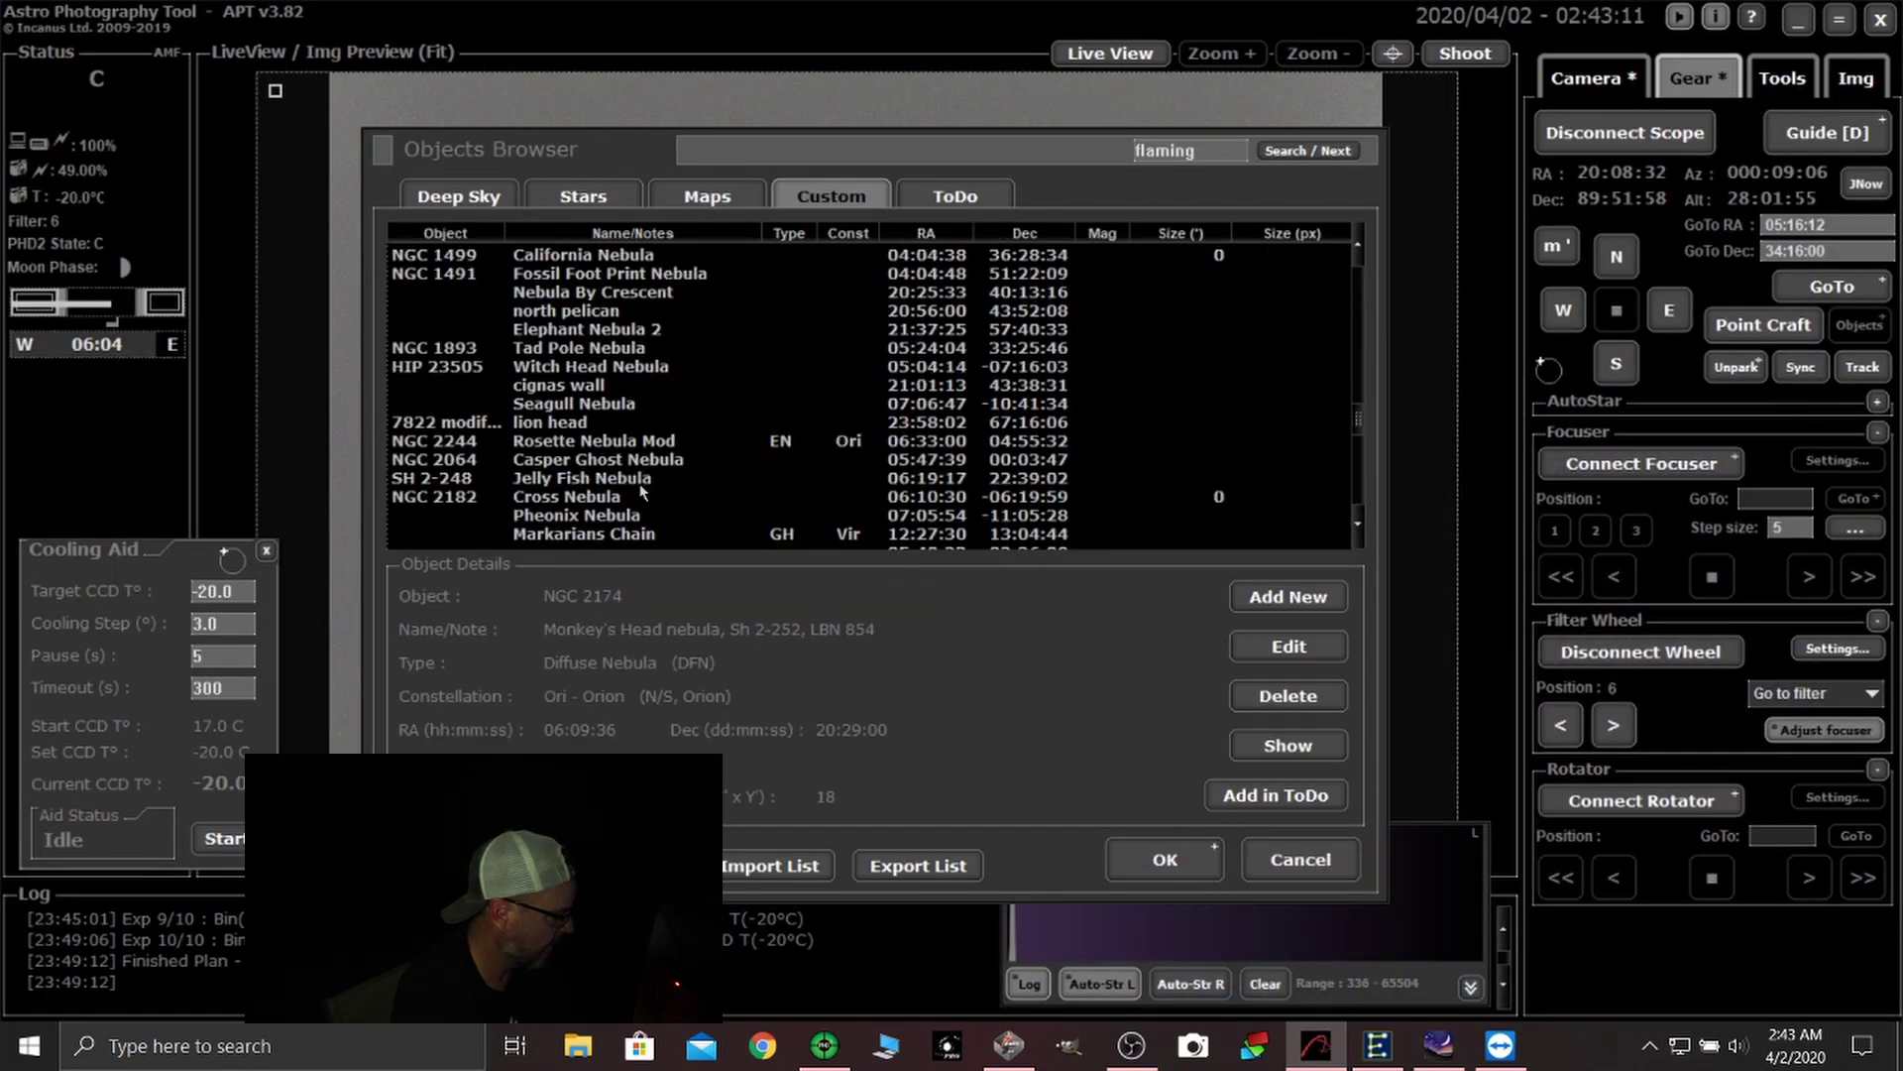
{"action": "scroll", "coordinate": [731, 502], "scroll_direction": "down", "scroll_amount": 3}
{"action": "left_click", "coordinate": [485, 516]}
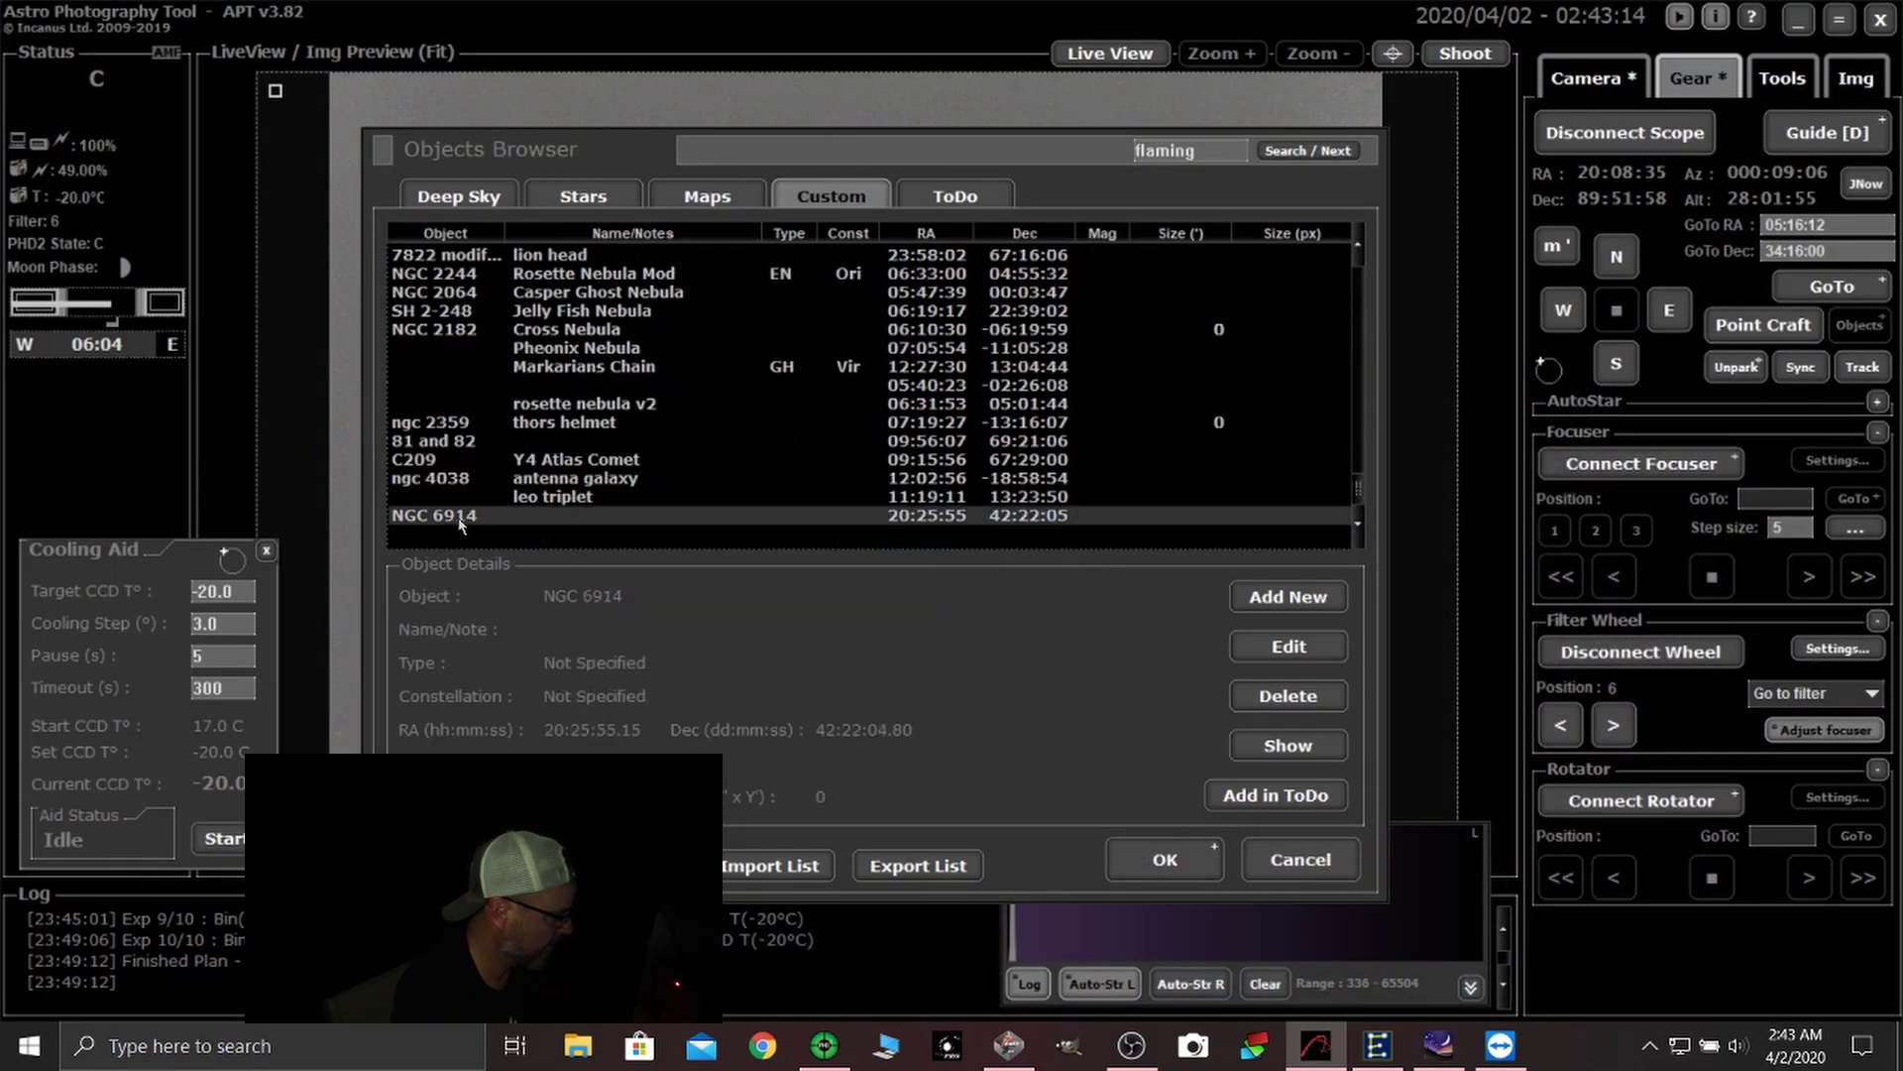
{"action": "left_click", "coordinate": [1165, 860]}
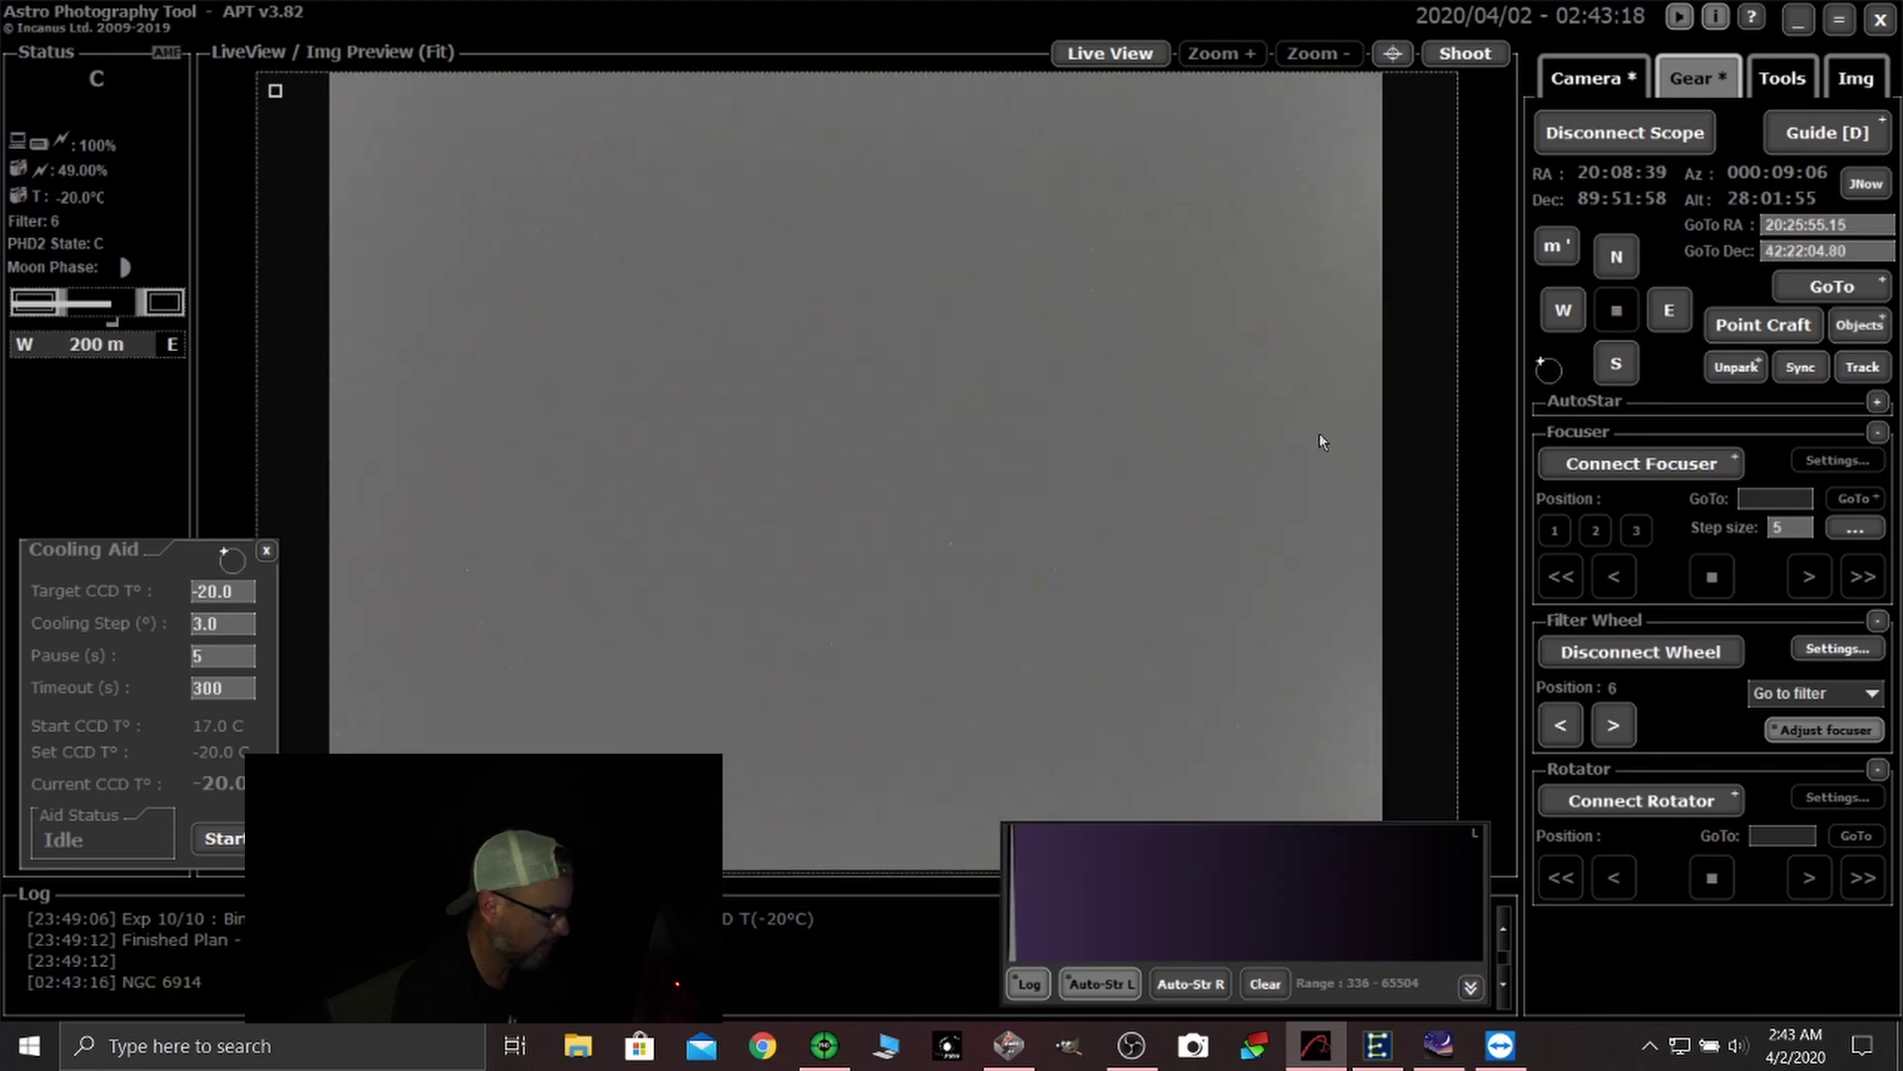
{"action": "left_click", "coordinate": [1822, 288]}
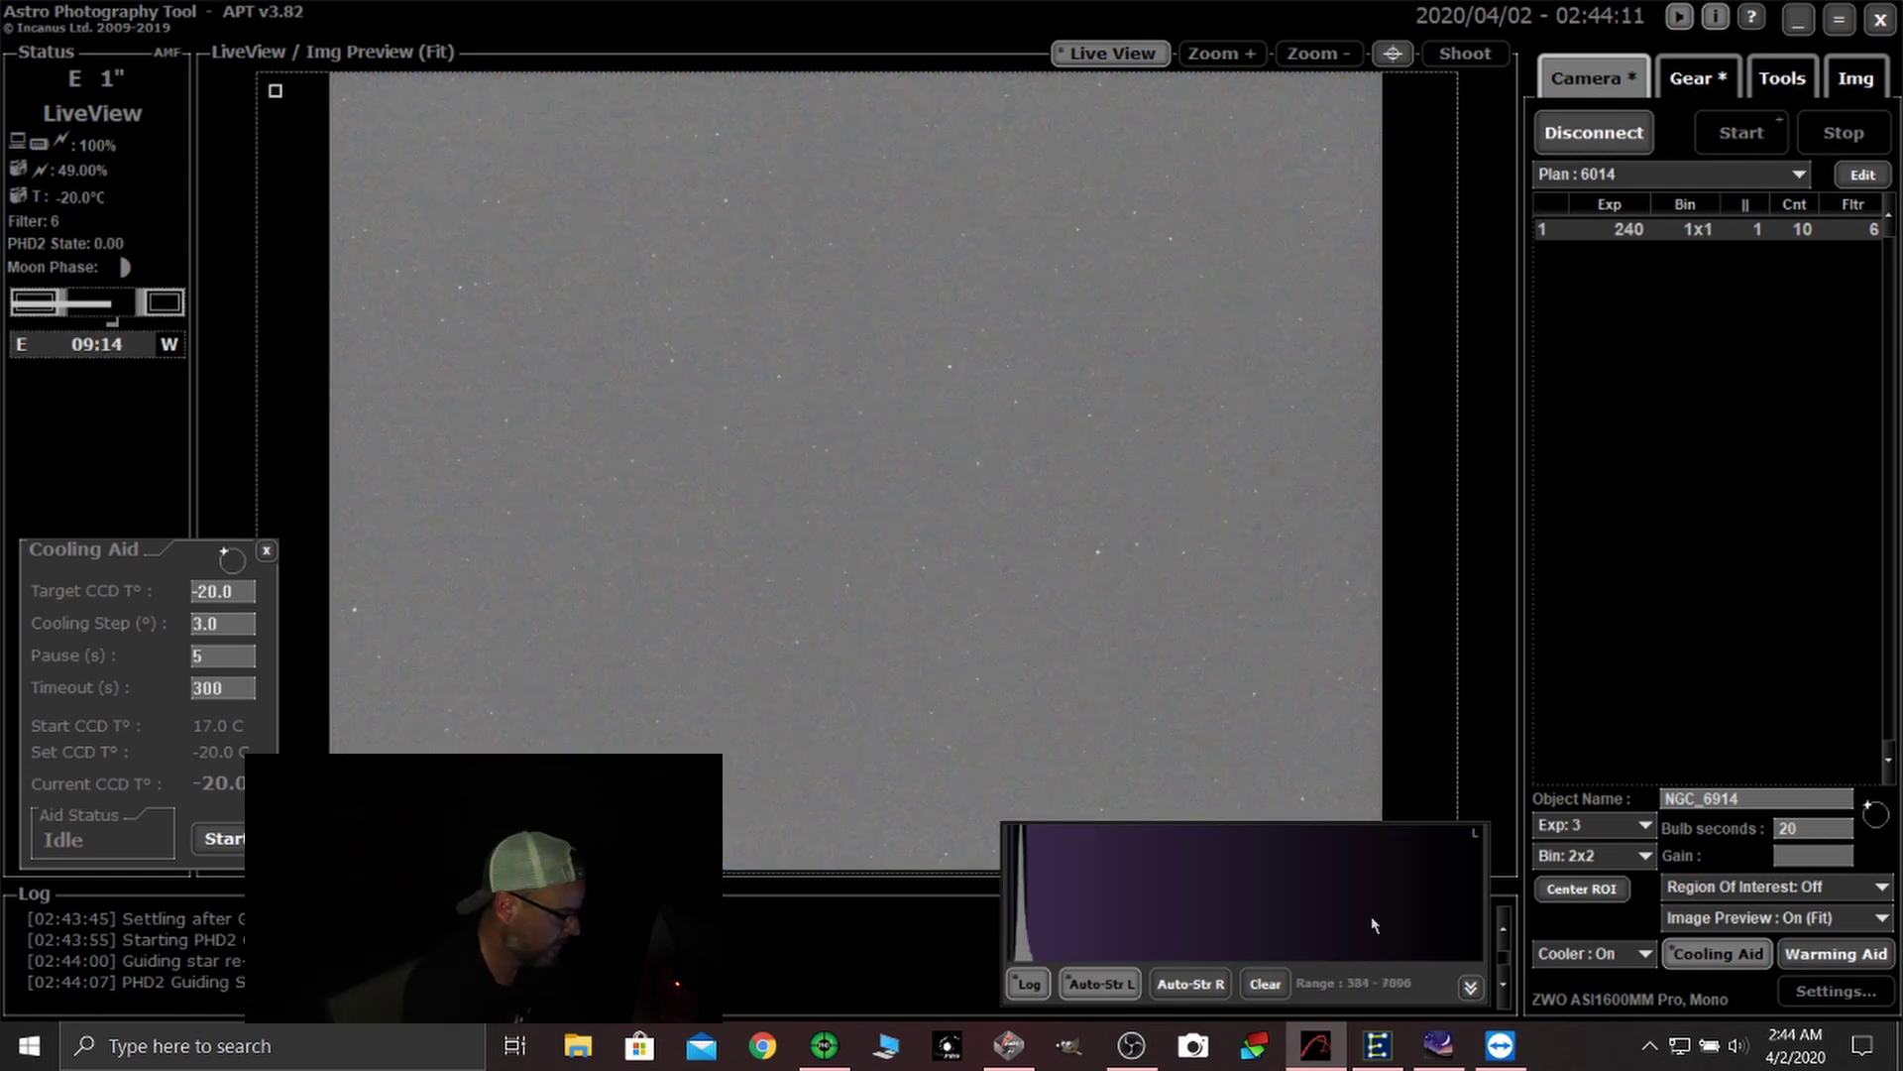
- Switch to Stellarium and examine the wider sky around NGC 6914 for bright stars such as Vega
{"action": "left_click", "coordinate": [1438, 1045]}
{"action": "scroll", "coordinate": [1323, 746], "scroll_direction": "down", "scroll_amount": 5}
{"action": "left_click_drag", "start_coordinate": [1243, 761], "coordinate": [1032, 684]}
{"action": "scroll", "coordinate": [1032, 691], "scroll_direction": "down", "scroll_amount": 3}
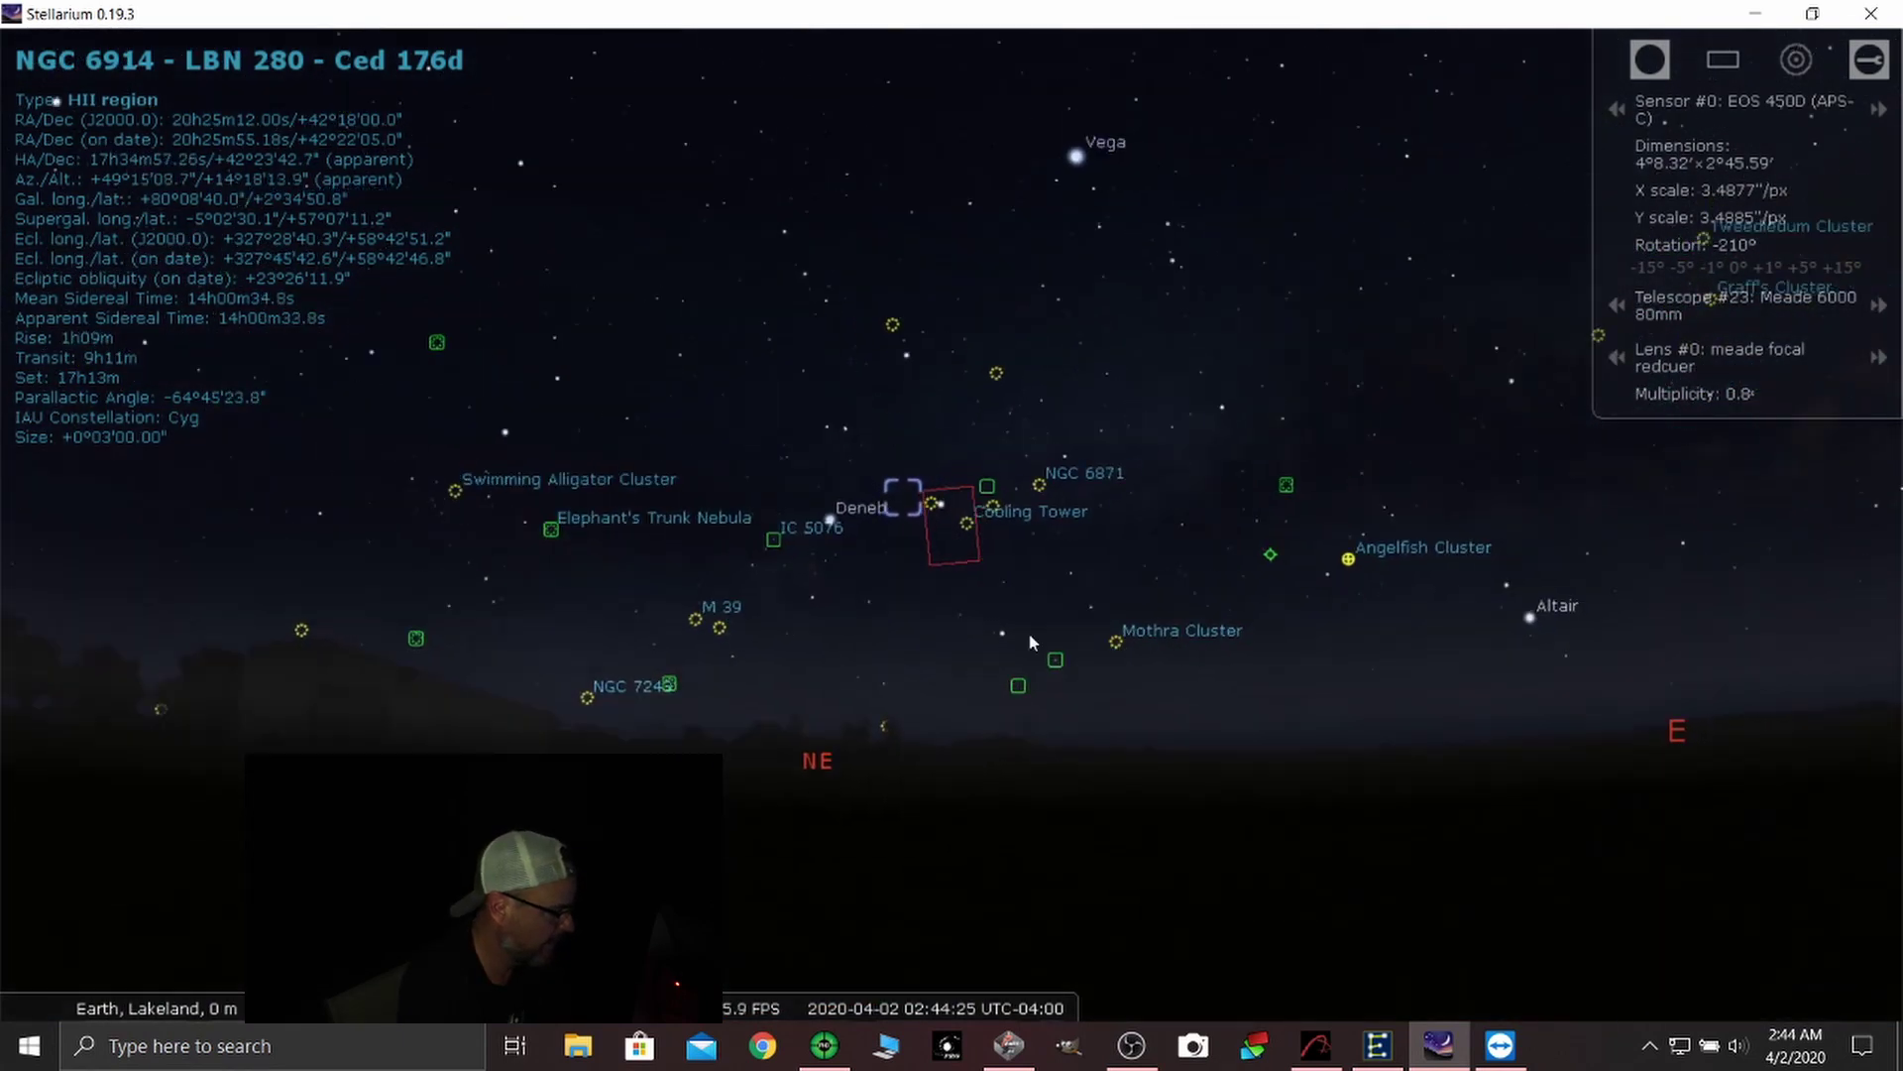
- Switch back to Astro Photography Tool and load Vega from the star list as the GoTo target
{"action": "key", "text": "alt+Tab"}
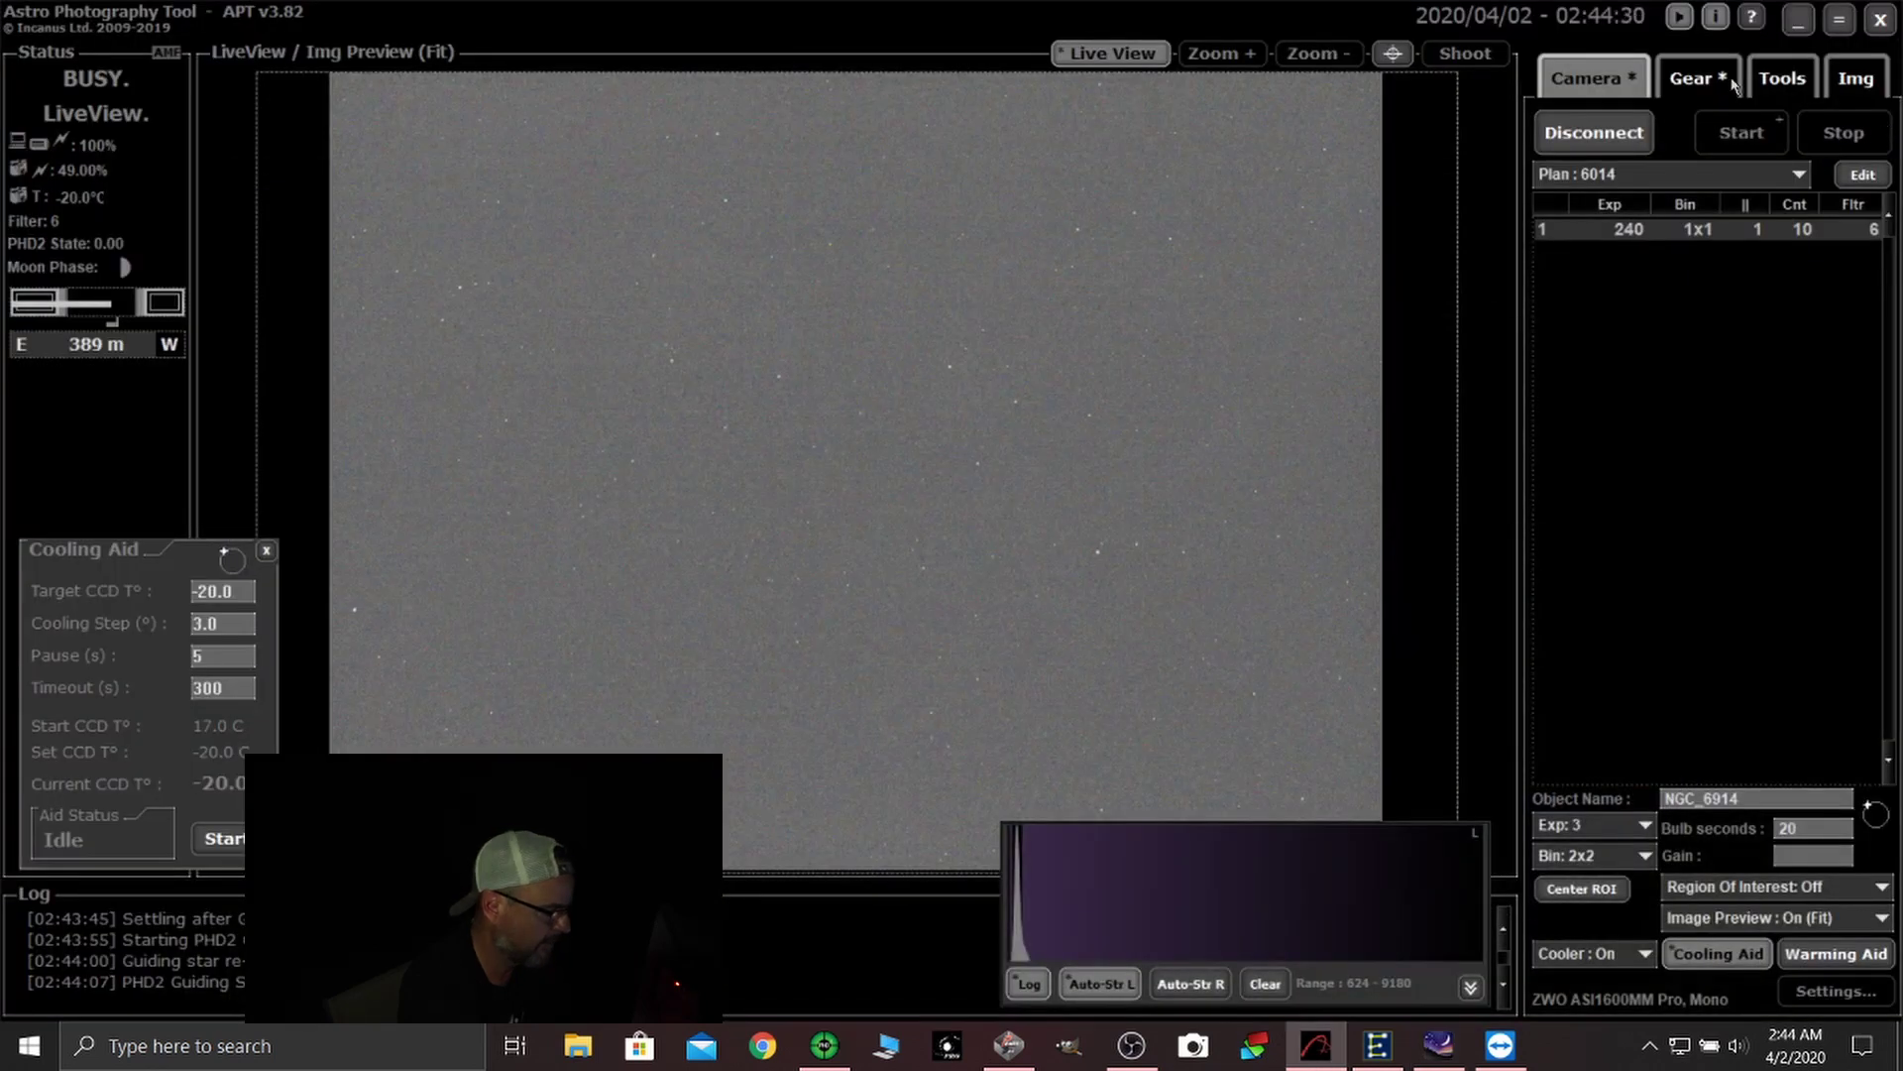
{"action": "left_click", "coordinate": [1698, 78]}
{"action": "left_click", "coordinate": [1860, 324]}
{"action": "left_click", "coordinate": [459, 196]}
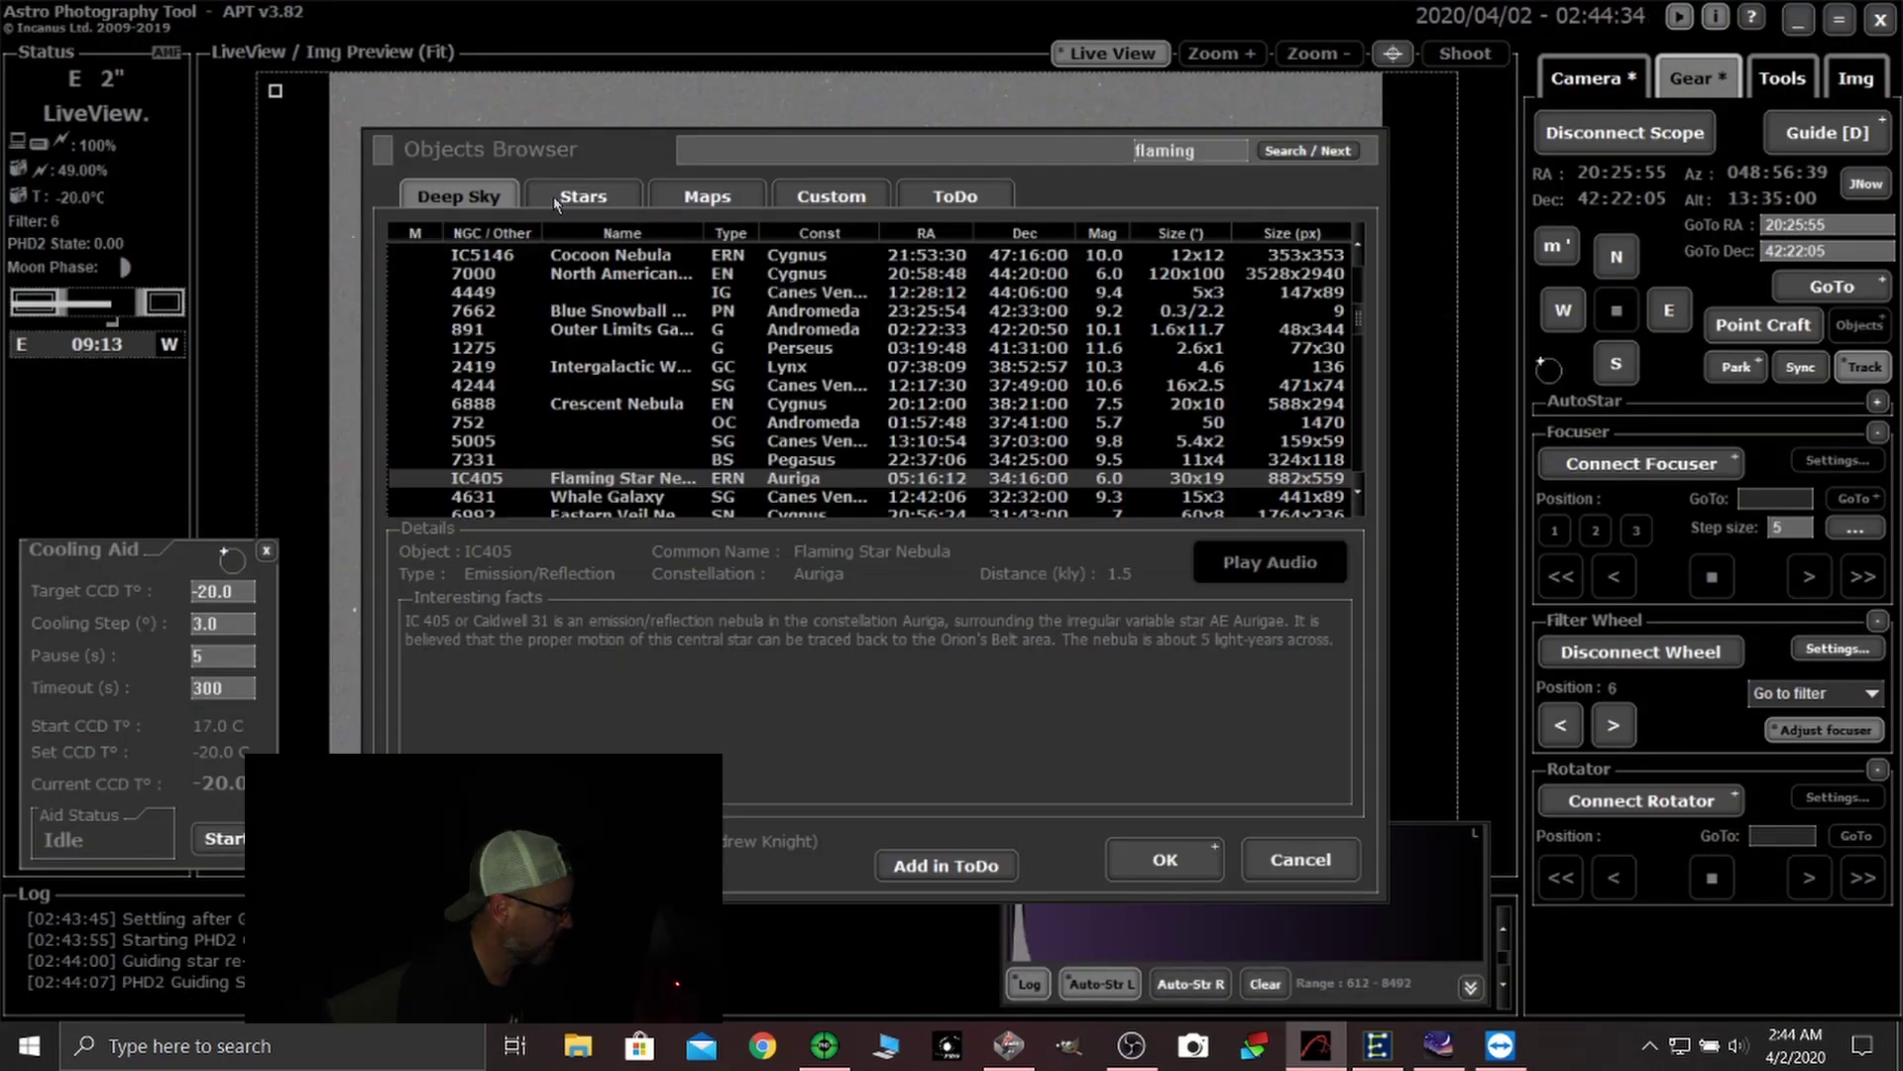
{"action": "left_click", "coordinate": [558, 198]}
{"action": "scroll", "coordinate": [466, 505], "scroll_direction": "down", "scroll_amount": 7}
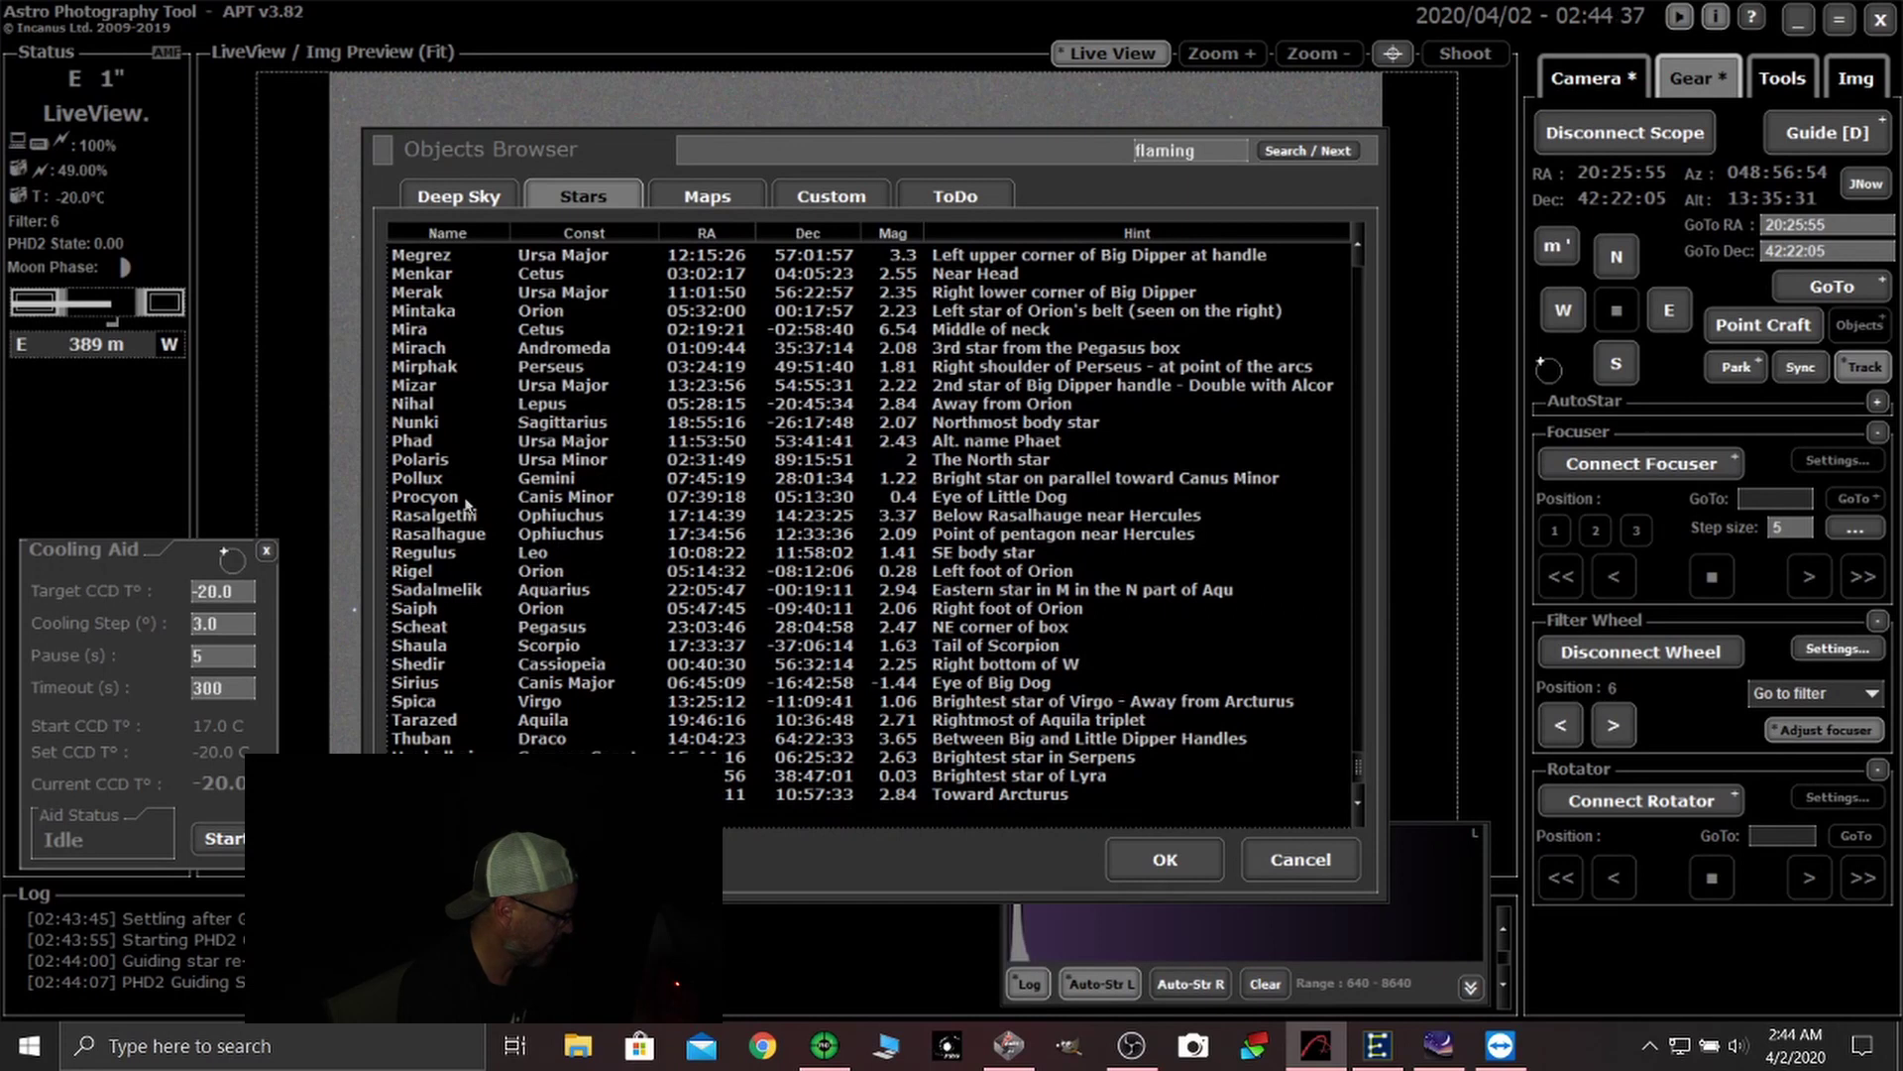
{"action": "left_click", "coordinate": [813, 775]}
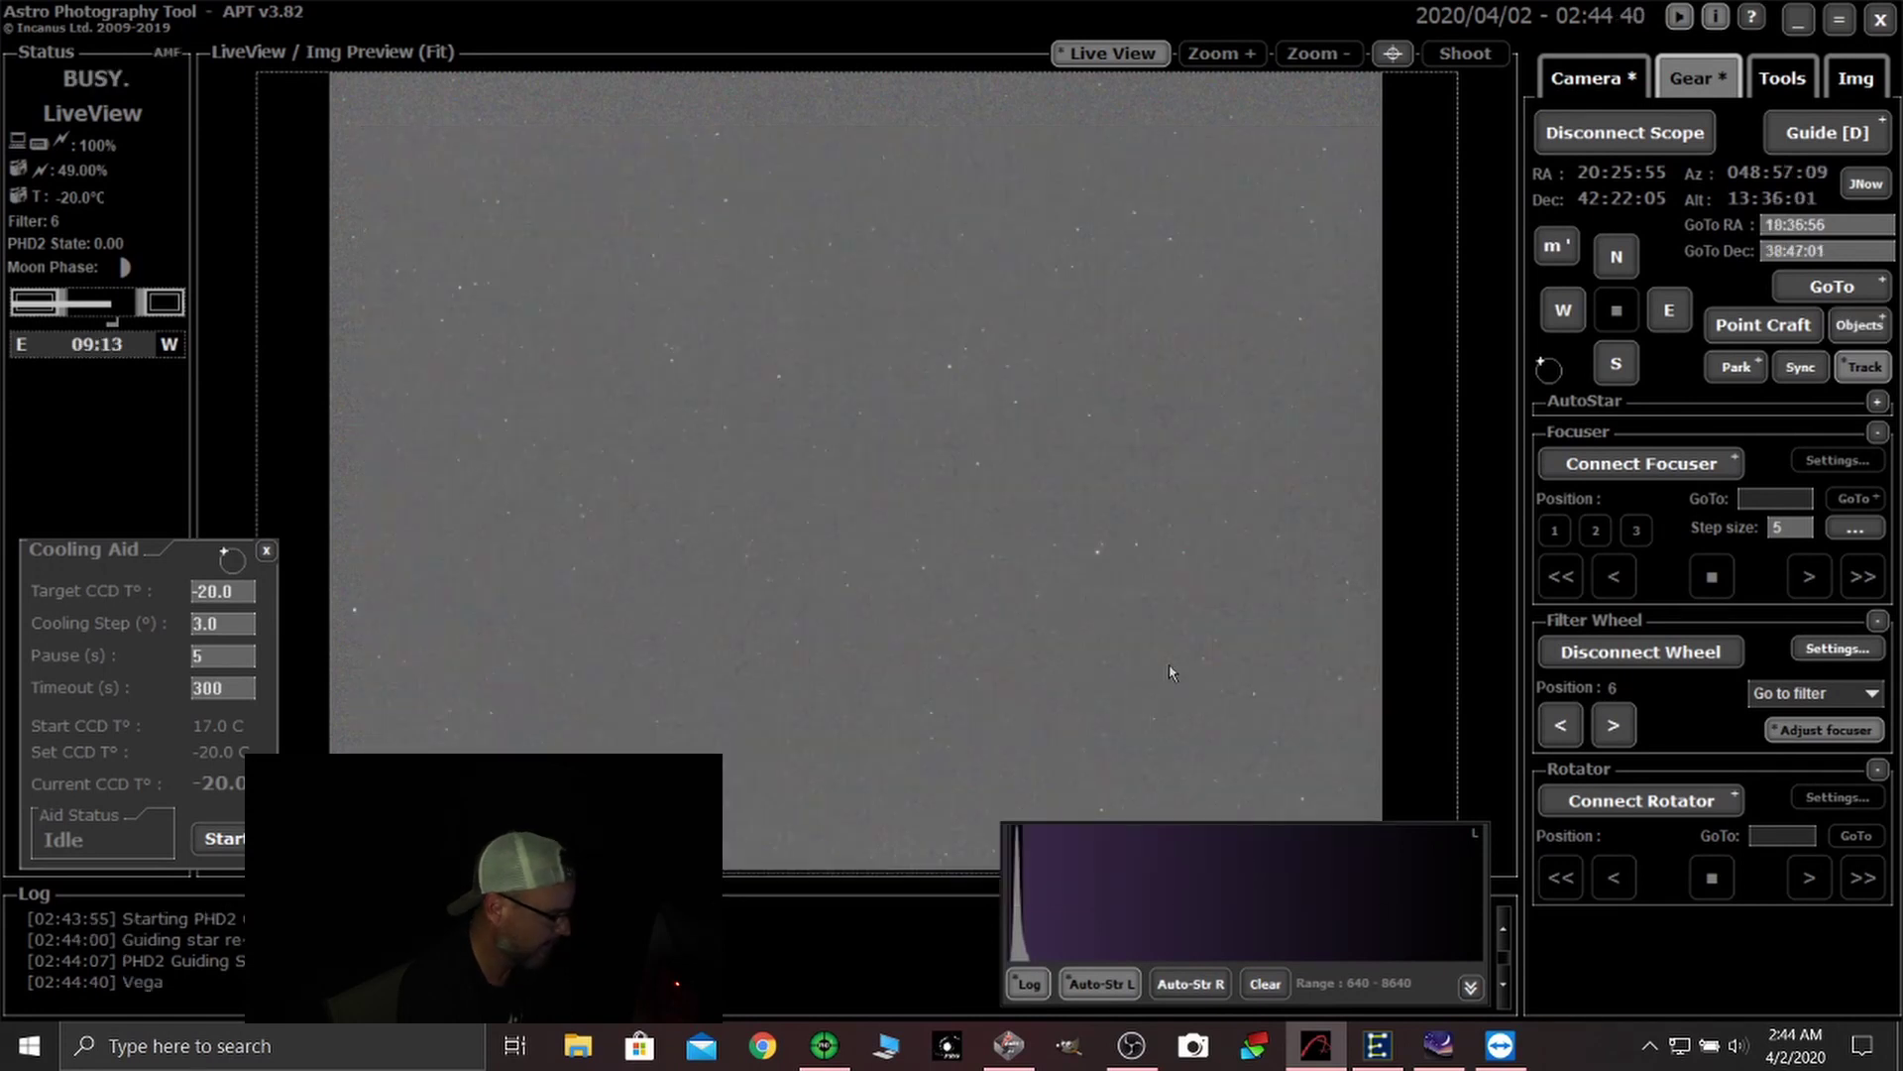
- Move the filter wheel to position 2 and slew the telescope to Vega
{"action": "left_click", "coordinate": [1814, 693]}
{"action": "left_click", "coordinate": [1773, 759]}
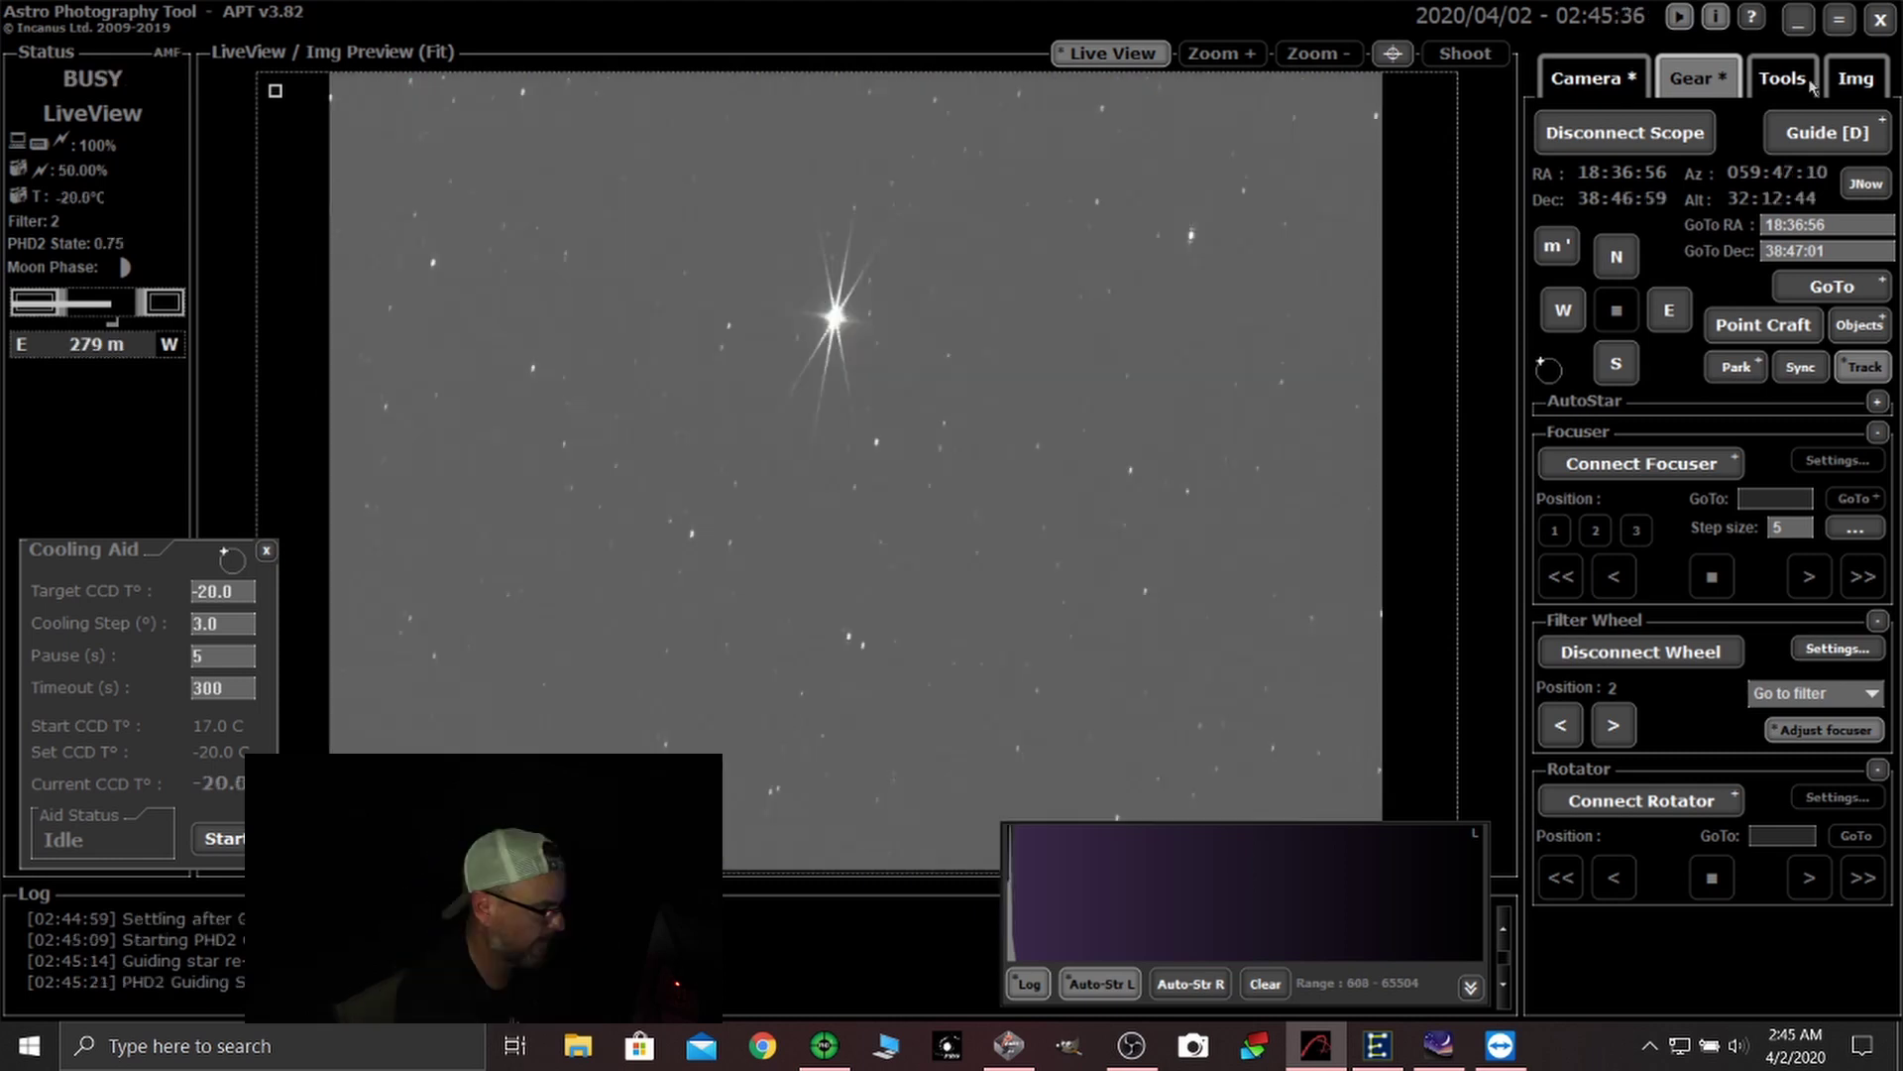
- Open the Magnifier and examine Vega's diffraction spikes at x3 magnification
{"action": "left_click", "coordinate": [1795, 84]}
{"action": "left_click", "coordinate": [1802, 166]}
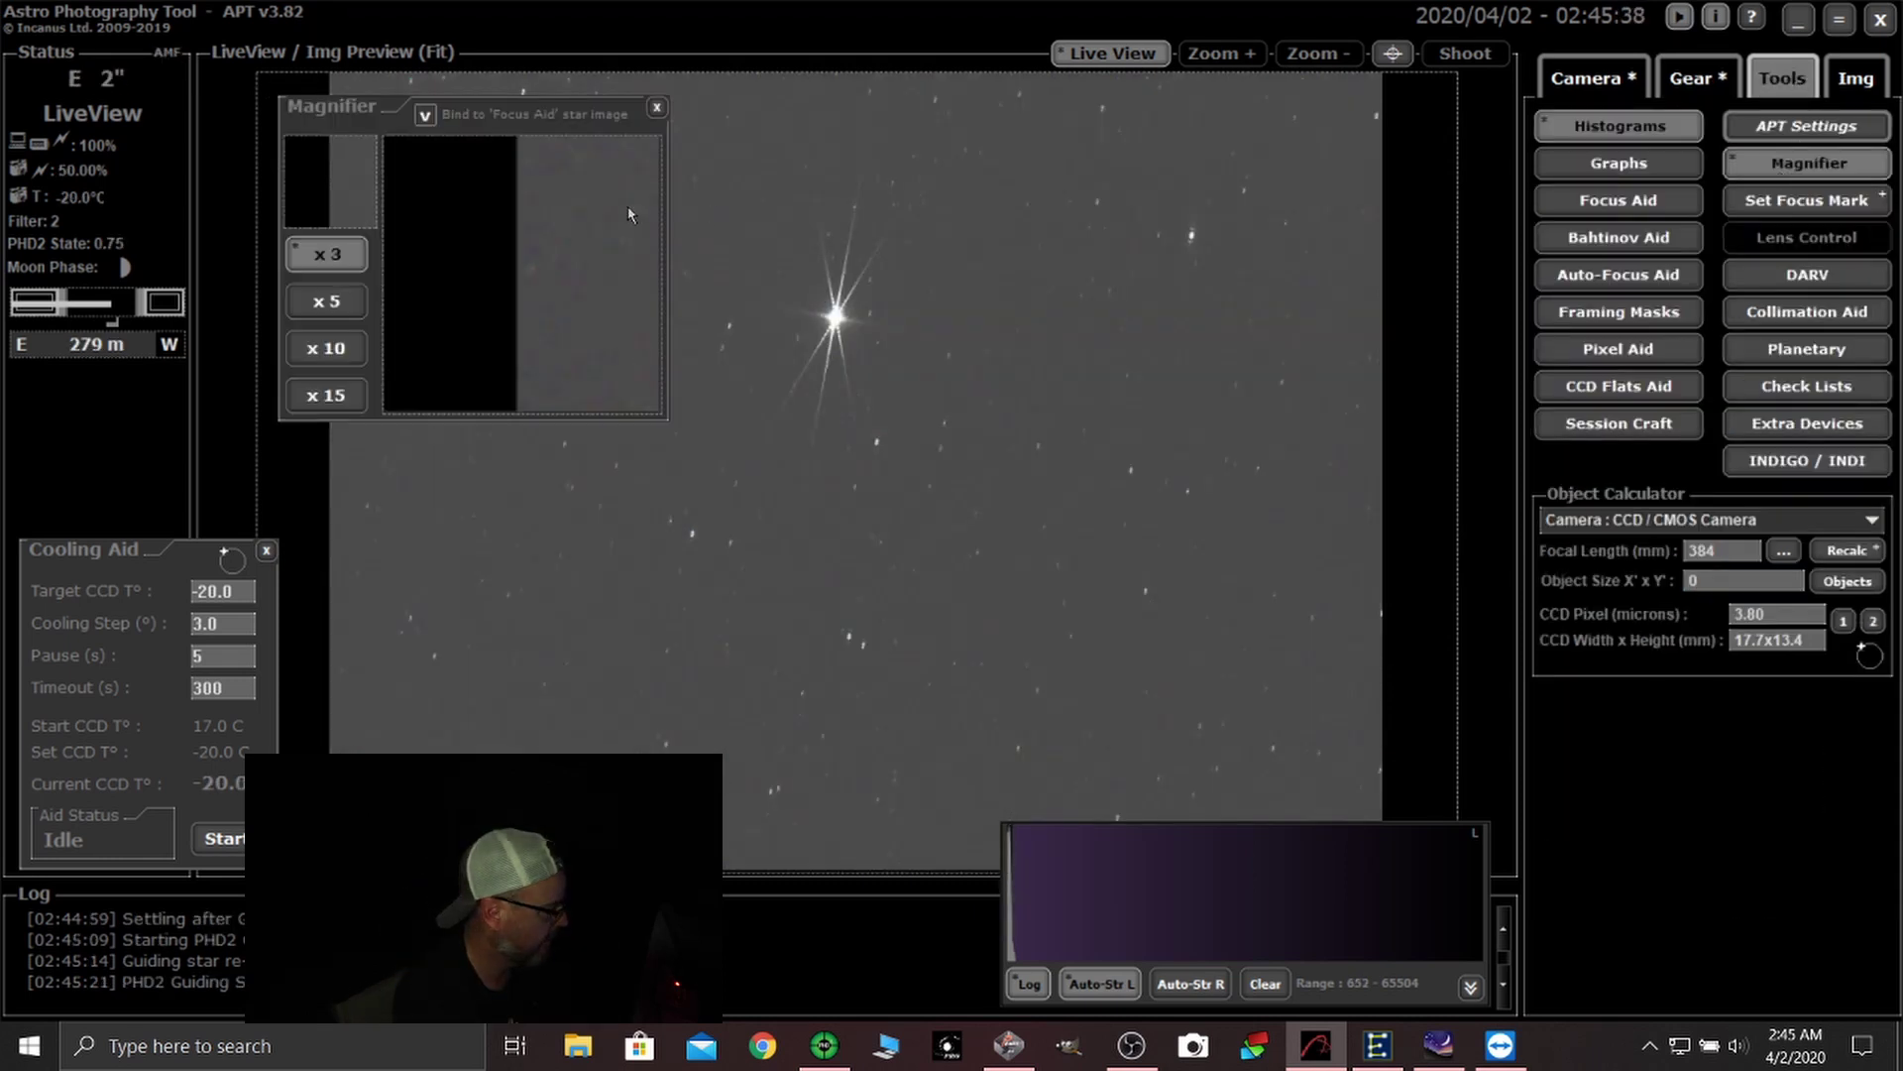
{"action": "left_click", "coordinate": [836, 315]}
- Set the camera binning to 1x1, check Vega's focus in the Magnifier and close it
{"action": "left_click", "coordinate": [1590, 97]}
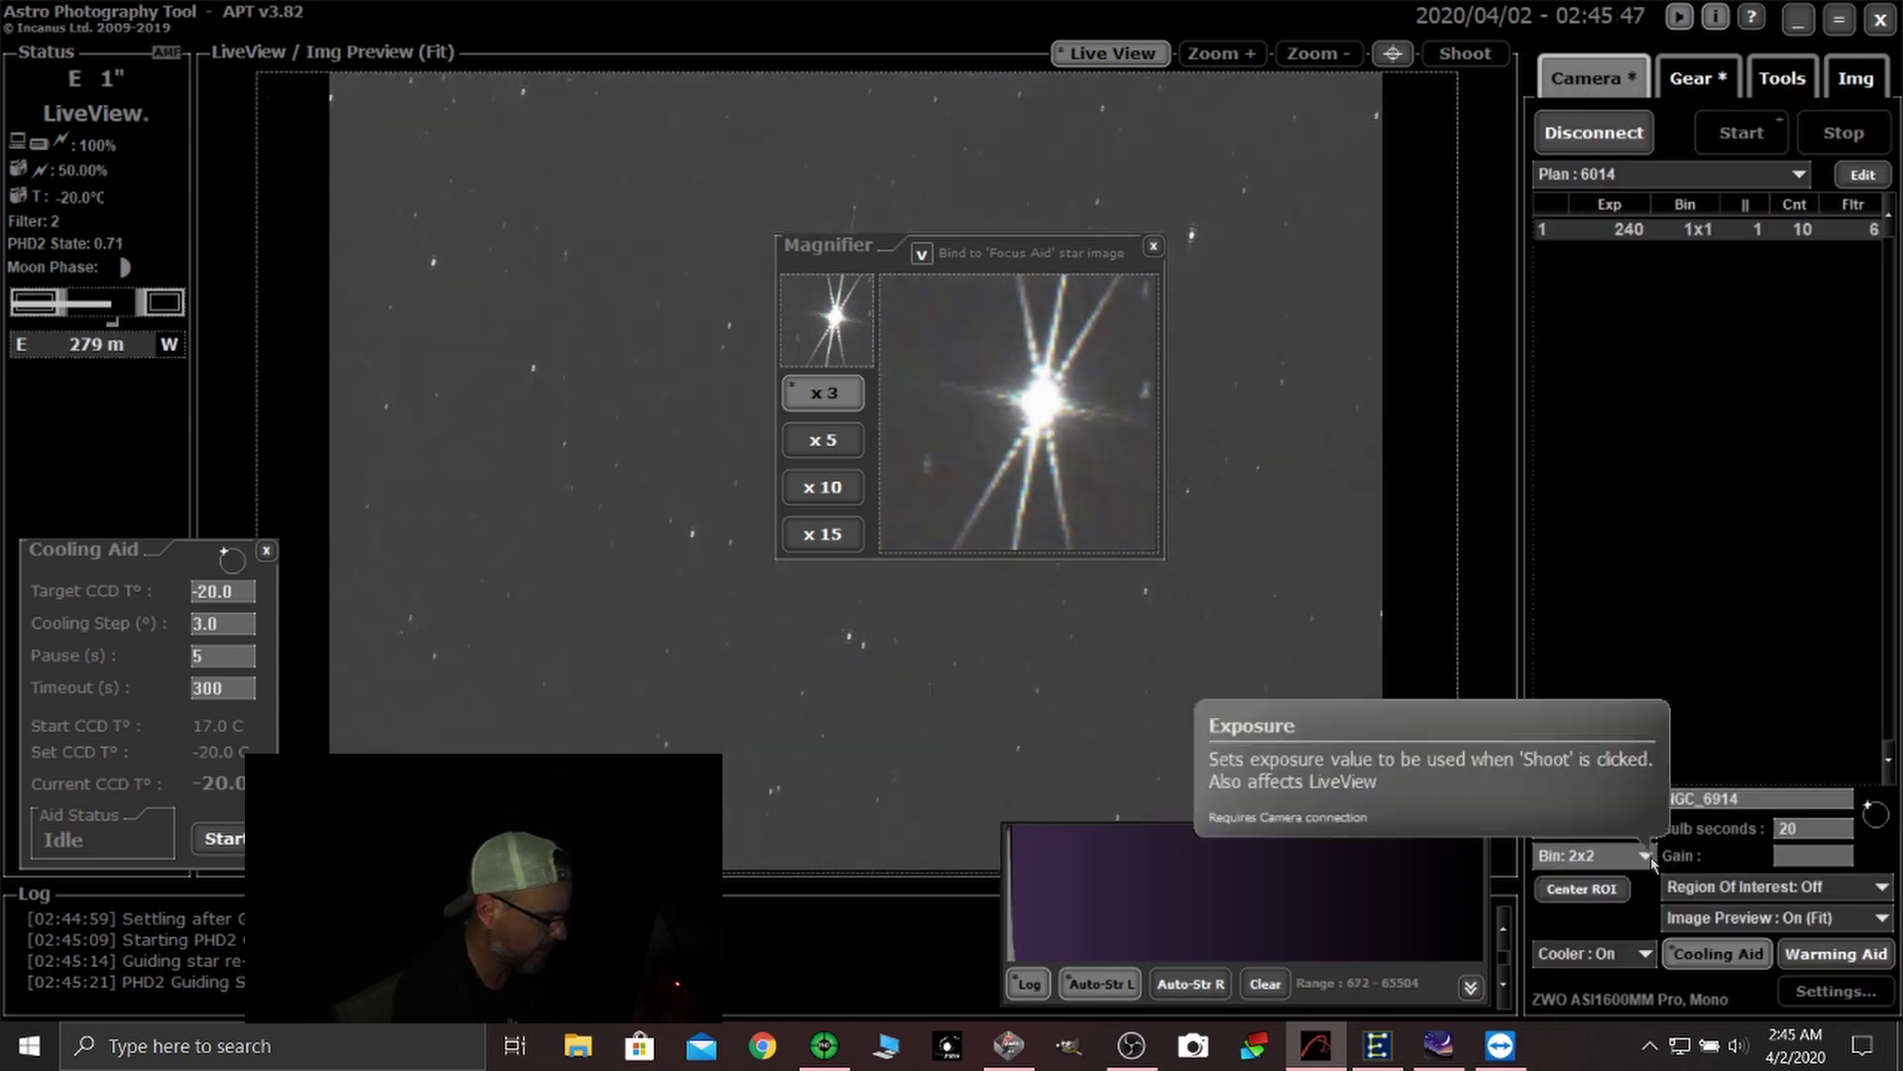
{"action": "left_click", "coordinate": [1647, 857]}
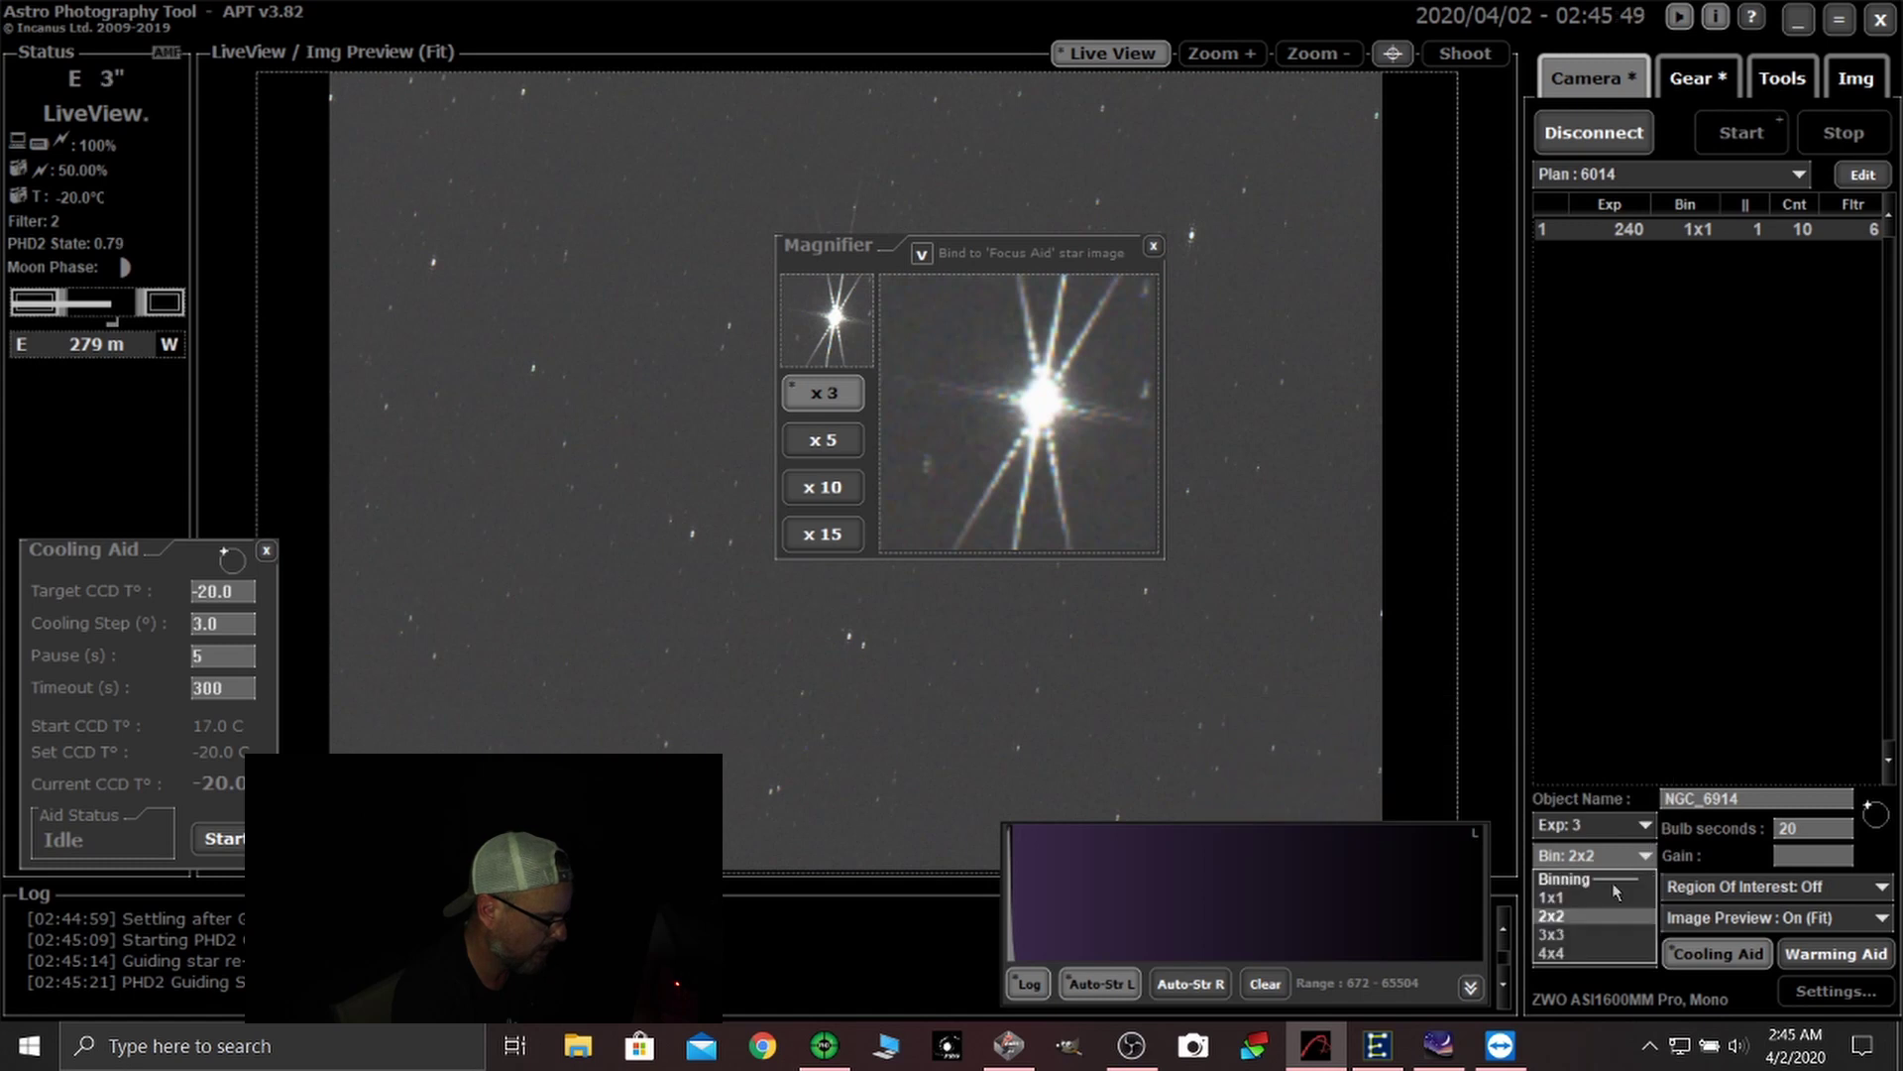
{"action": "left_click", "coordinate": [1552, 898]}
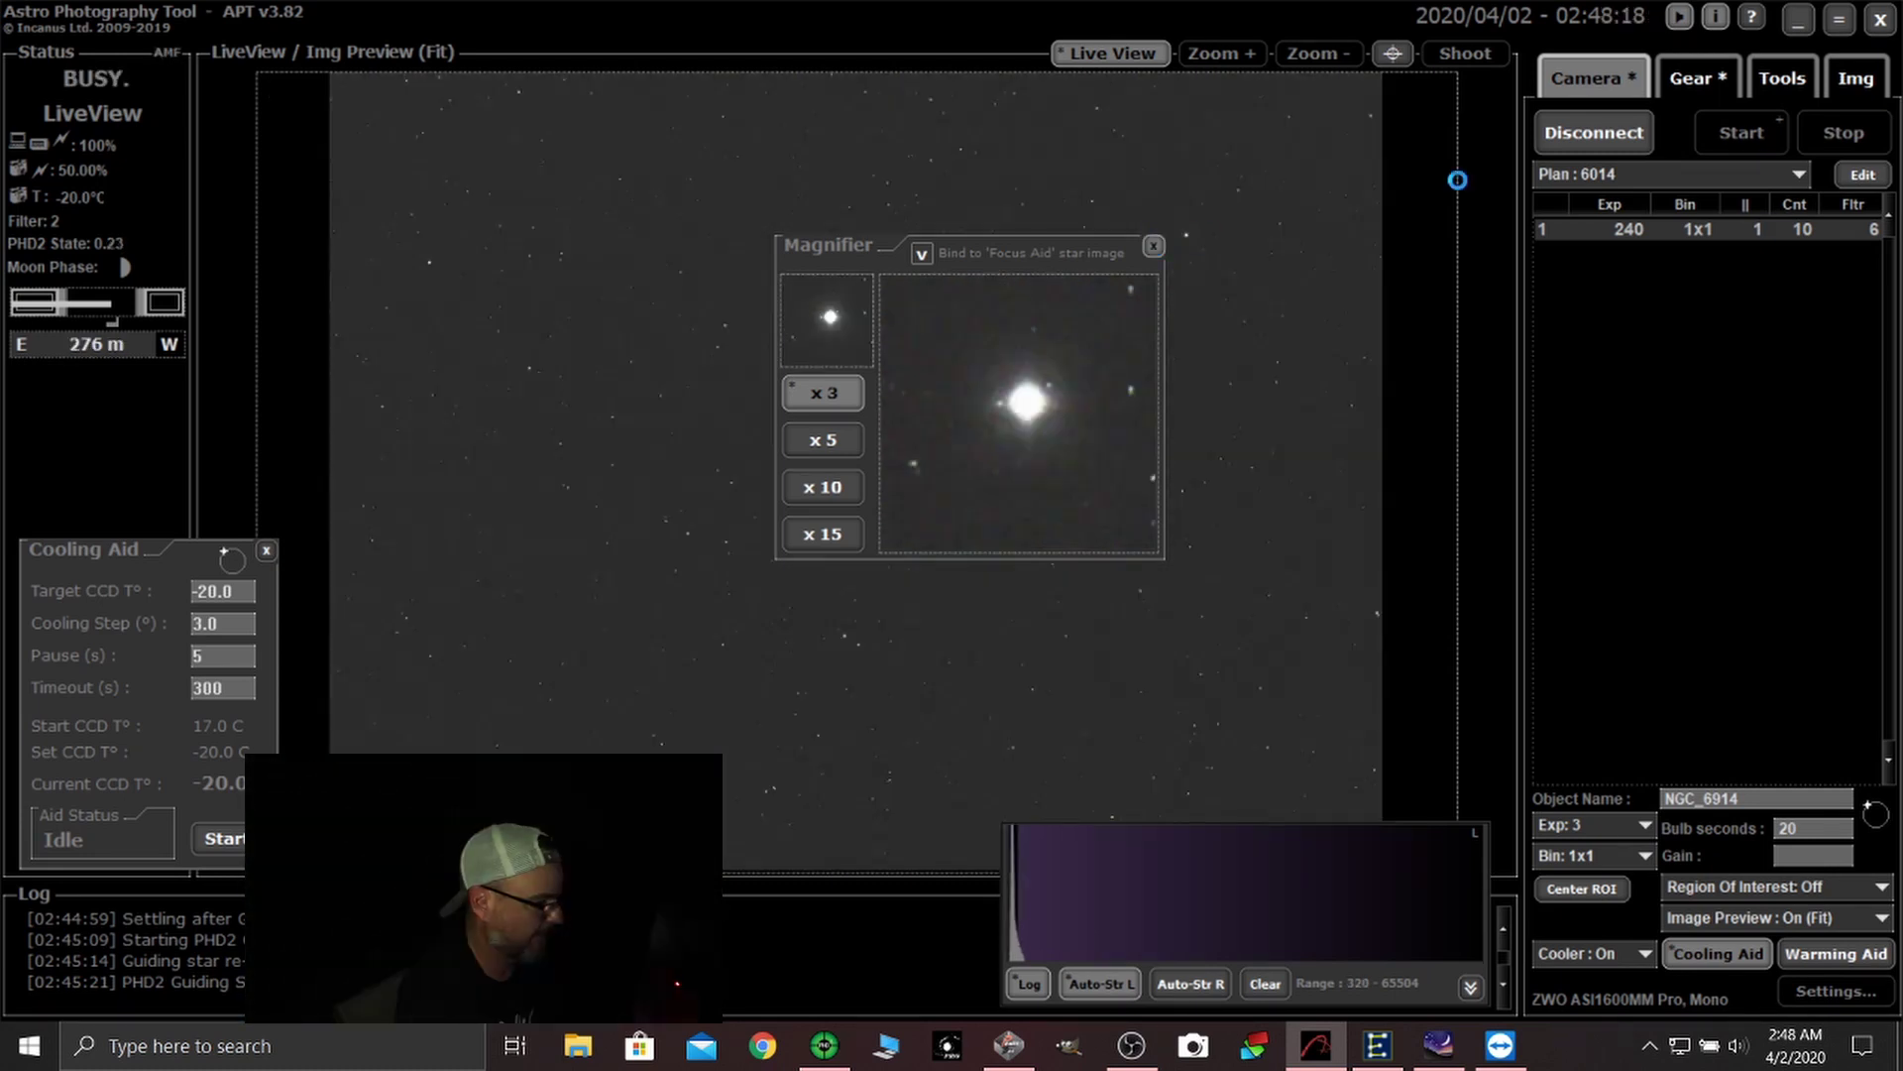
{"action": "left_click", "coordinate": [1153, 244]}
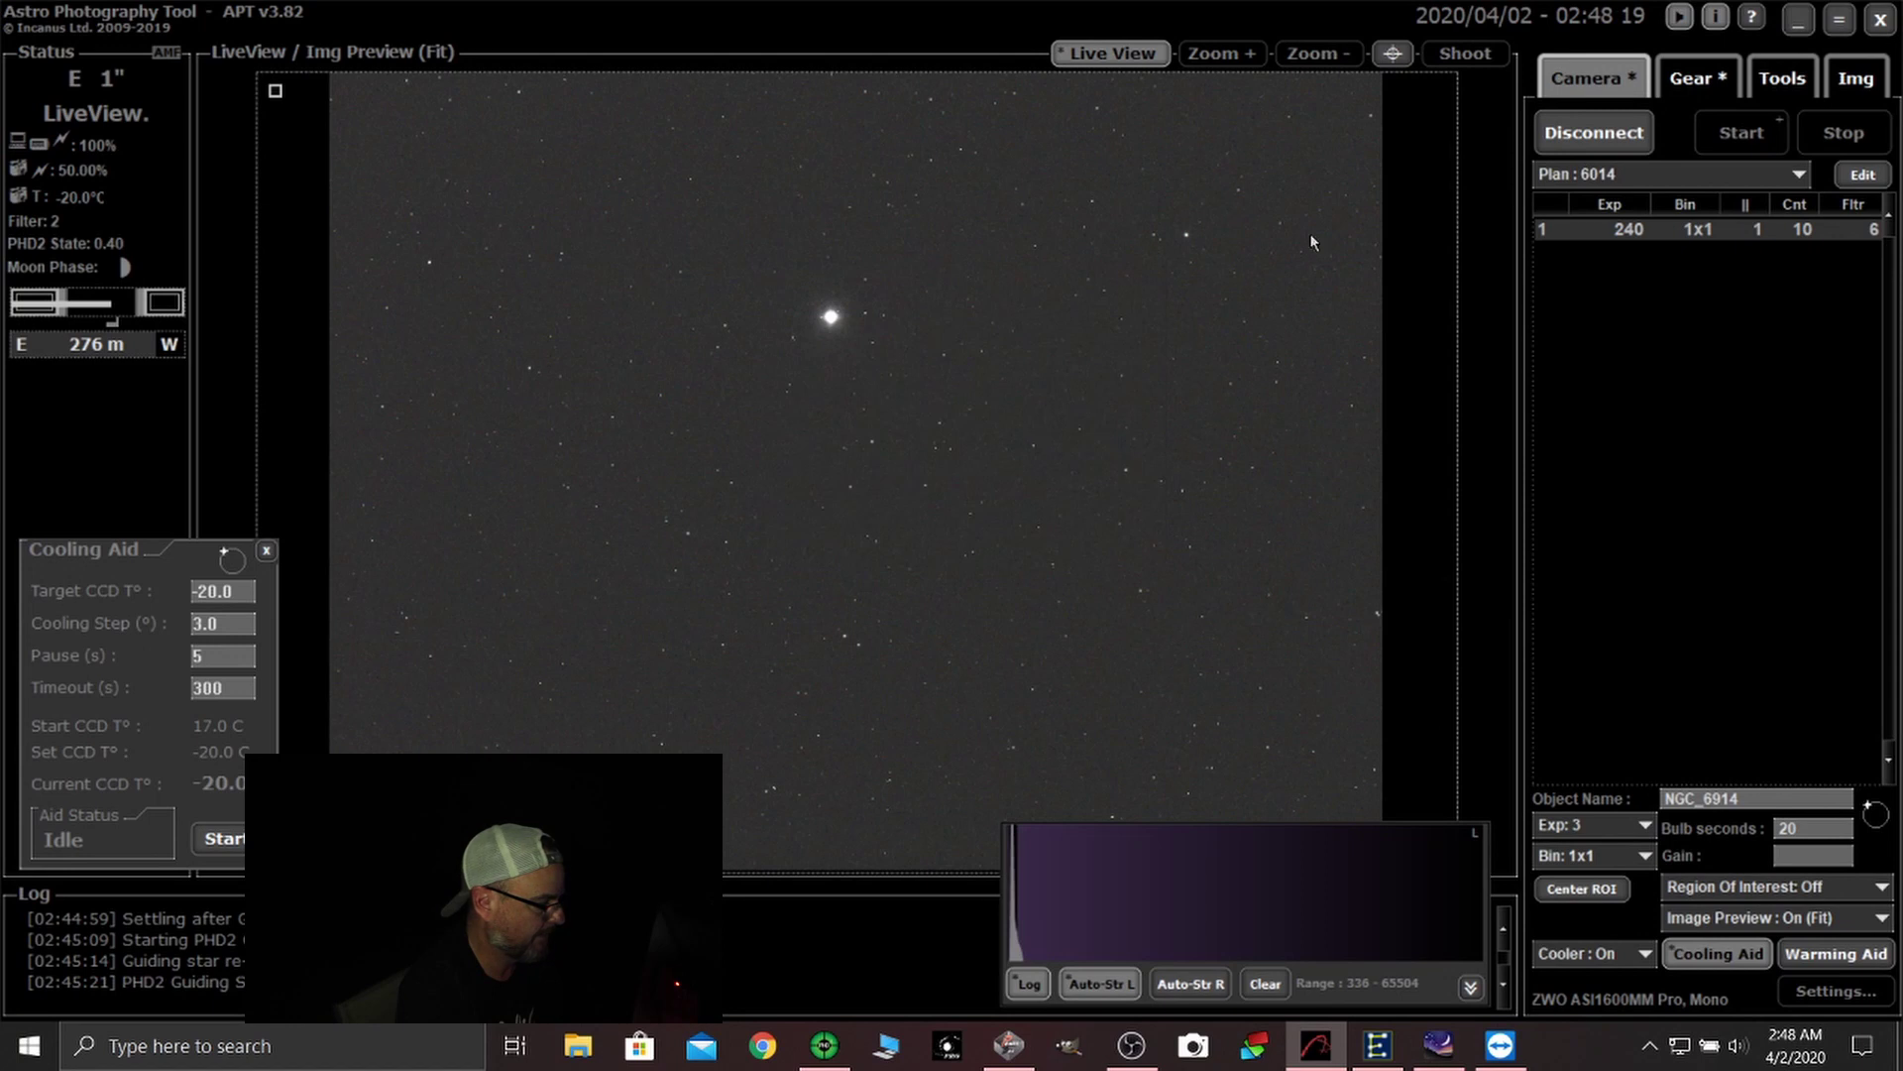
- Load the custom object NGC 6914 again as the telescope's GoTo target
{"action": "left_click", "coordinate": [1697, 87]}
{"action": "left_click", "coordinate": [1860, 327]}
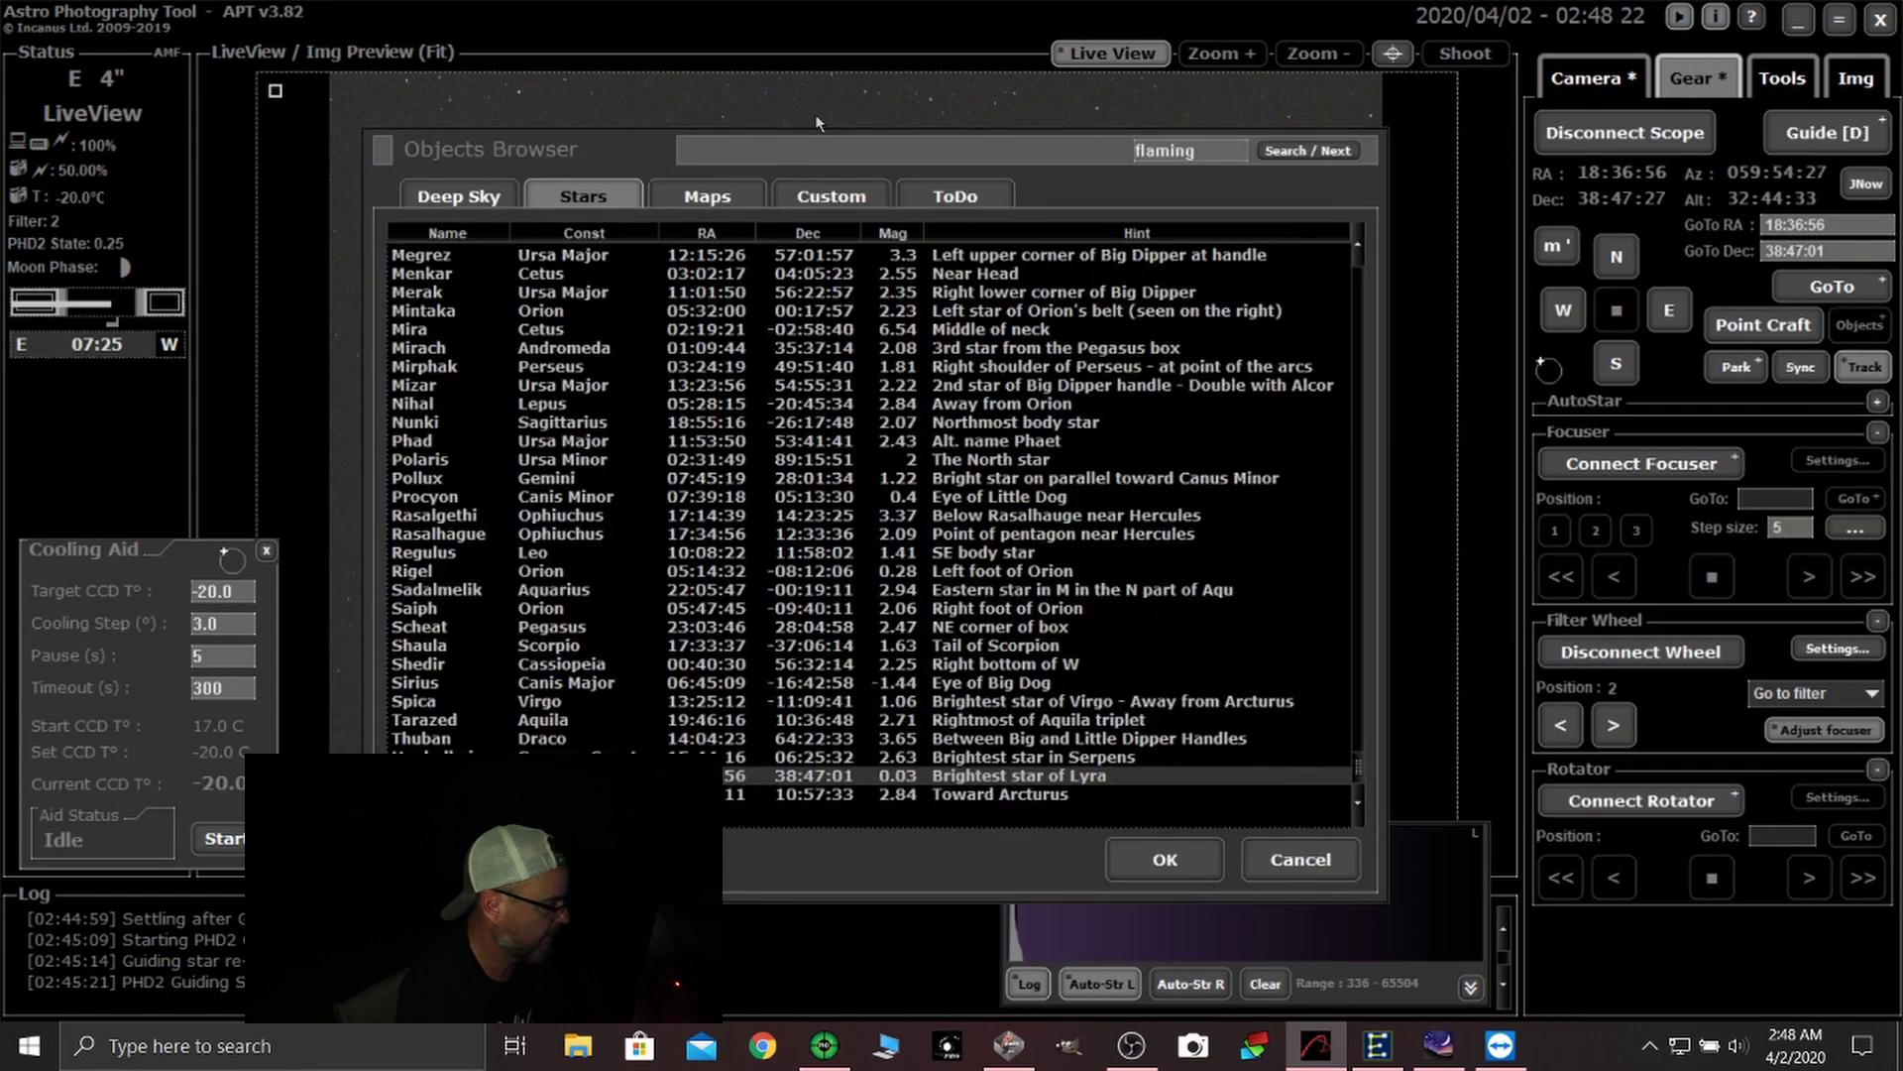
{"action": "left_click", "coordinate": [827, 197]}
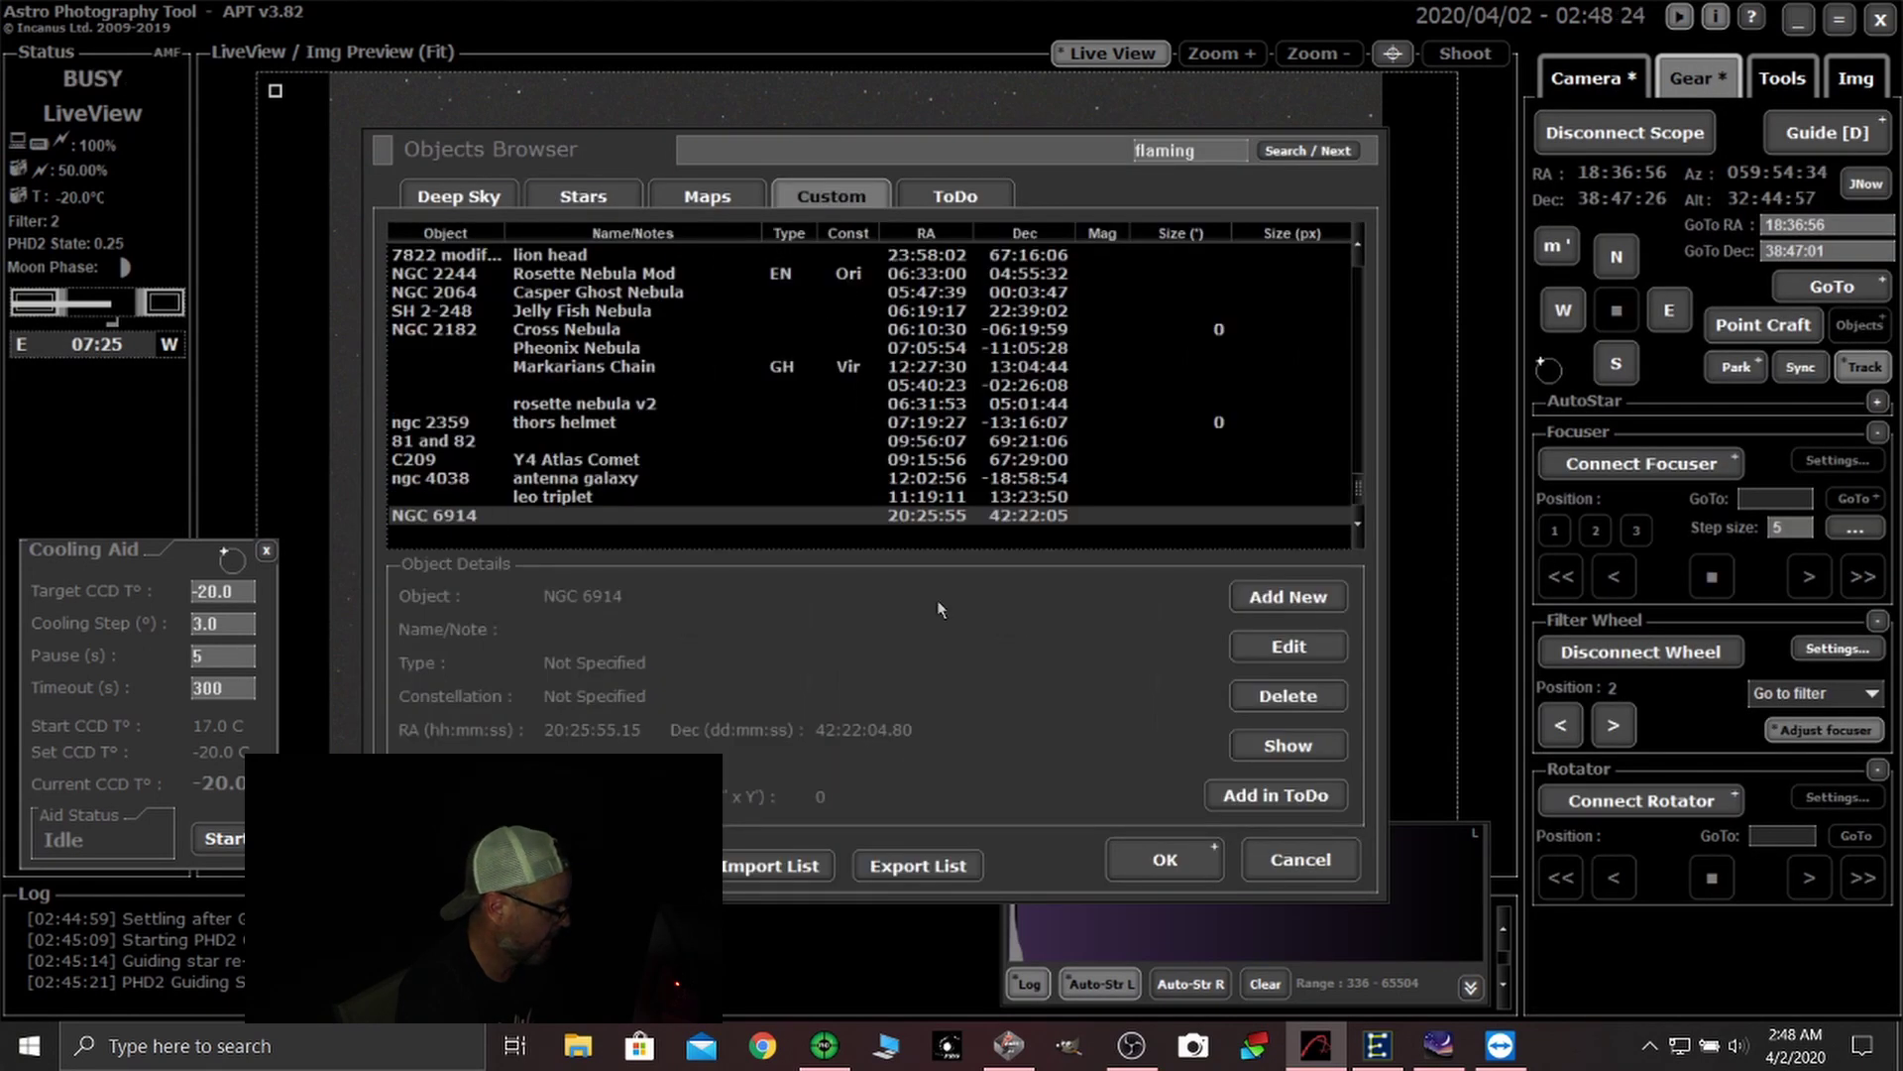
{"action": "left_click", "coordinate": [1195, 859]}
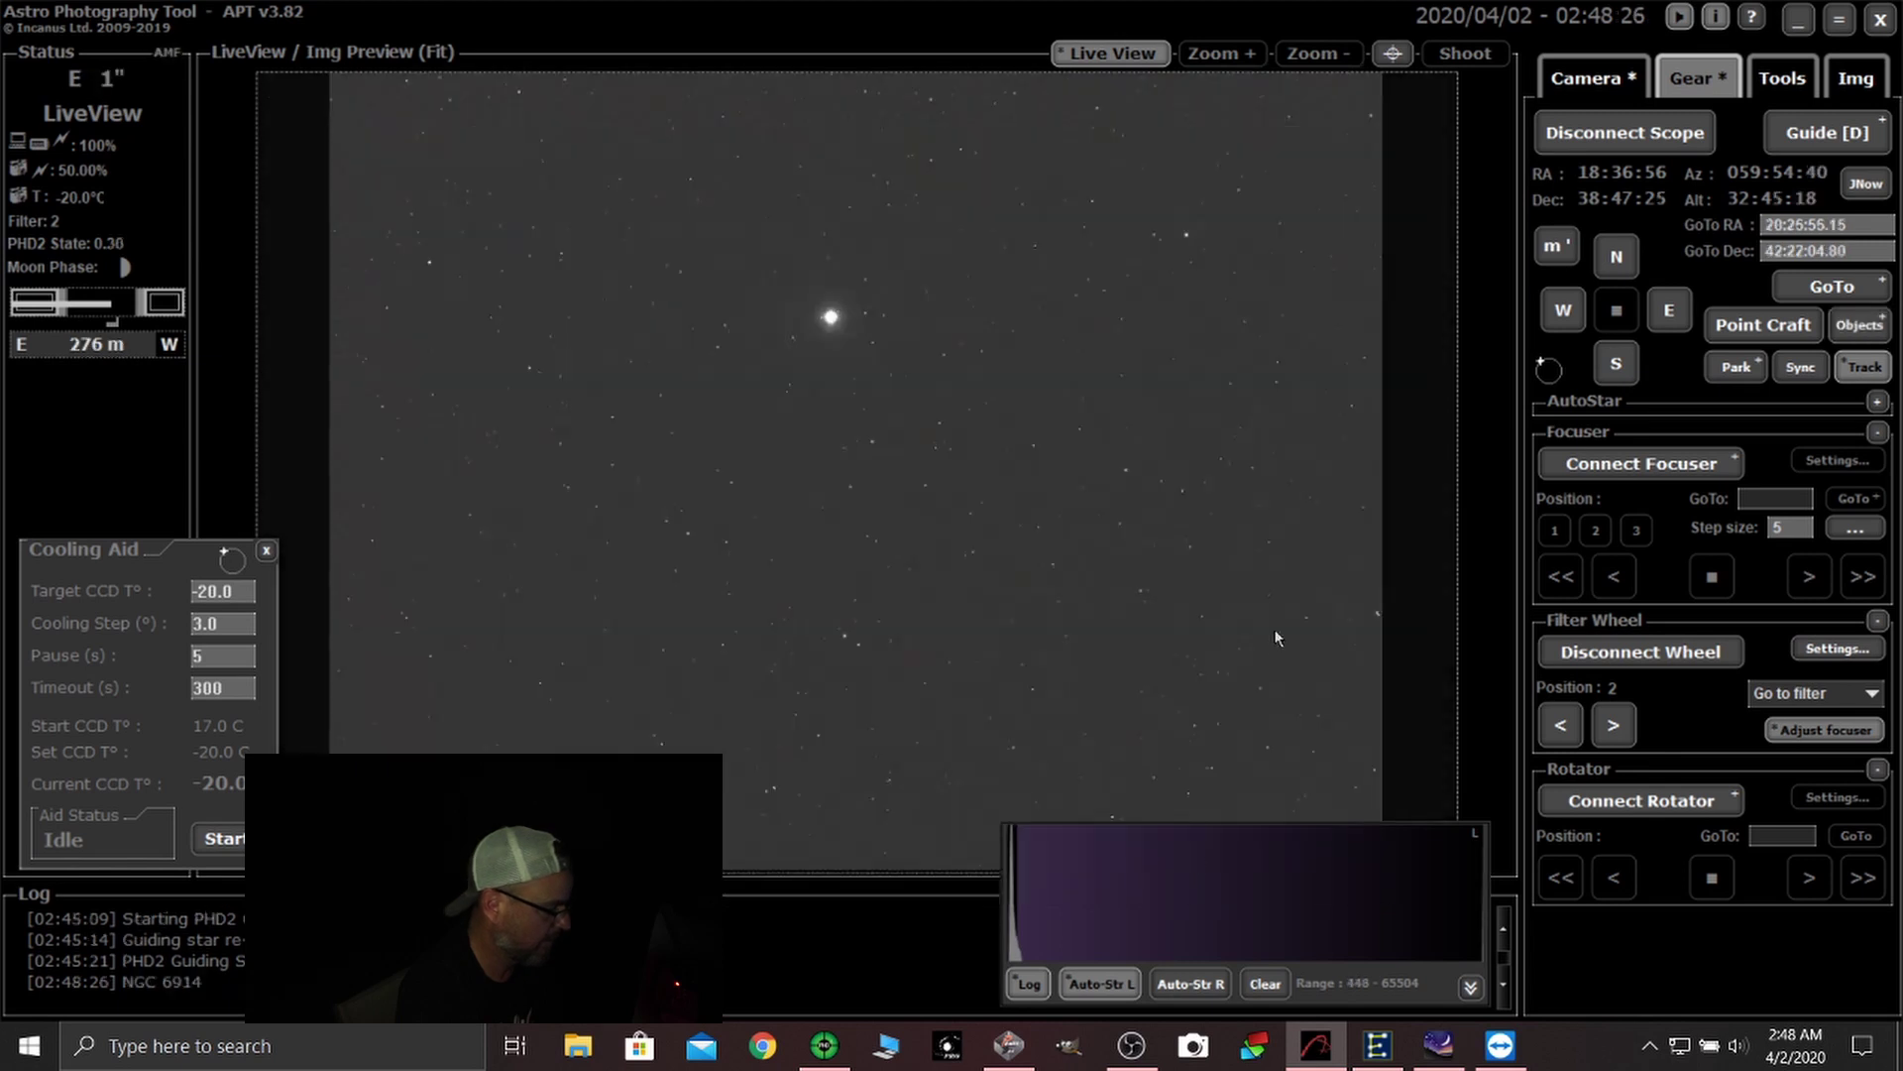
- Slew the telescope to NGC 6914 and load that object's coordinates as the approximate position in Point Craft
{"action": "left_click", "coordinate": [1829, 286]}
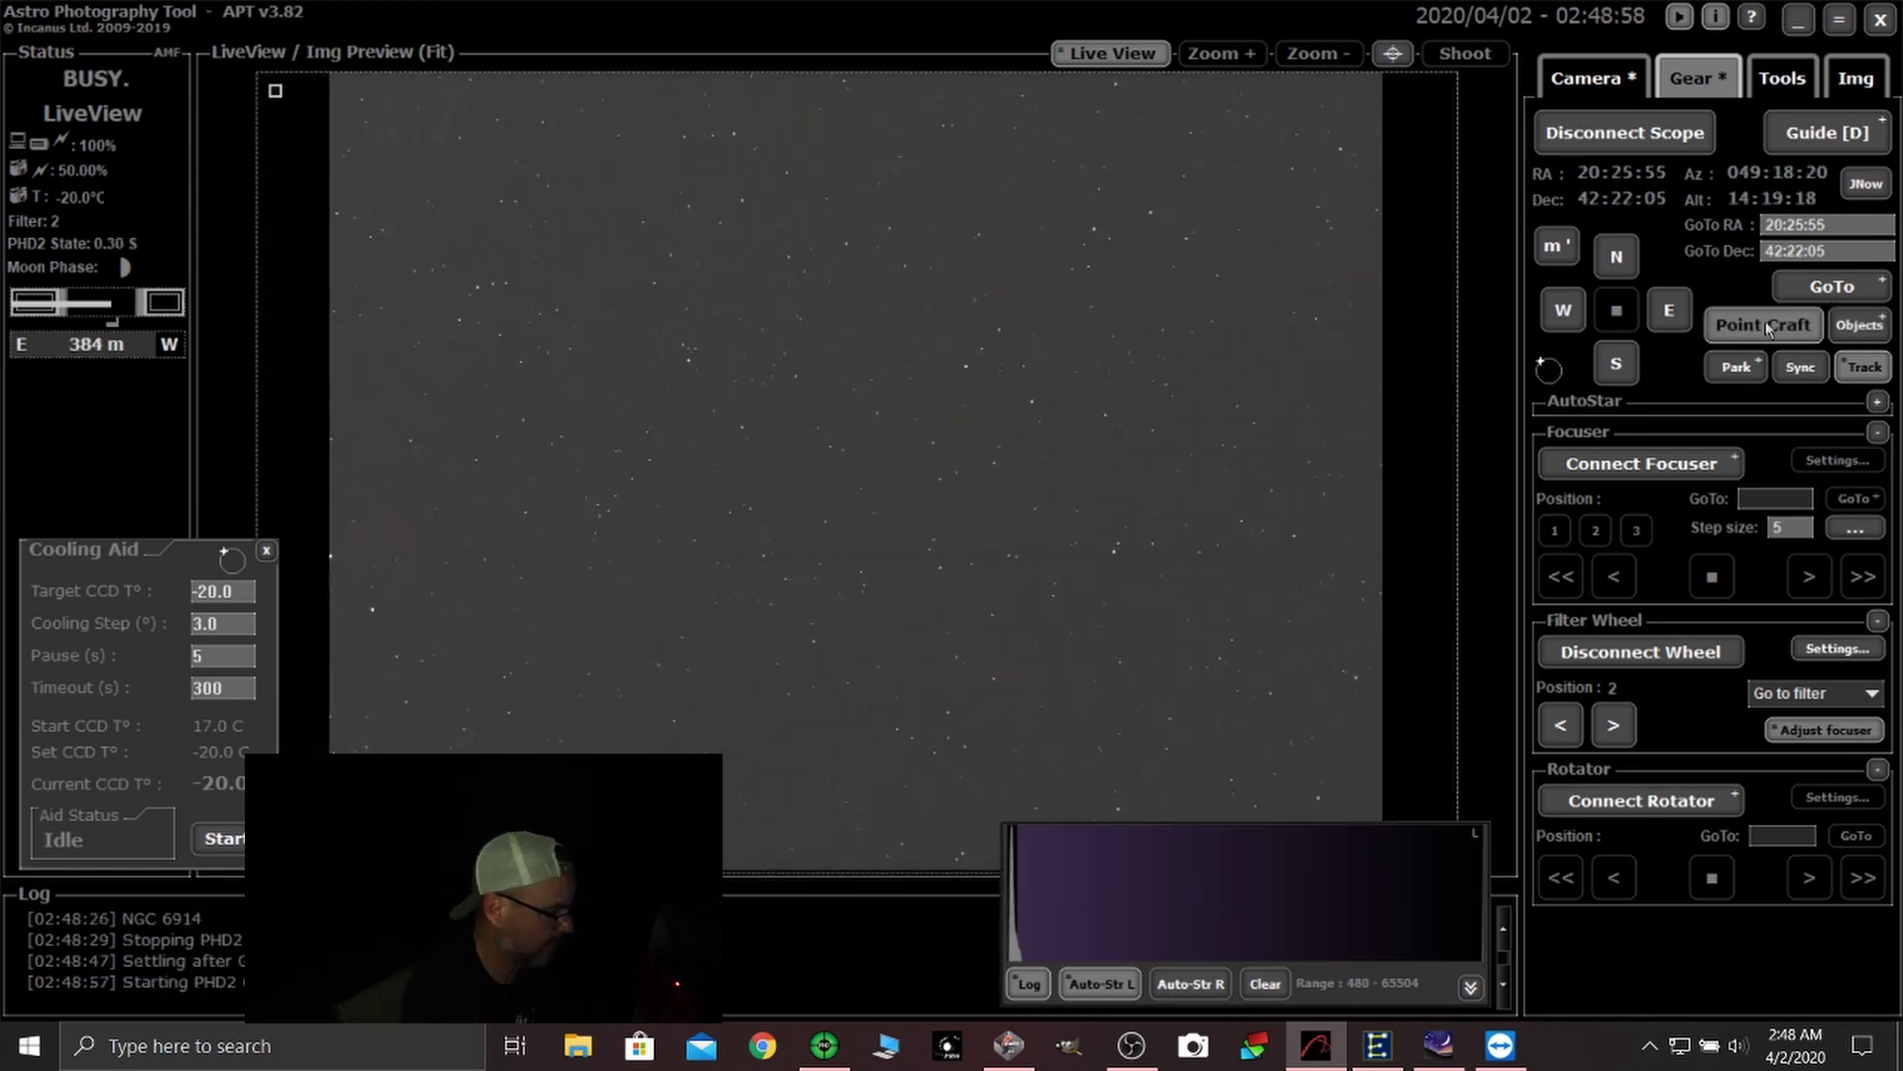
{"action": "left_click", "coordinate": [1762, 324]}
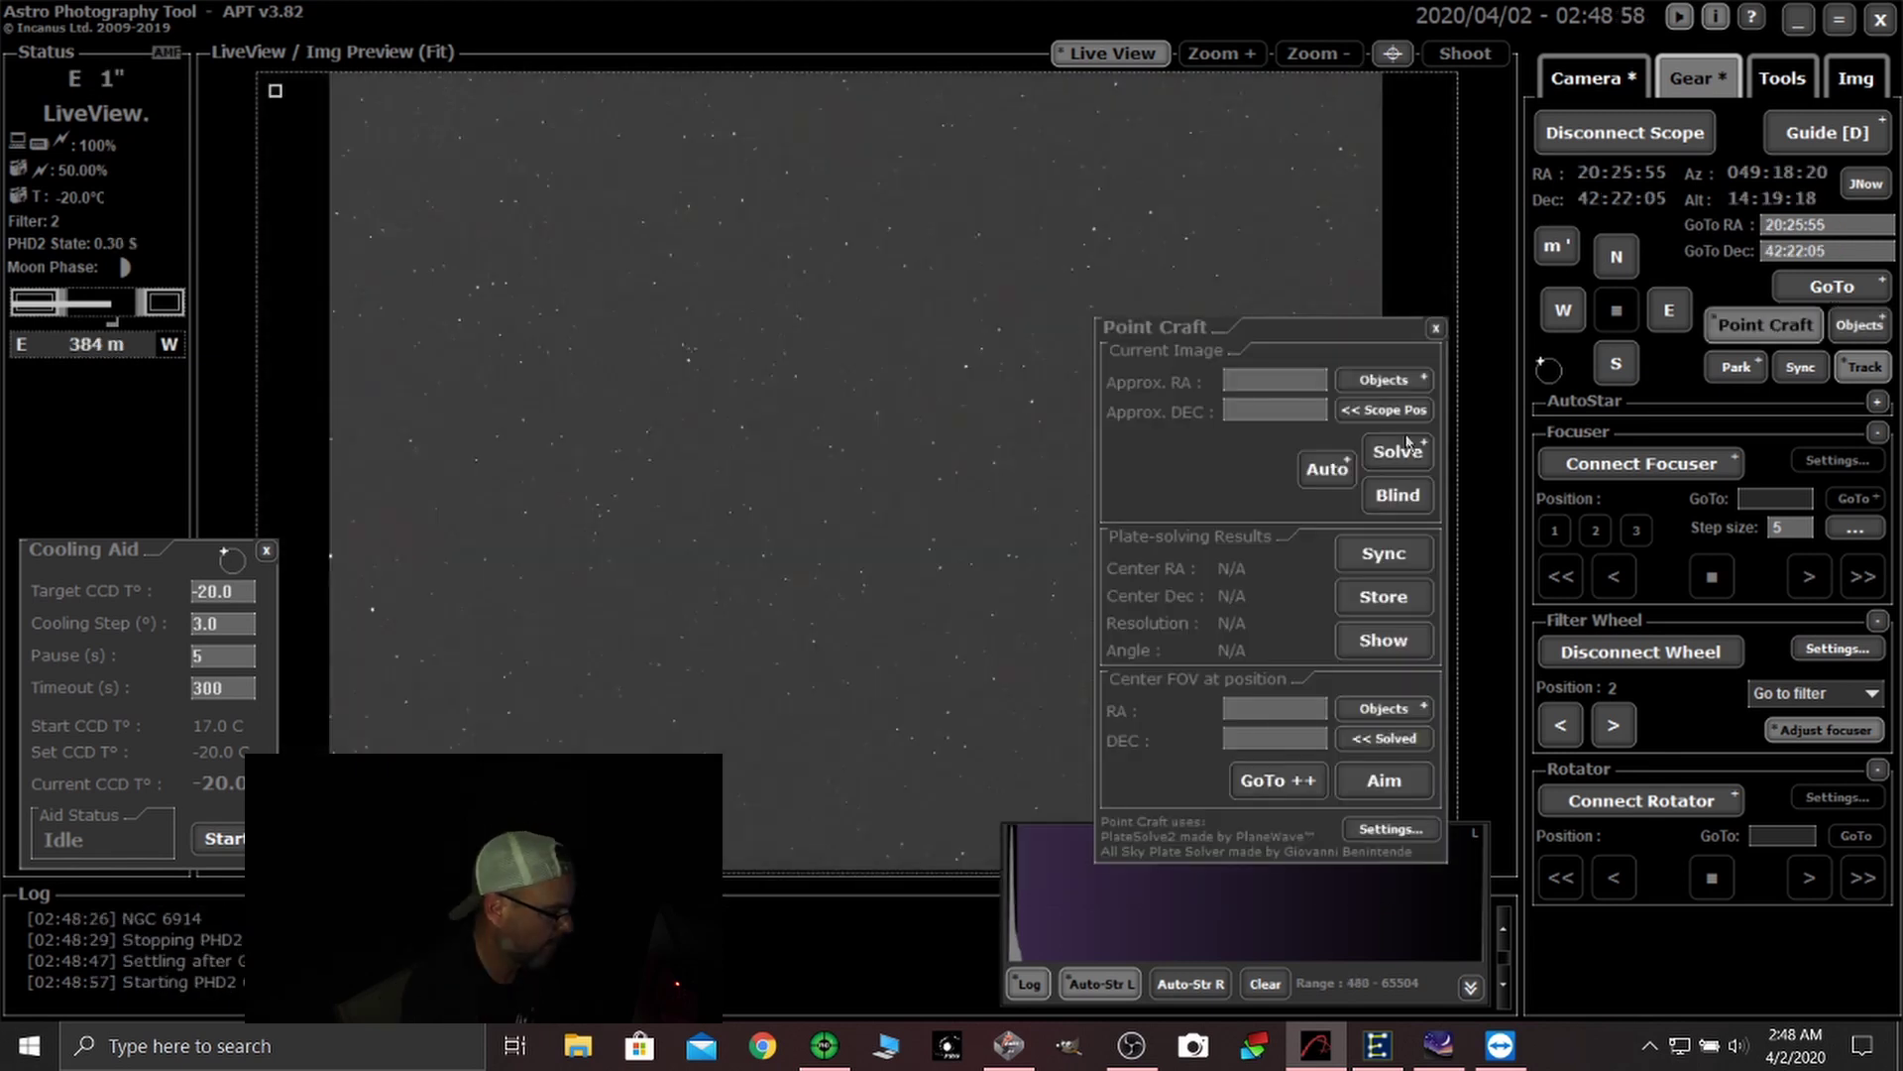
{"action": "left_click", "coordinate": [1368, 382]}
{"action": "left_click", "coordinate": [1189, 859]}
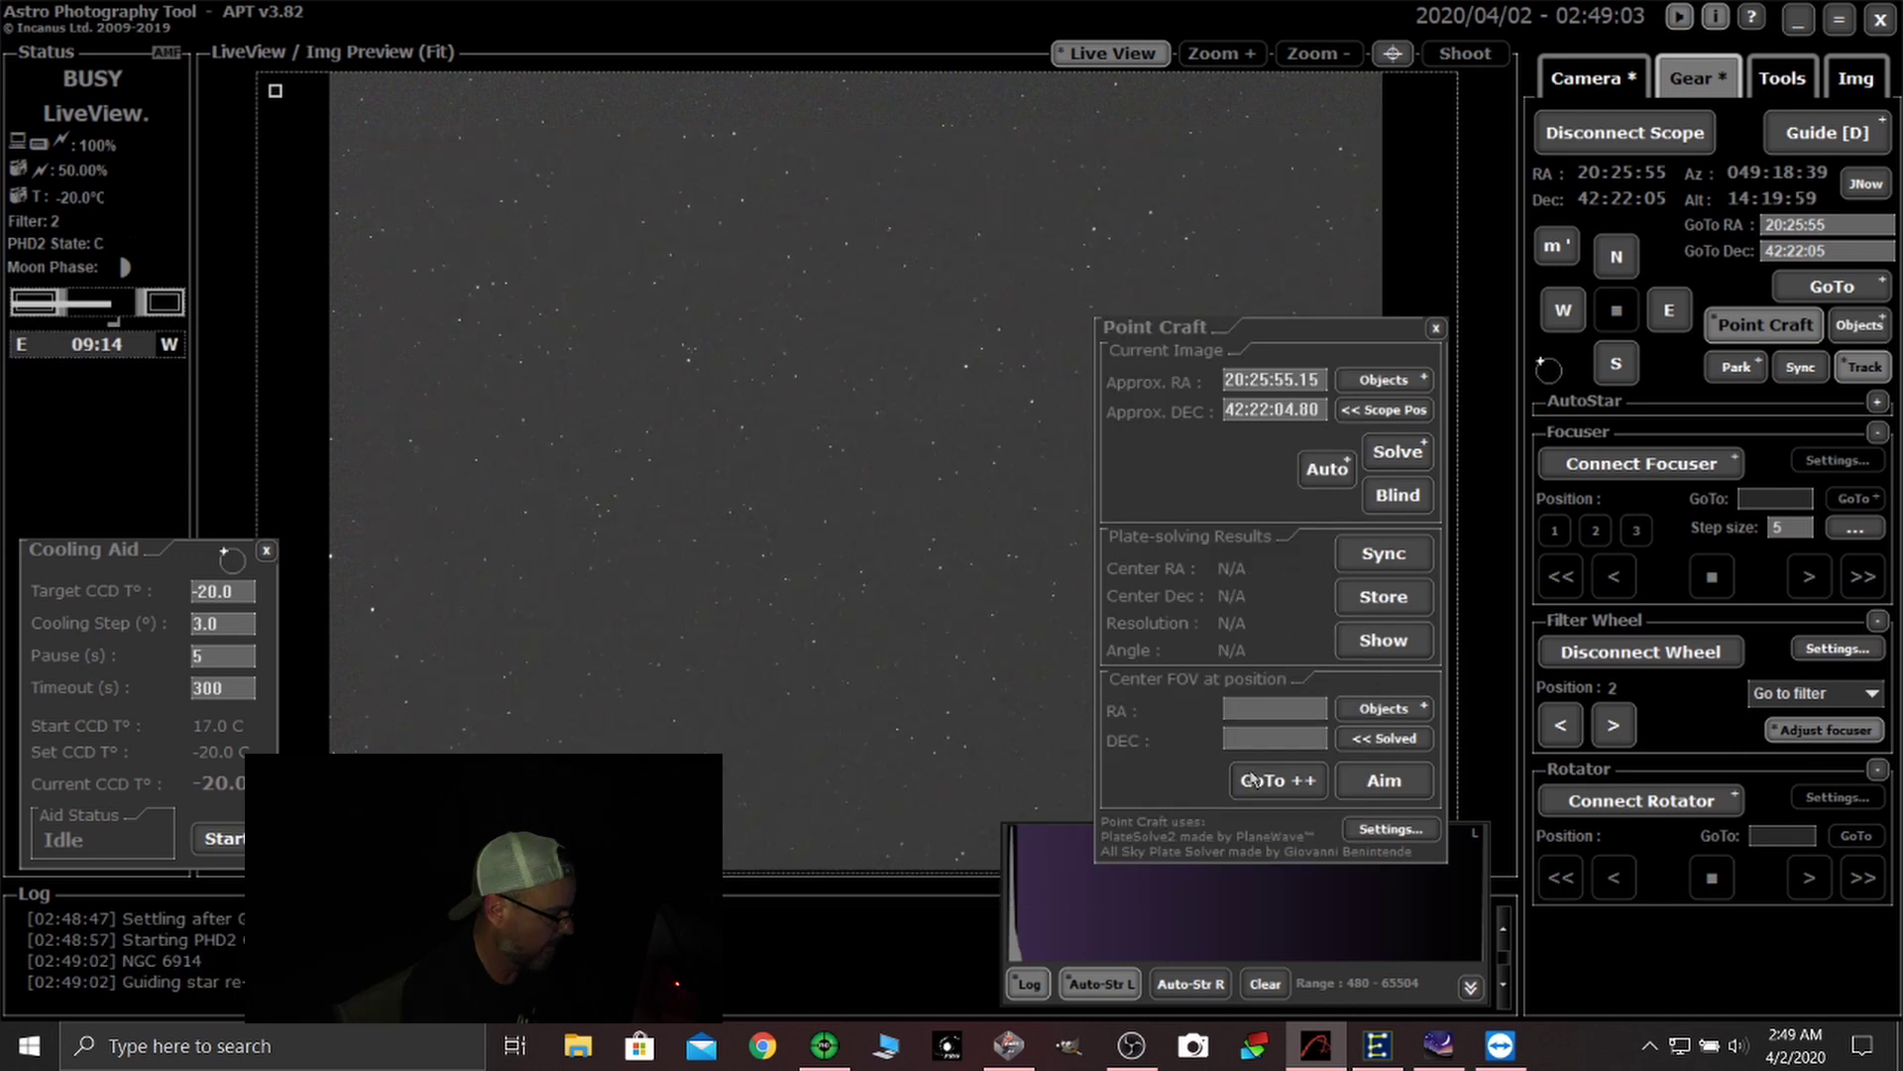
- Load NGC 6914 as the position to center in Point Craft, run GoTo++ and close Point Craft
{"action": "left_click", "coordinate": [1378, 711]}
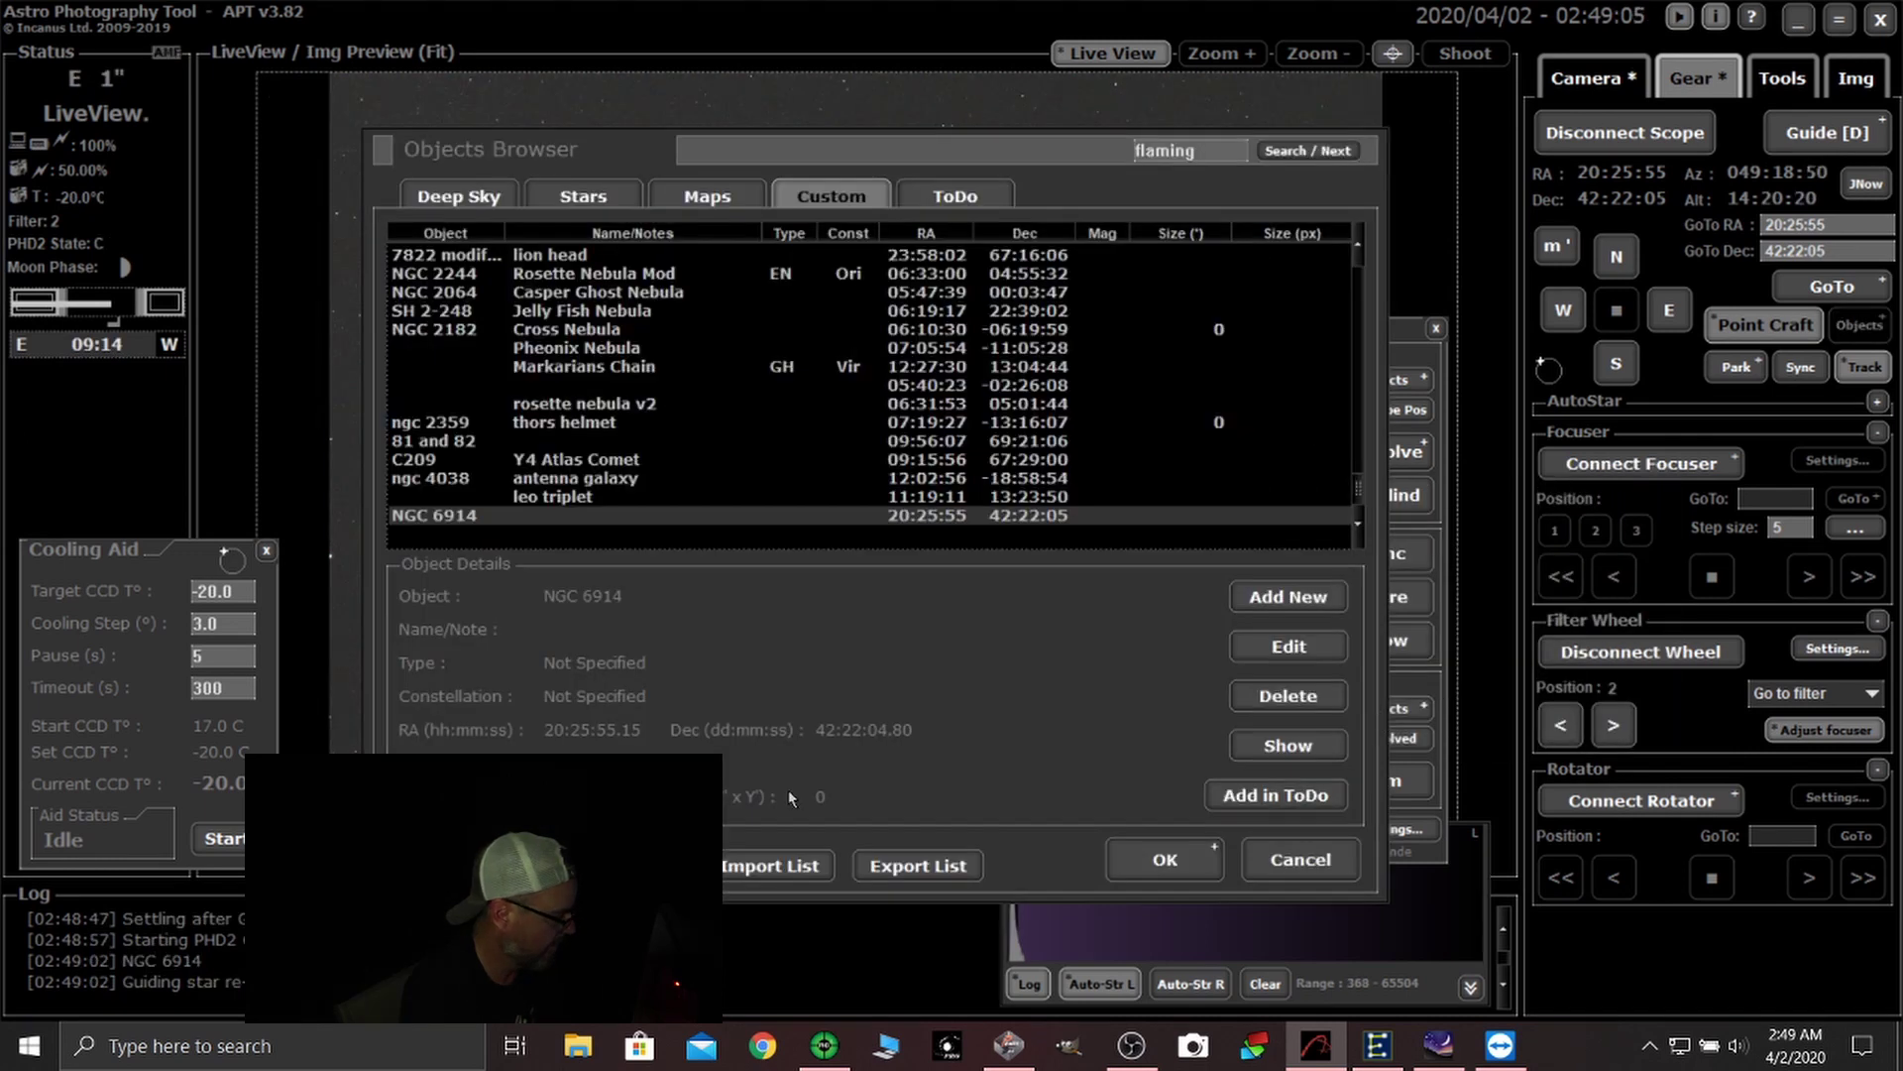
{"action": "left_click", "coordinate": [1165, 860]}
{"action": "left_click", "coordinate": [1275, 896]}
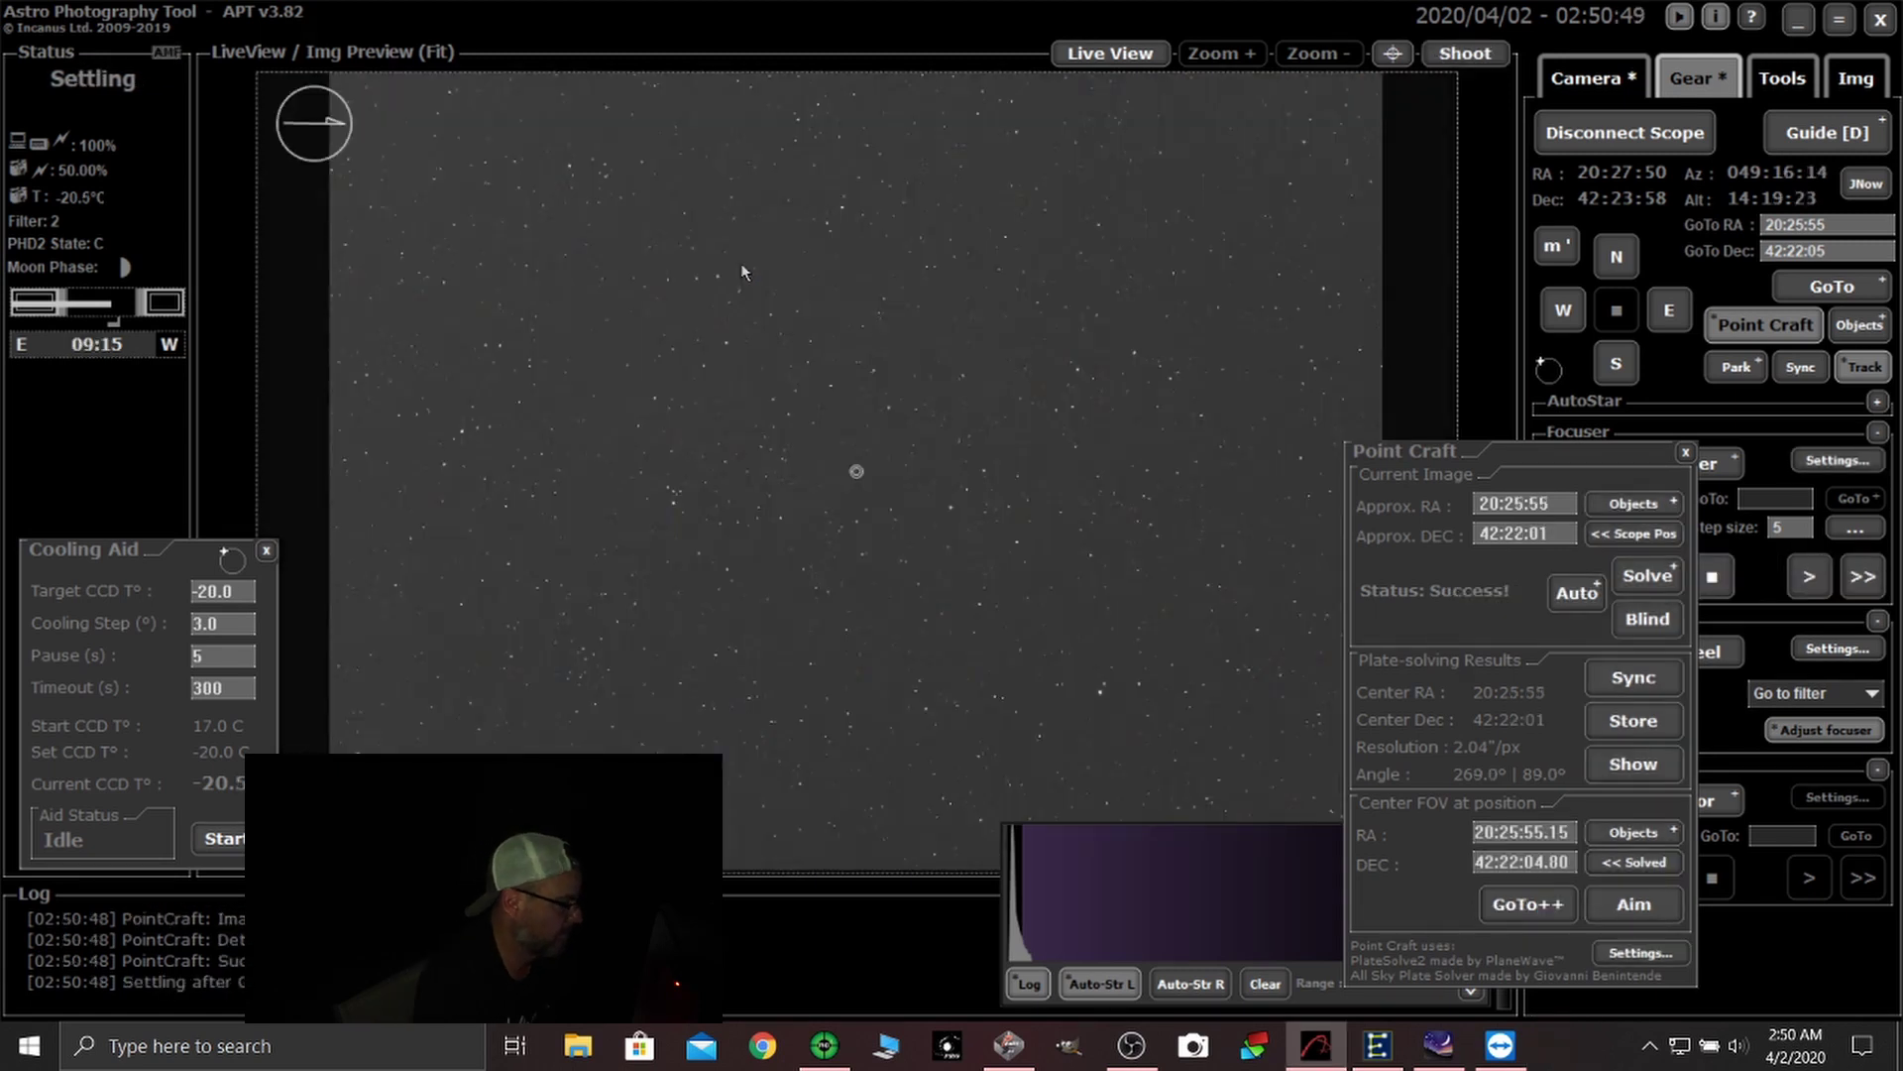
{"action": "left_click", "coordinate": [1685, 452]}
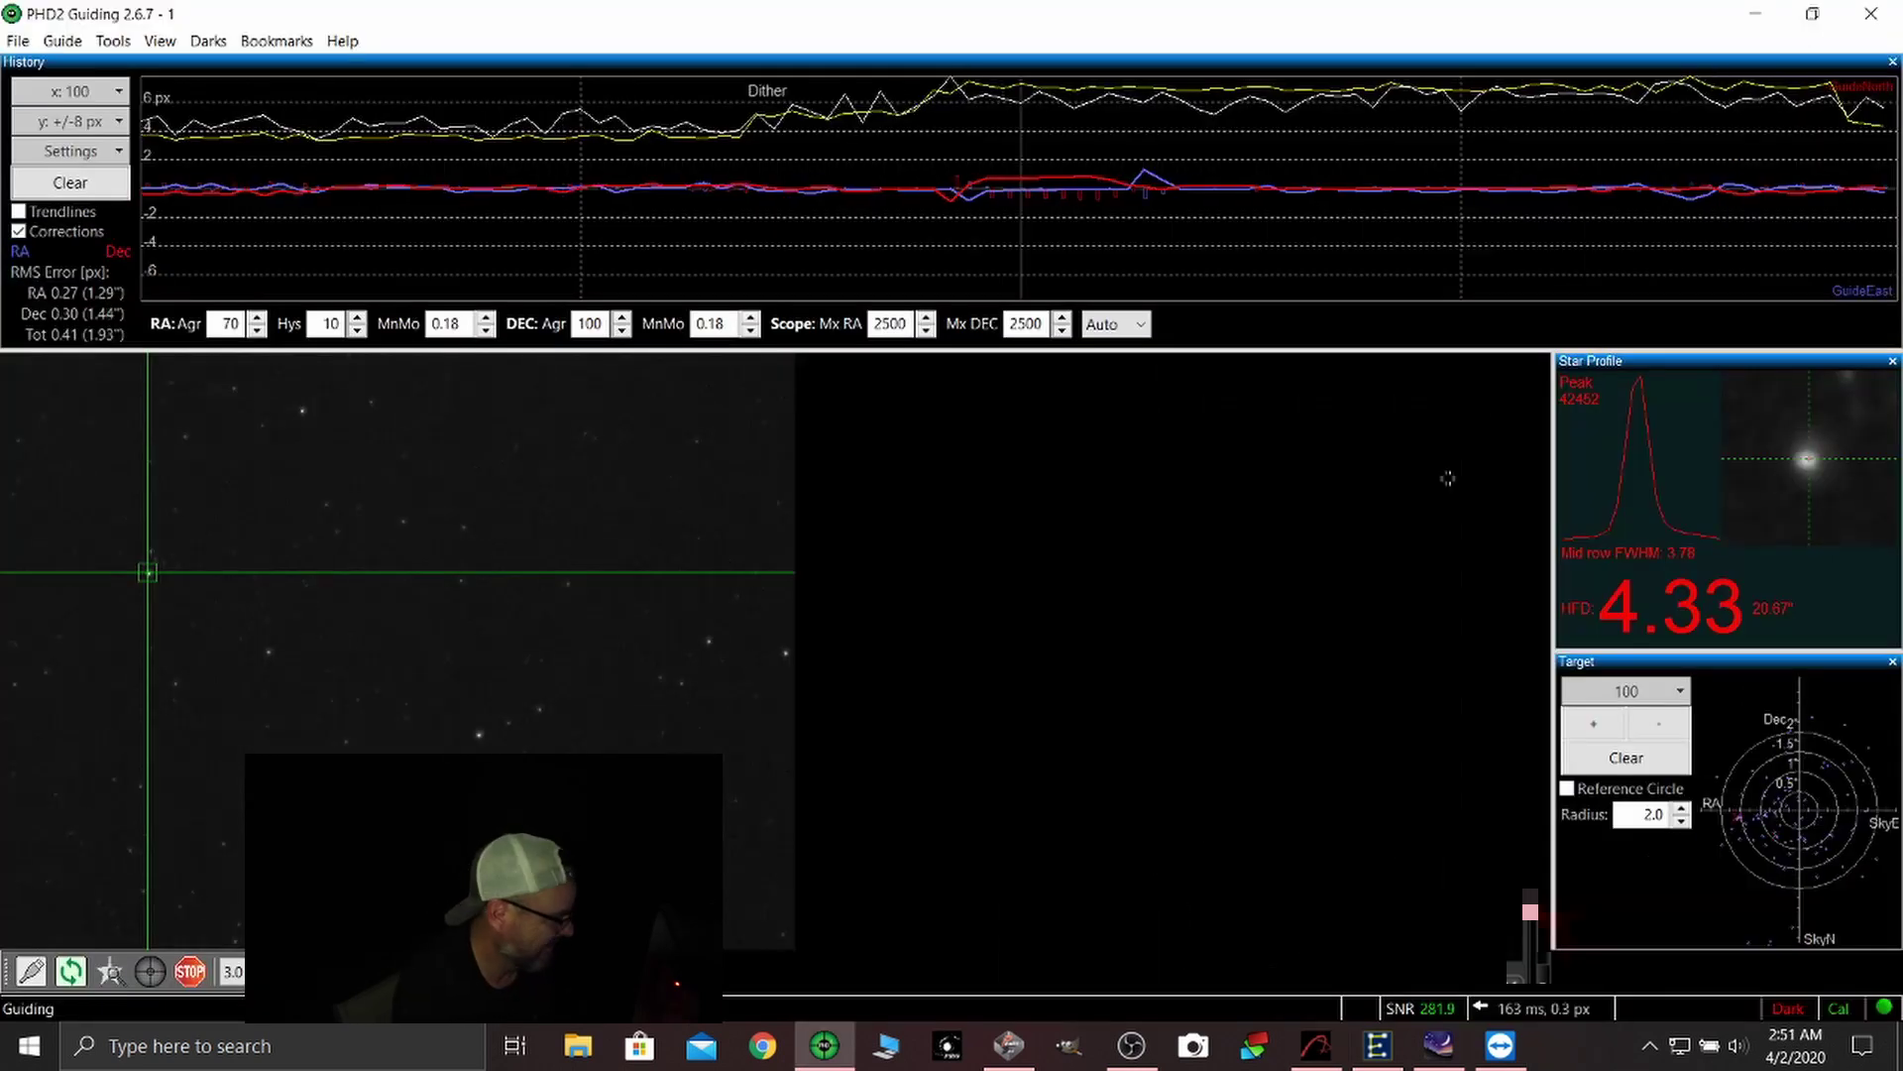
- Return from PHD2 Guiding to Astro Photography Tool and load the NGC 6914 light frames plan in the Plans Editor
{"action": "left_click", "coordinate": [1754, 14]}
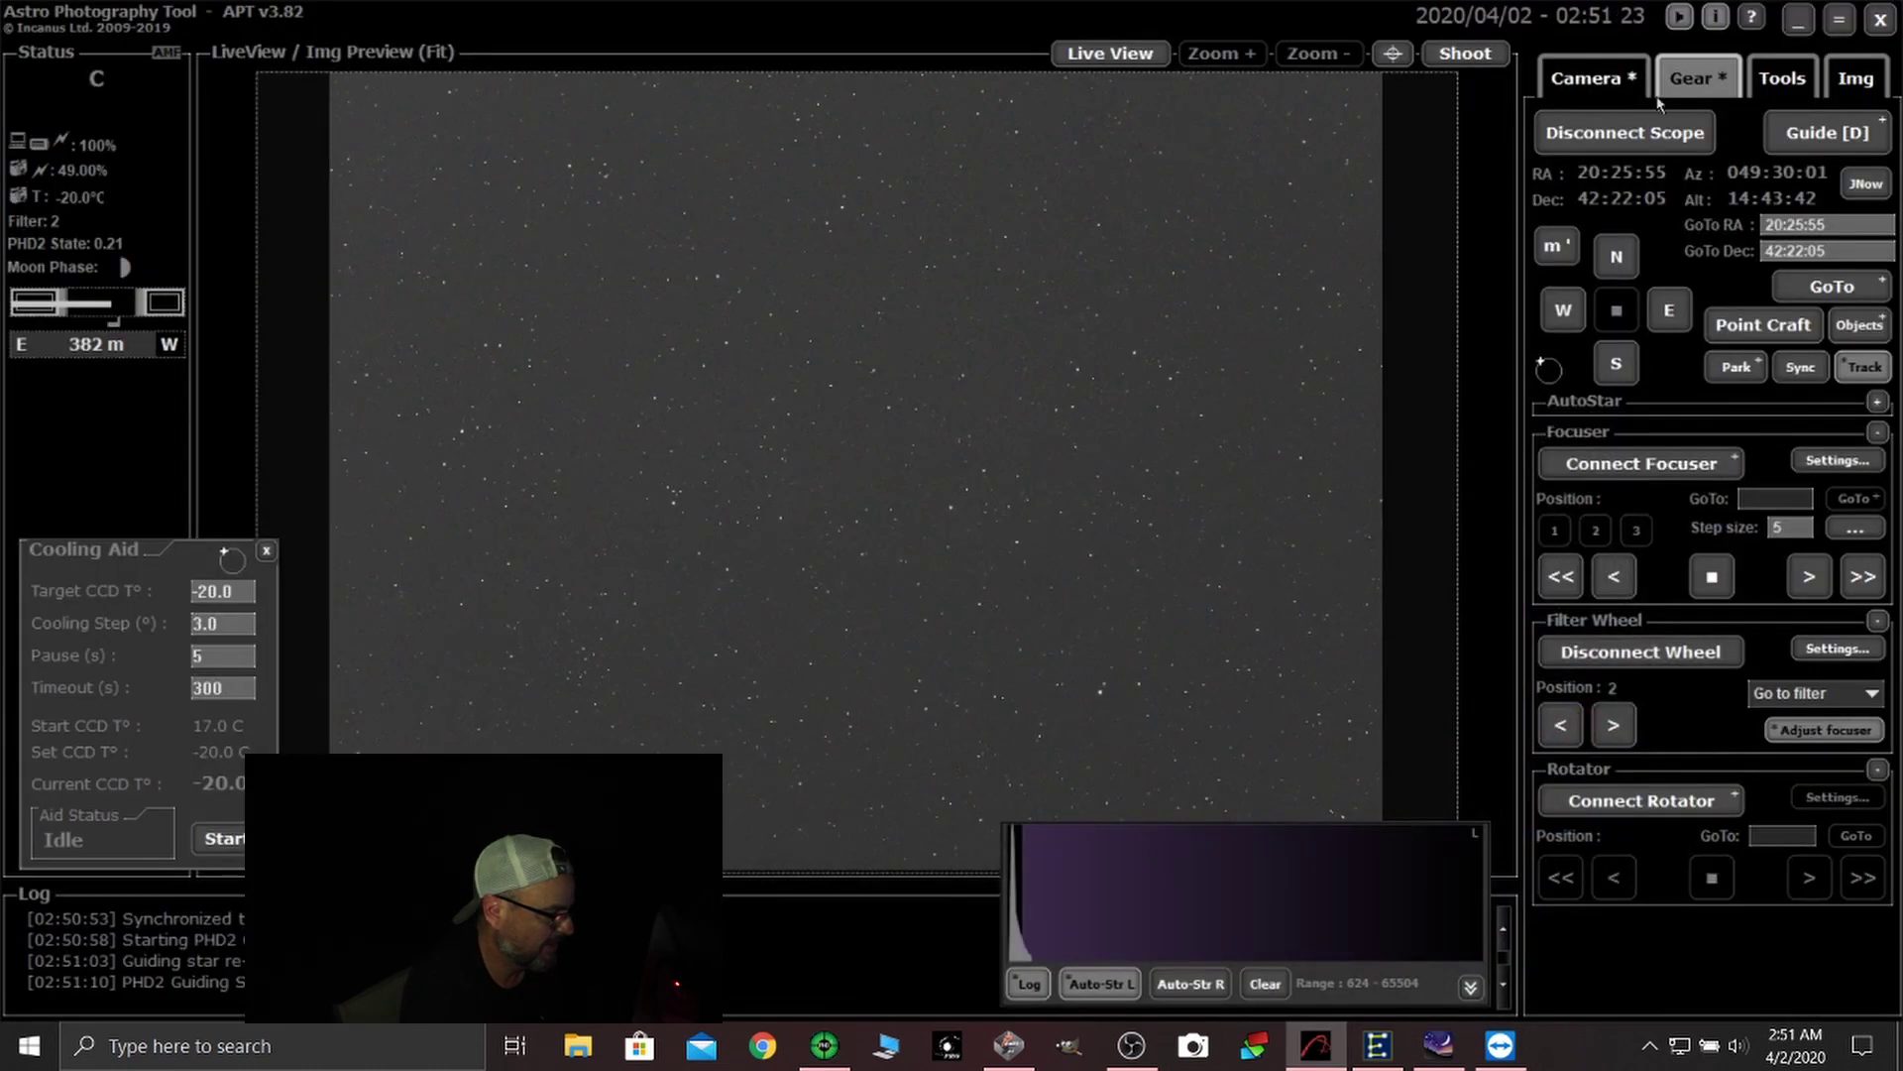
{"action": "left_click", "coordinate": [1626, 89]}
{"action": "left_click", "coordinate": [1862, 175]}
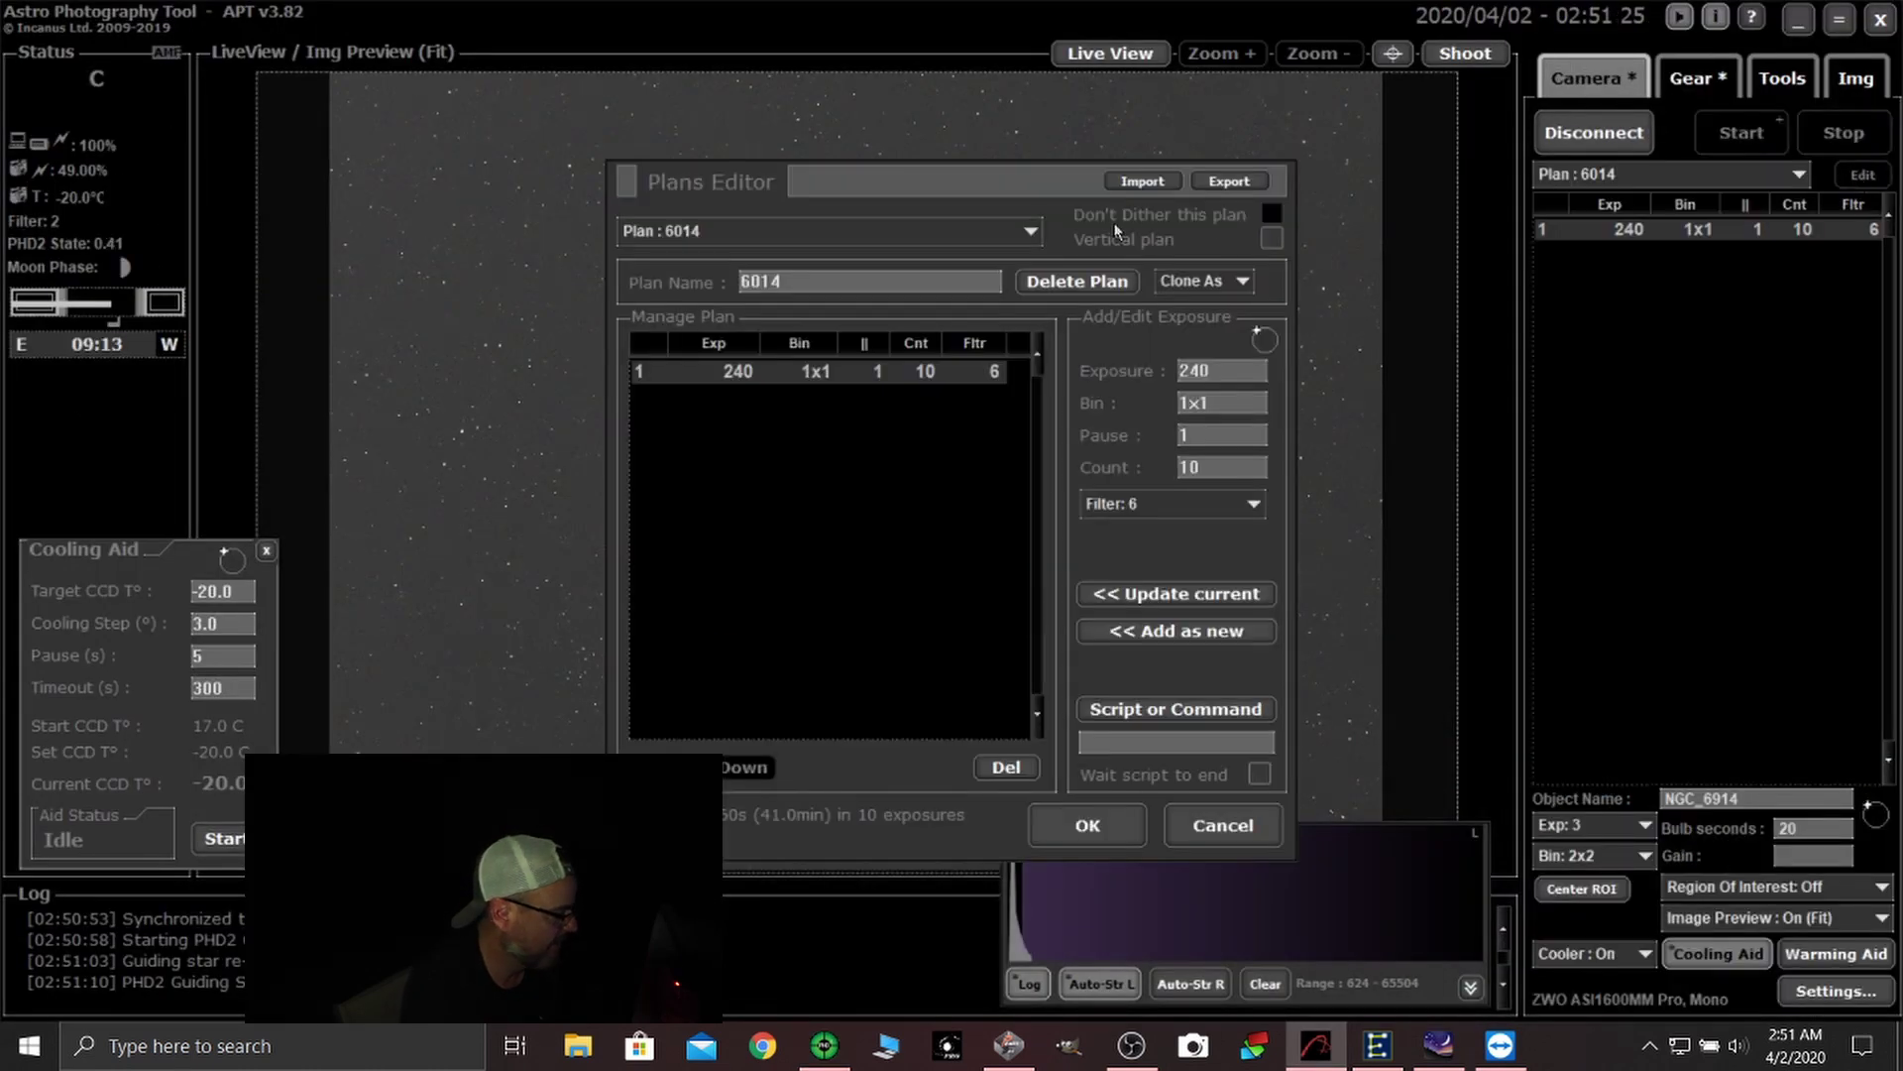
{"action": "left_click", "coordinate": [991, 232]}
{"action": "scroll", "coordinate": [674, 282], "scroll_direction": "up", "scroll_amount": 5}
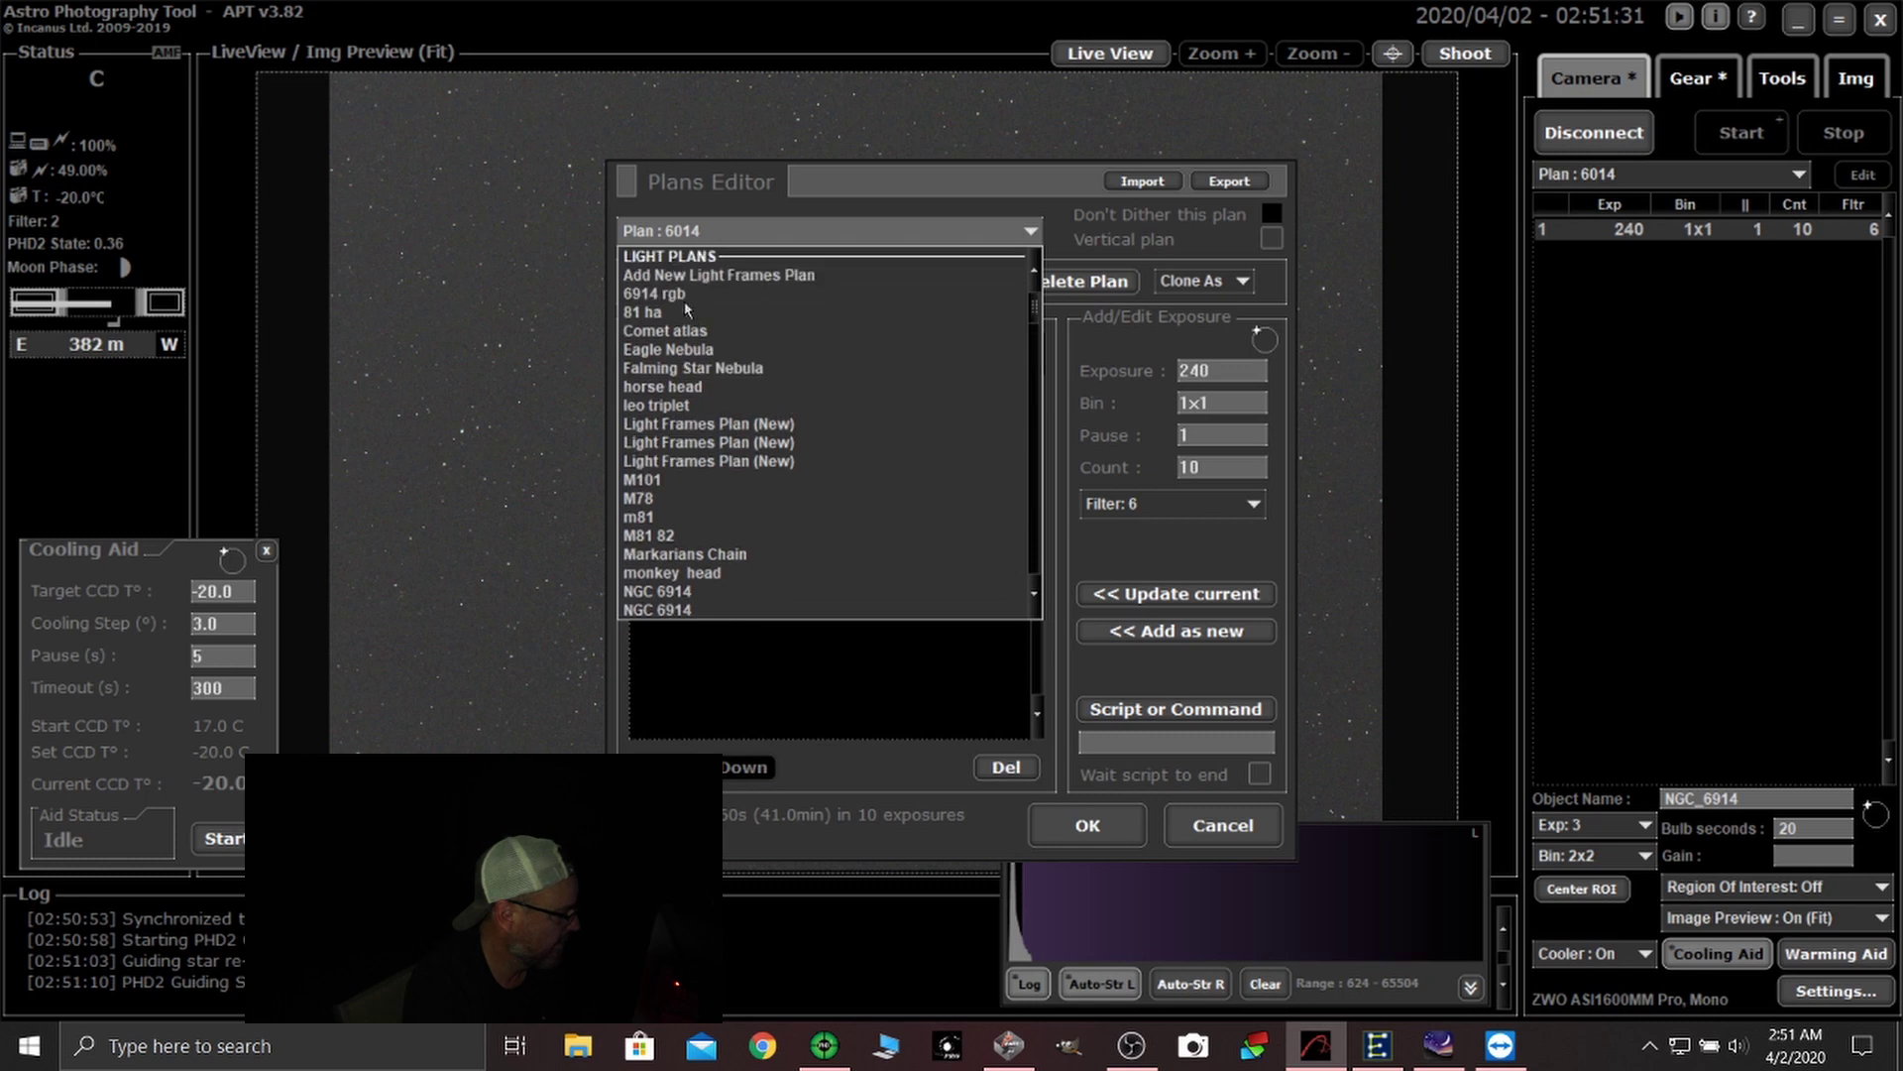
{"action": "scroll", "coordinate": [720, 330], "scroll_direction": "down", "scroll_amount": 3}
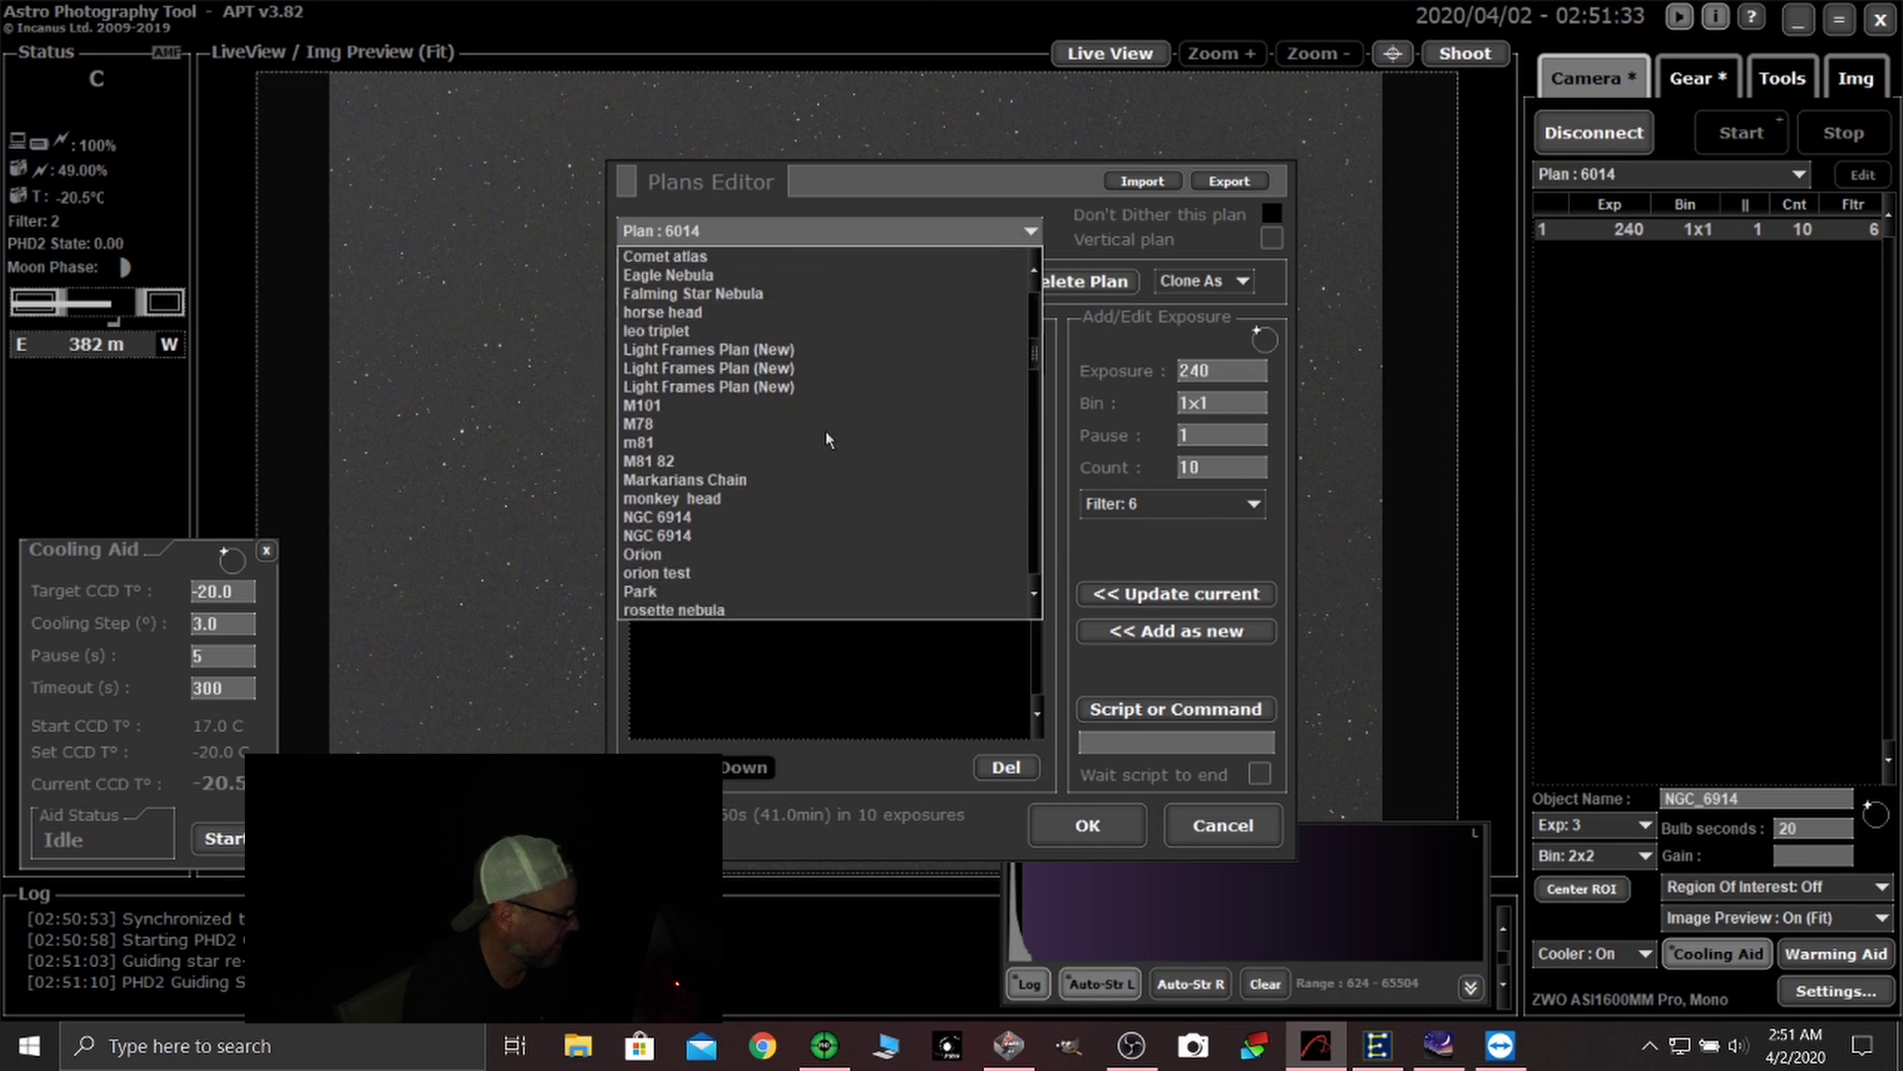
{"action": "left_click", "coordinate": [658, 553]}
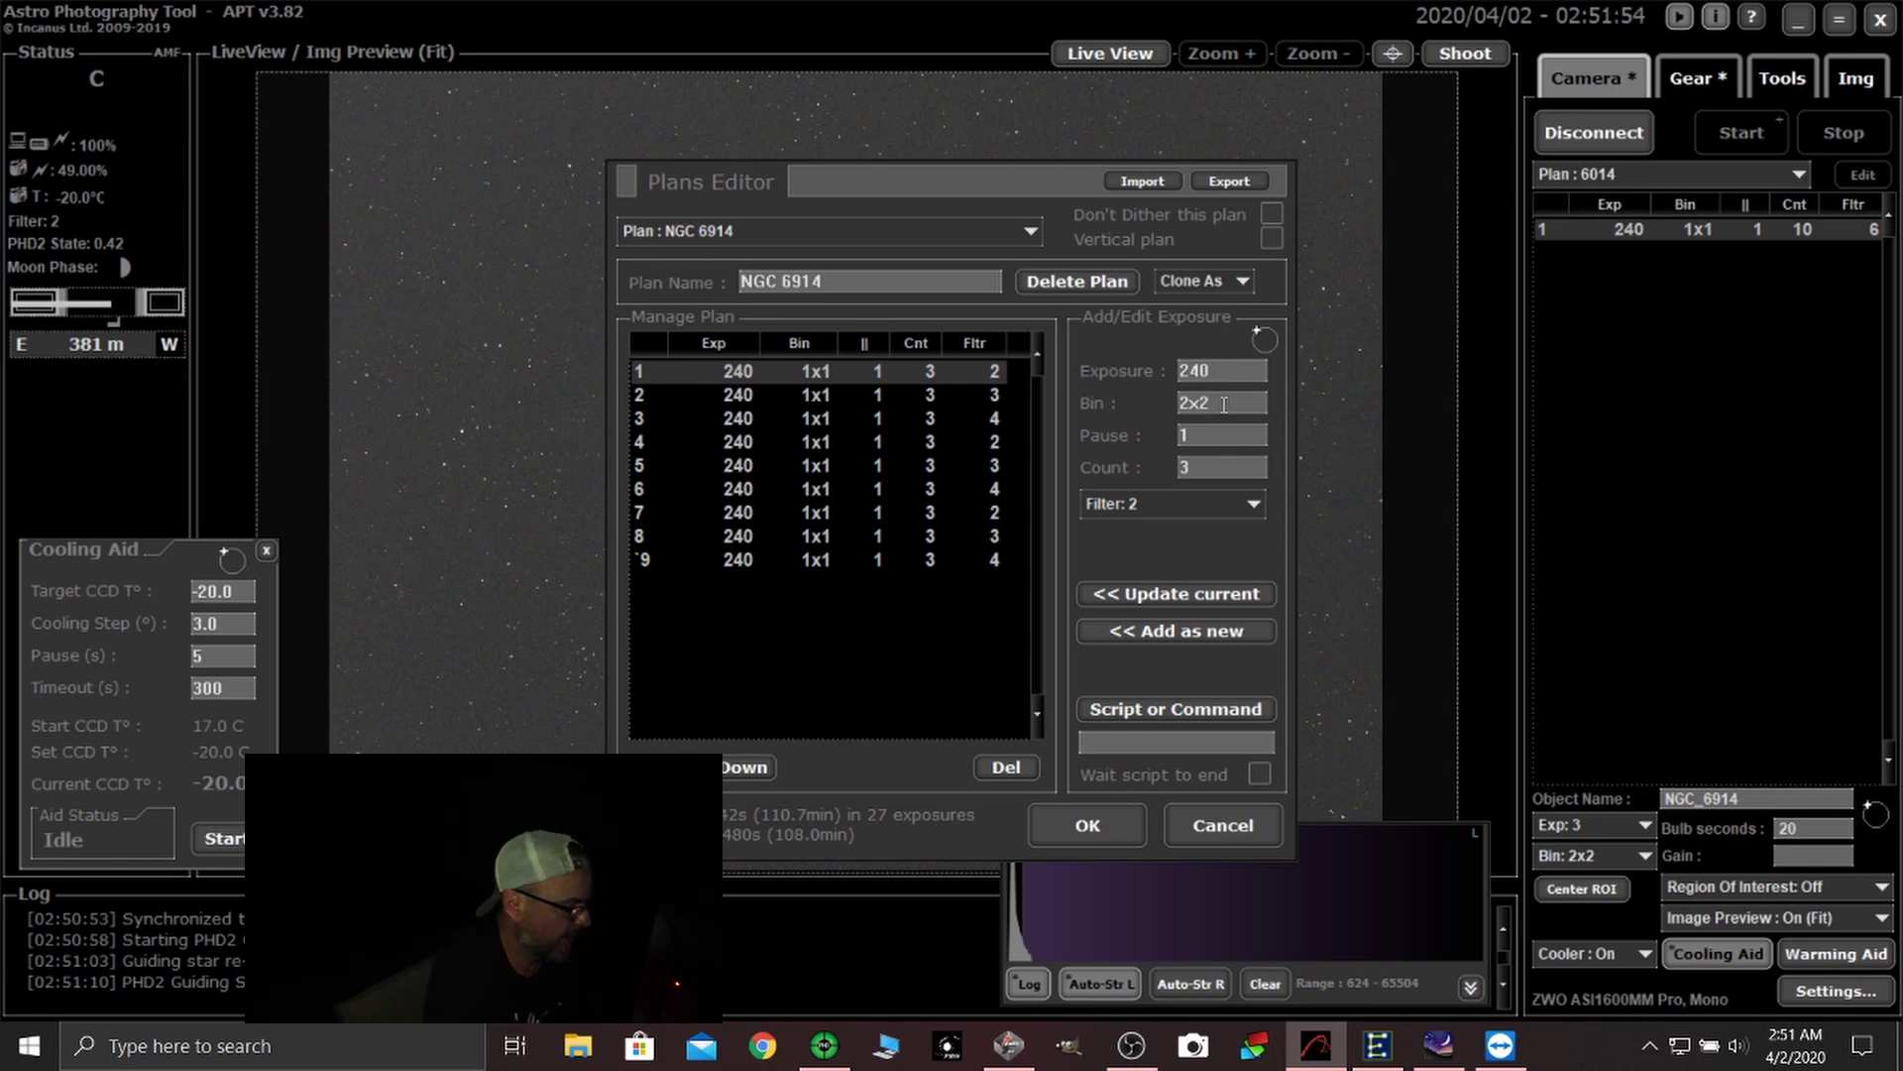
- Update all nine exposures of the NGC 6914 plan to 2x2 binning
{"action": "left_click", "coordinate": [1174, 597]}
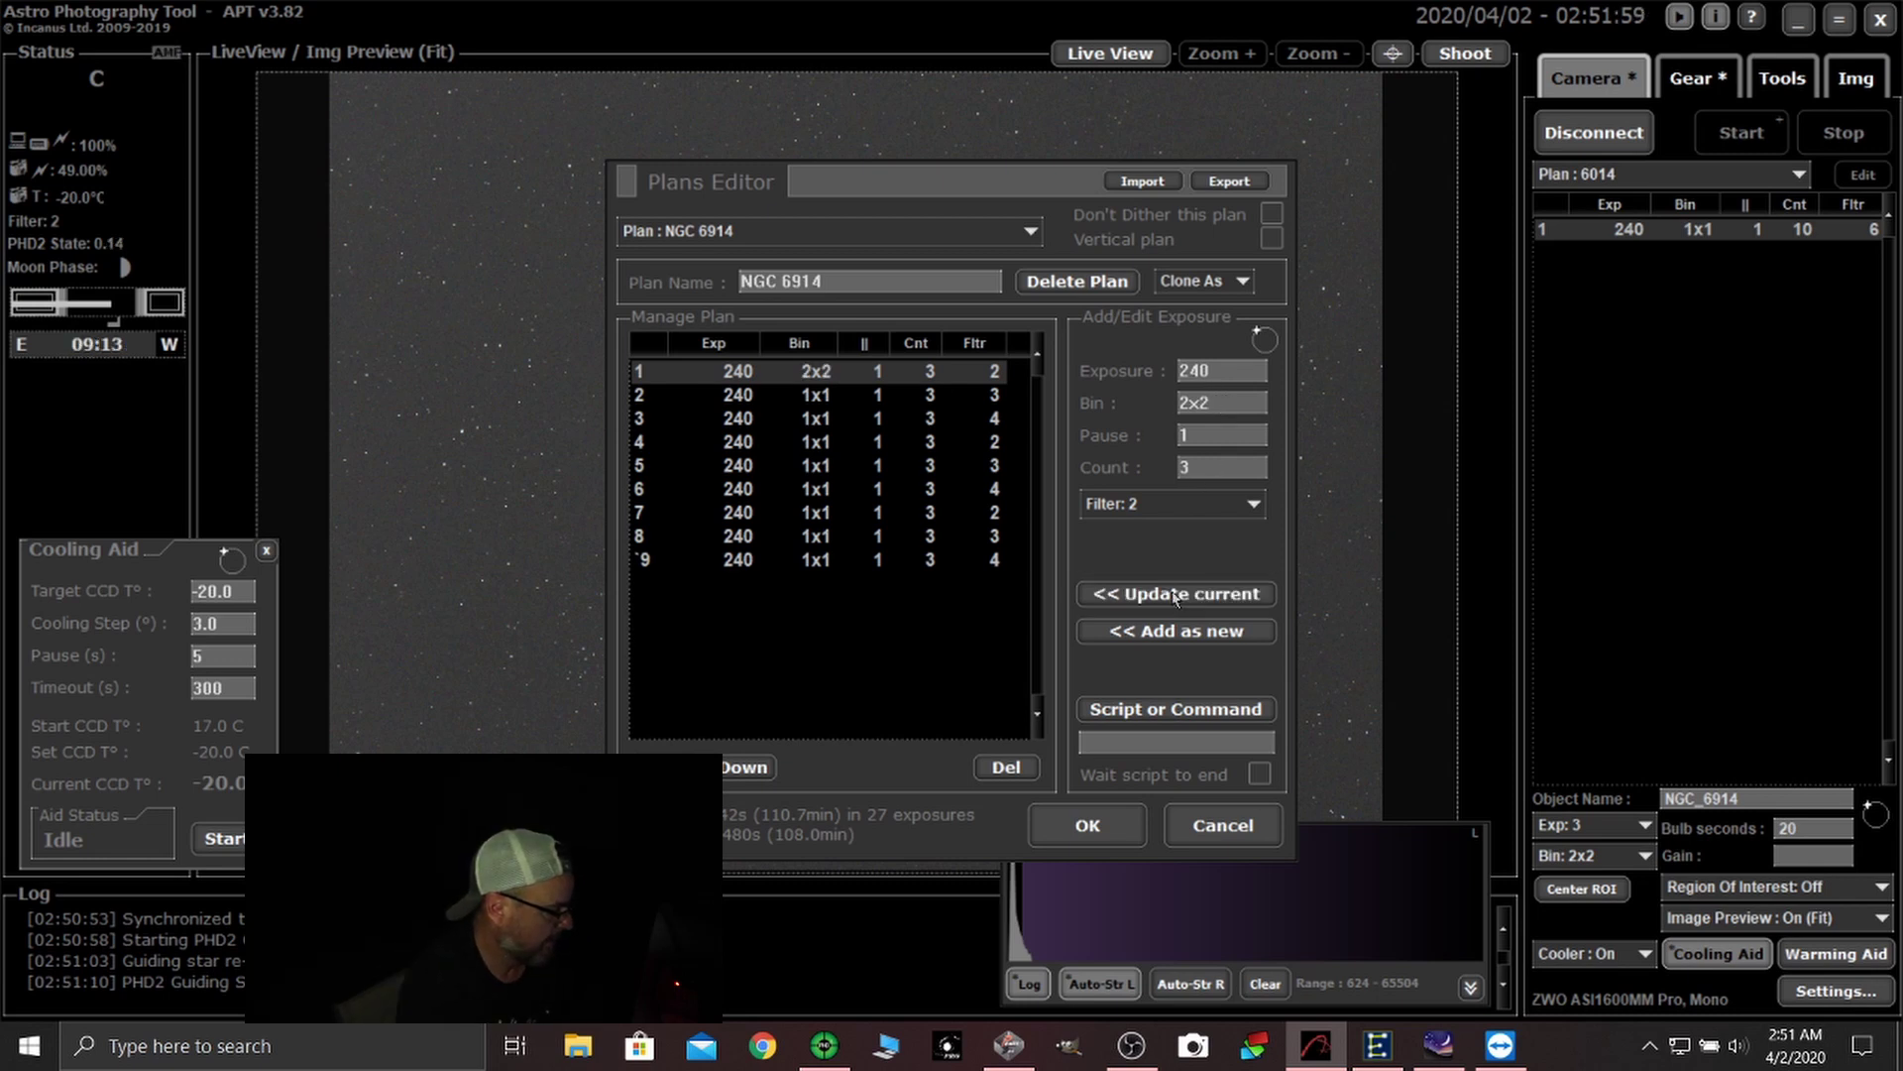
{"action": "left_click", "coordinate": [843, 397]}
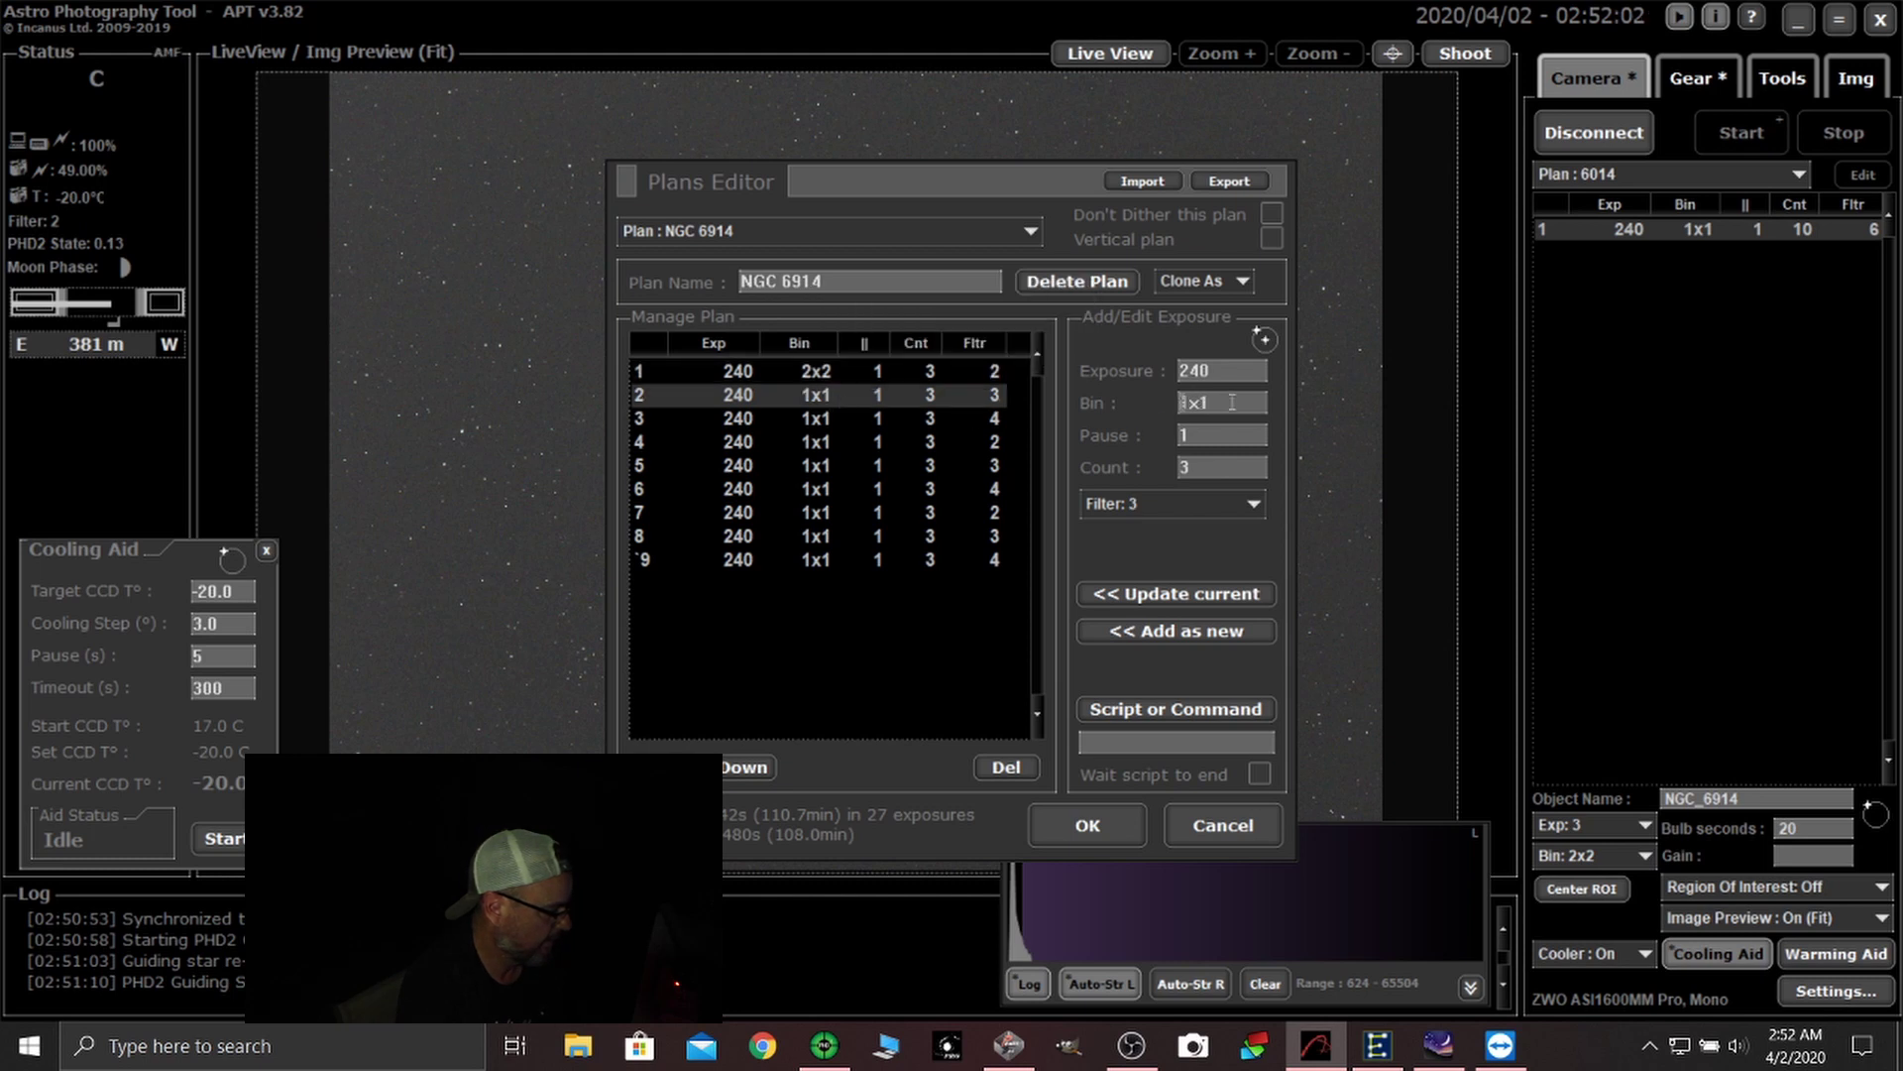
{"action": "type", "text": "2x2"}
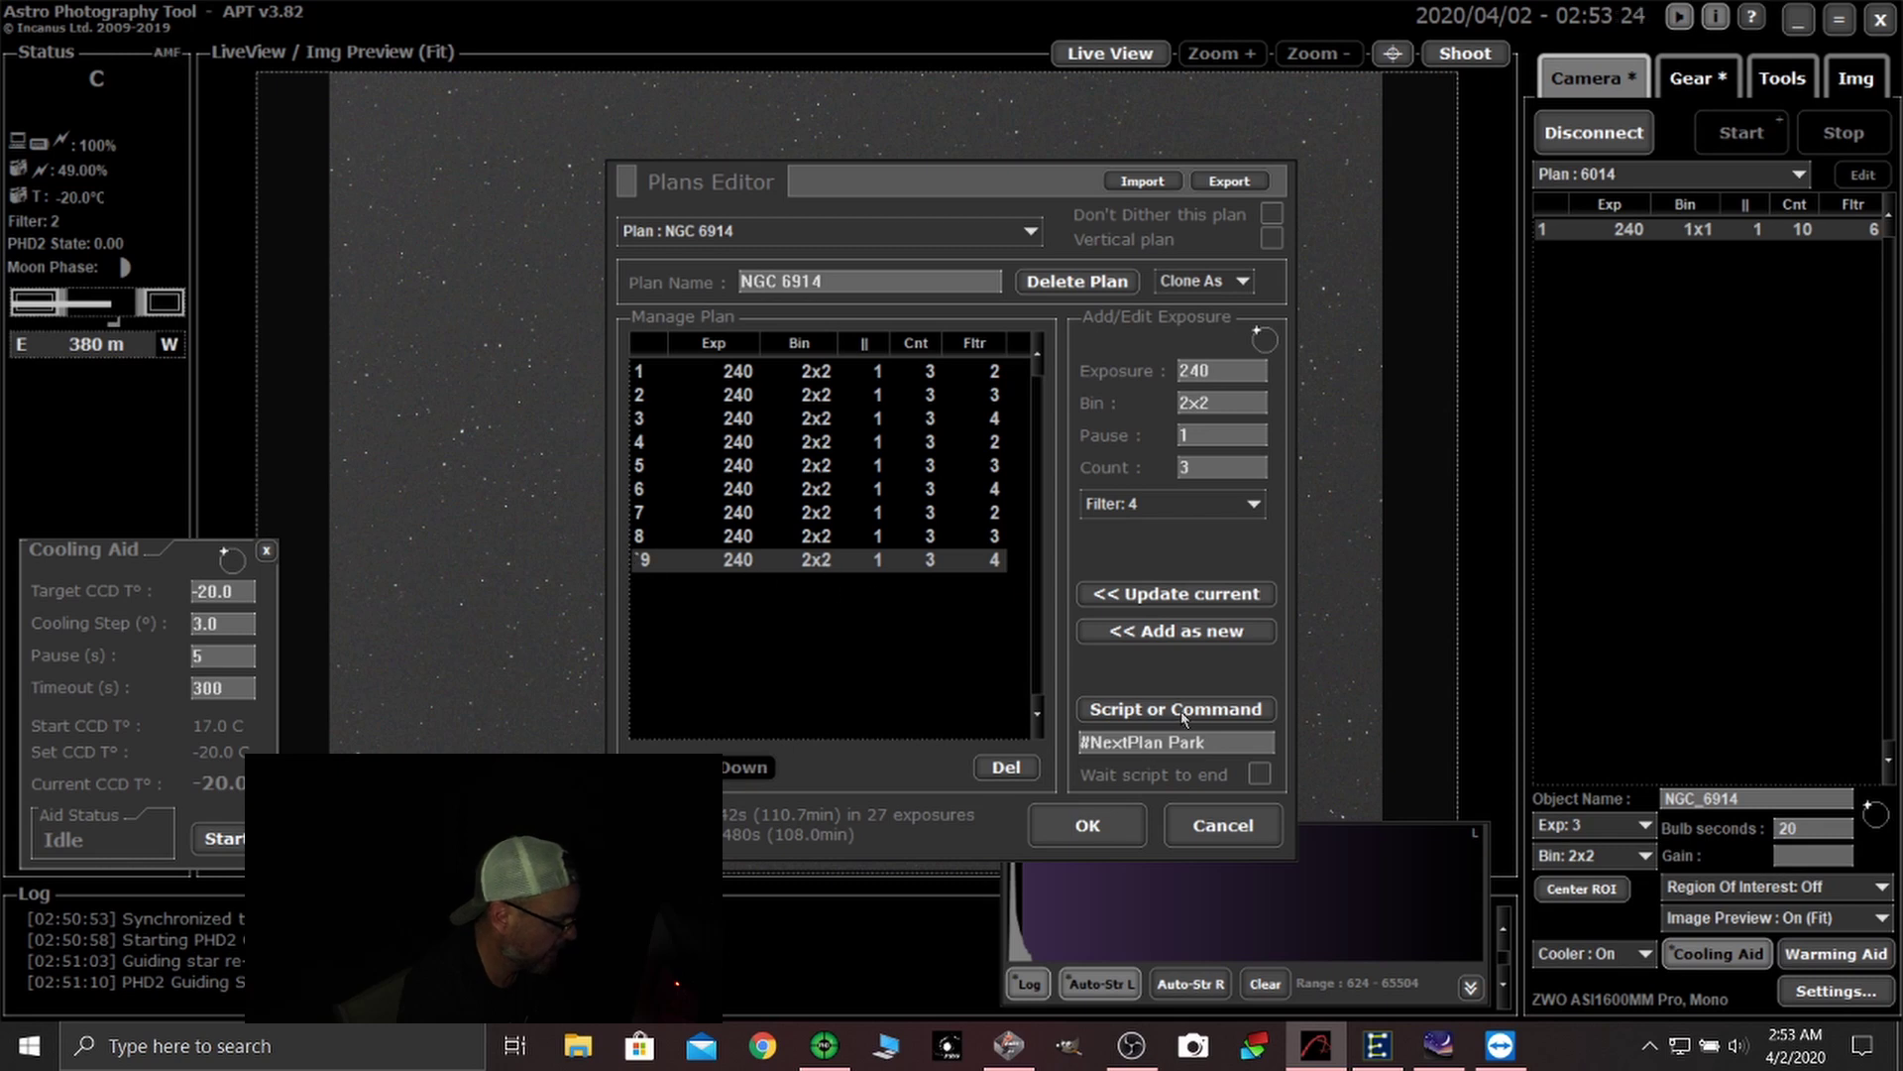
- Remove the #NextPlan Park command from exposure 9 and add a tenth exposure of 240 s, 2x2 binning, count 3, filter 4
{"action": "key", "text": "BackSpace"}
{"action": "key", "text": "BackSpace"}
{"action": "key", "text": "BackSpace"}
{"action": "key", "text": "BackSpace"}
{"action": "key", "text": "BackSpace"}
{"action": "key", "text": "BackSpace"}
{"action": "key", "text": "BackSpace"}
{"action": "key", "text": "BackSpace"}
{"action": "key", "text": "BackSpace"}
{"action": "key", "text": "BackSpace"}
{"action": "key", "text": "BackSpace"}
{"action": "key", "text": "BackSpace"}
{"action": "key", "text": "BackSpace"}
{"action": "key", "text": "BackSpace"}
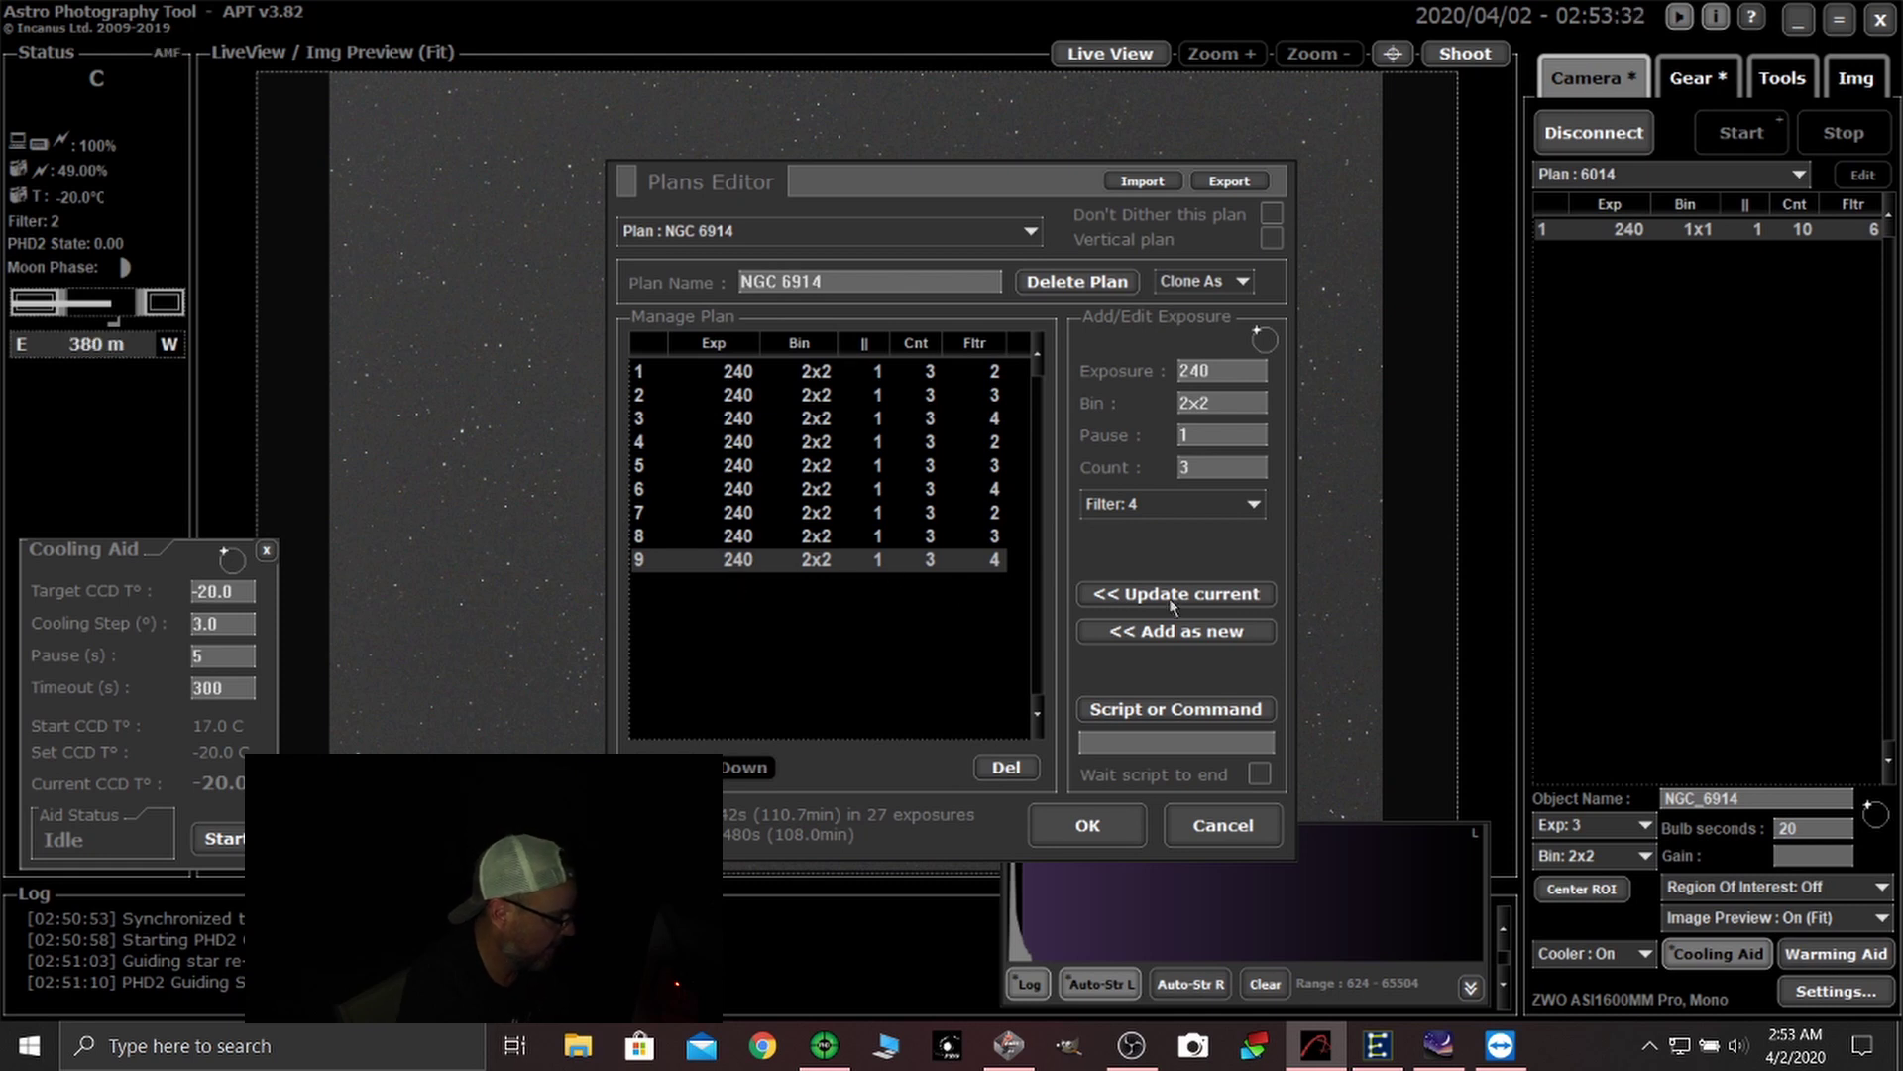
{"action": "left_click", "coordinate": [1174, 633]}
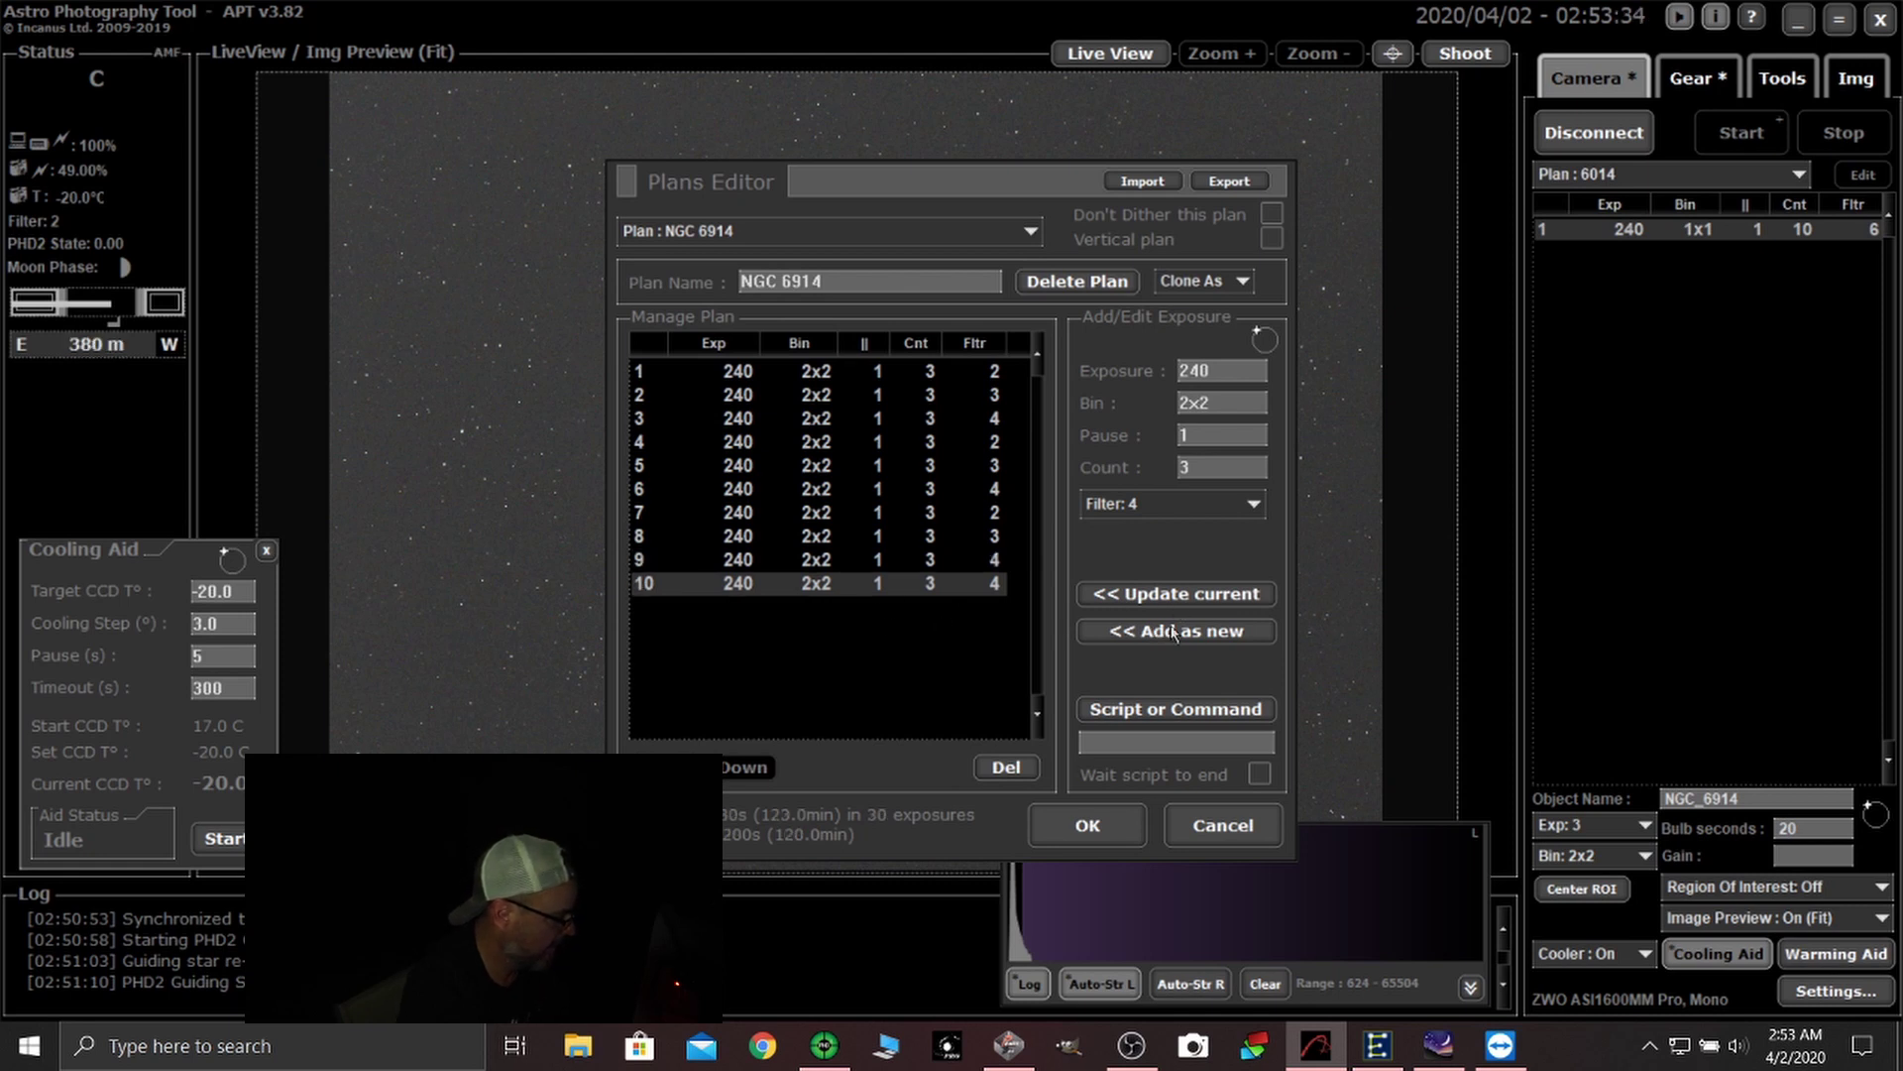